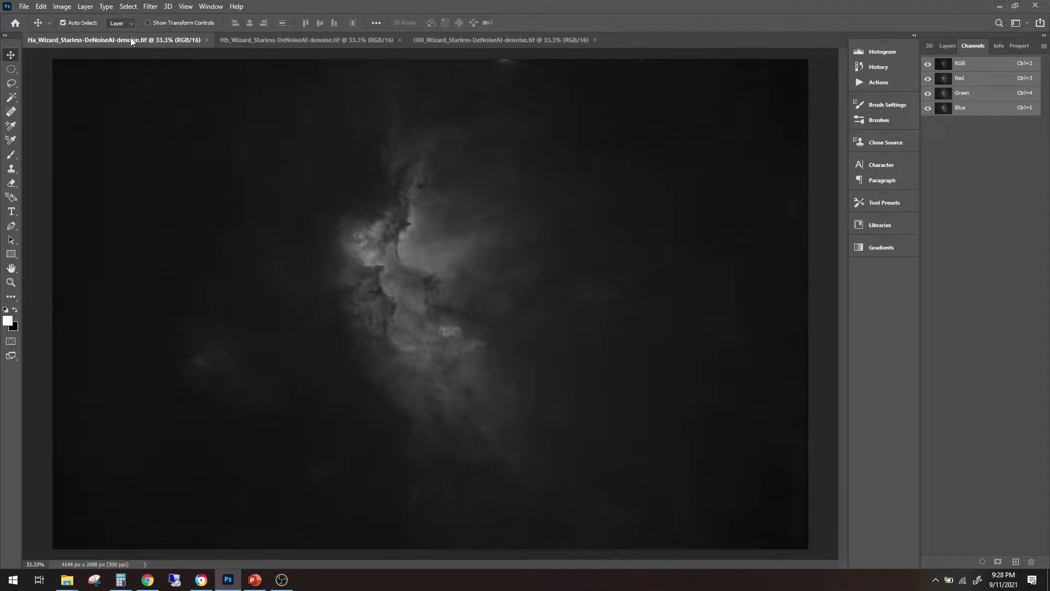
Convert the Ha image to Grayscale, discarding its colour information
click(244, 42)
click(442, 45)
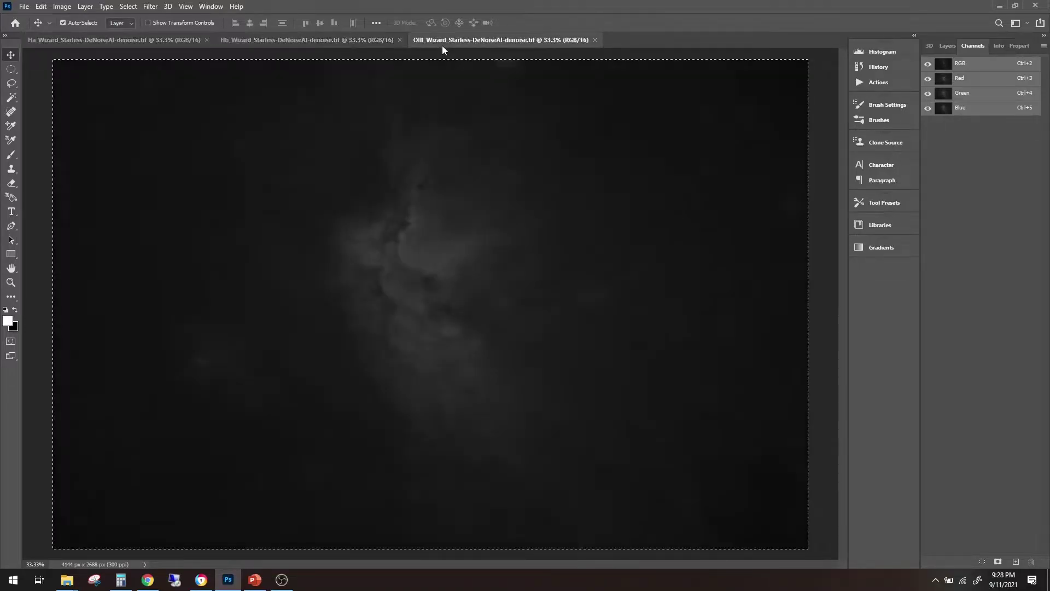
click(133, 36)
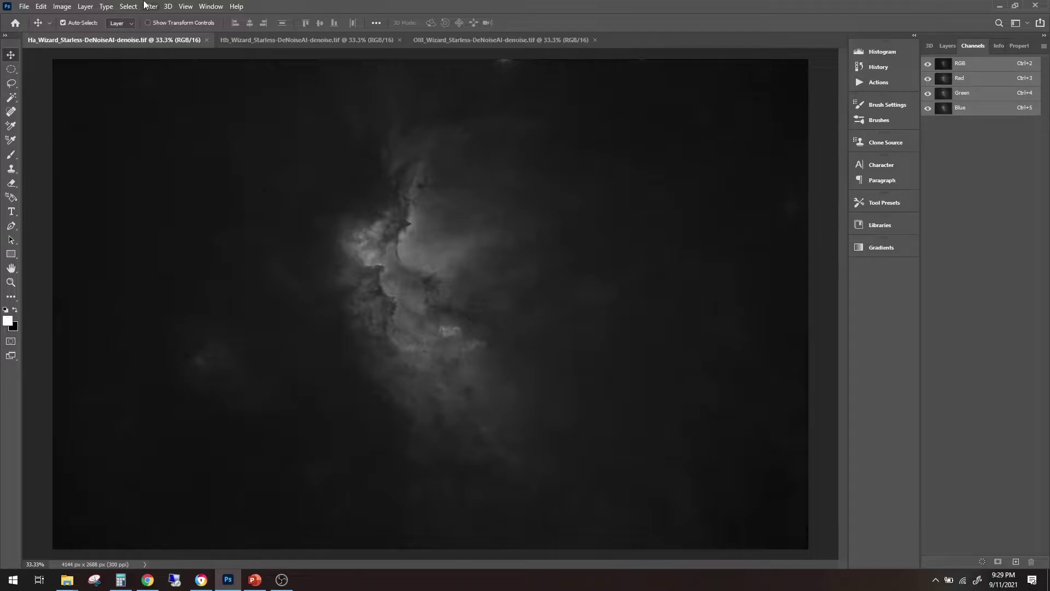
click(62, 6)
mouse_move(72, 23)
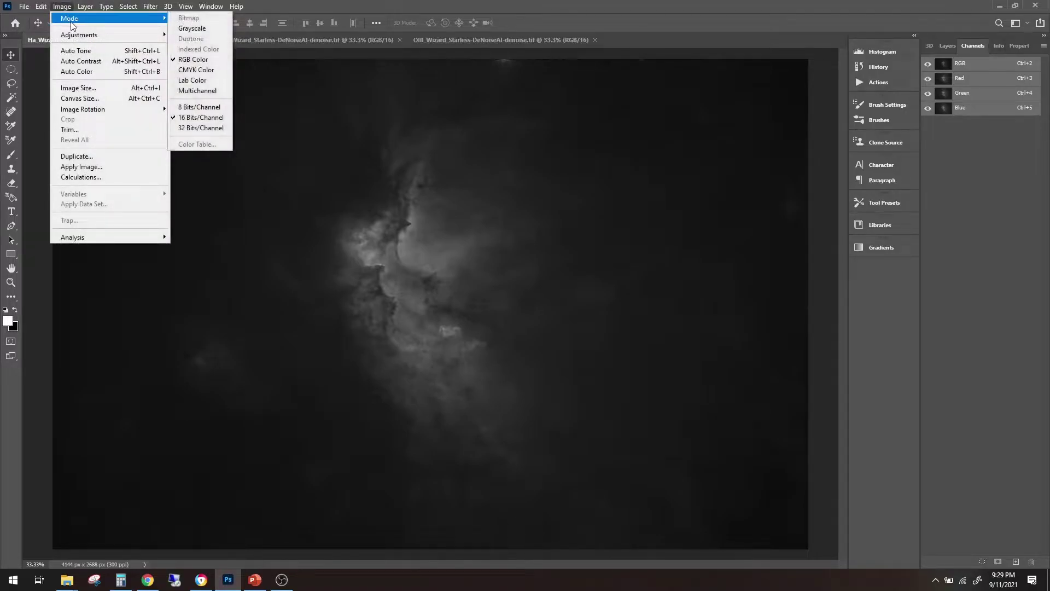
click(201, 28)
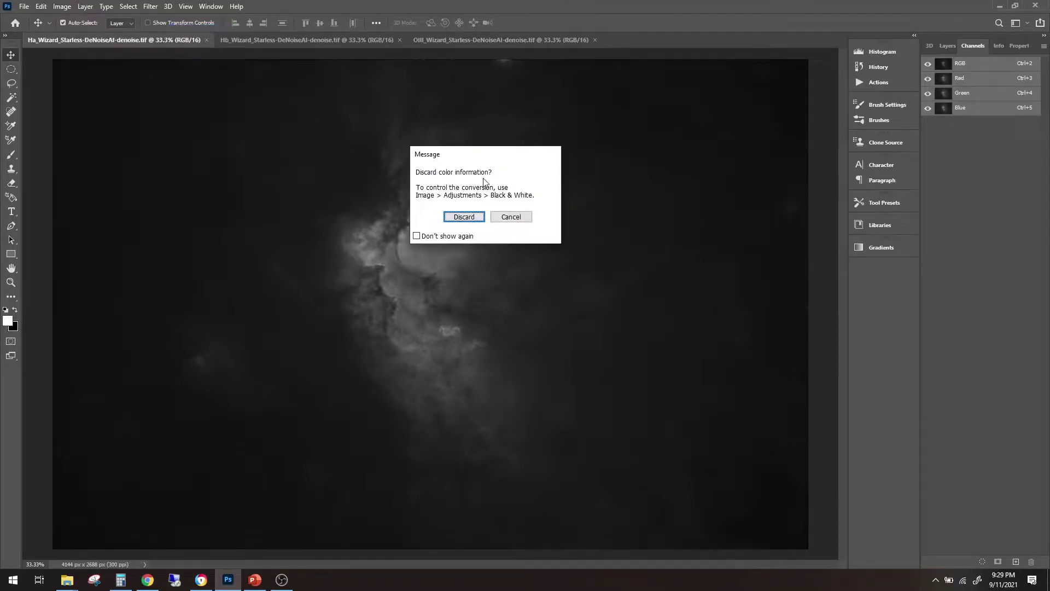
click(471, 216)
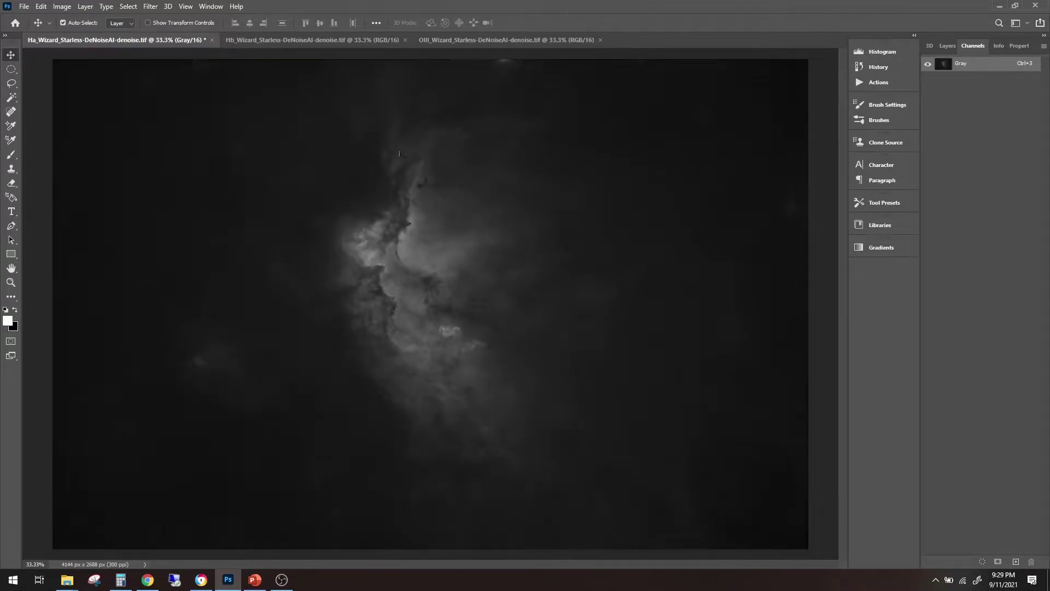
Convert the Hb image to Grayscale, discarding its colour information
click(307, 42)
click(62, 6)
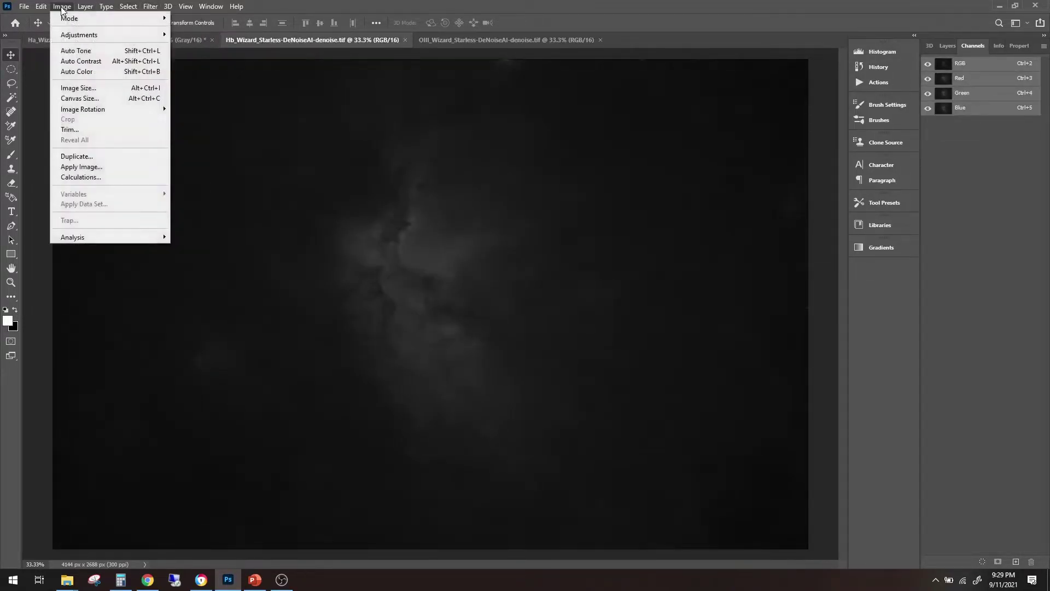
mouse_move(120, 22)
click(195, 28)
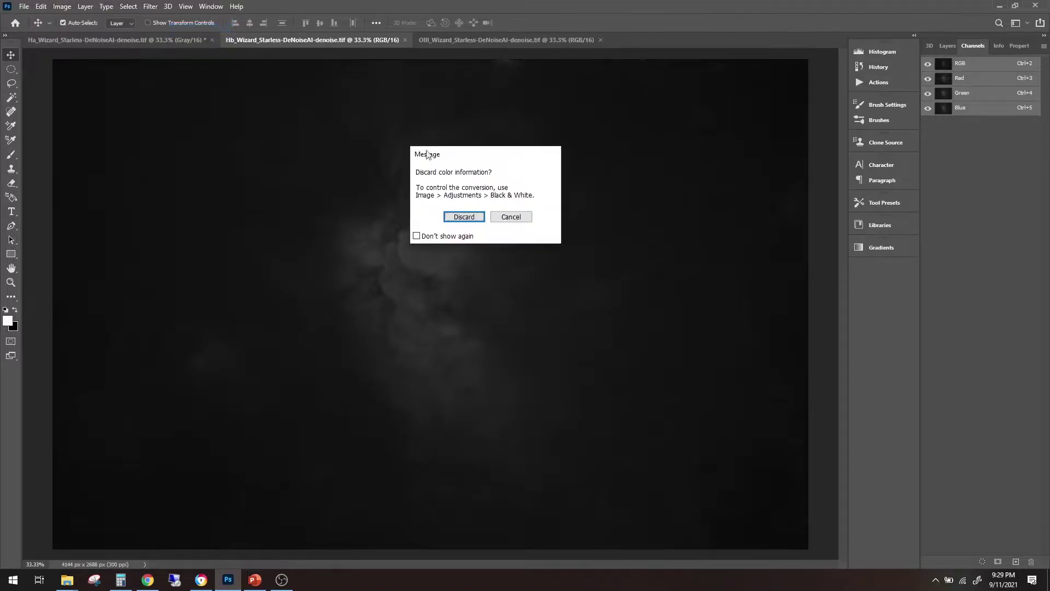
click(465, 217)
Select all of the OIII image and convert it to Grayscale, discarding colour
click(450, 41)
key(ctrl+a)
click(102, 6)
mouse_move(62, 7)
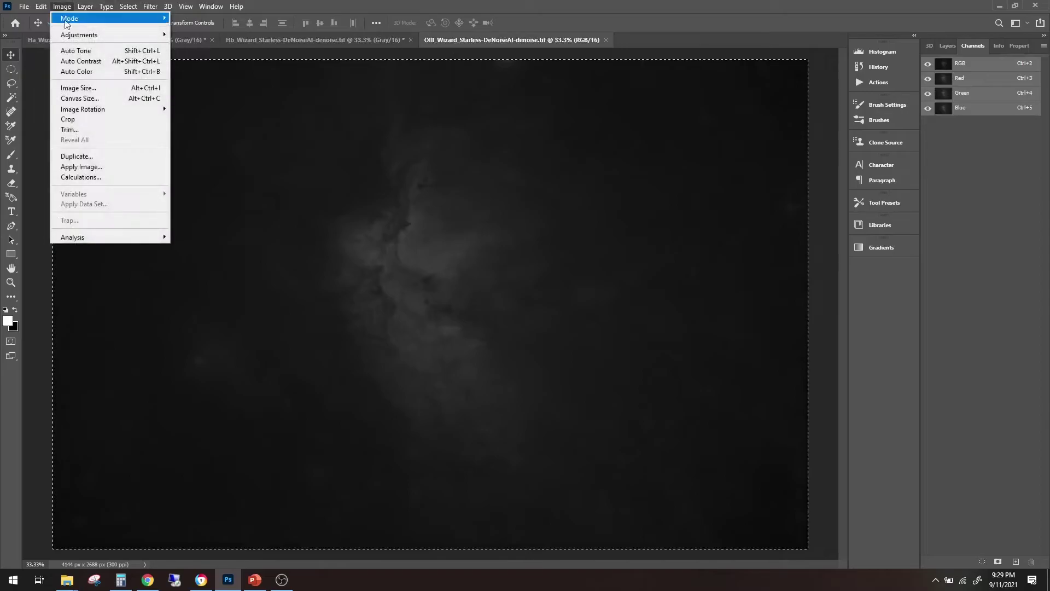
click(210, 31)
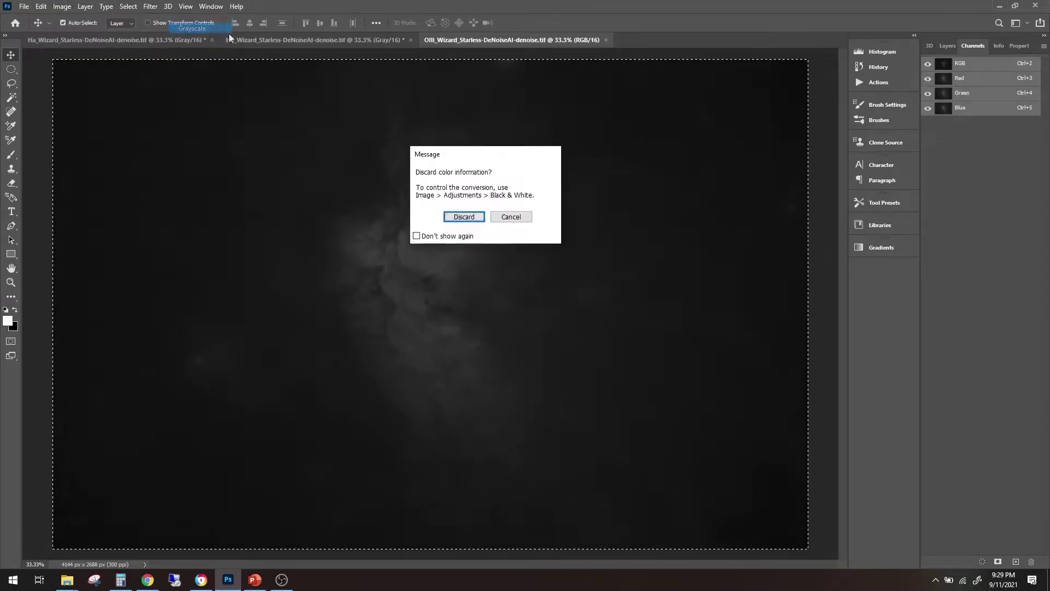
click(472, 210)
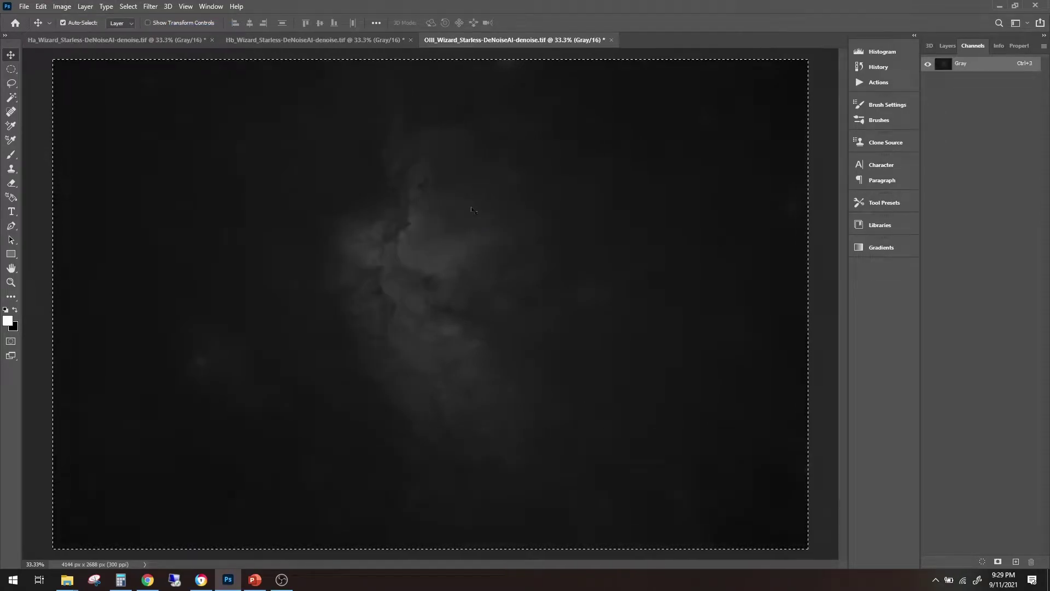
Save the grayscale OIII, Hb and Ha images with Ctrl+S
key(ctrl+s)
click(345, 40)
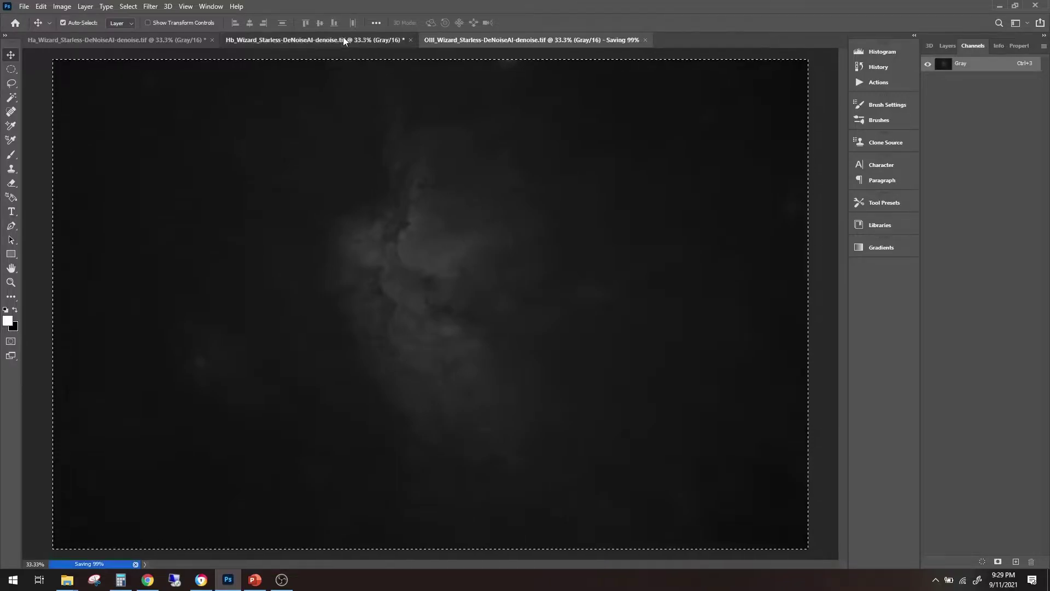
key(ctrl+s)
click(144, 39)
key(ctrl+s)
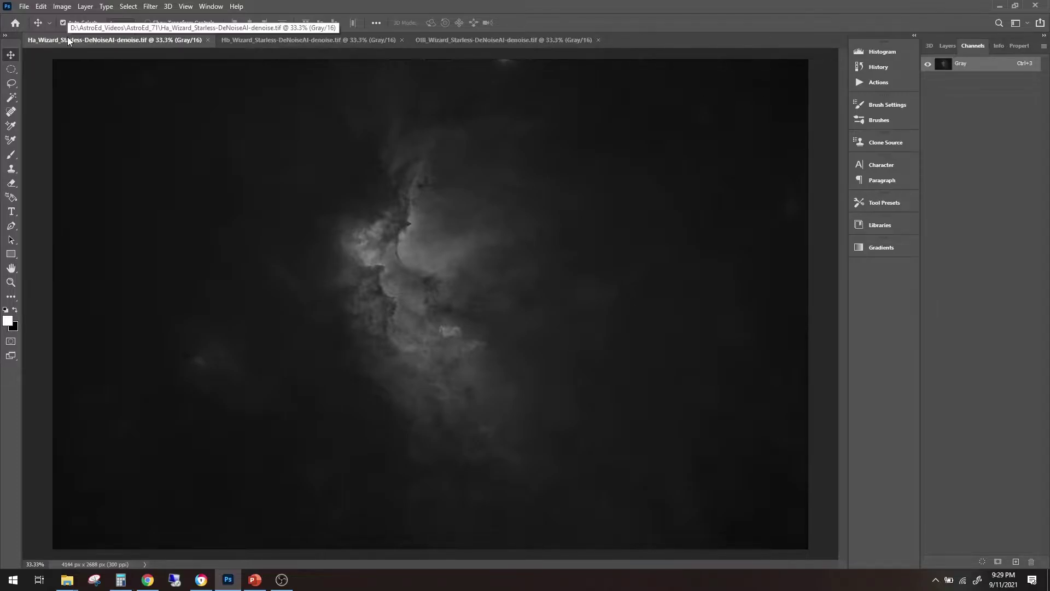
click(28, 6)
Select all of the Ha image and create a new 4144 × 2688 px, 300 ppi, 16-bit RGB document
click(27, 6)
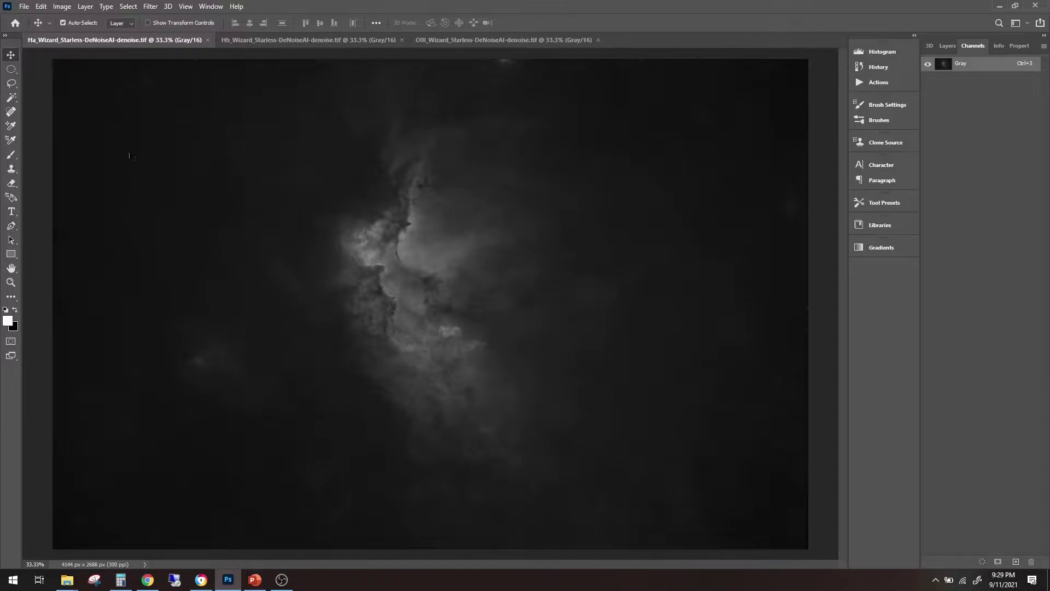
key(ctrl+a)
click(24, 6)
click(33, 18)
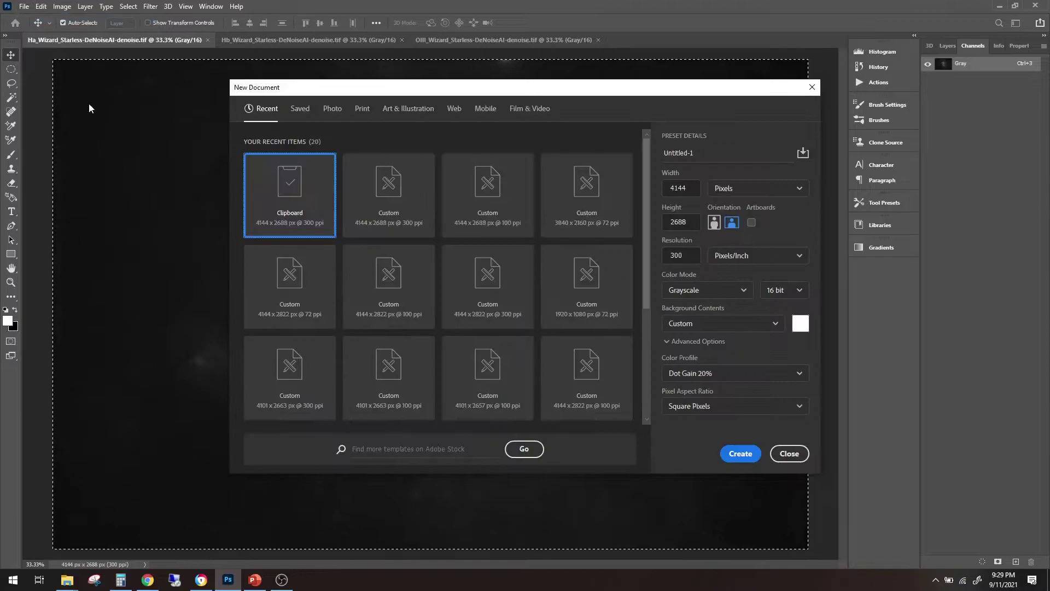
click(711, 296)
click(689, 352)
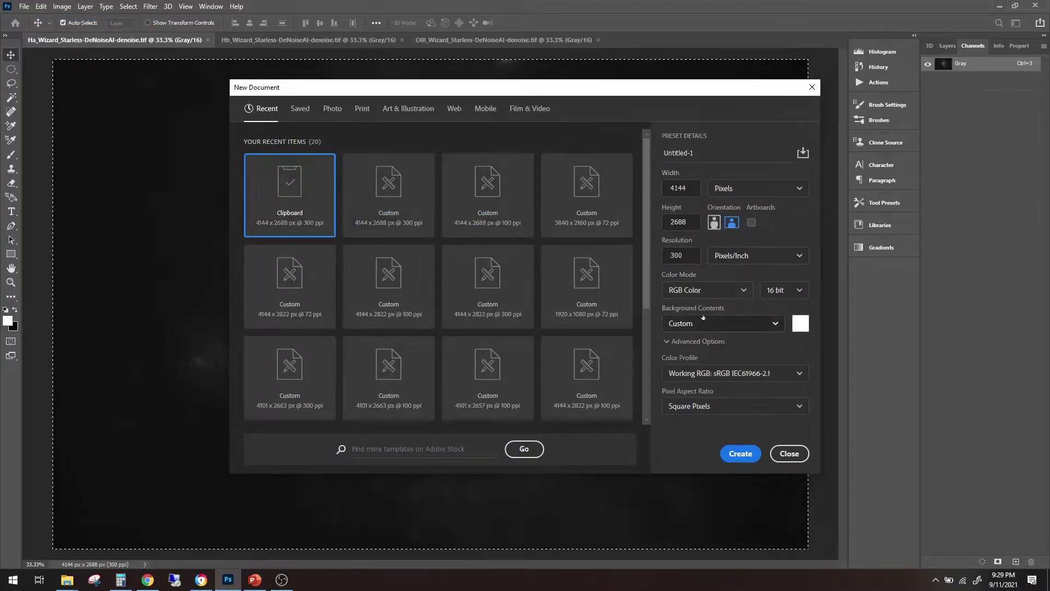
click(739, 452)
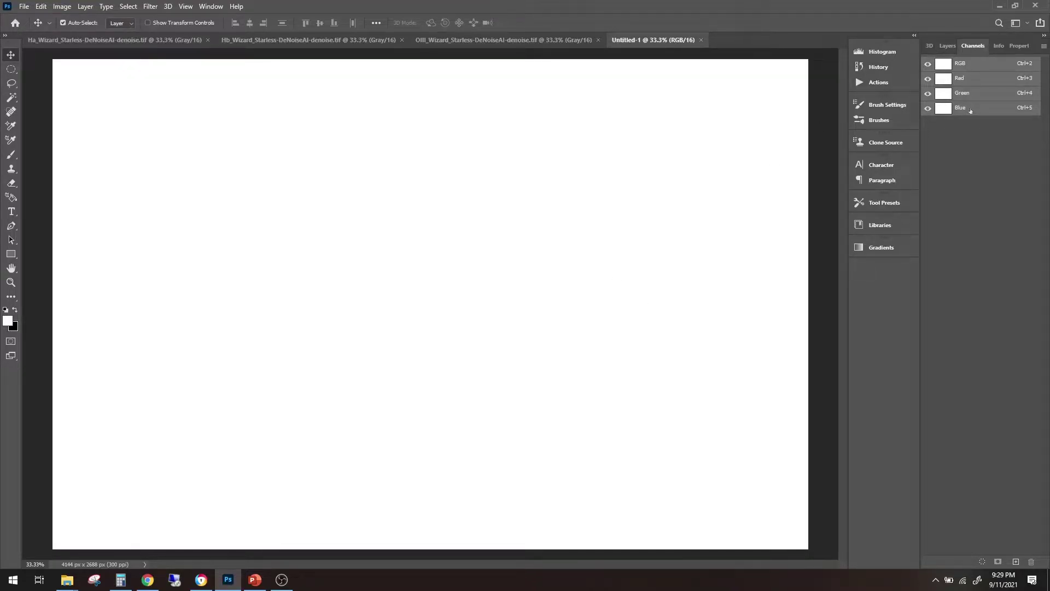
Paste the Ha image into Untitled-1's Red channel and the OIII image into Green
click(948, 50)
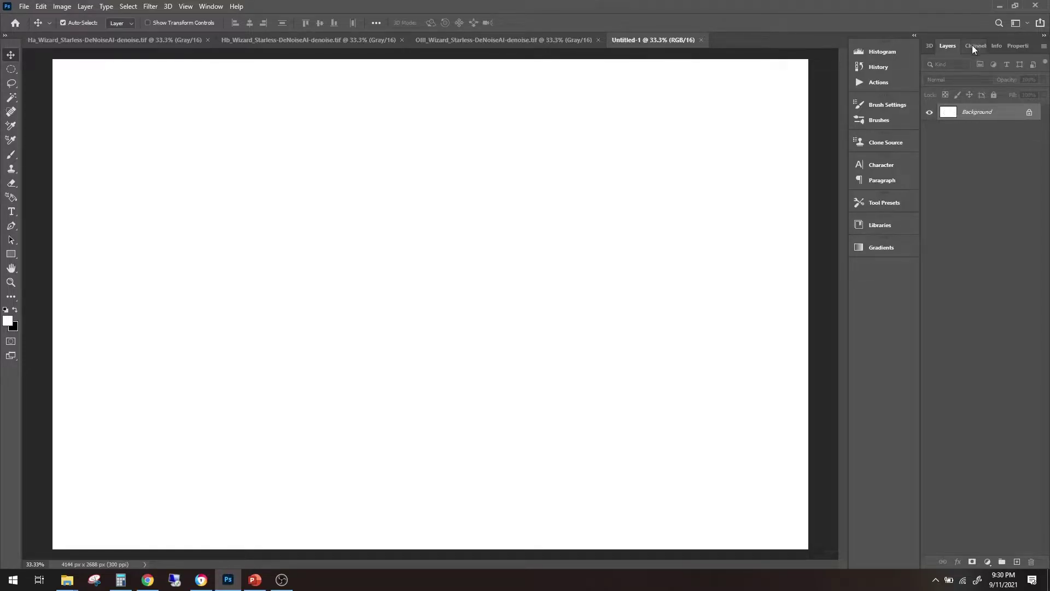
click(974, 47)
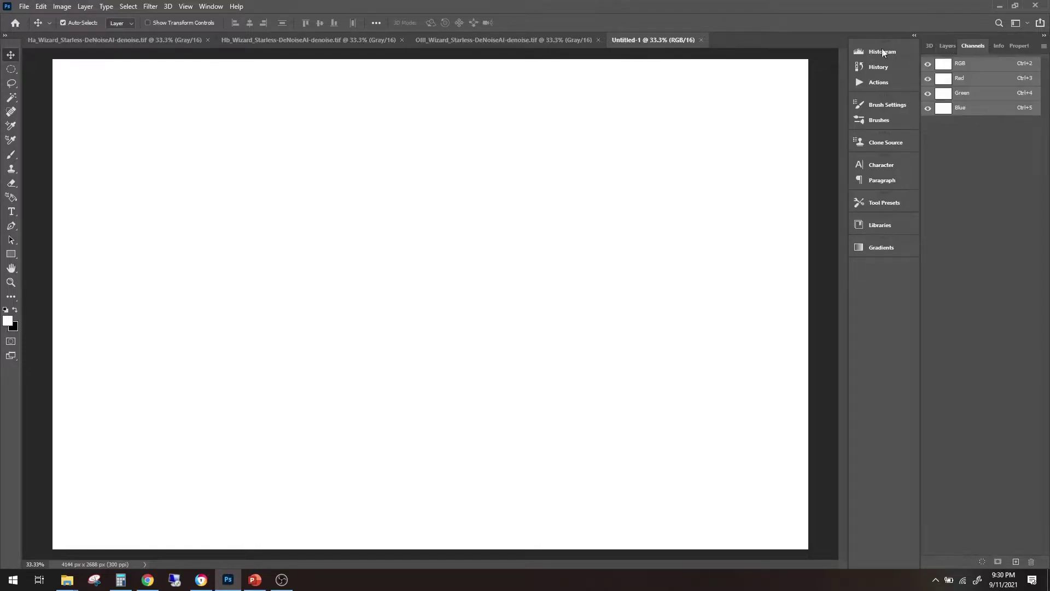
click(966, 79)
key(ctrl+v)
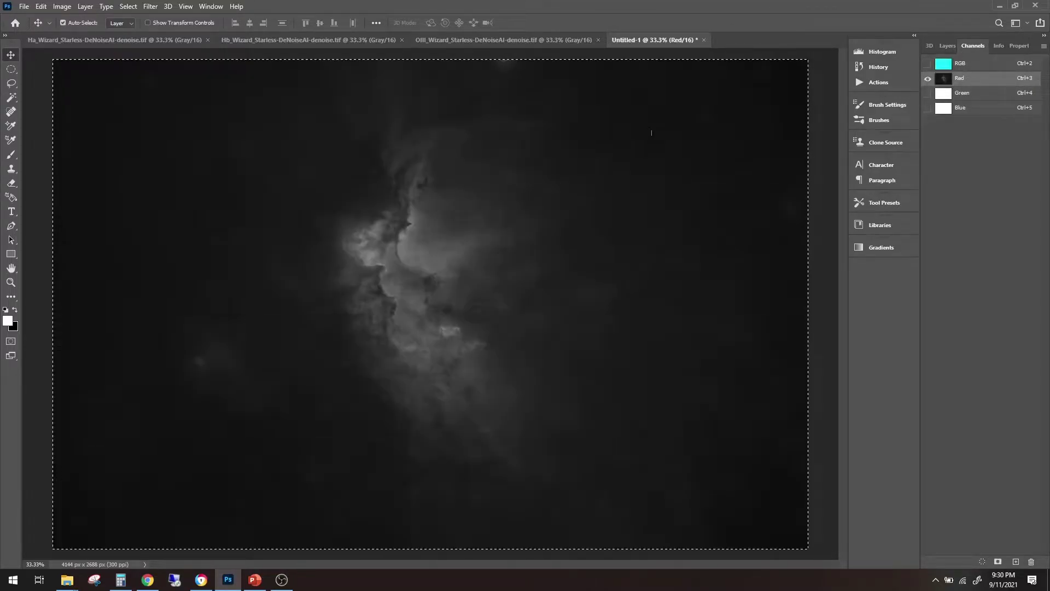
click(443, 40)
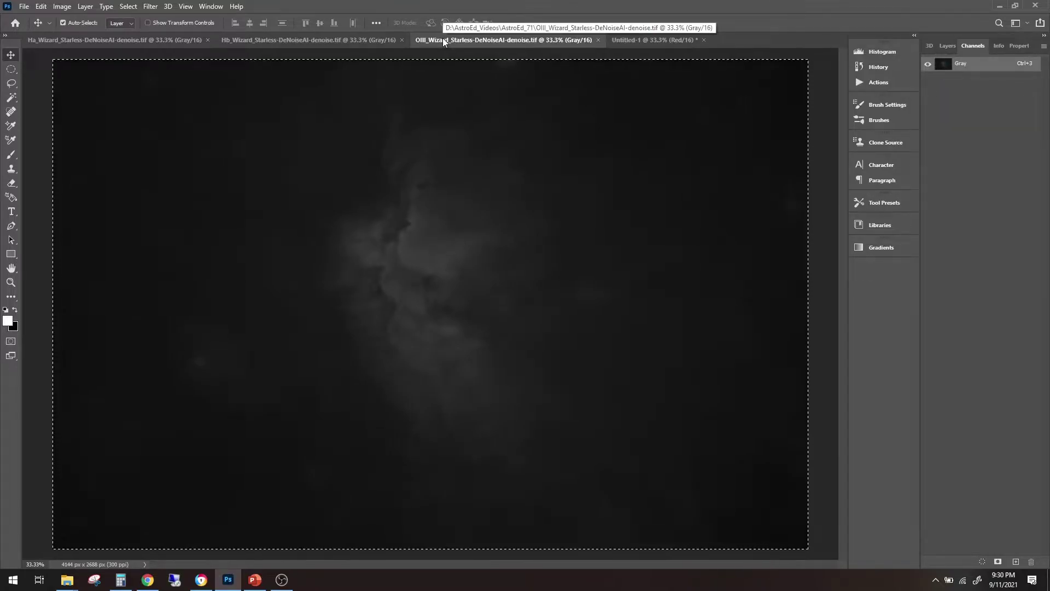
click(664, 40)
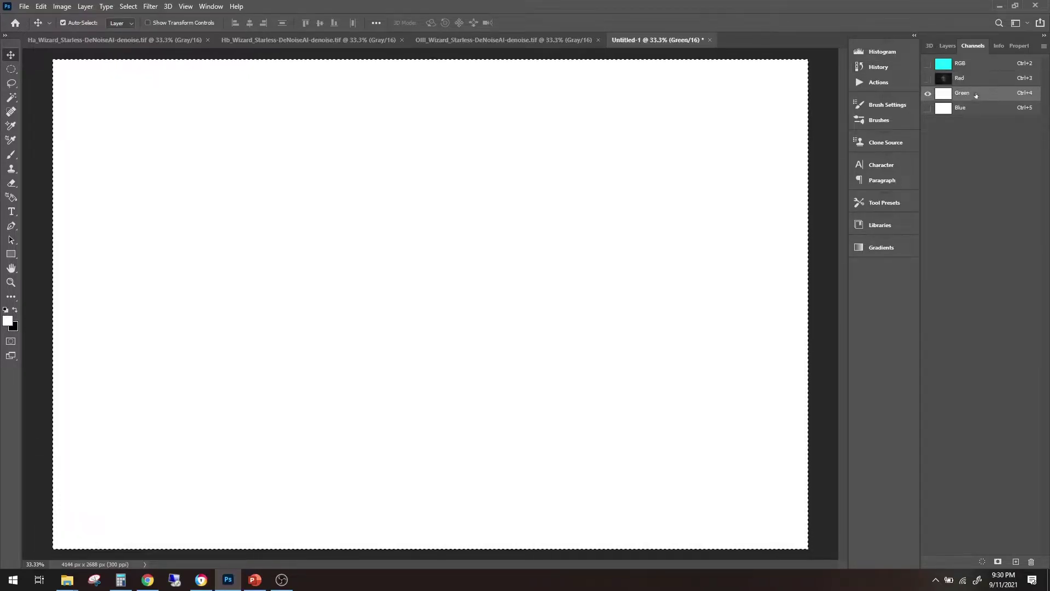
key(ctrl+v)
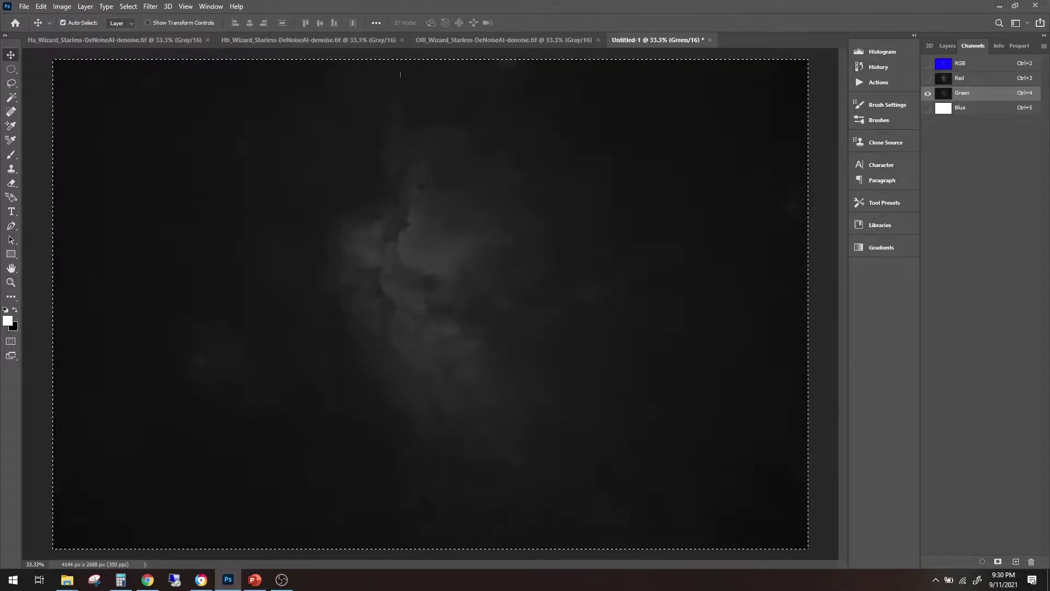
Copy the Hb image into the Blue channel and view the full RGB composite
click(310, 41)
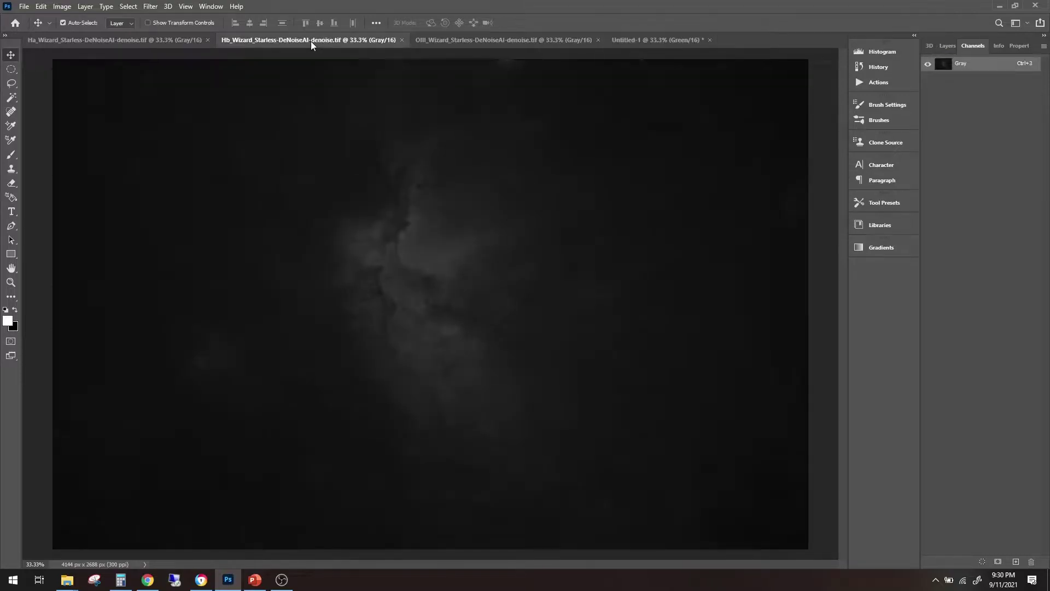
key(ctrl+a)
click(651, 42)
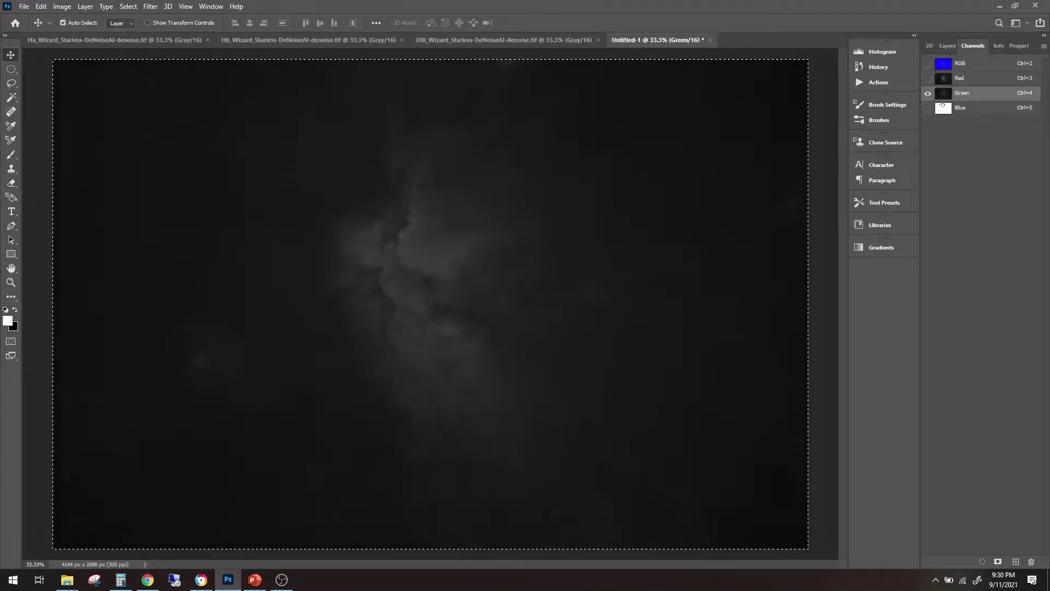
click(982, 110)
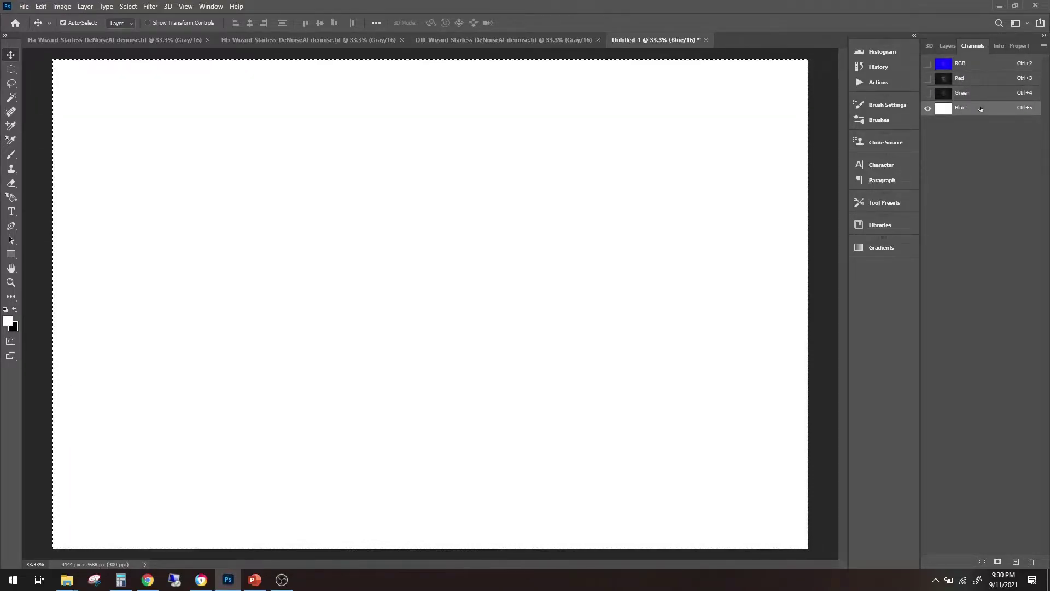
key(ctrl+v)
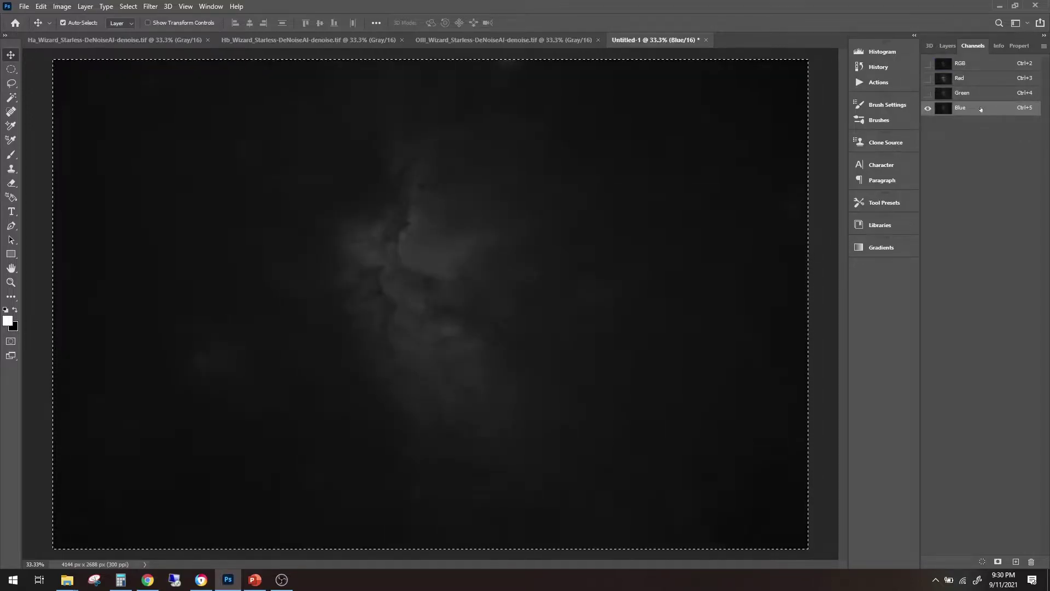
click(969, 64)
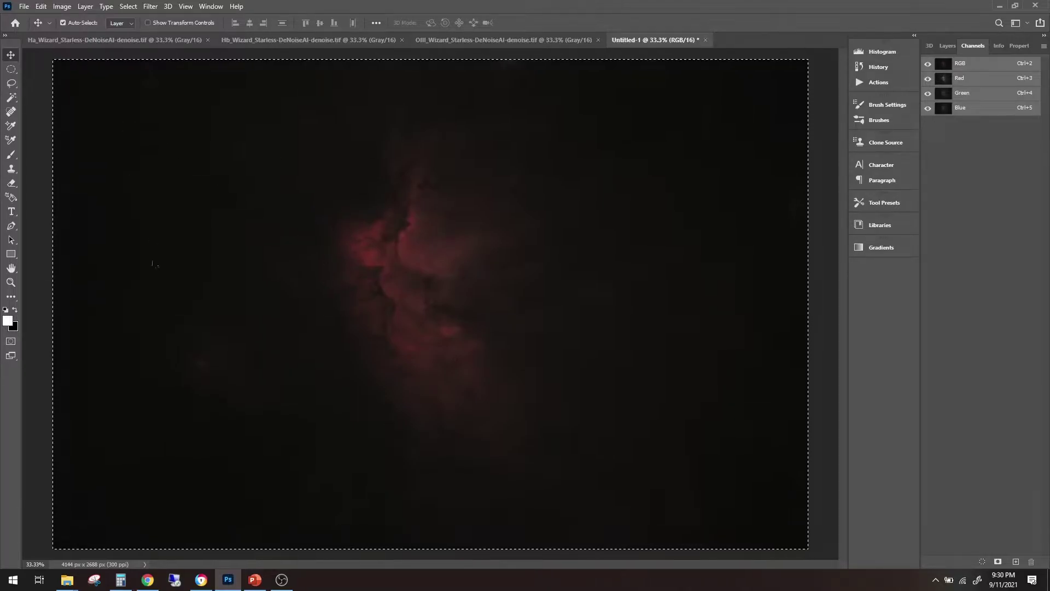
Drag Wizard_Nebula_57x300s_archstretch_rgb_starnet_starless.tif from the AstroEd_71 folder into Photoshop
mouse_move(68, 581)
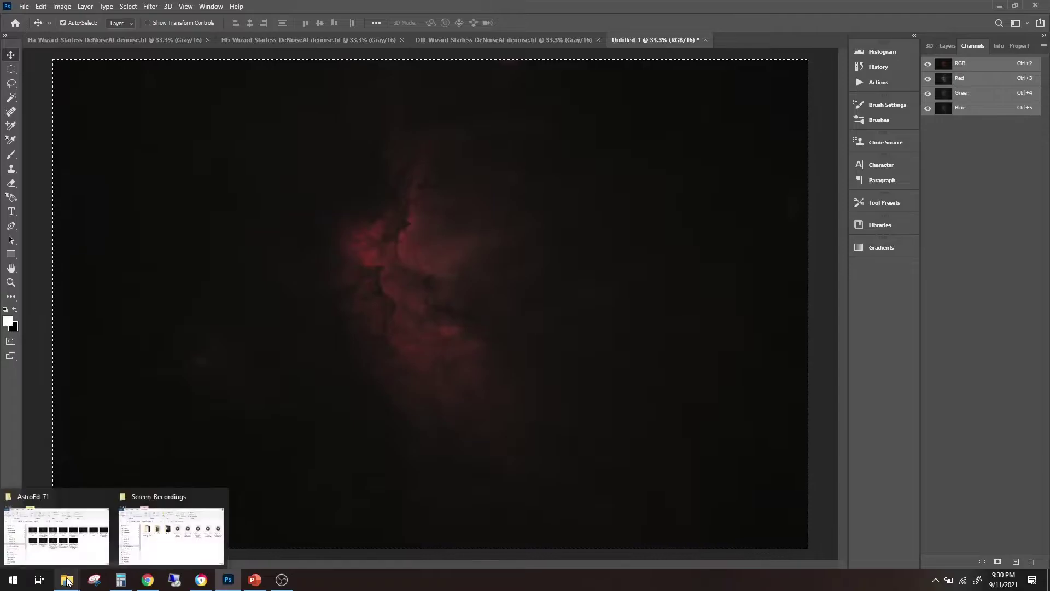
mouse_move(70, 561)
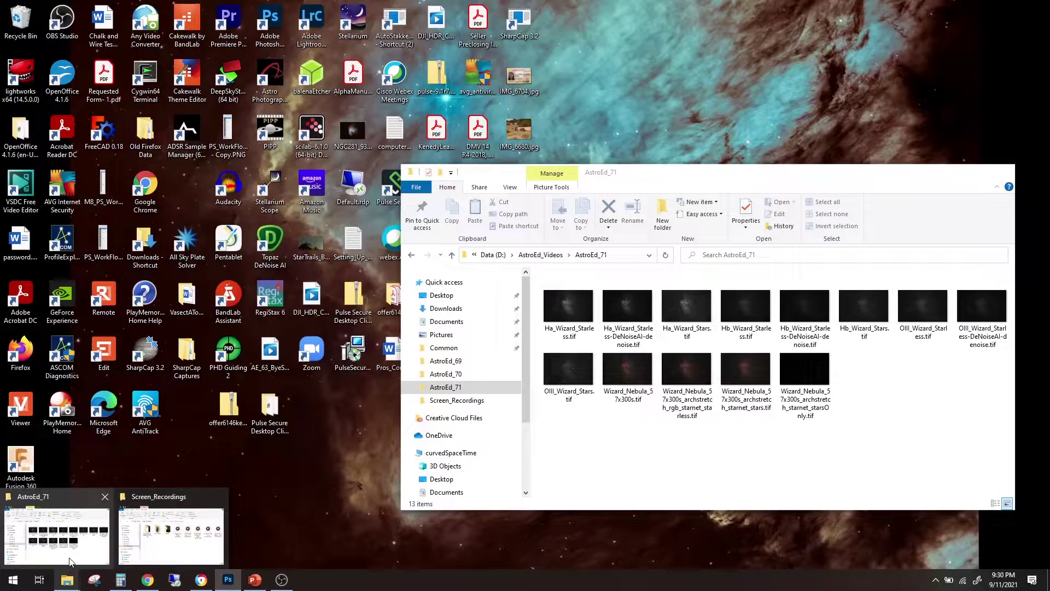
click(70, 560)
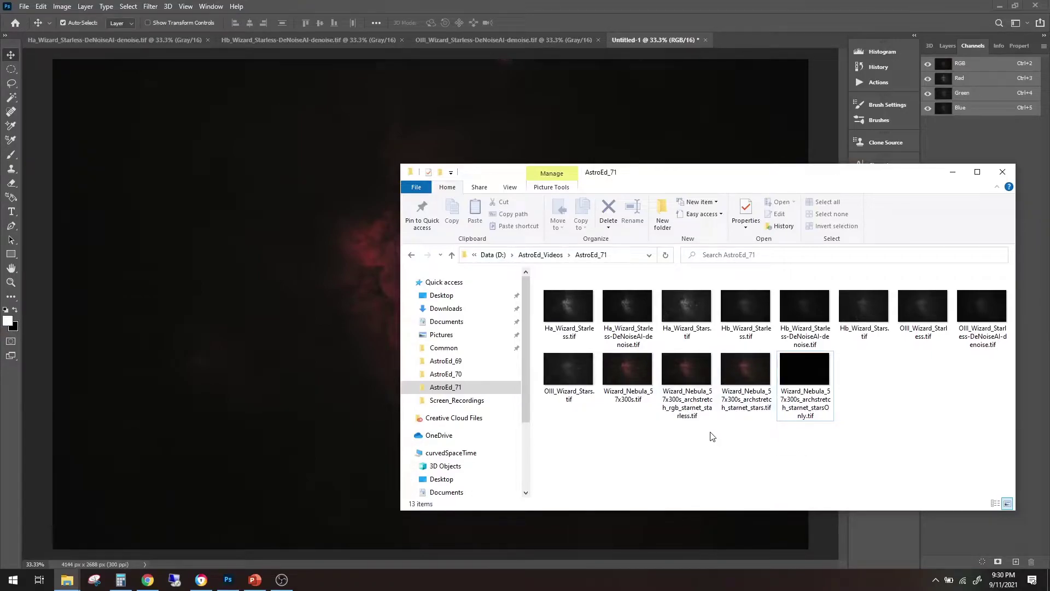
drag(691, 377, 735, 41)
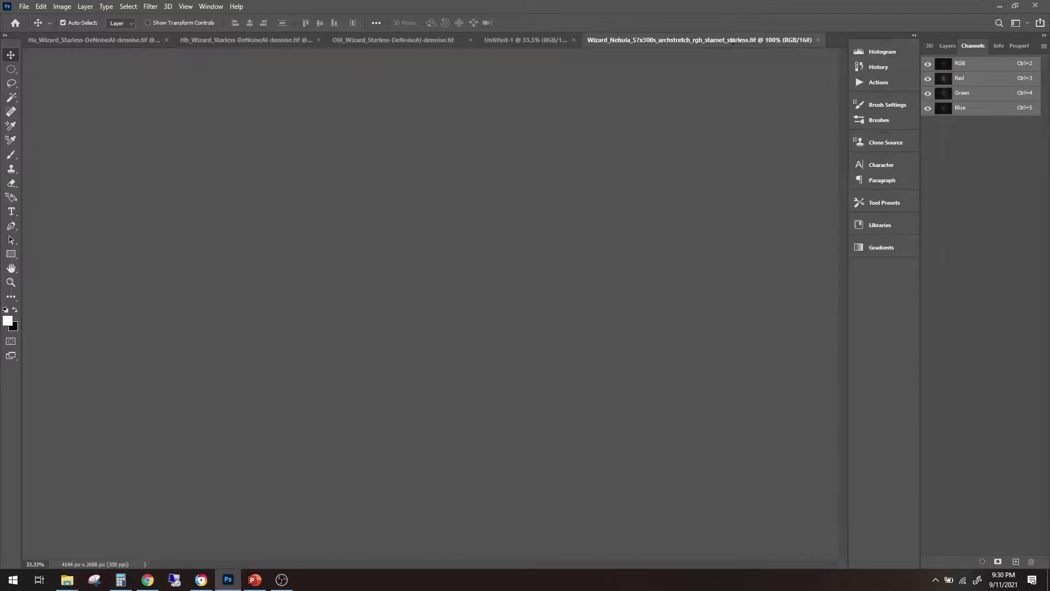
Compare the Untitled-1 composite against the starless Wizard Nebula reference image
click(524, 40)
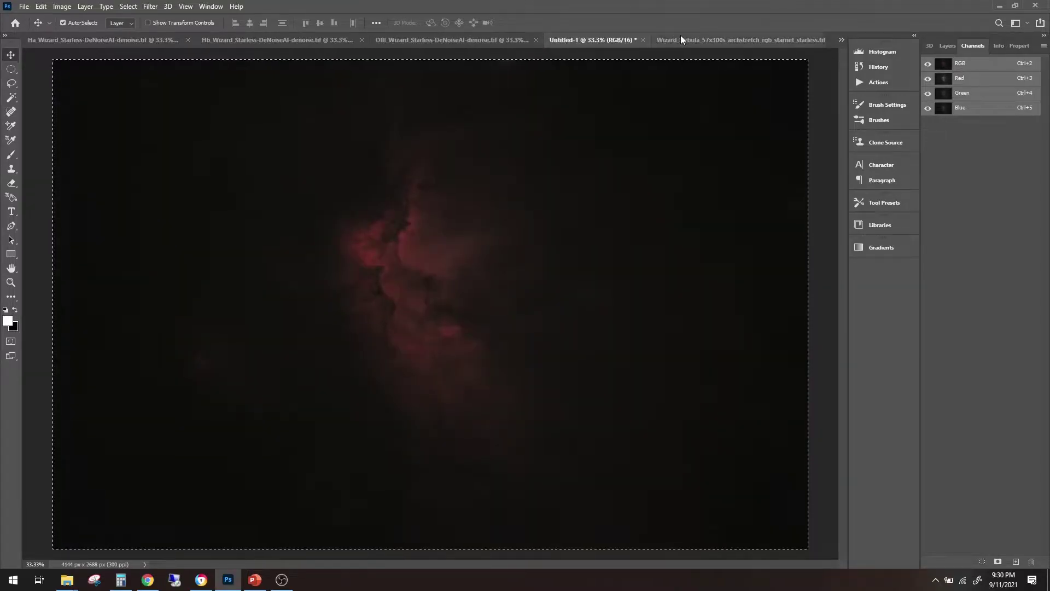
click(681, 36)
click(512, 40)
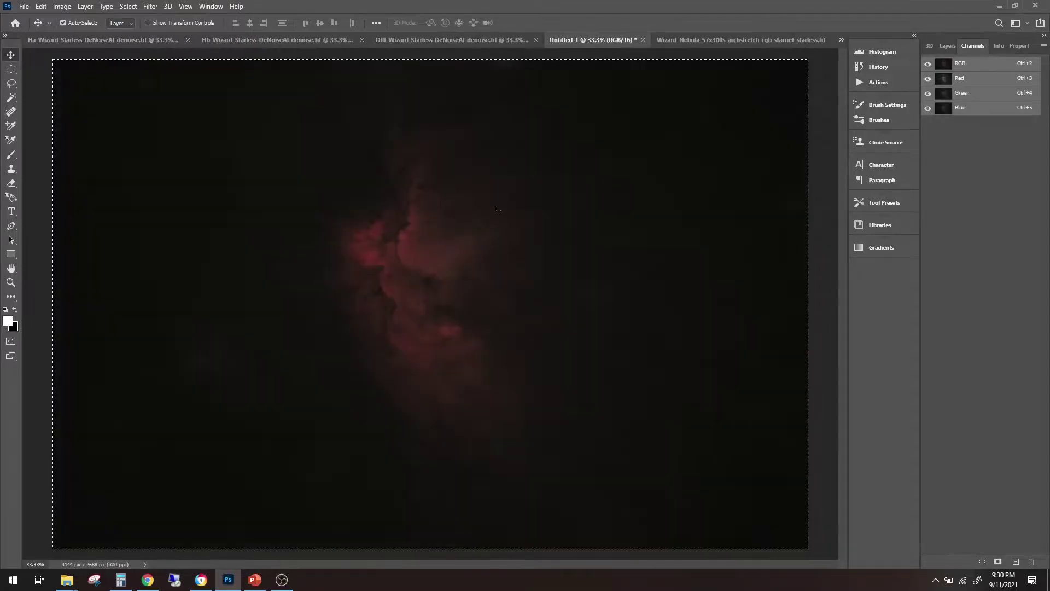
click(714, 38)
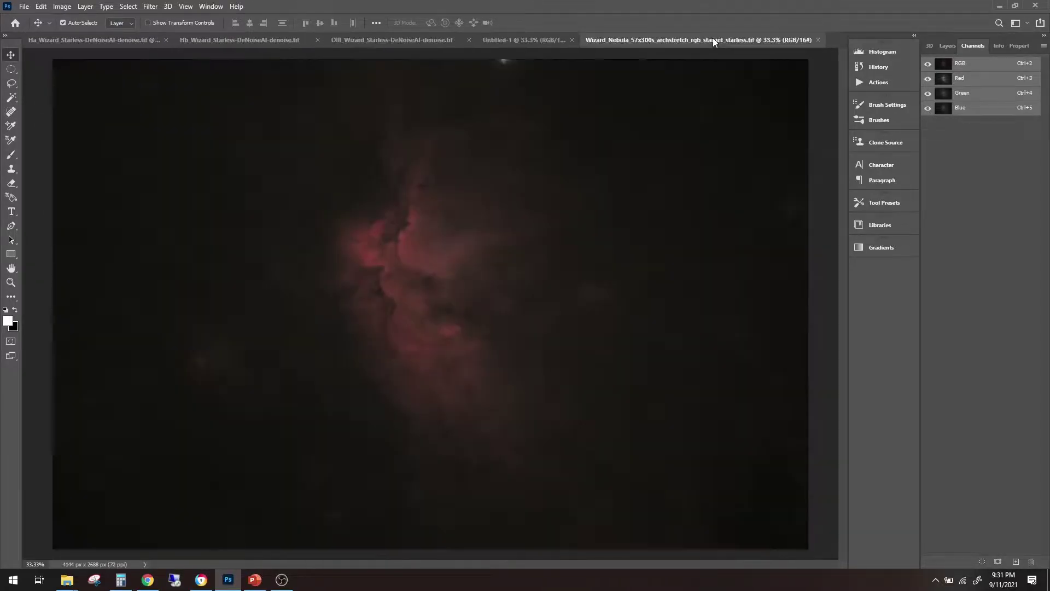
click(520, 45)
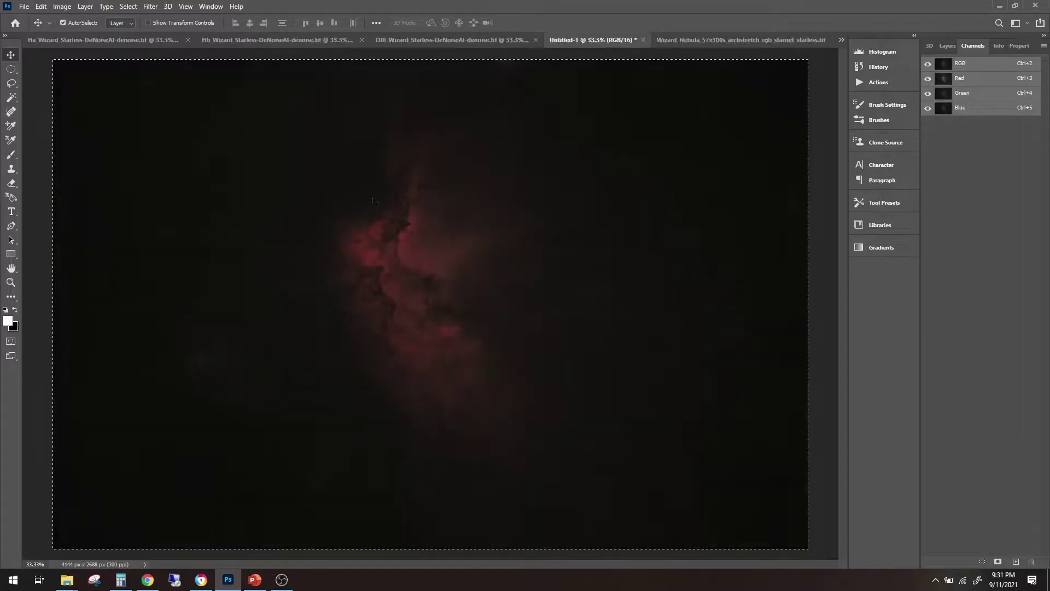
click(668, 42)
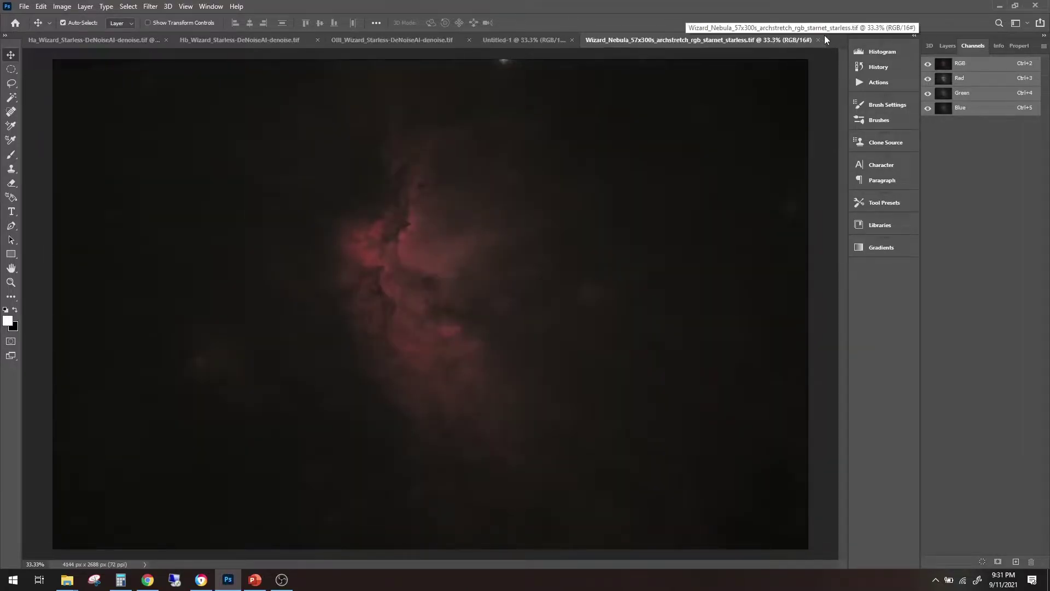
click(524, 42)
Show the composite's layers and refresh, then collapse, its histogram
click(948, 47)
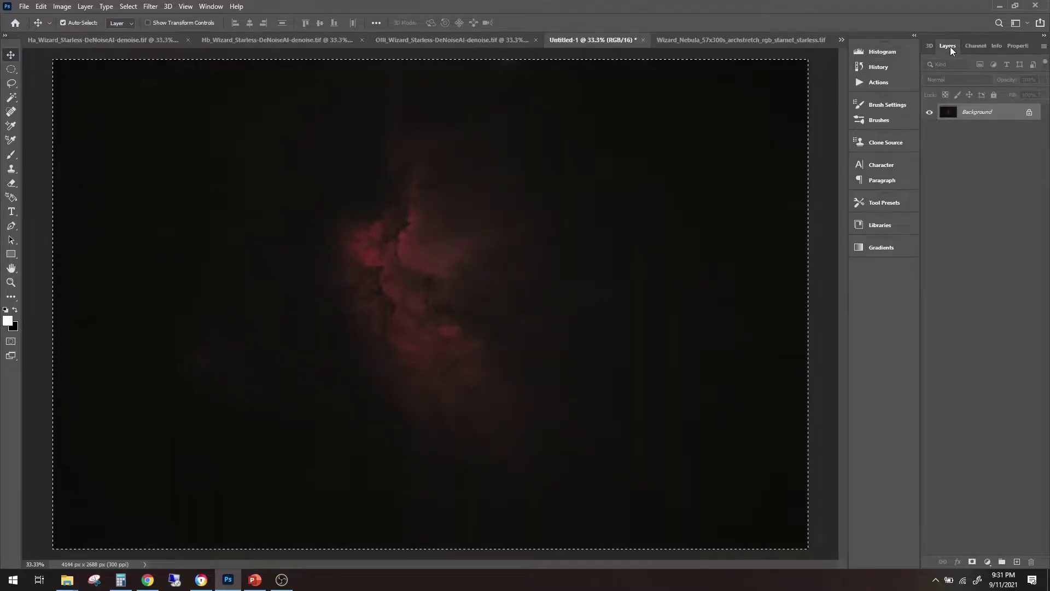
click(882, 52)
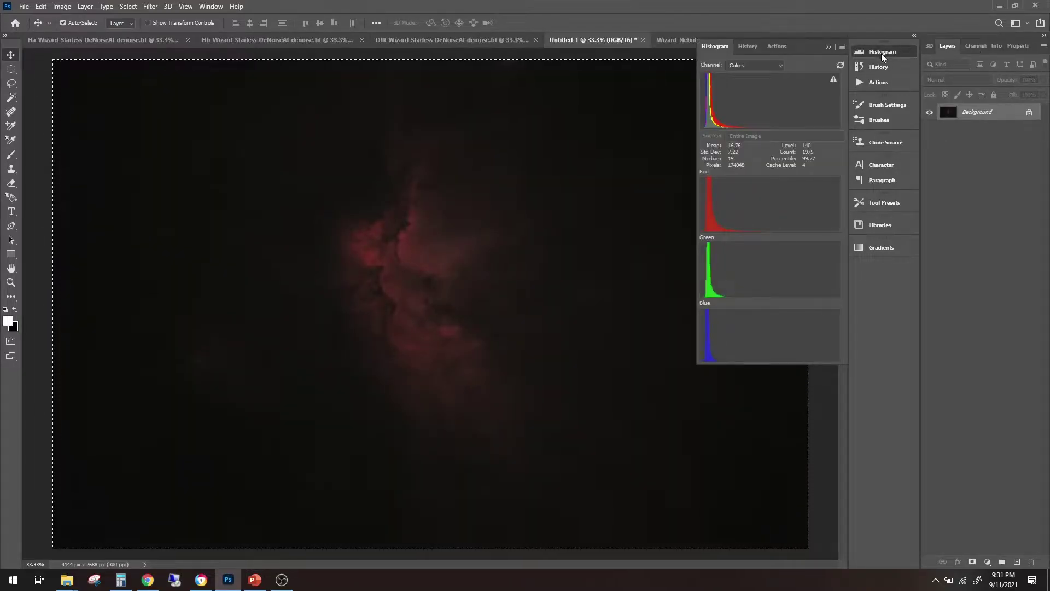
click(840, 65)
click(827, 47)
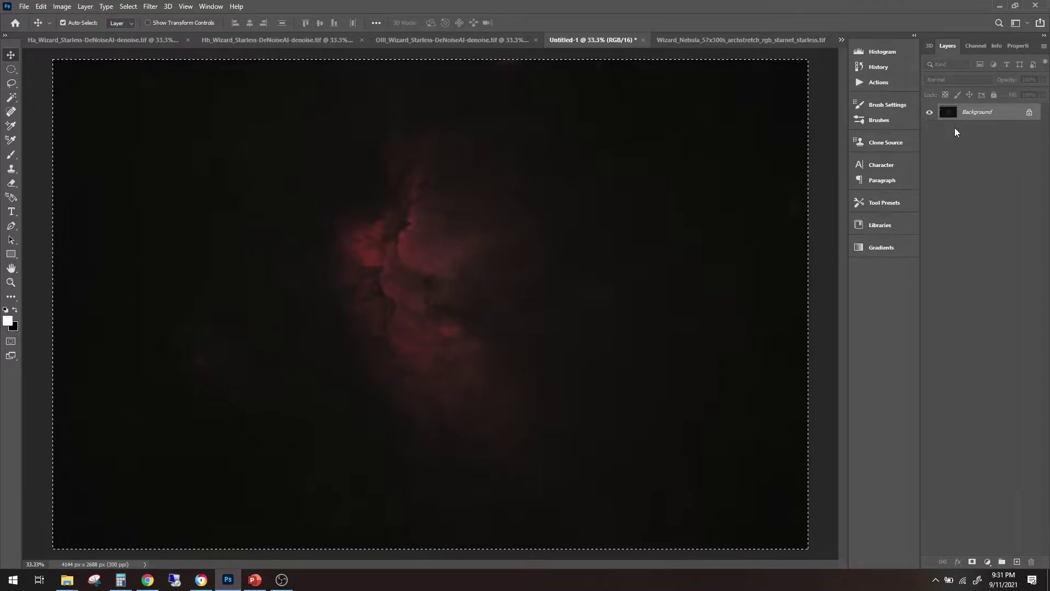
Duplicate the Background layer as 'levels' and open Levels for it with Ctrl+L
right_click(969, 114)
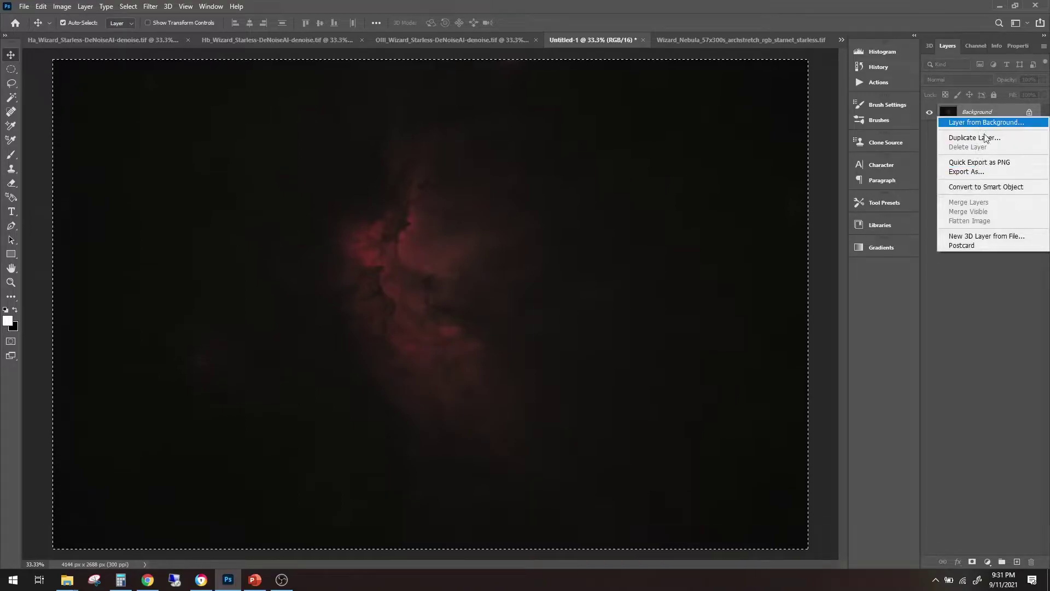
click(985, 138)
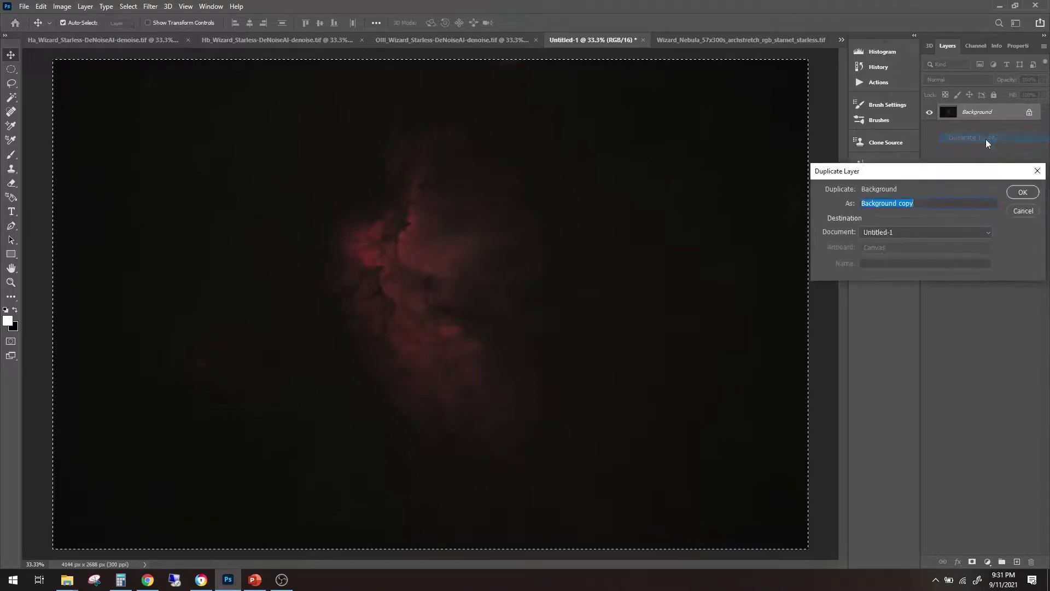
text(levels)
click(1021, 196)
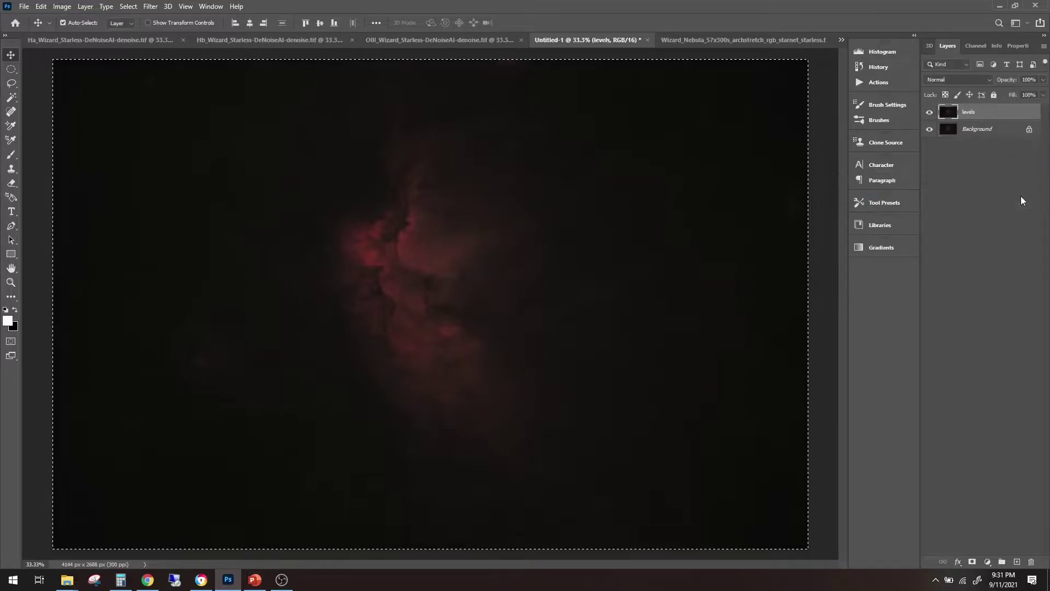
key(ctrl+l)
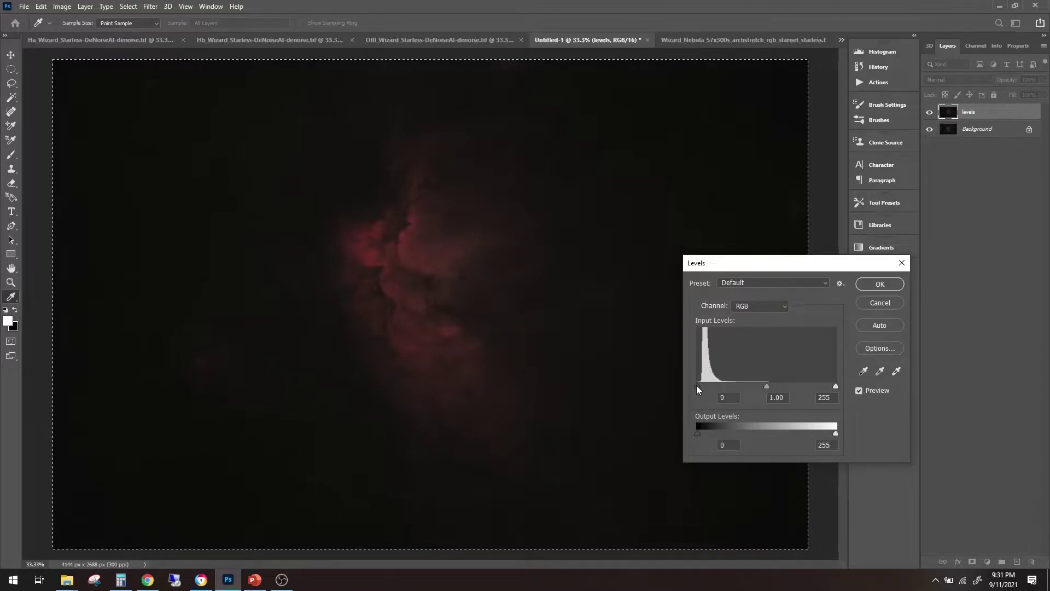
Preview each Levels channel, then raise the Blue black point and lower its white point
click(759, 309)
click(753, 316)
click(752, 307)
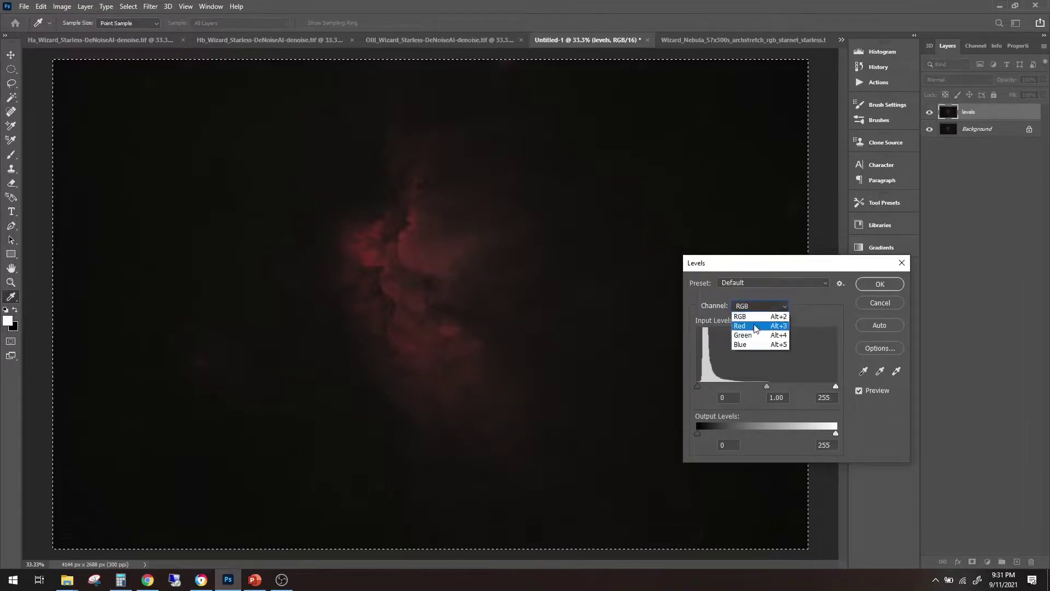
click(751, 319)
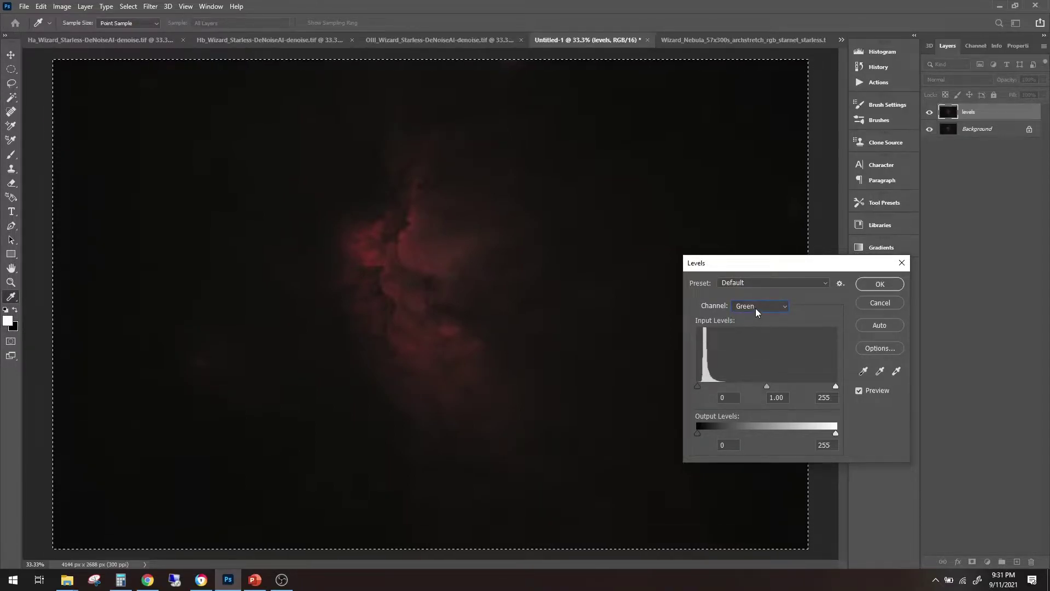
click(756, 307)
click(752, 336)
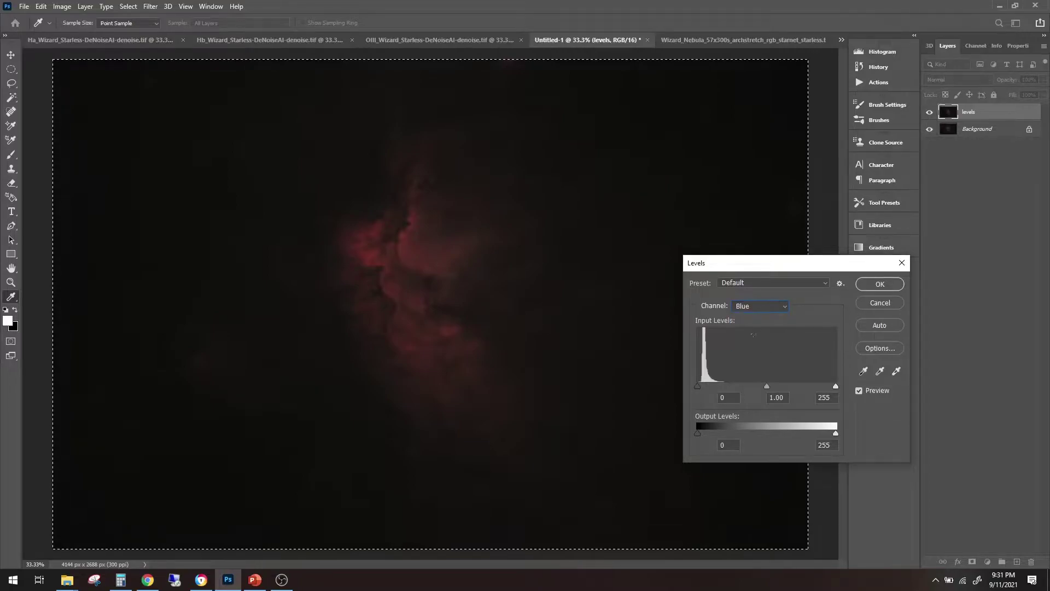
click(757, 305)
click(752, 322)
click(757, 306)
click(745, 339)
click(735, 401)
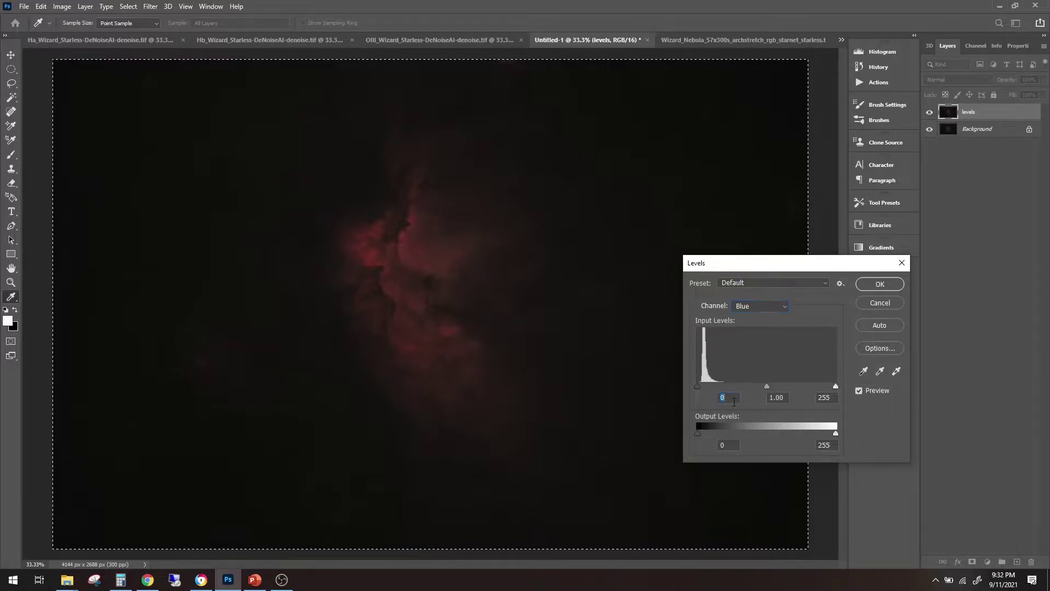
key(Up)
drag(836, 386, 746, 388)
Lower the Green white point to about 100 and fine-tune the Blue white point
click(763, 307)
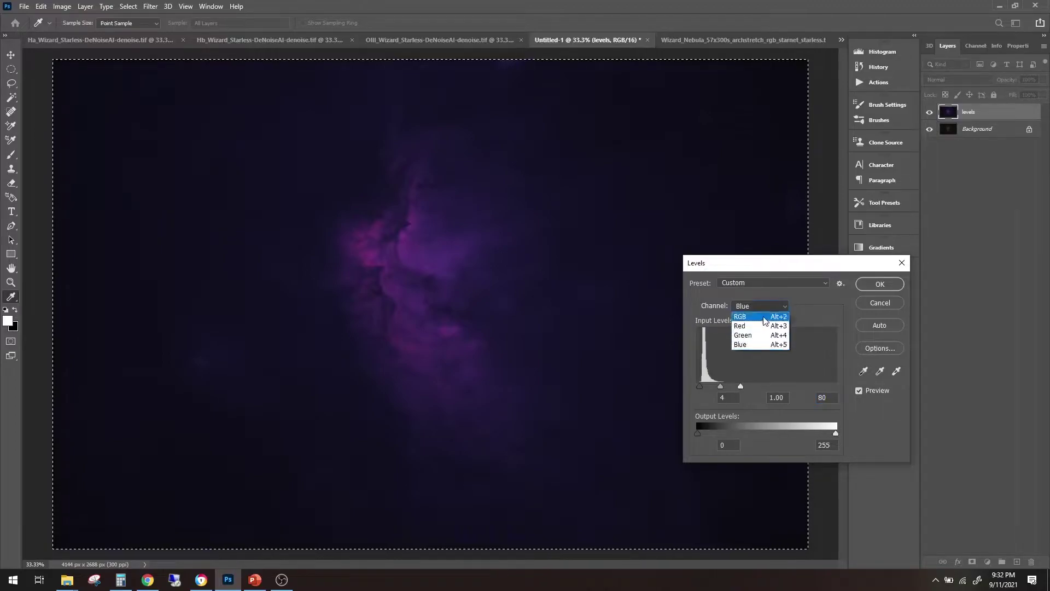
click(762, 336)
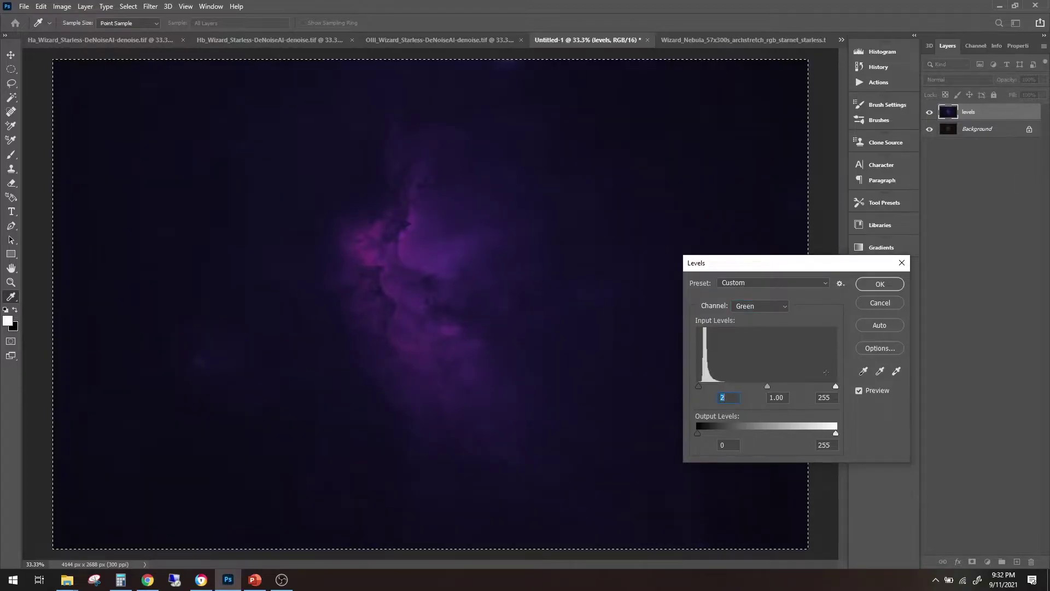
drag(835, 386, 751, 389)
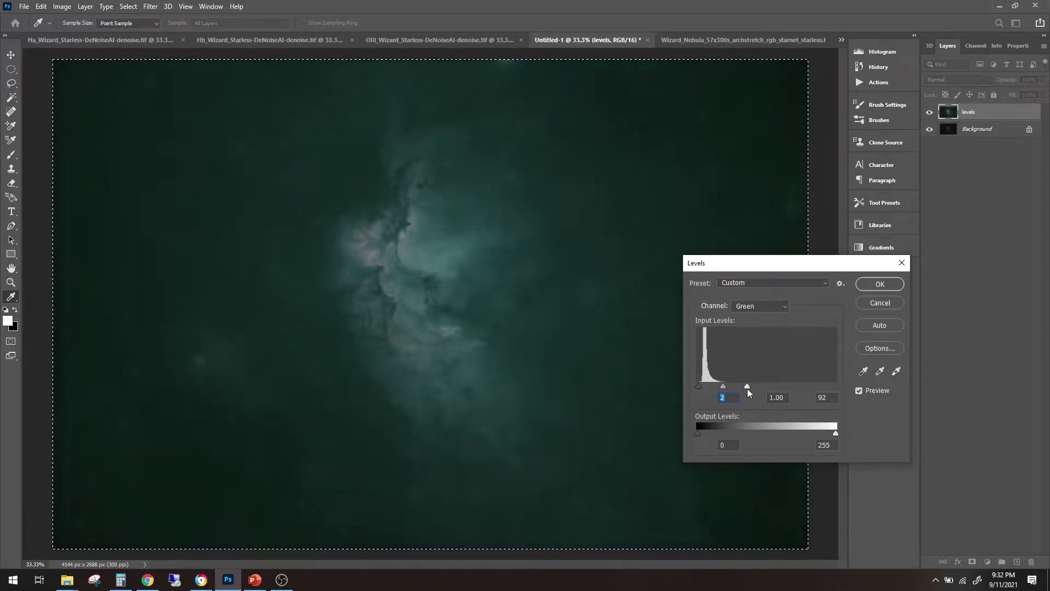
drag(747, 389, 748, 389)
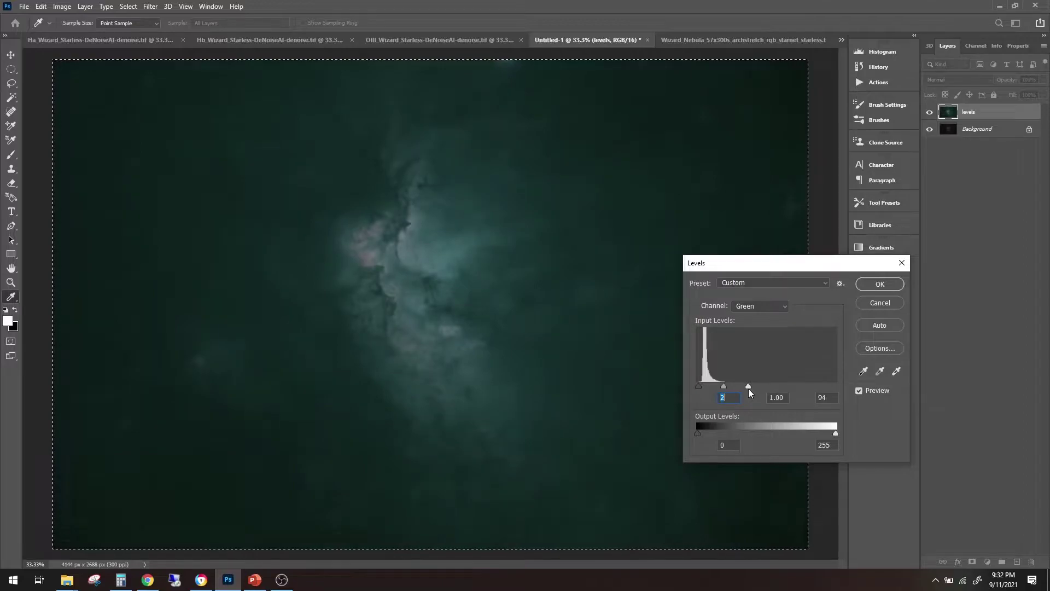
click(752, 304)
click(754, 344)
drag(745, 384, 749, 384)
click(756, 306)
click(761, 336)
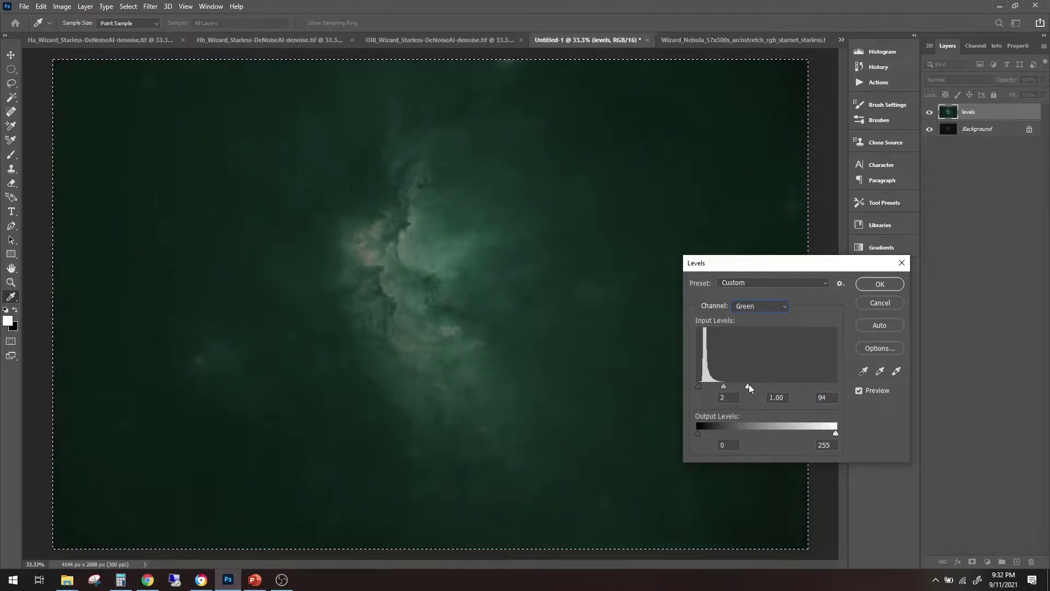
drag(751, 384, 752, 383)
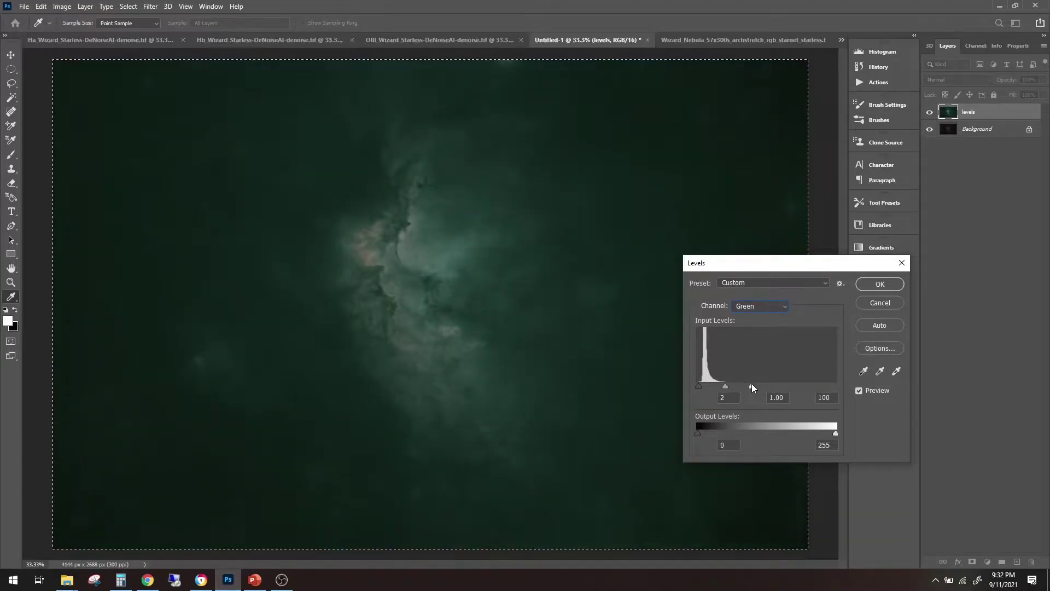
click(769, 307)
Lower the Red white point to 248, apply Levels, and show the histogram
click(752, 327)
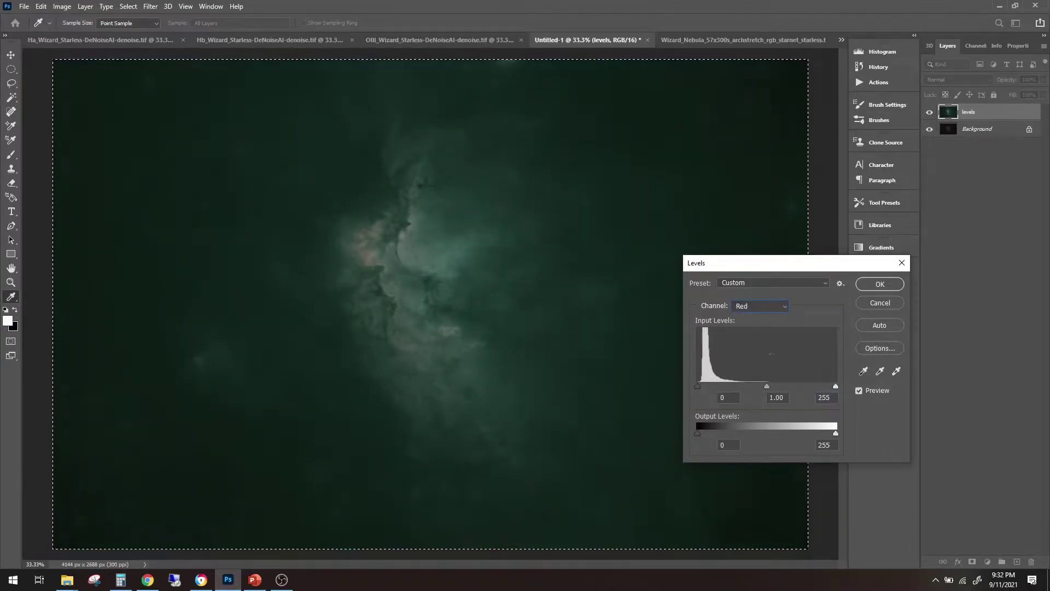
drag(835, 386, 797, 388)
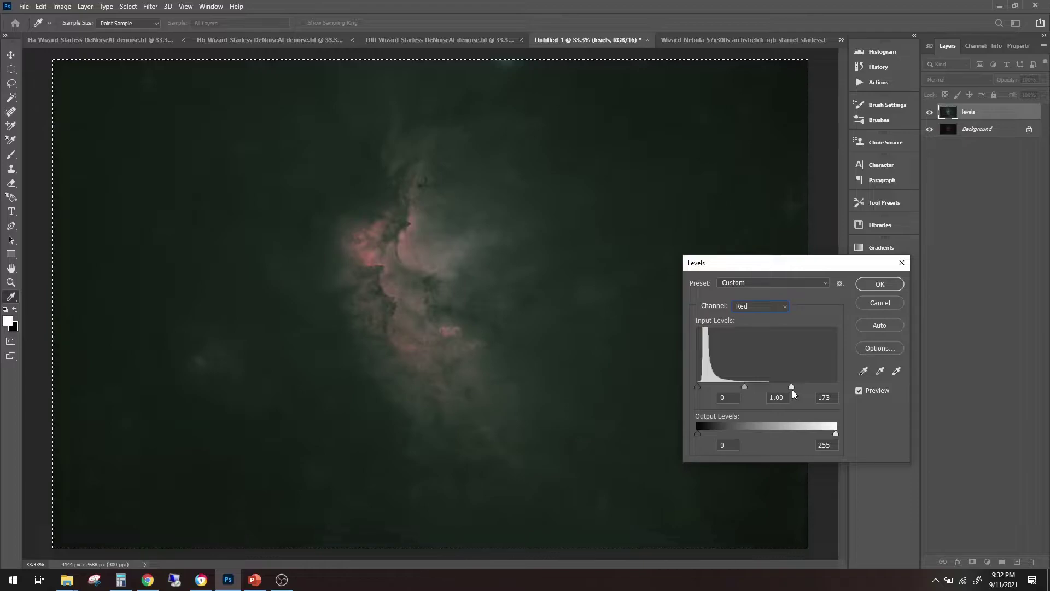
click(878, 284)
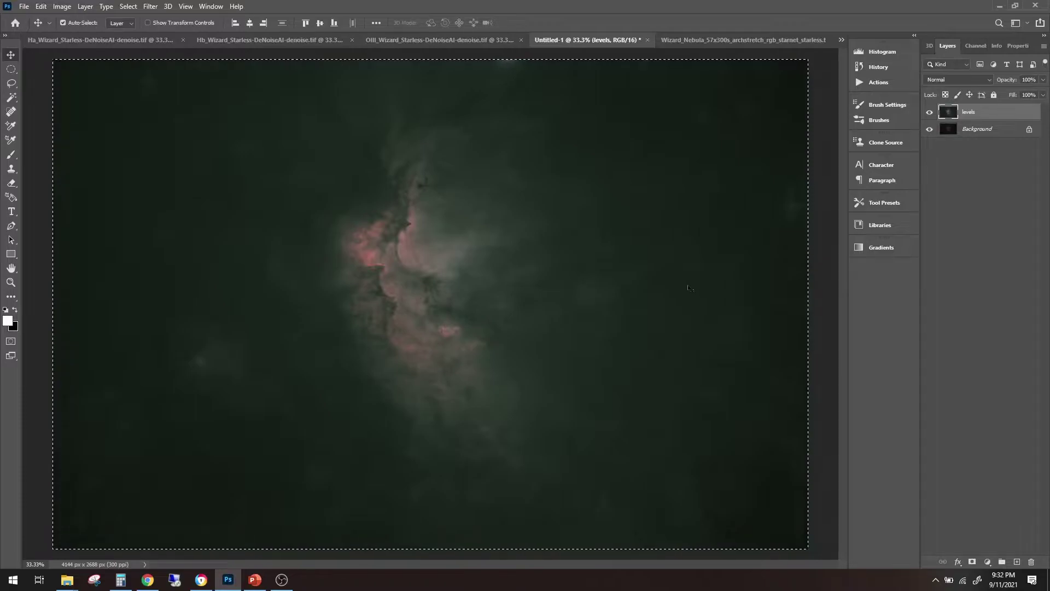
click(854, 50)
Refresh the histogram, reopen Levels, and set the Blue black point to 6, then nudge it up
click(840, 65)
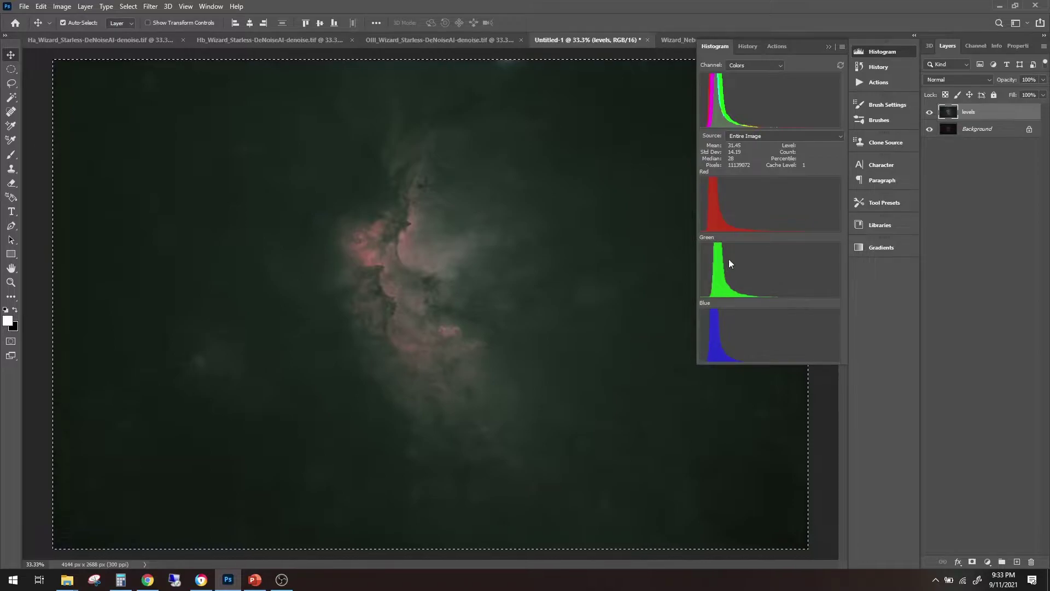
click(825, 40)
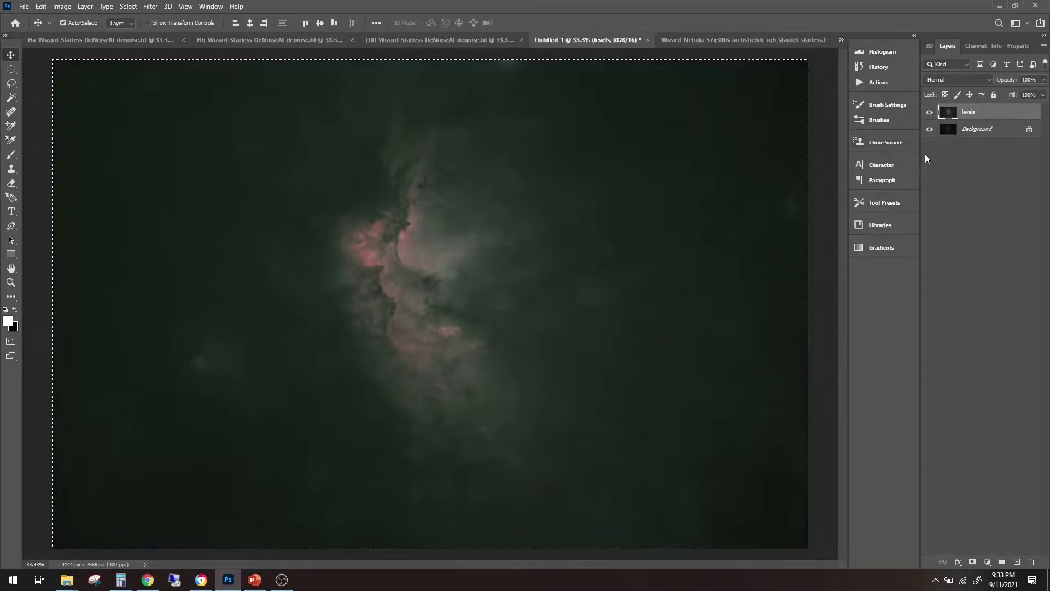
key(ctrl+l)
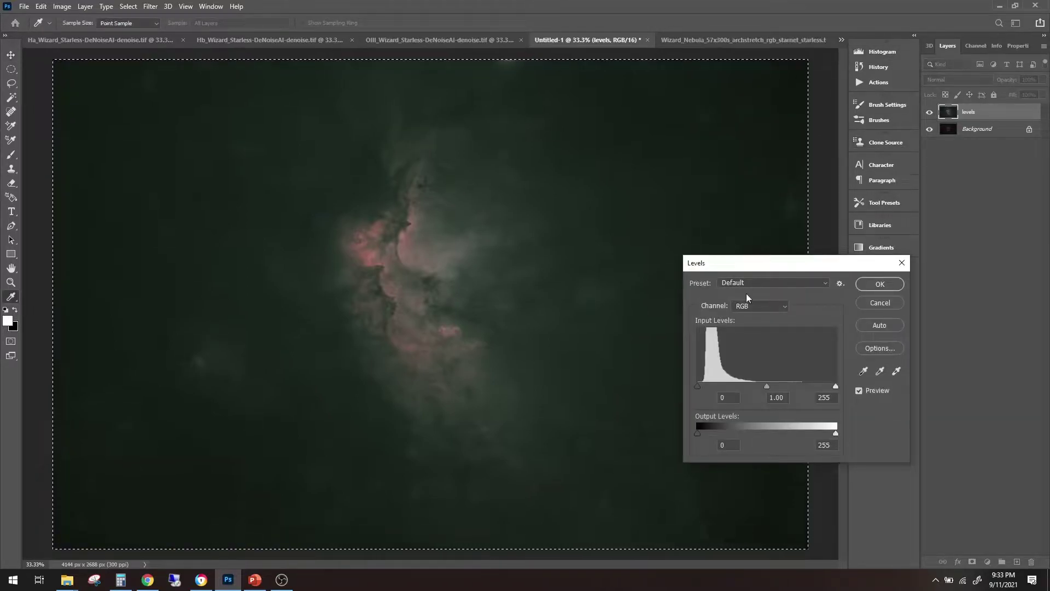
click(769, 307)
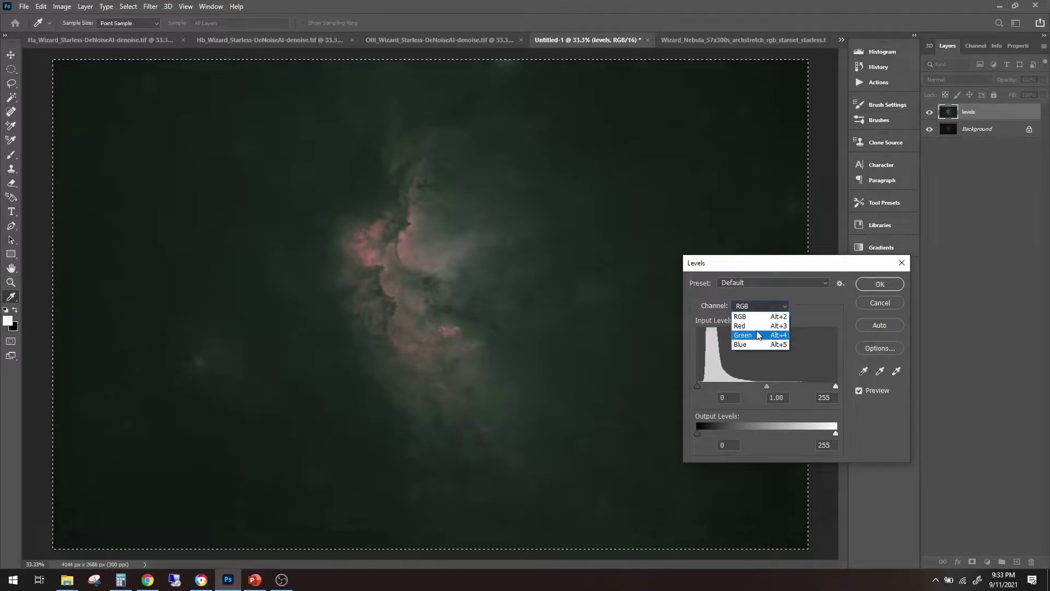
click(760, 326)
click(760, 317)
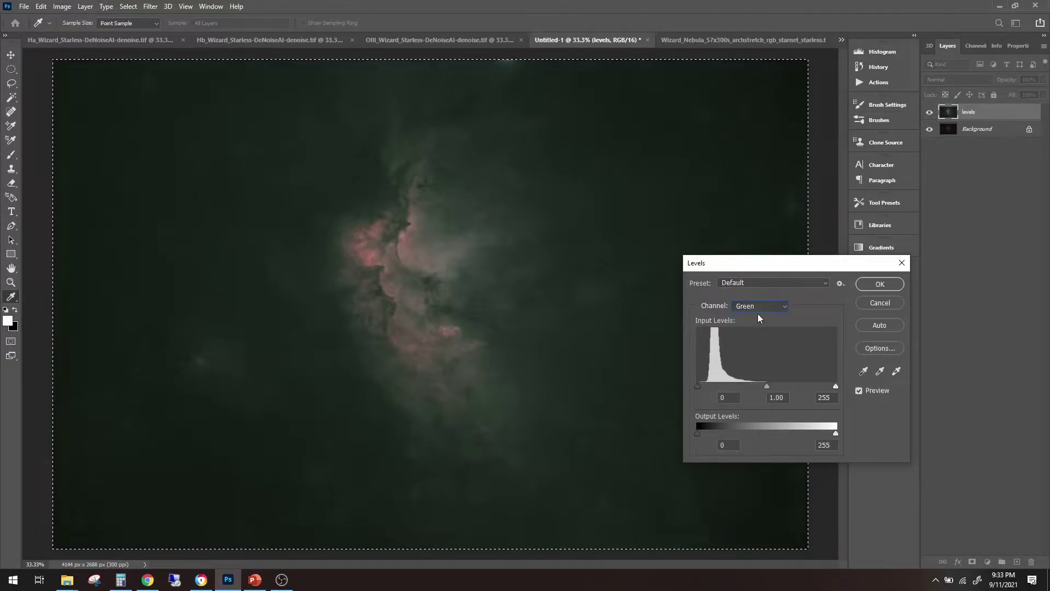
click(765, 305)
click(754, 340)
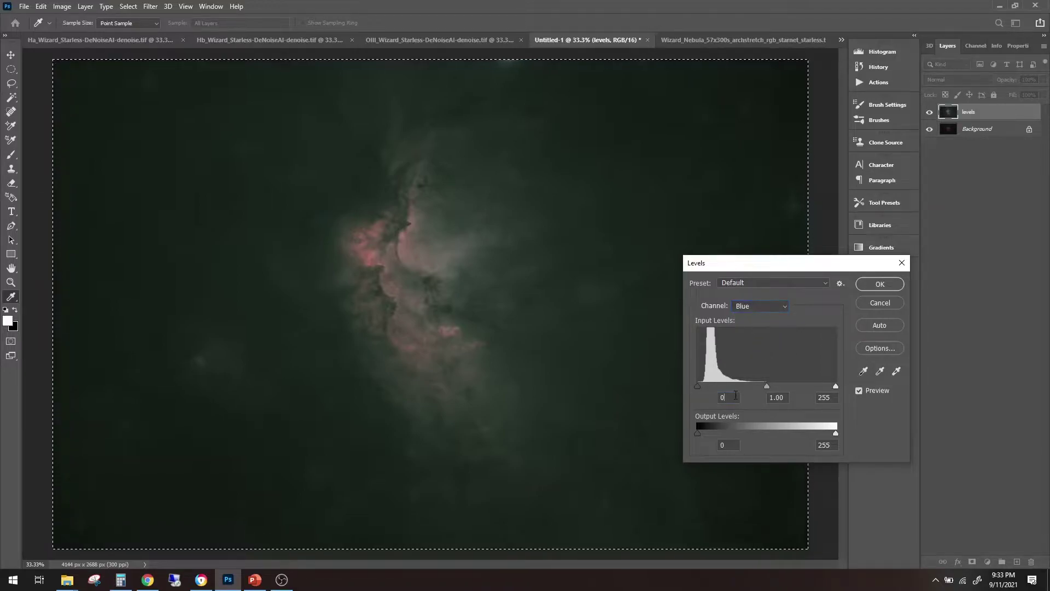
key(BackSpace)
text(6)
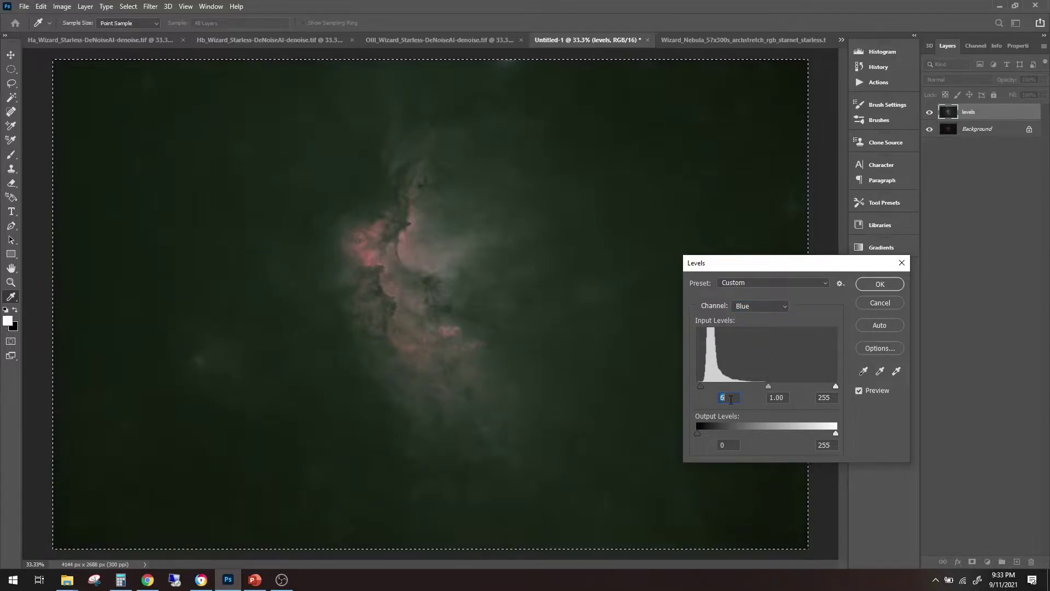
key(Up)
Raise the Green black point to 14 and the Red black point to 7
click(769, 304)
click(753, 340)
click(733, 399)
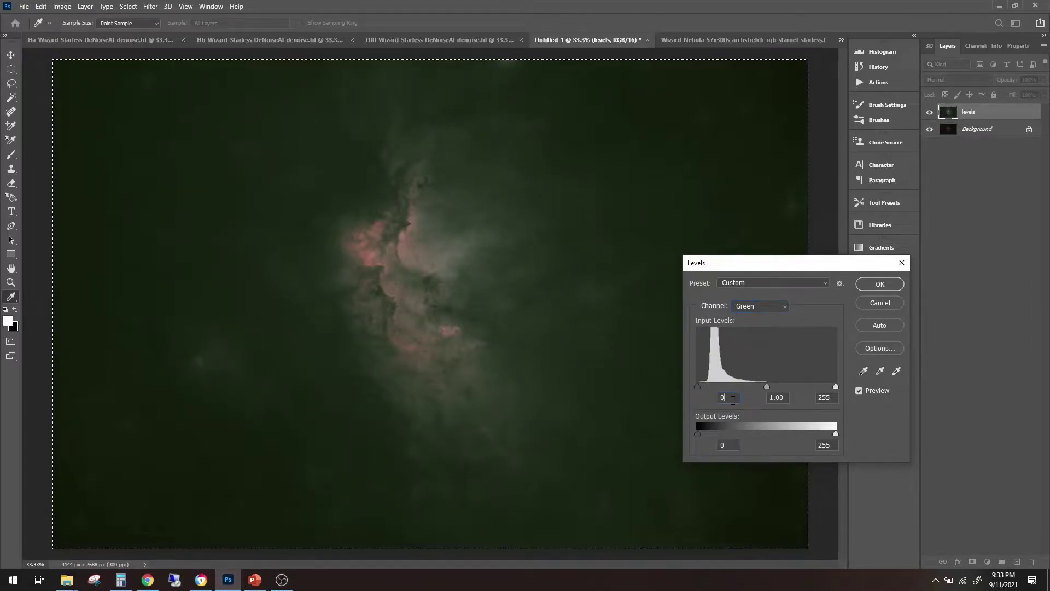
key(Up)
key(Up)
key(Up)
key(Up)
key(Up)
key(Up)
key(Up)
key(Up)
key(Up)
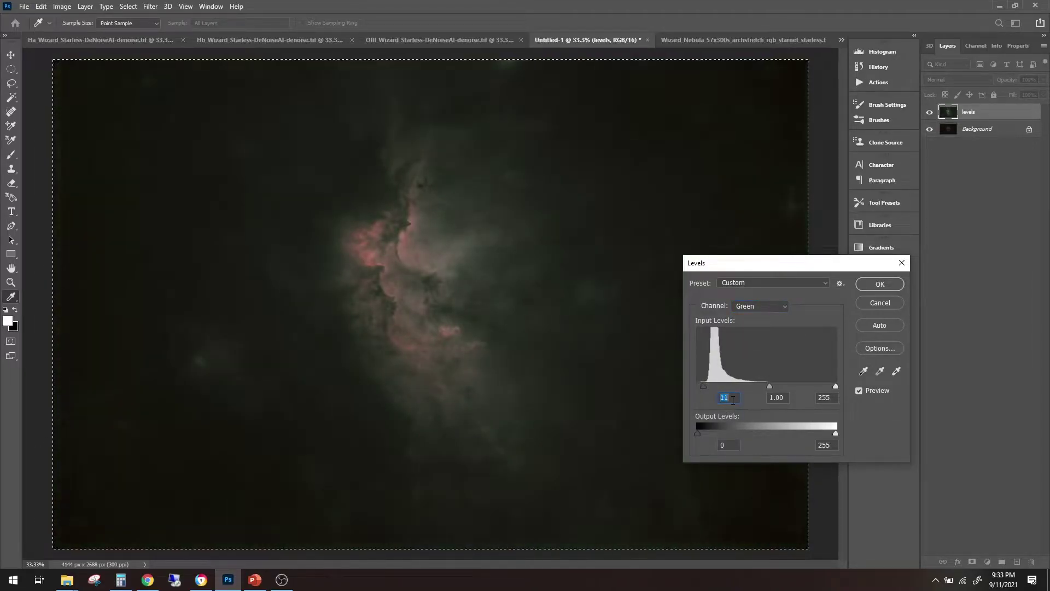
key(Up)
click(763, 307)
click(759, 325)
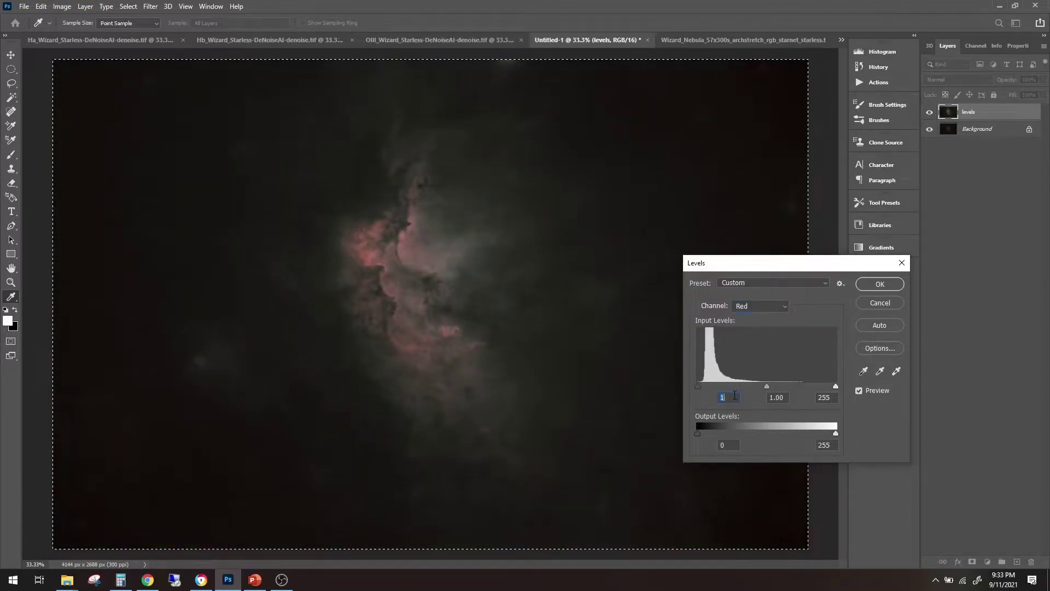
key(Up)
key(Up)
key(Up)
Check the refreshed histogram and apply the second Levels pass
click(884, 54)
click(841, 65)
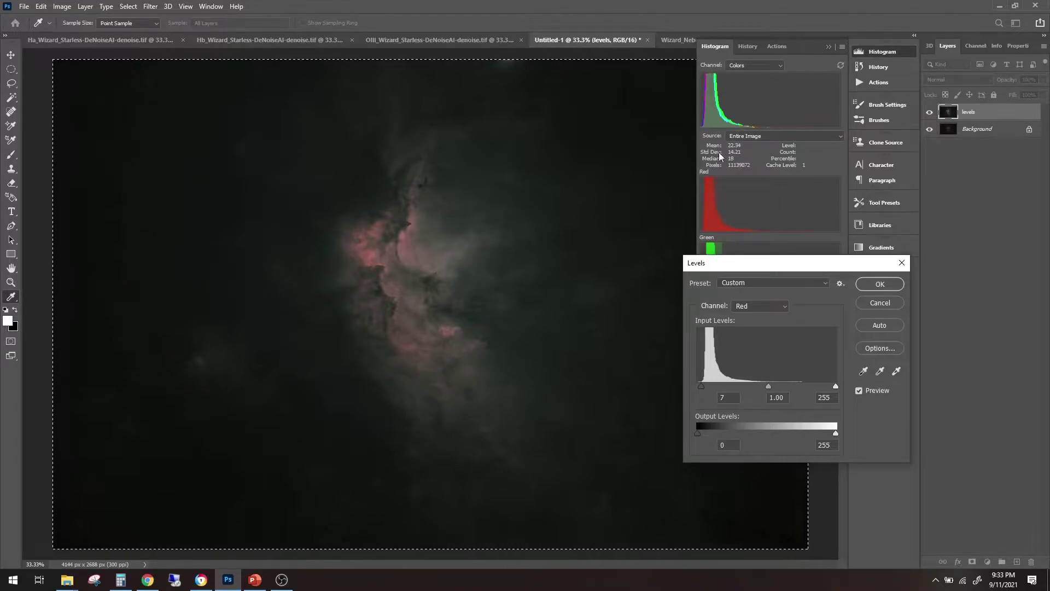
click(892, 289)
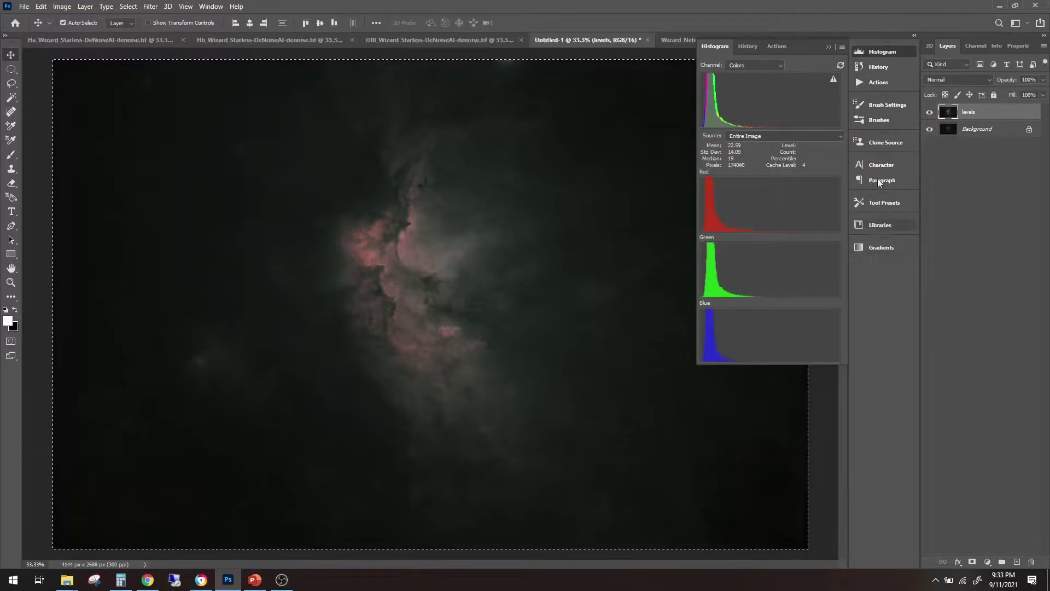
click(828, 47)
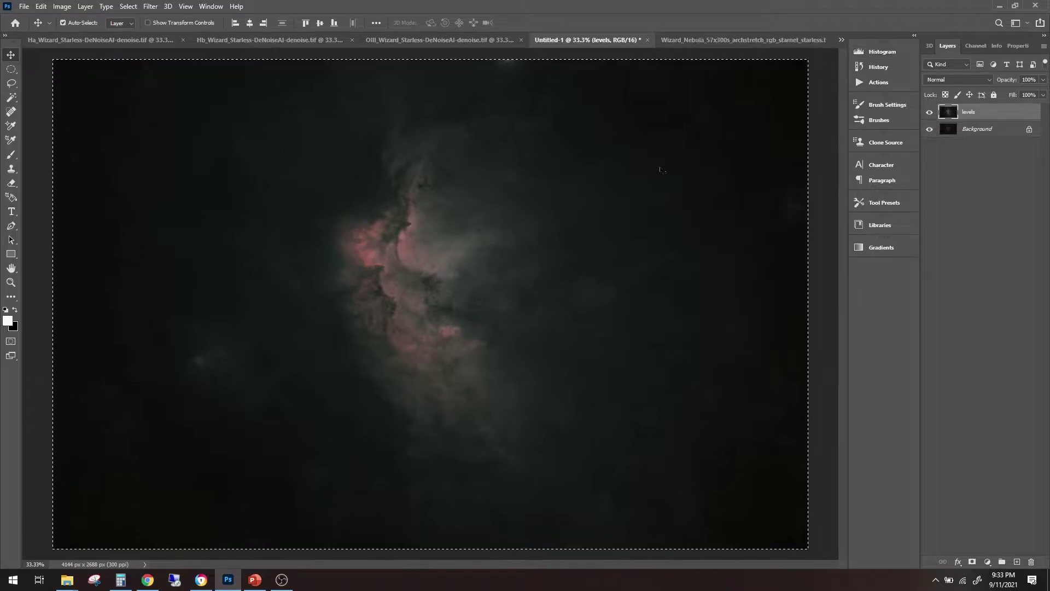
click(710, 40)
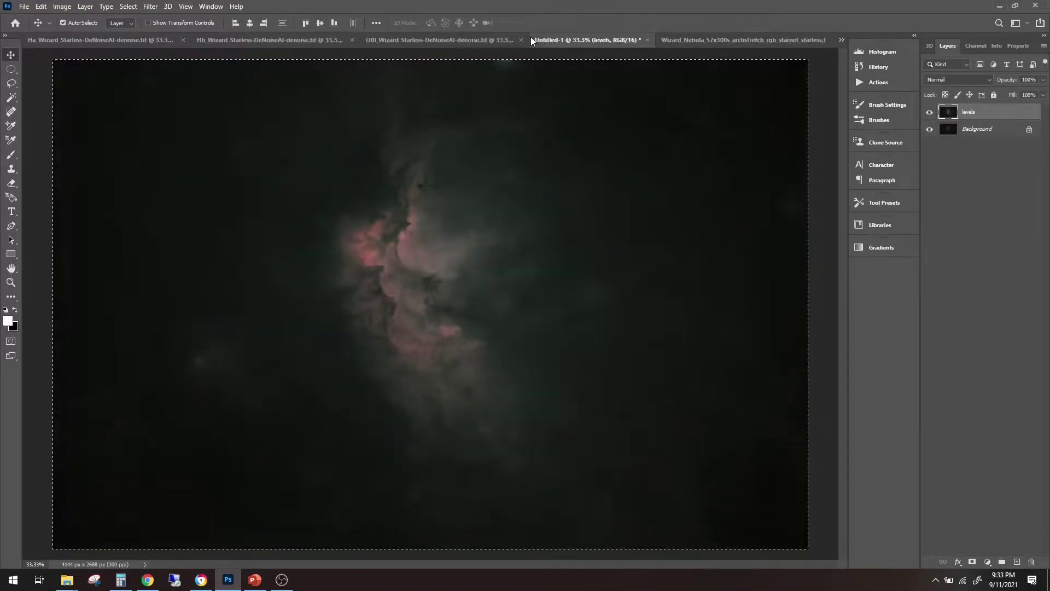
click(696, 42)
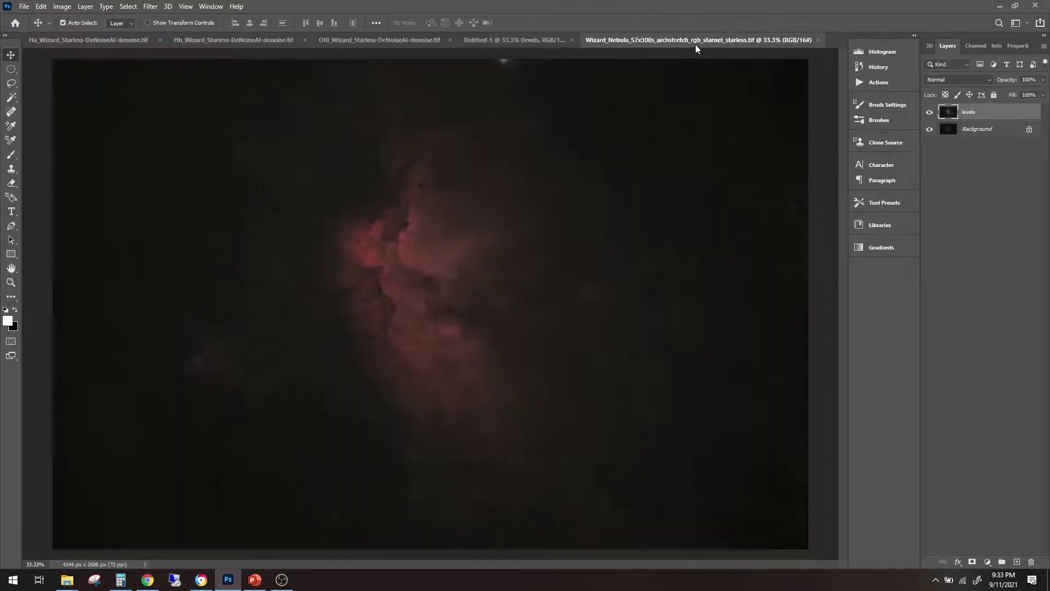
click(538, 39)
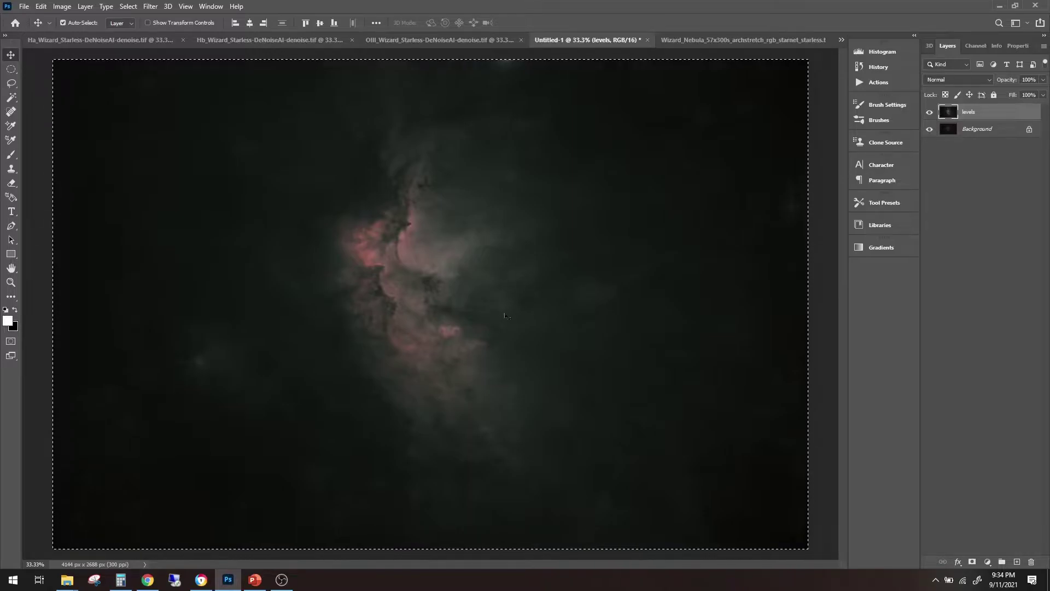
Compare histograms with the original Wizard Nebula image, then close Untitled-1 without saving
click(863, 52)
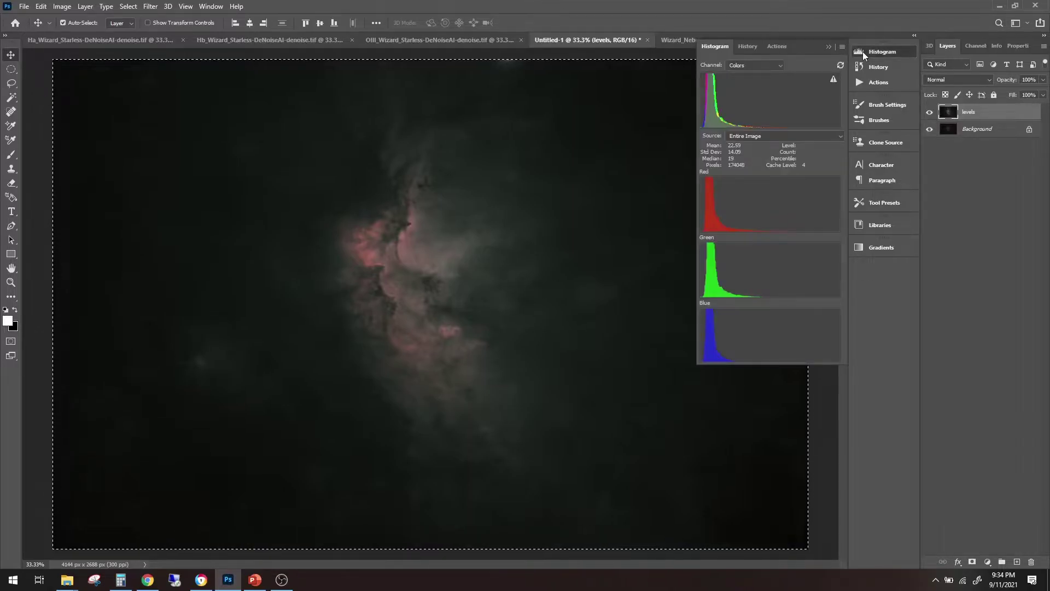
click(863, 51)
click(737, 39)
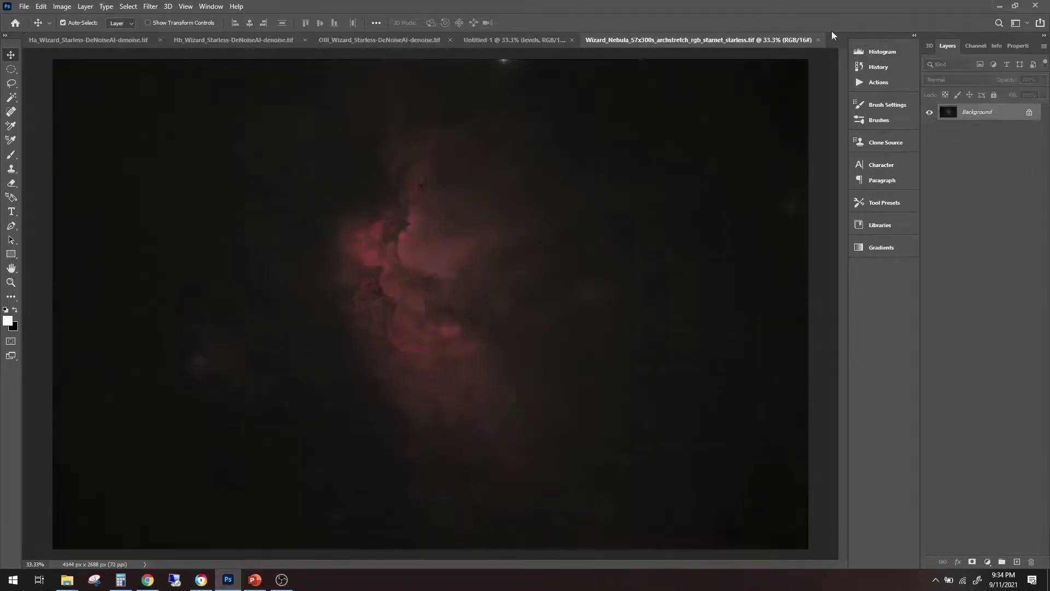
click(875, 50)
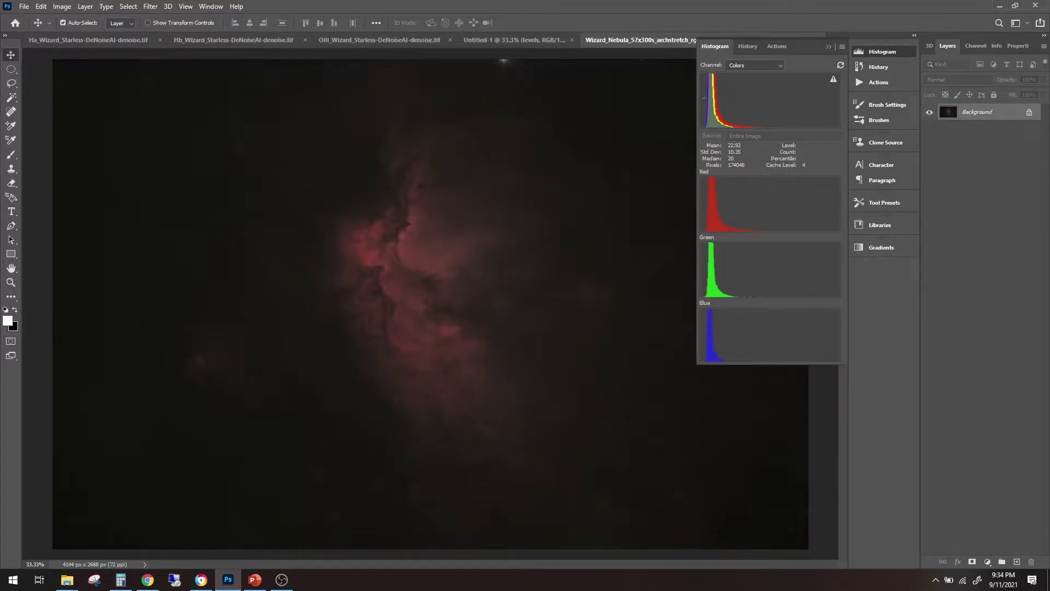
click(826, 46)
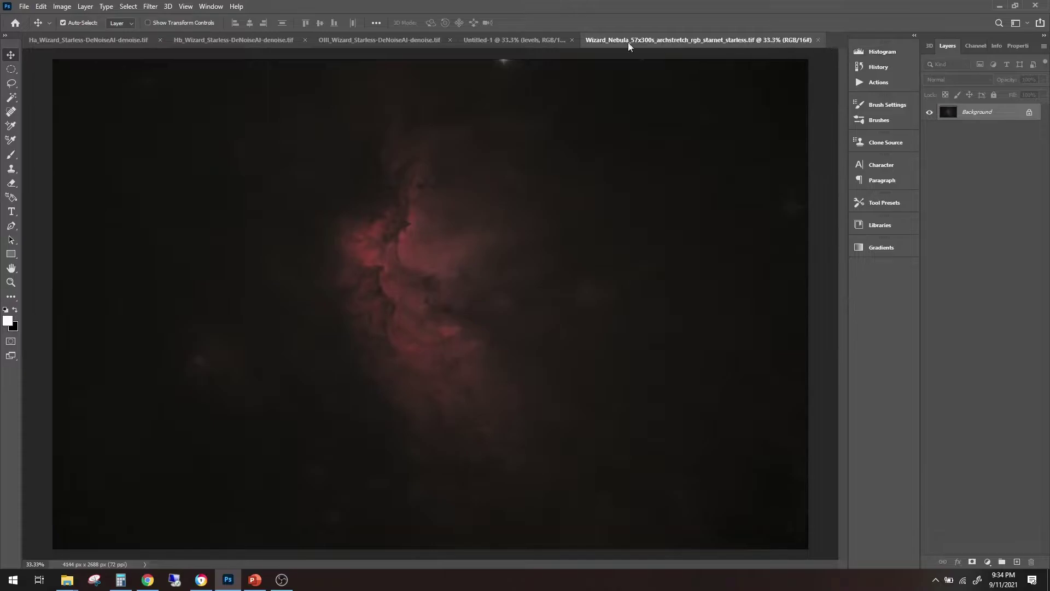
click(536, 36)
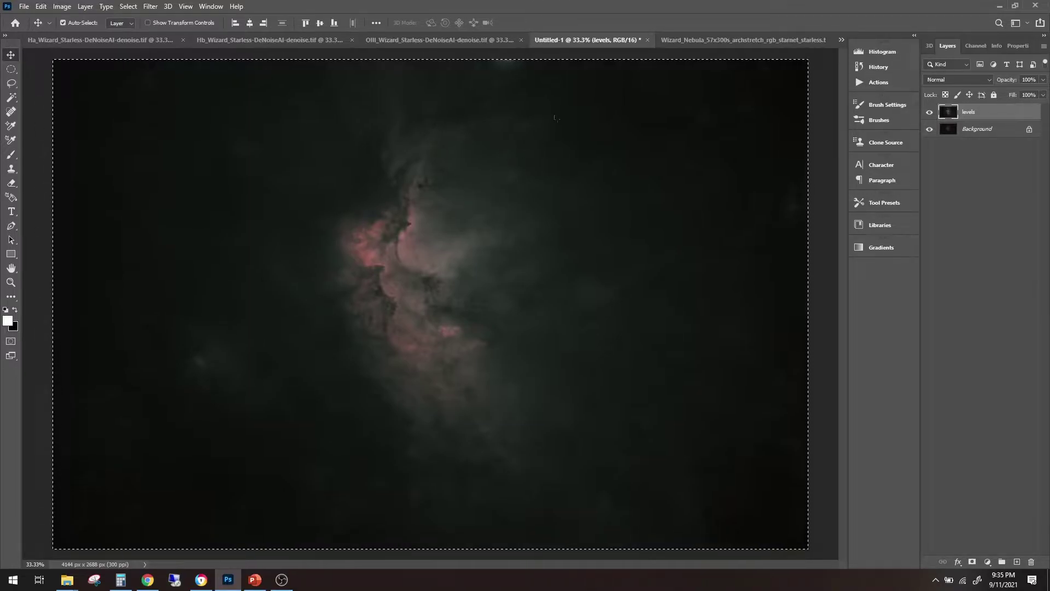
click(647, 39)
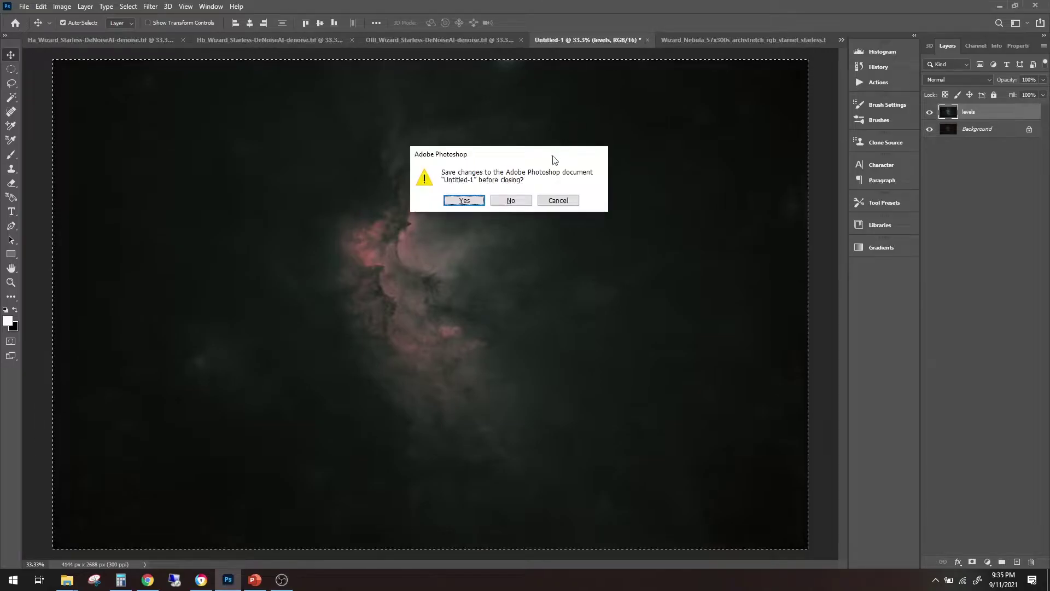
click(514, 201)
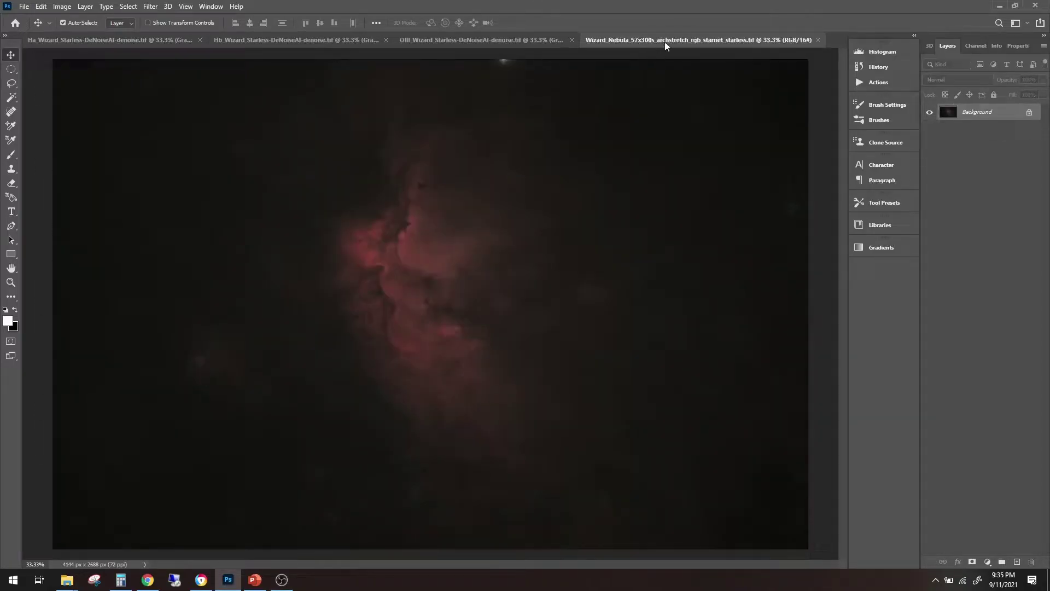
Close the Wizard Nebula reference, select all, and turn off Auto-Select on the Ha image
click(819, 41)
key(ctrl+a)
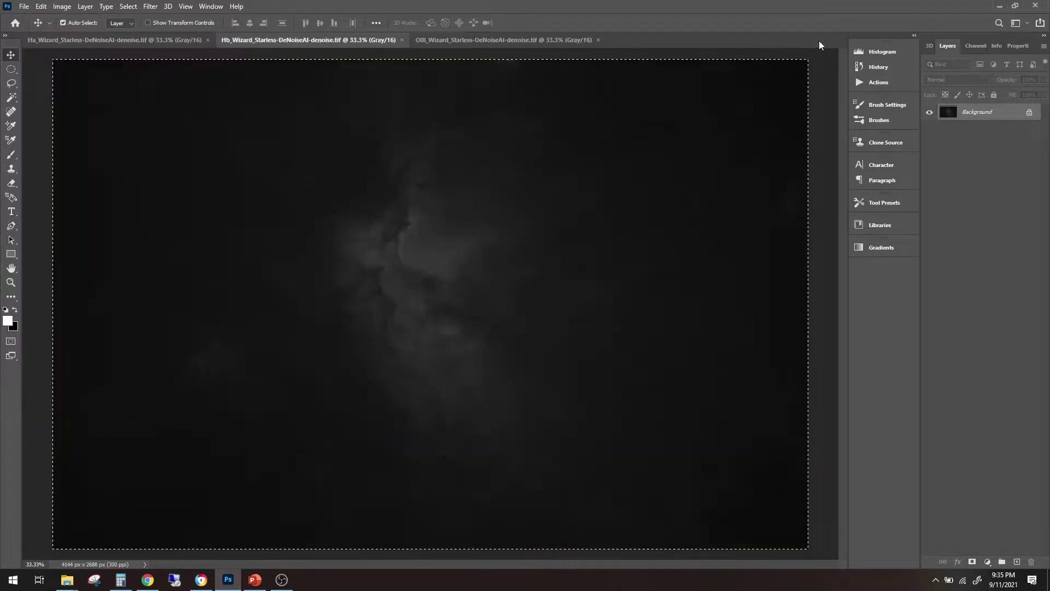
click(116, 41)
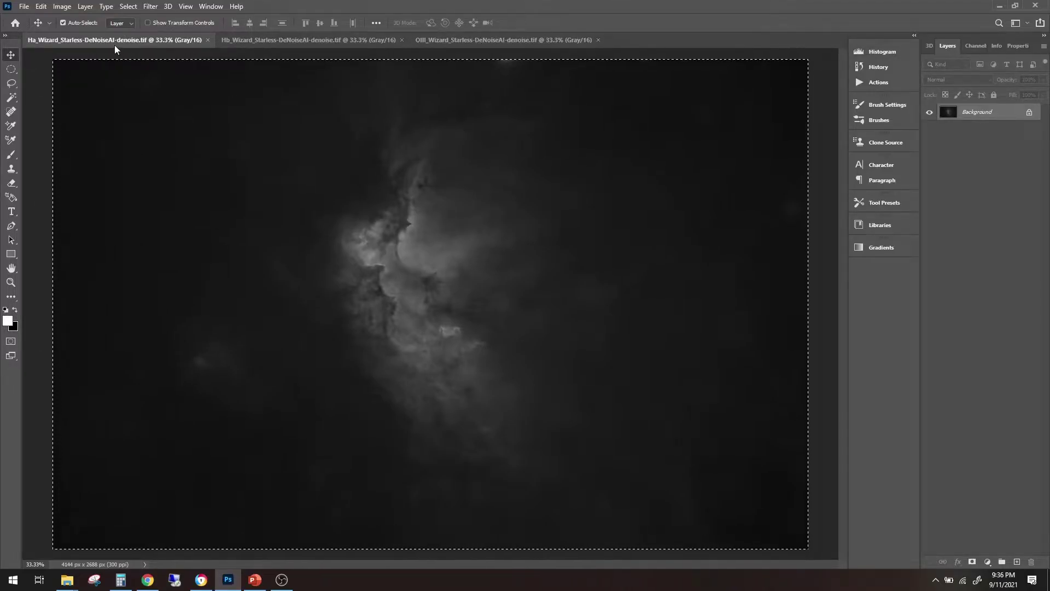
click(62, 22)
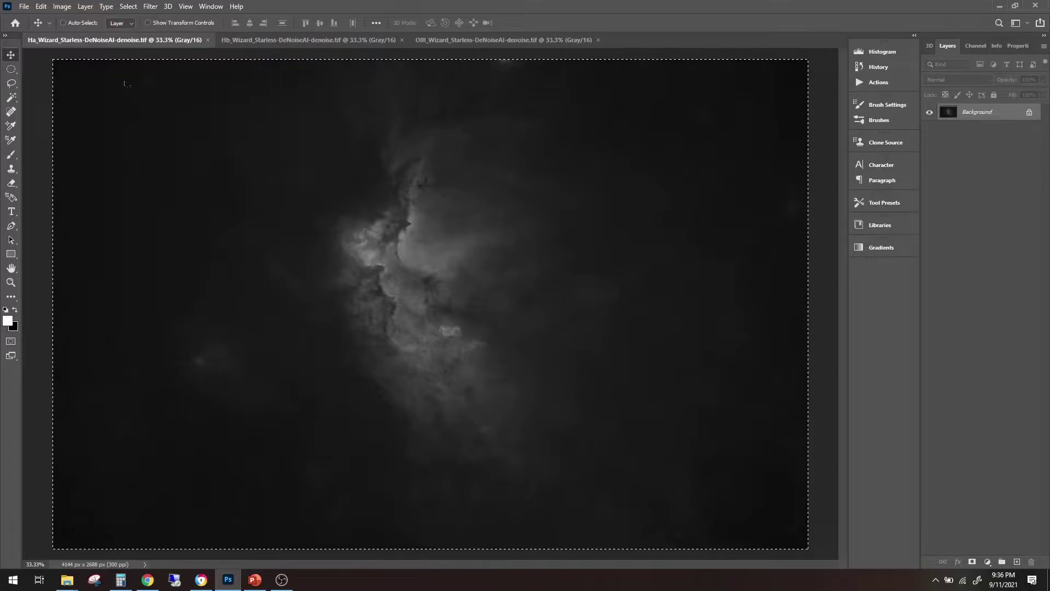
Create a new 4144 × 2688 px document in RGB Color 16 bit
click(24, 6)
click(34, 18)
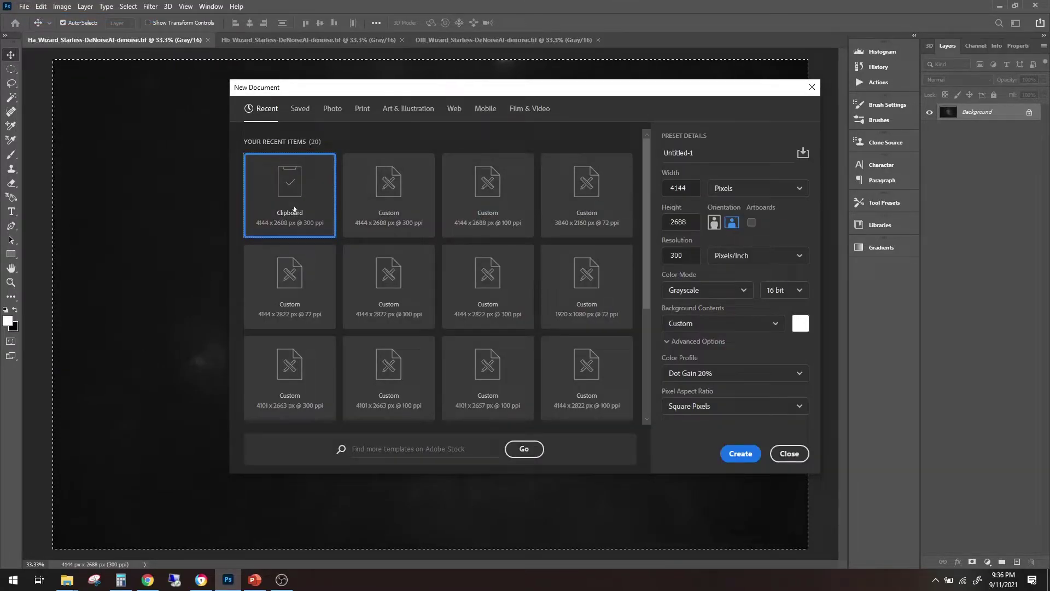
click(706, 290)
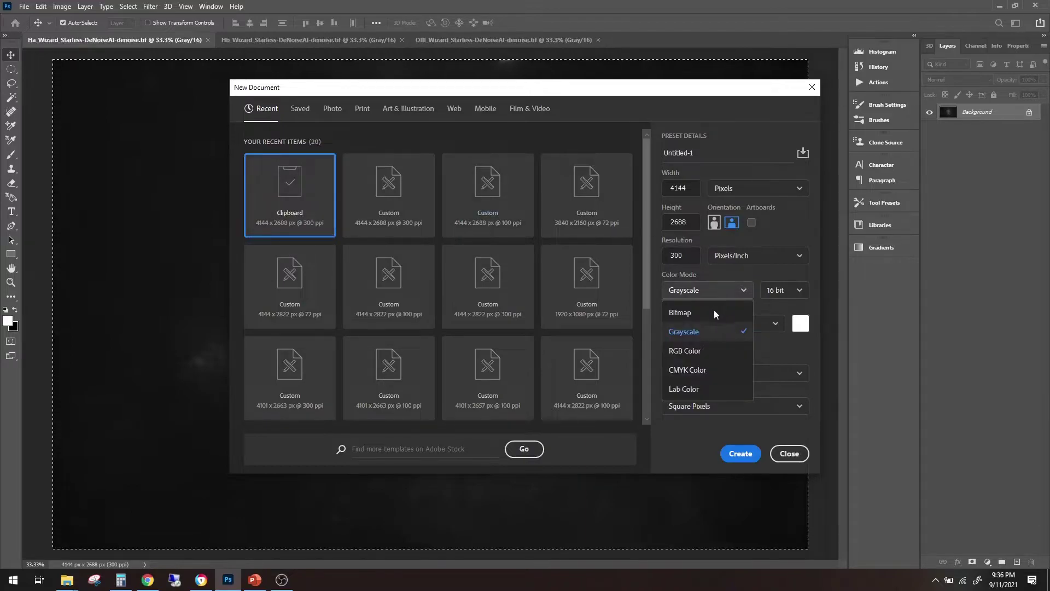
click(705, 354)
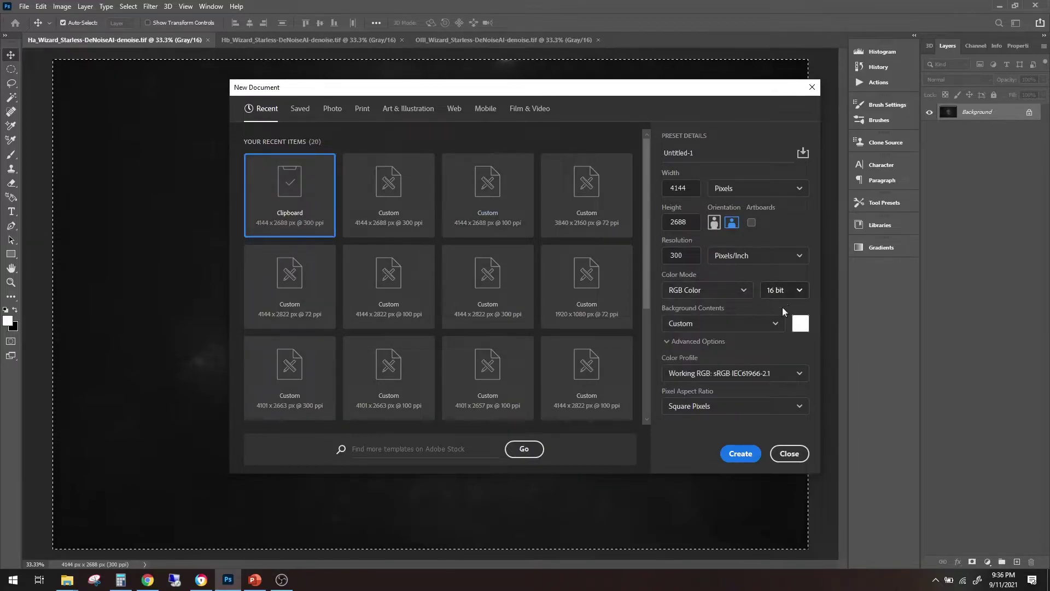
click(744, 453)
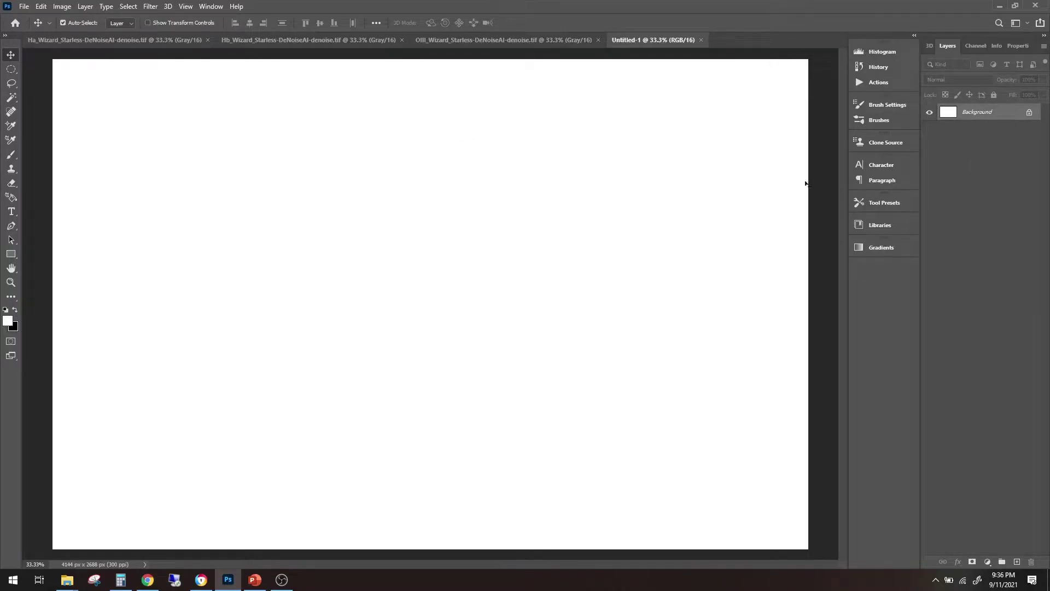
Paste the Ha image into Untitled-1 as a new layer named Ha
click(973, 46)
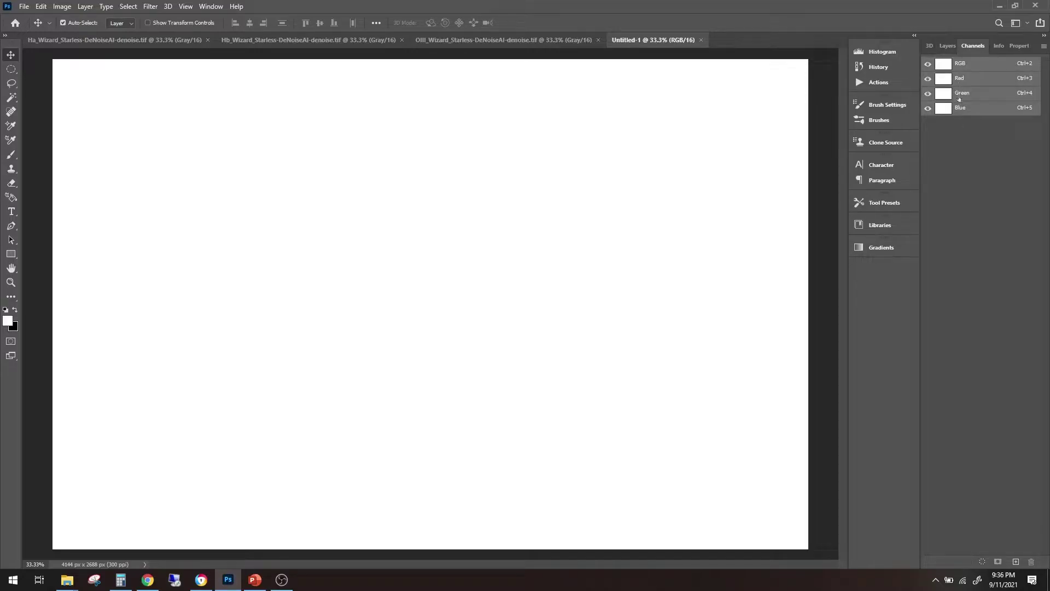
click(942, 46)
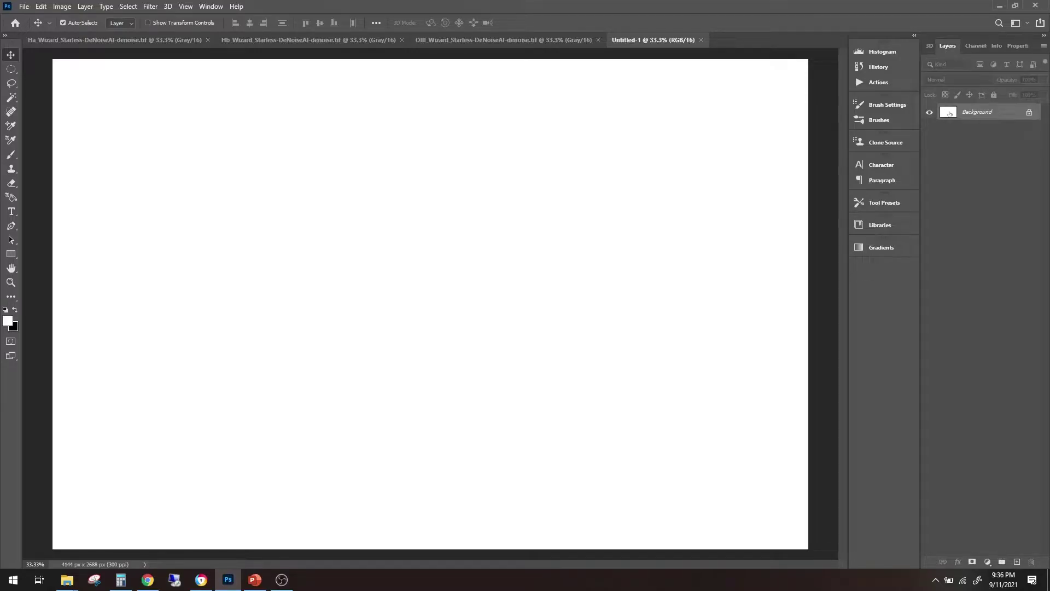
key(ctrl+v)
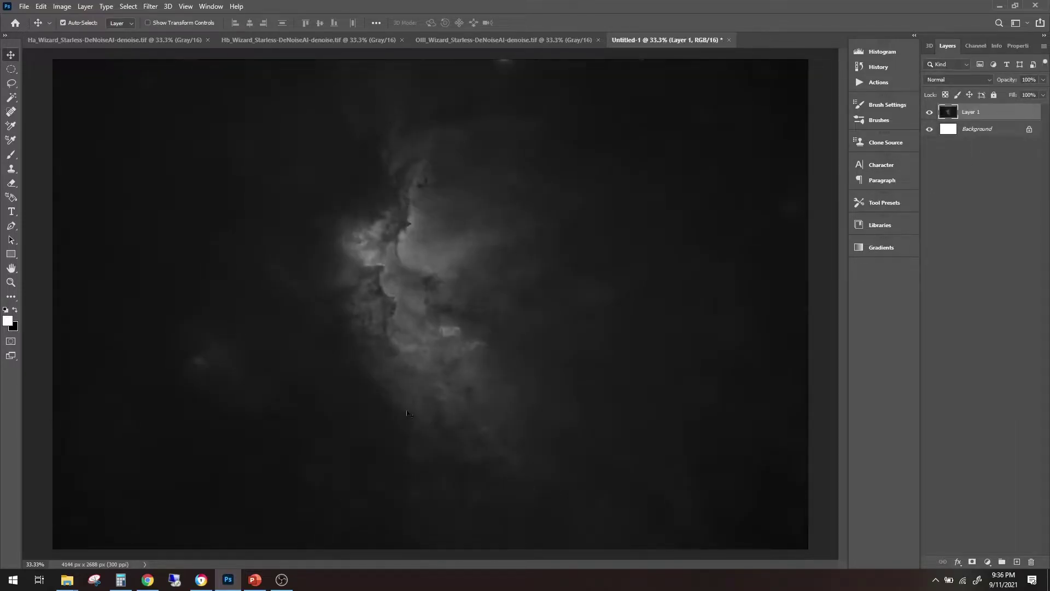
double_click(977, 112)
text(Ha)
key(Return)
Copy the OIII image into Untitled-1 as a layer named OIII
click(455, 41)
key(ctrl+a)
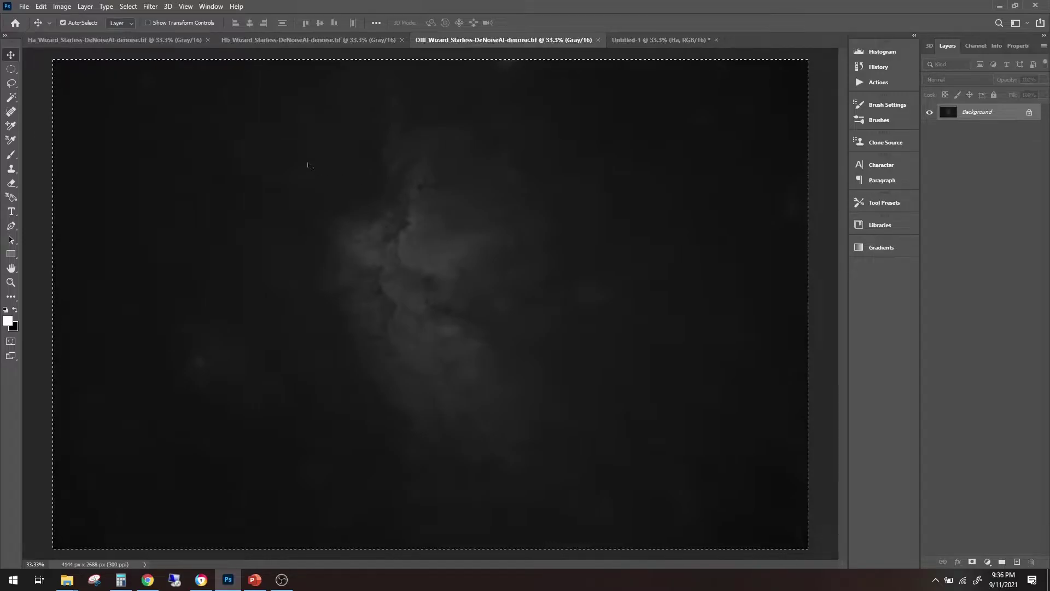
click(646, 41)
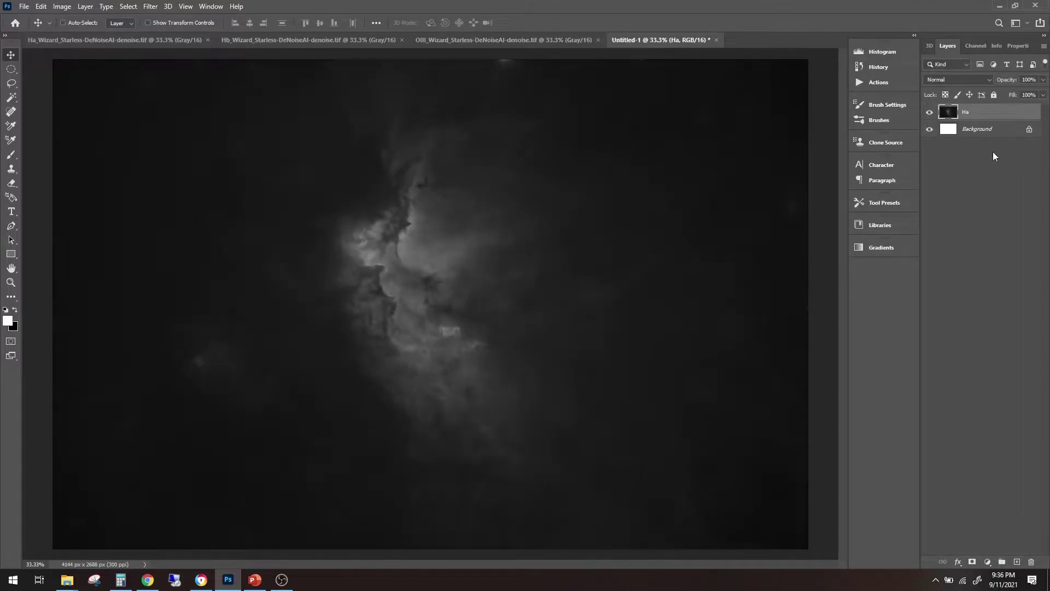
key(ctrl+v)
double_click(974, 112)
text(OIII)
key(Return)
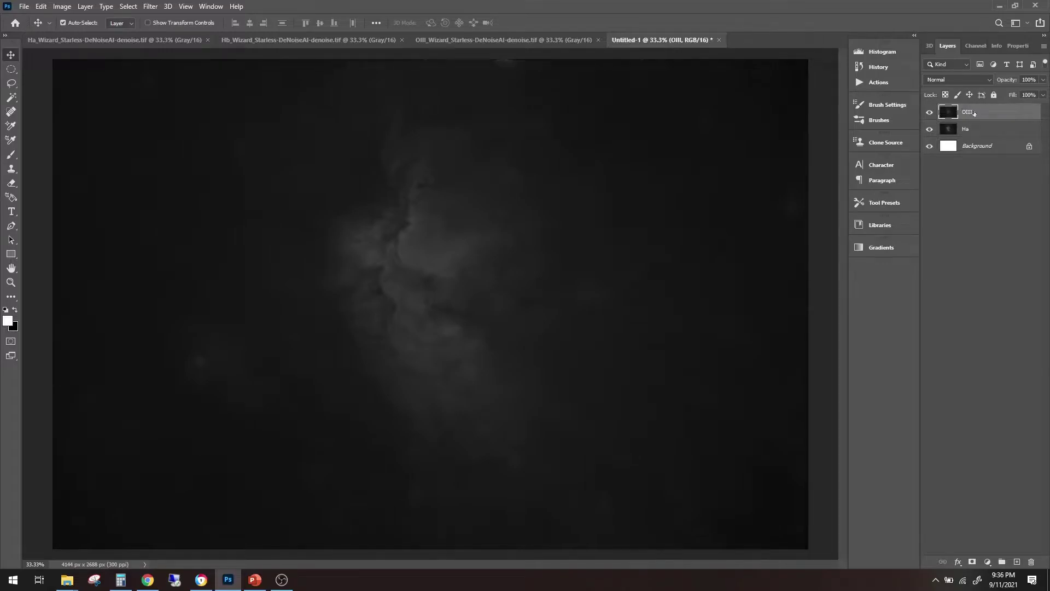
Copy the Hb image into Untitled-1 as a layer named Hb
click(323, 41)
key(ctrl+a)
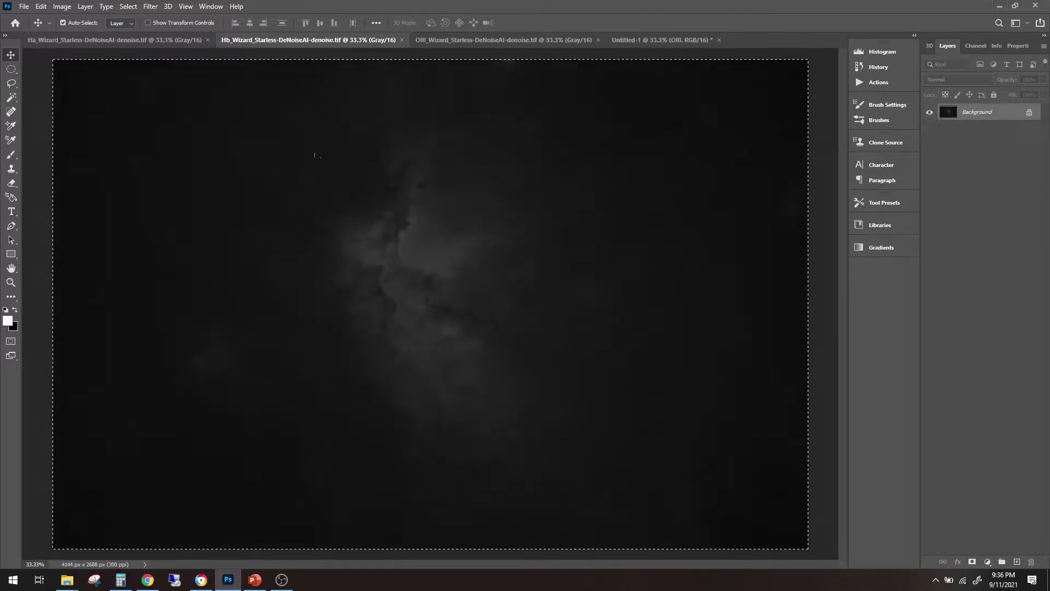
key(ctrl+c)
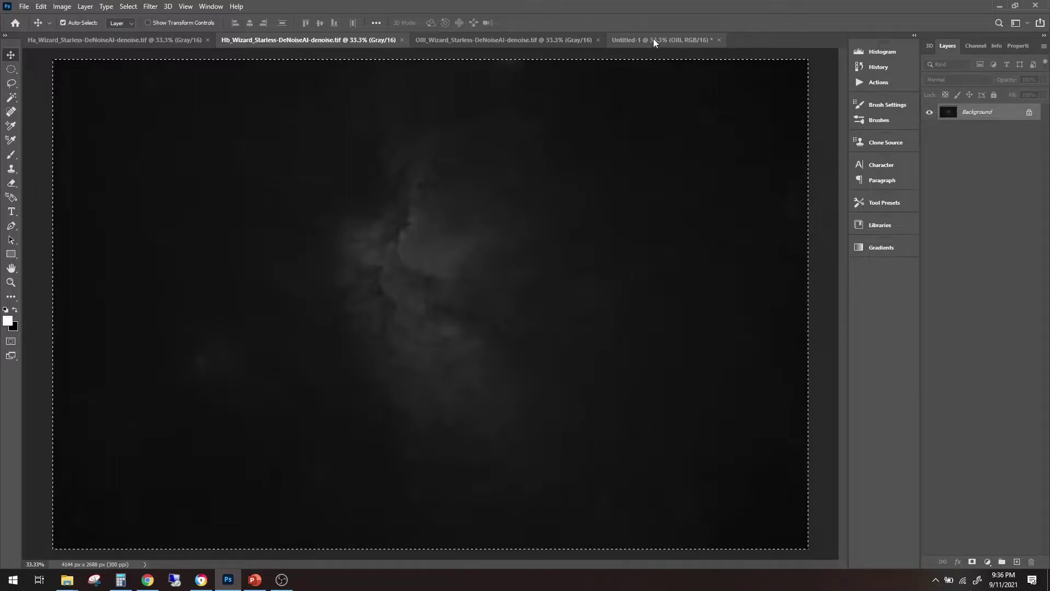
click(653, 39)
key(ctrl+v)
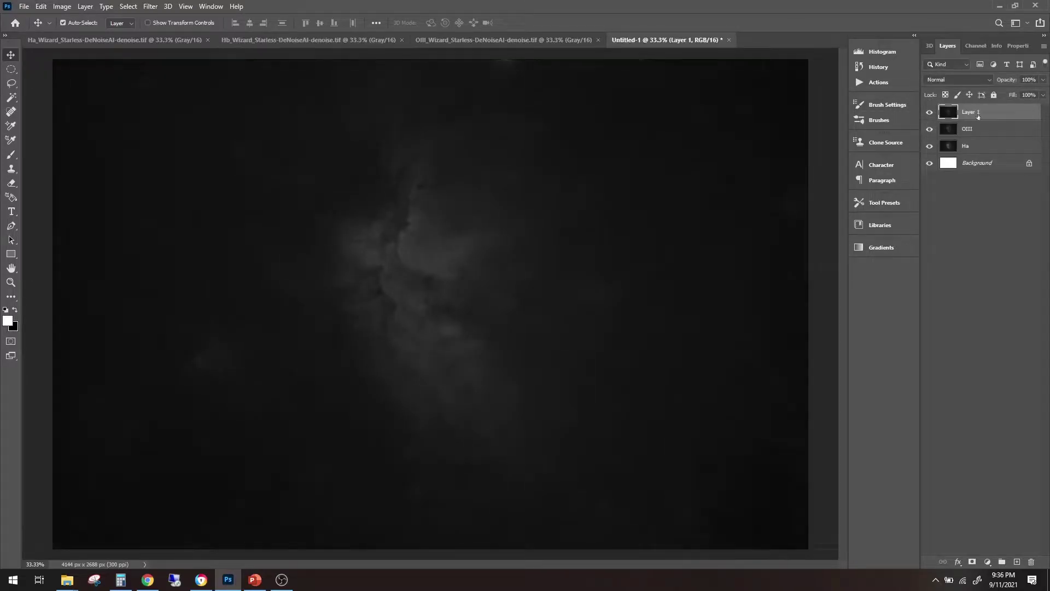
double_click(979, 113)
text(Hb)
key(Return)
Duplicate the Ha, OIII and Hb layers once each
click(974, 146)
click(930, 129)
click(929, 112)
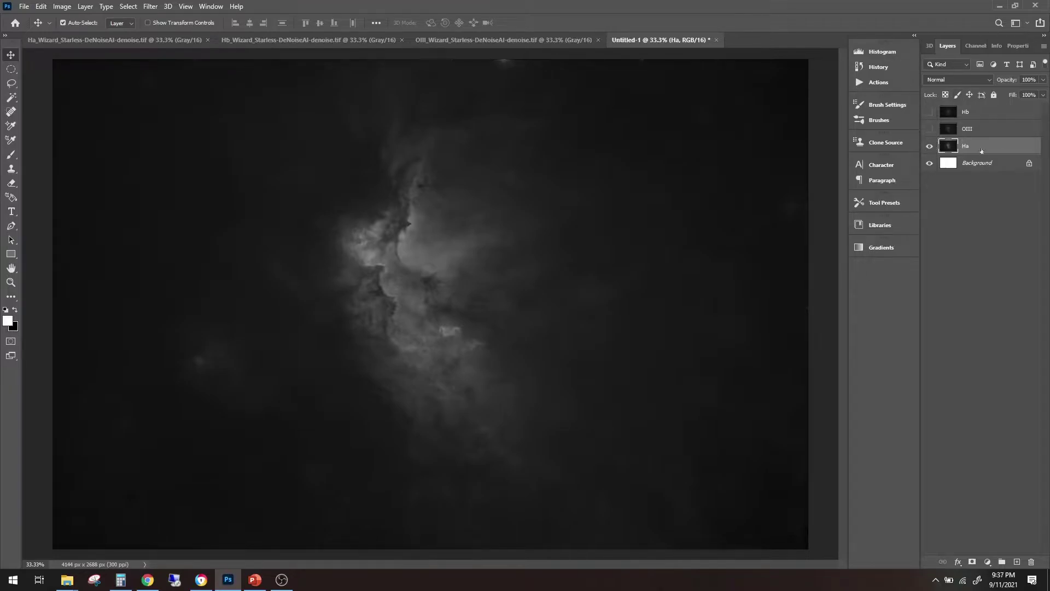
drag(981, 150, 982, 152)
click(929, 129)
click(966, 136)
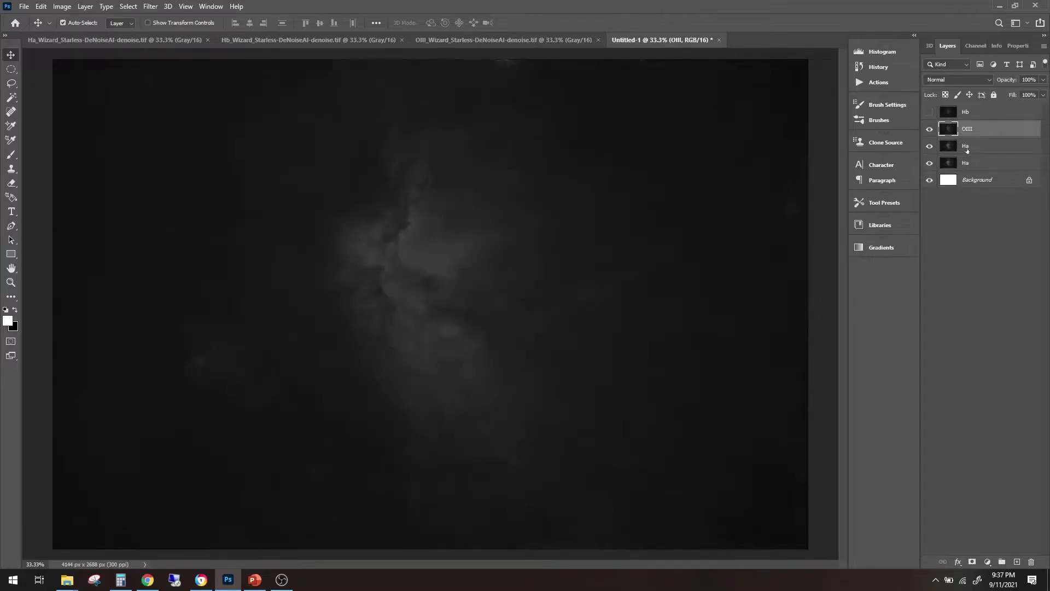
key(ctrl+j)
click(929, 112)
click(970, 113)
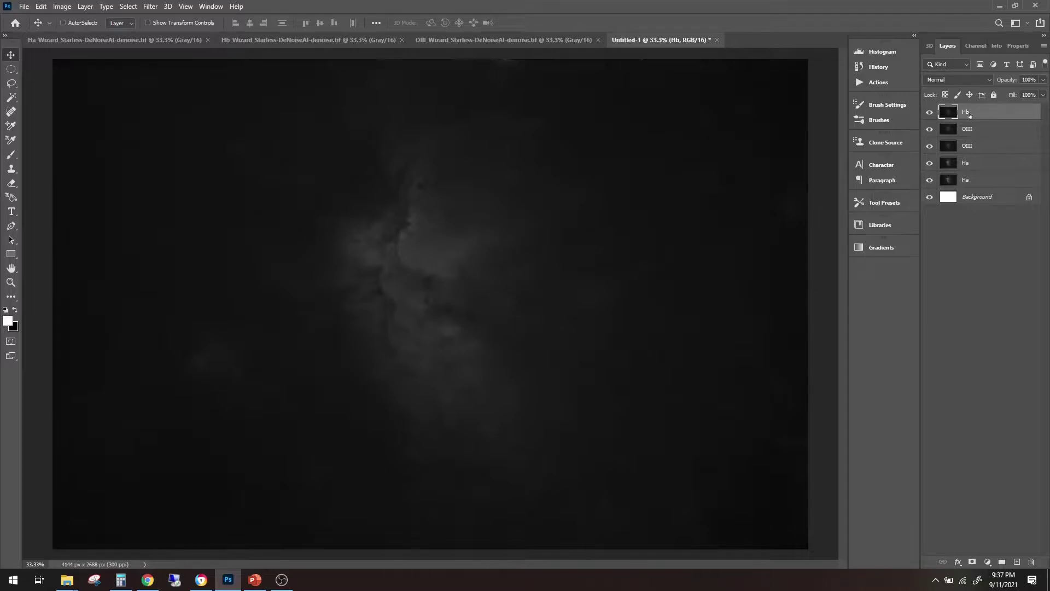
key(ctrl+j)
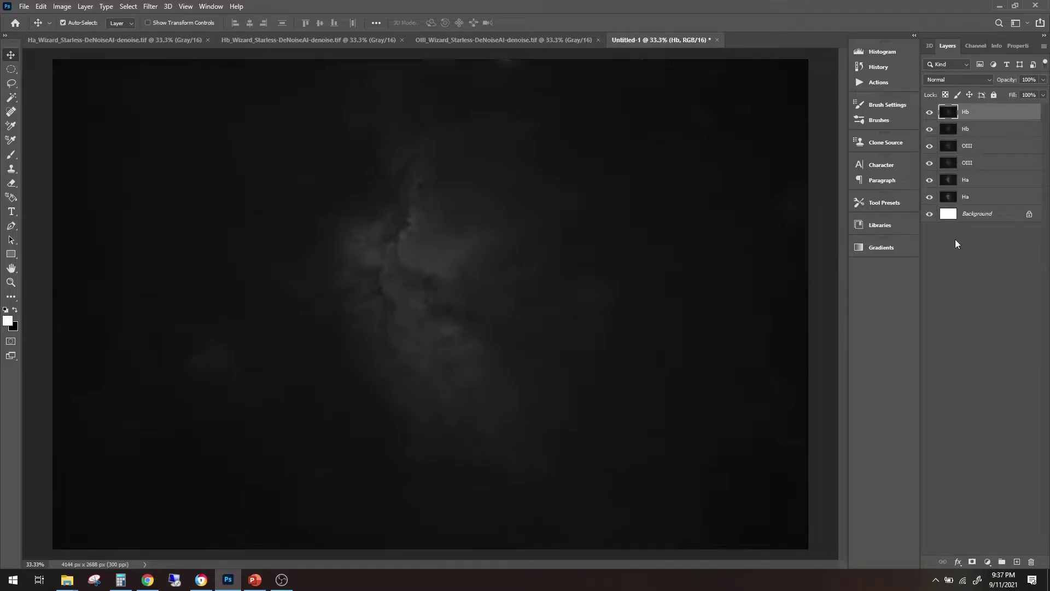
Save the layered document as TIFF 'Wizard_Nebula_57x300s_archstretch_recombine_v1.tif' with default TIFF options
click(28, 7)
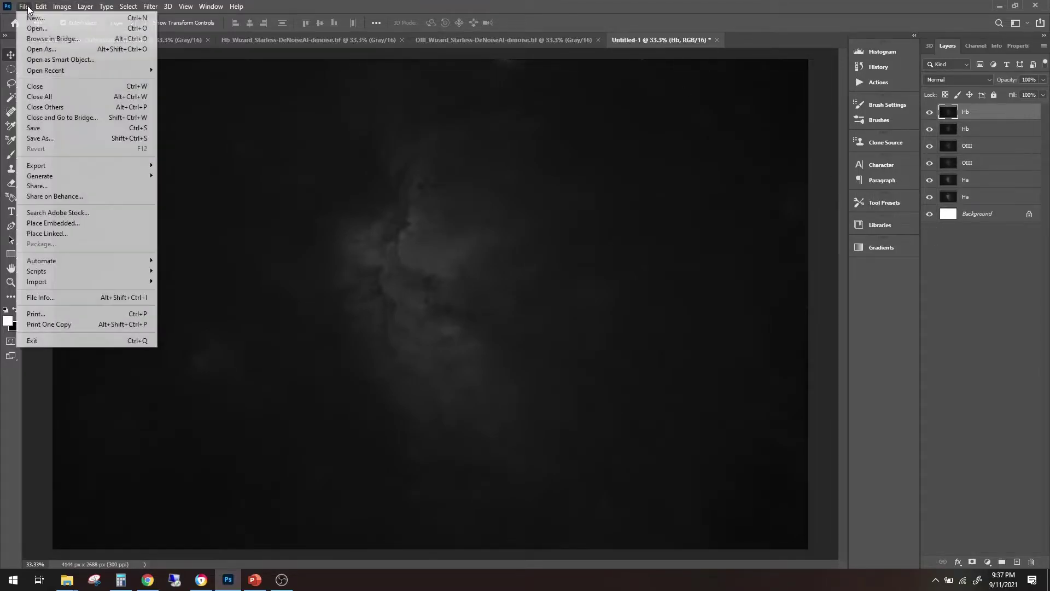
click(137, 137)
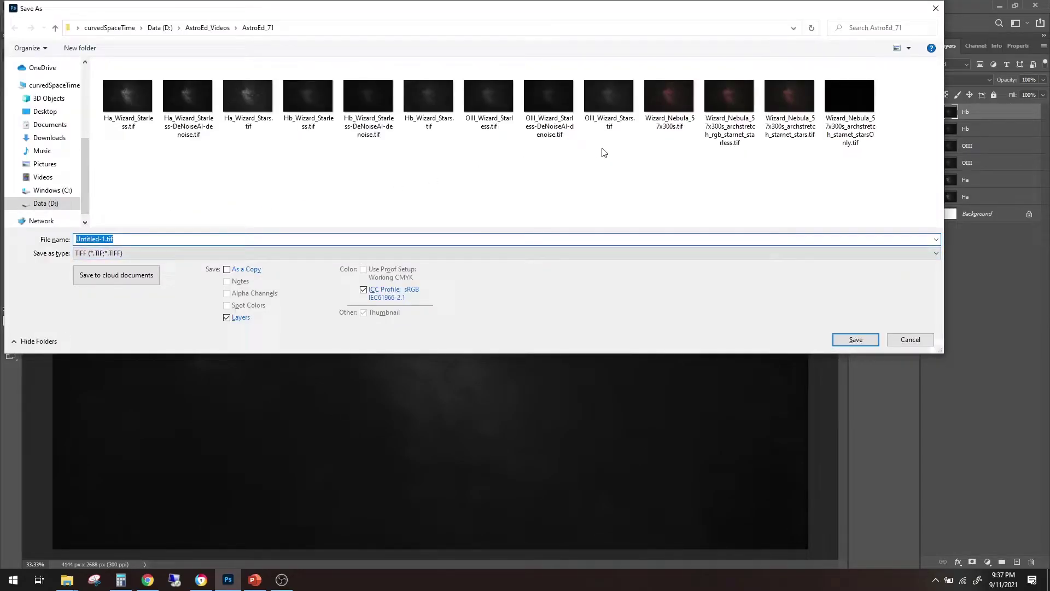
click(783, 133)
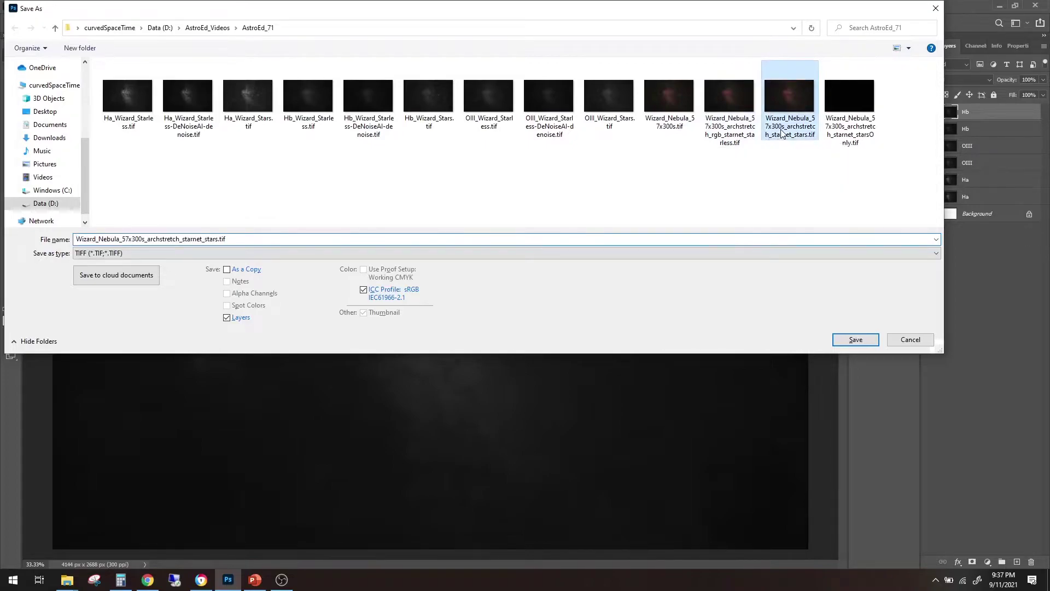
double_click(219, 238)
click(219, 238)
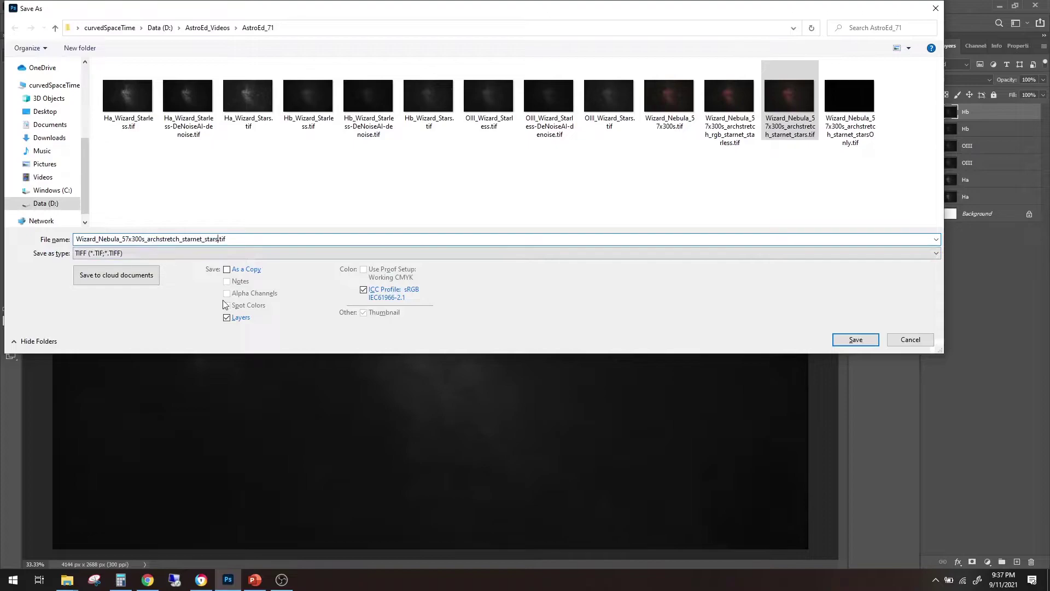
key(BackSpace)
key(BackSpace)
key(BackSpace)
key(BackSpace)
key(BackSpace)
key(BackSpace)
key(BackSpace)
key(BackSpace)
key(BackSpace)
key(BackSpace)
key(BackSpace)
key(BackSpace)
key(BackSpace)
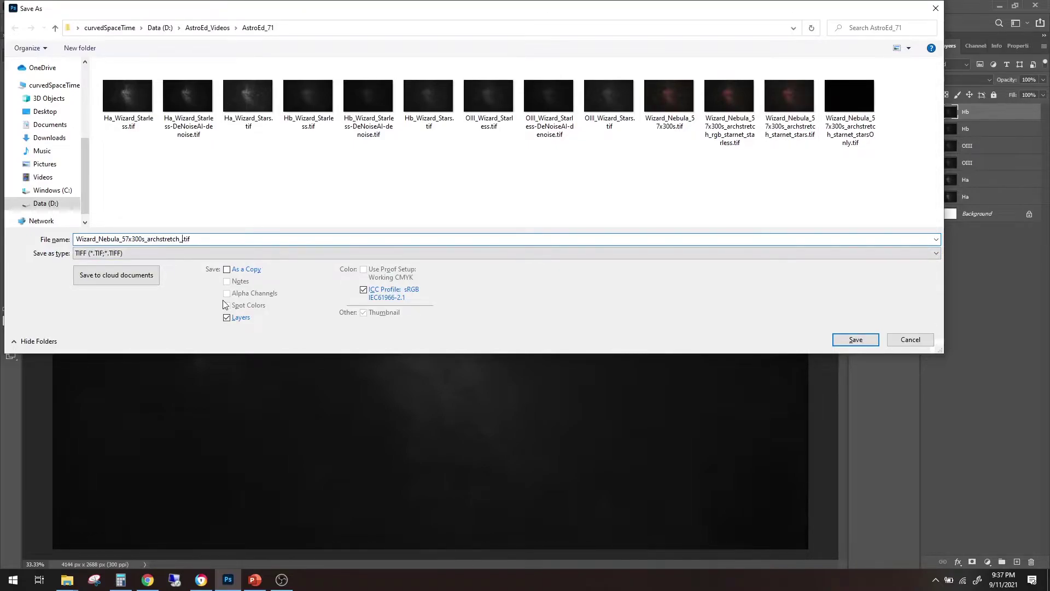
text(recombg)
key(BackSpace)
text(ine_v1)
click(839, 341)
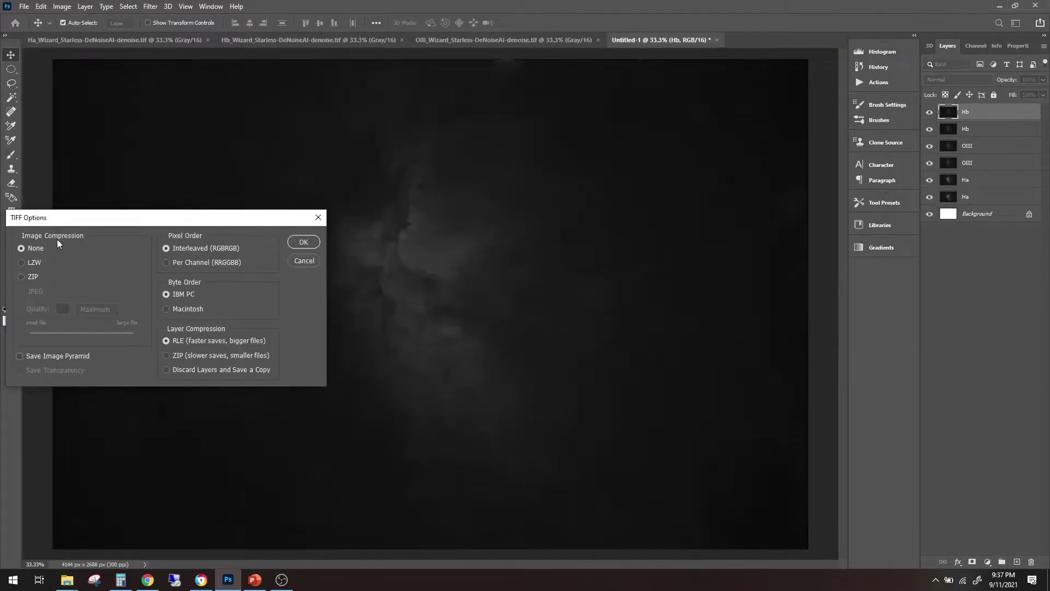
click(310, 242)
Dismiss the file size warning and close the OIII, Hb and Ha source documents
click(465, 201)
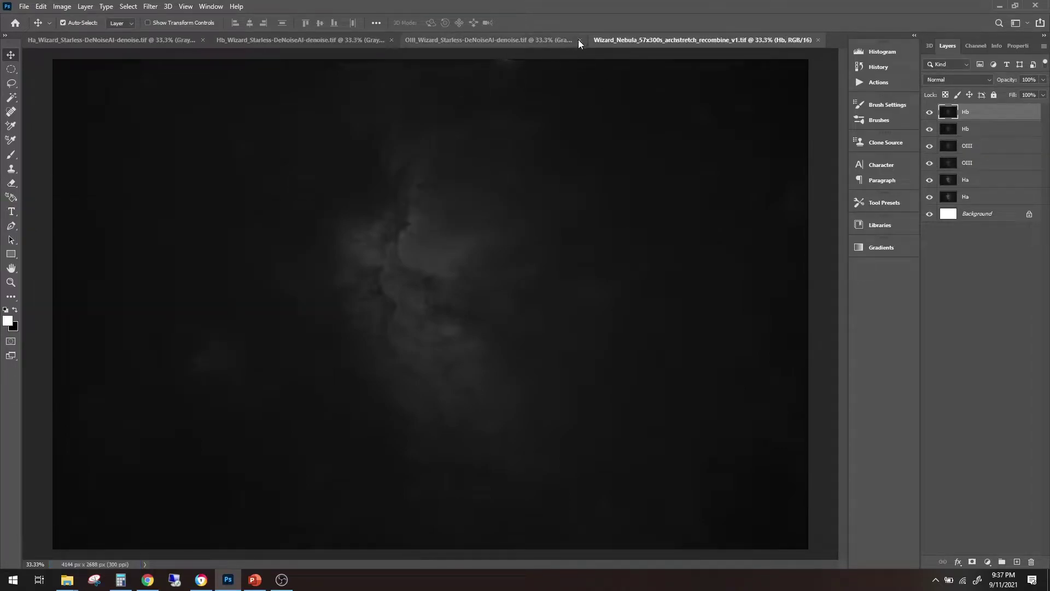
click(580, 39)
click(403, 41)
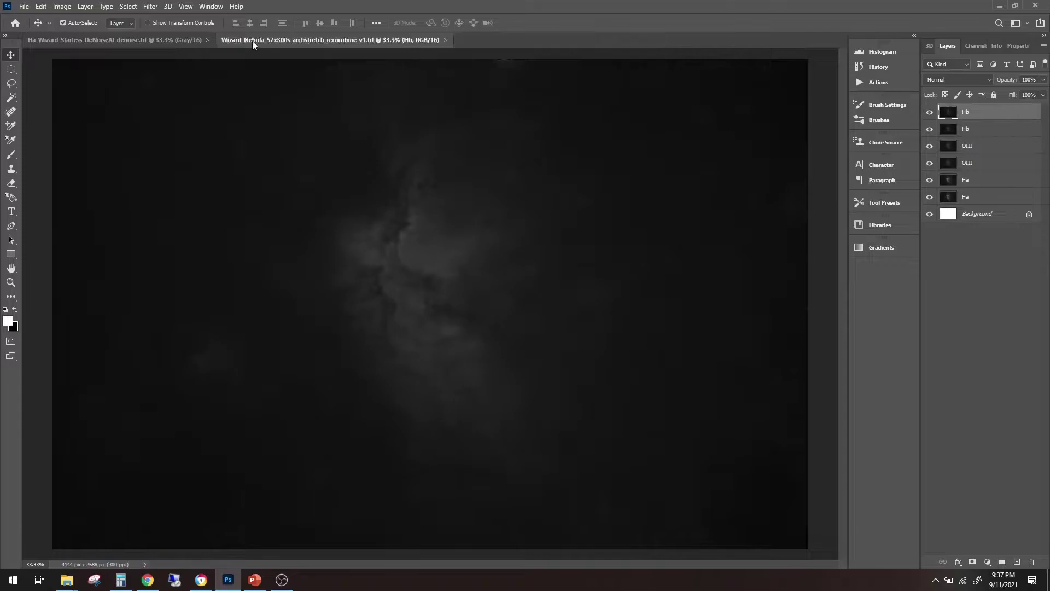
click(208, 40)
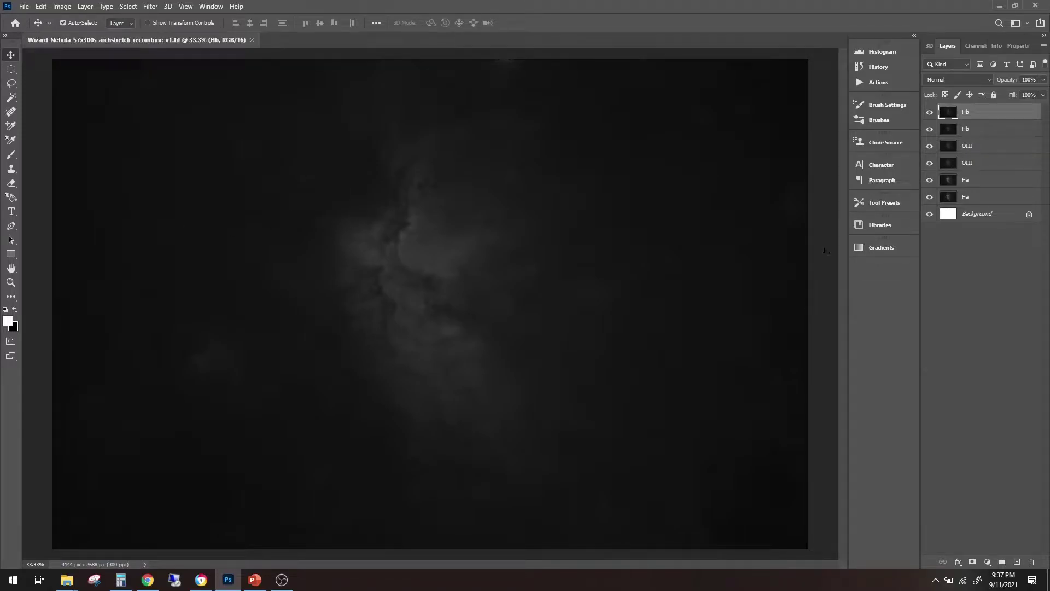
Reorder the layers to Ha, OIII, Hb, Hb, OIII, Ha above the Background
click(974, 186)
drag(974, 185, 966, 111)
drag(976, 163, 980, 123)
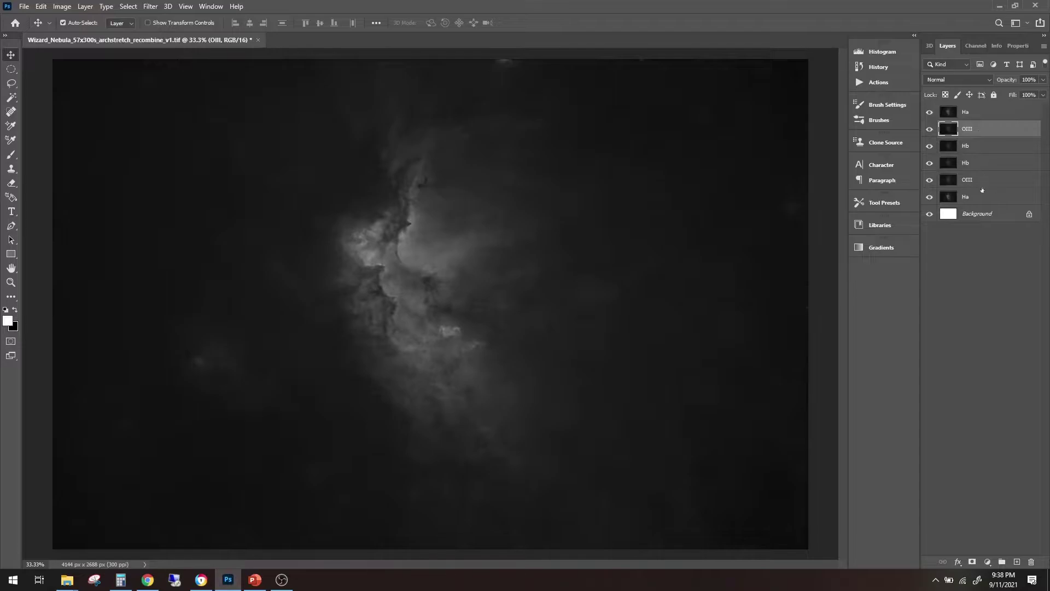
click(975, 163)
drag(975, 163, 978, 147)
click(955, 116)
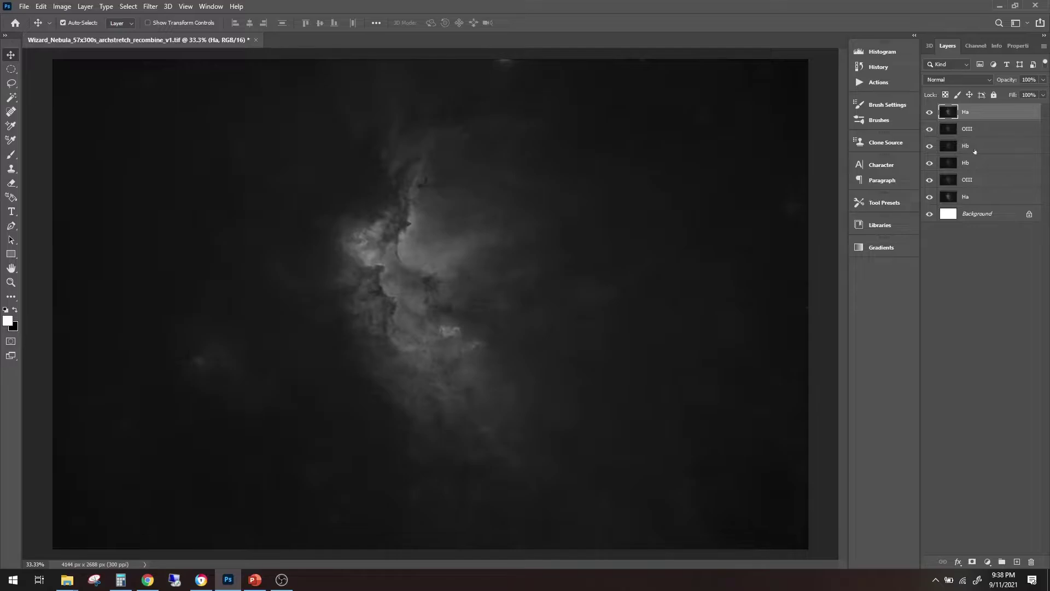
Start Hue/Saturation on the top Ha layer, then show PowerPoint slide 15, 'Color wheel and color contrast'
key(ctrl+u)
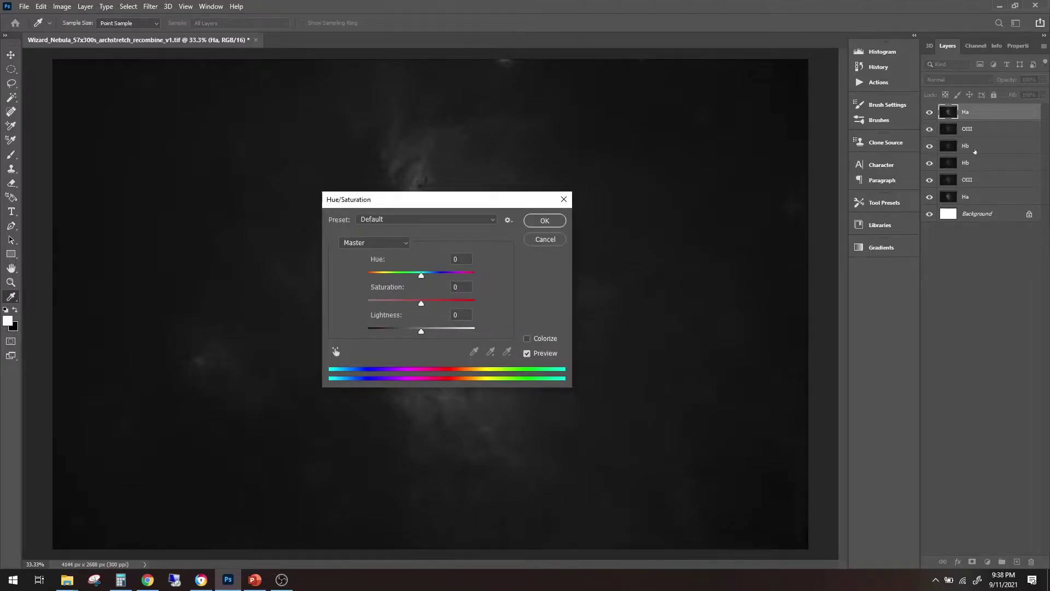
drag(504, 203, 716, 162)
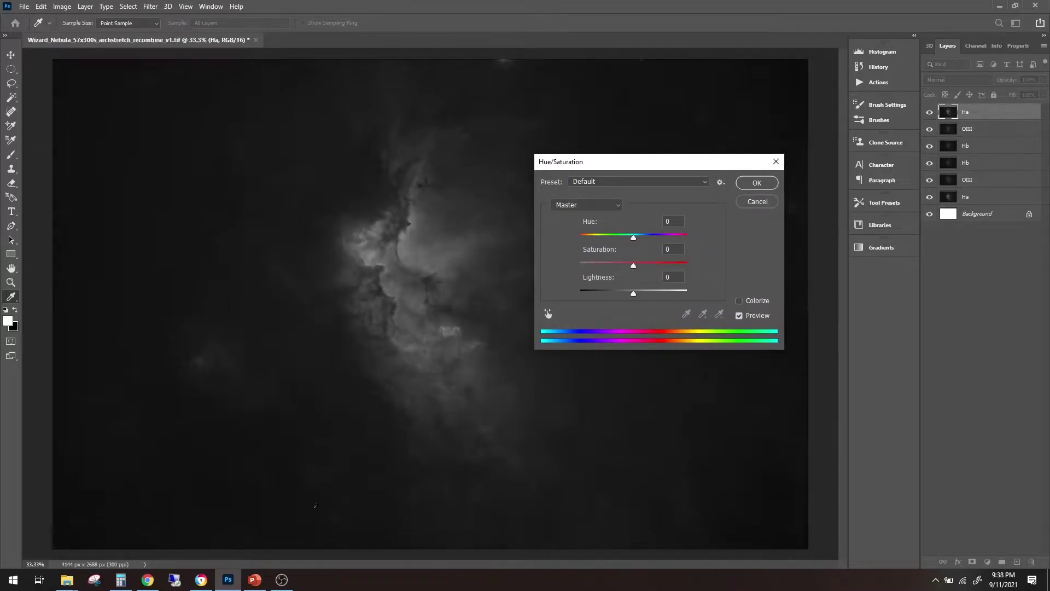
click(255, 574)
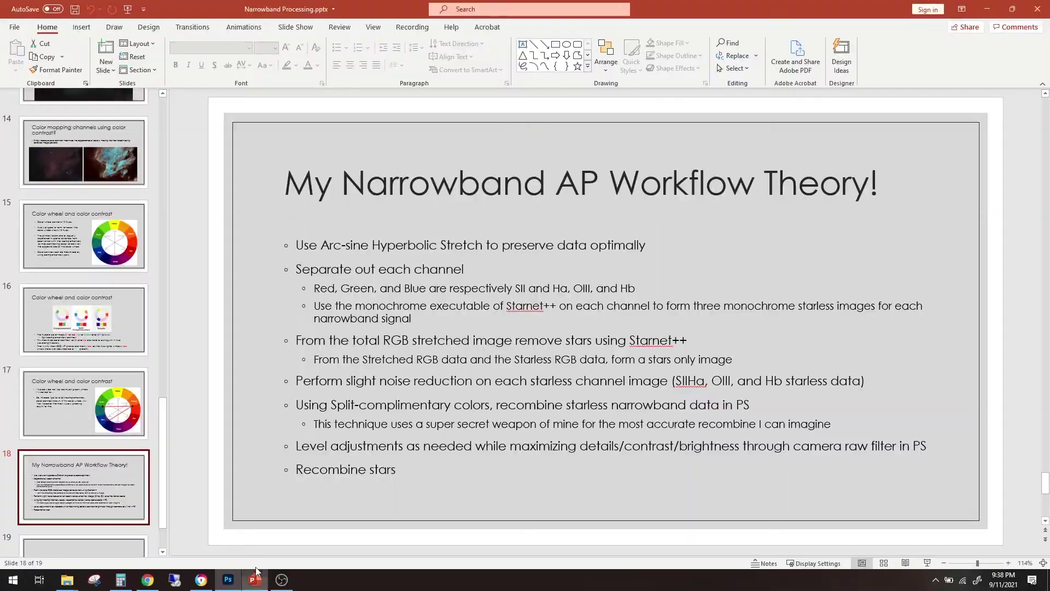
click(112, 249)
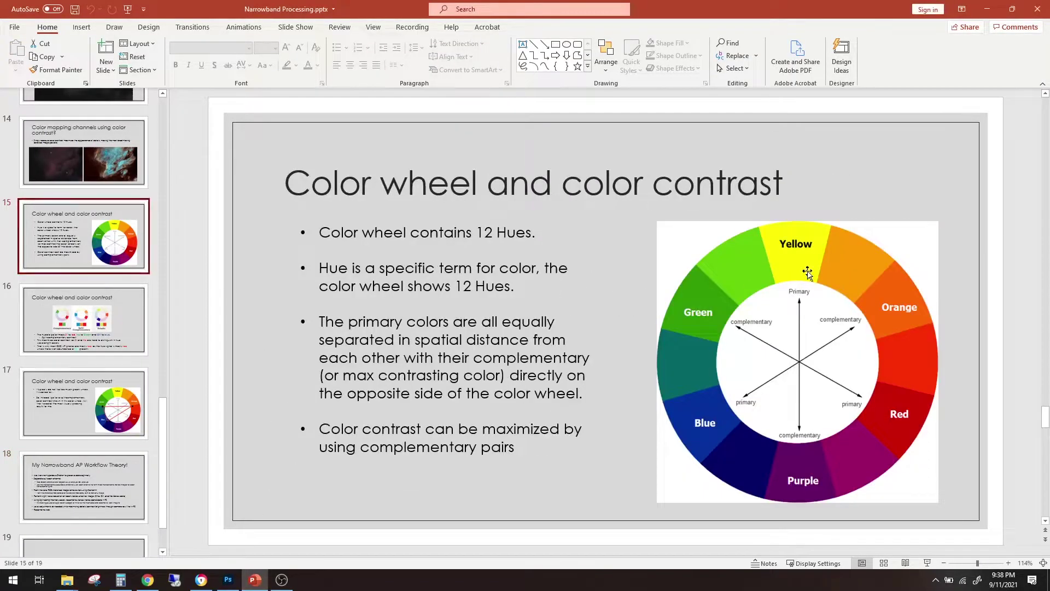
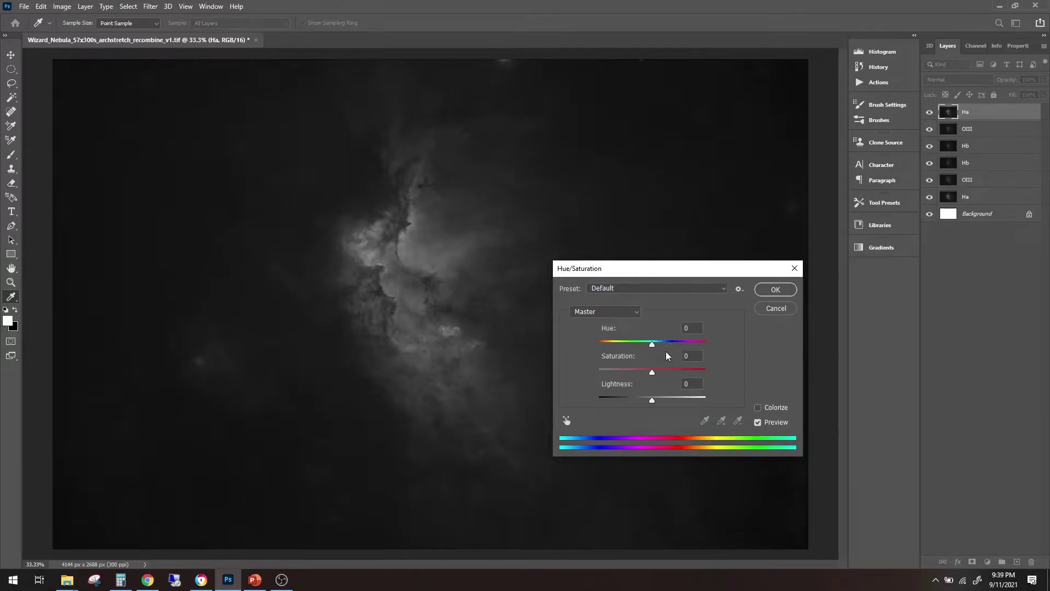
Colorize the Ha layer at Saturation +100 and tune the hue to about +25 orange
click(758, 407)
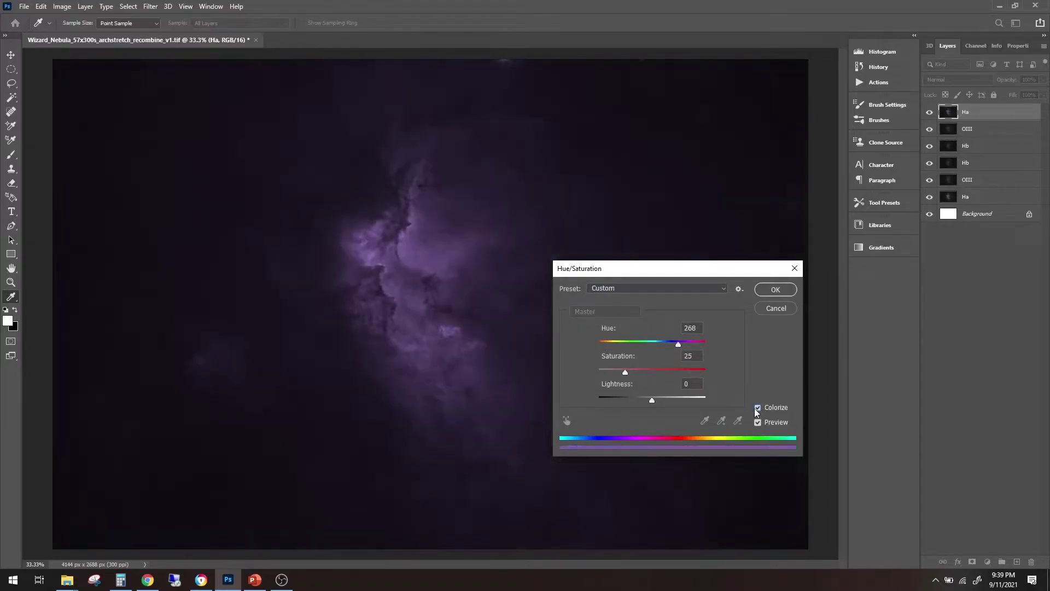
drag(626, 373, 748, 380)
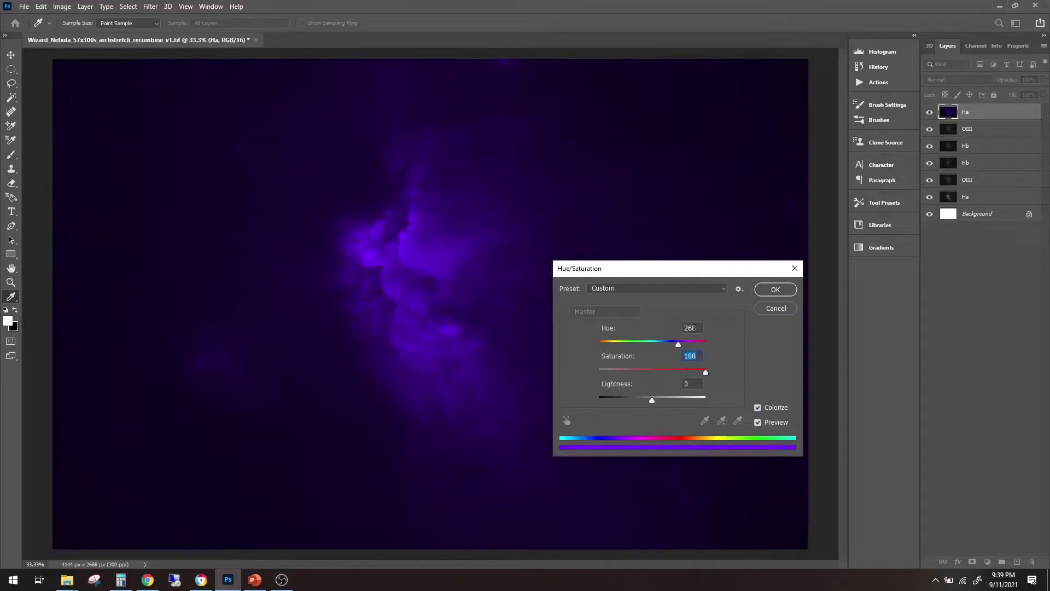
key(shift+Tab)
text(20)
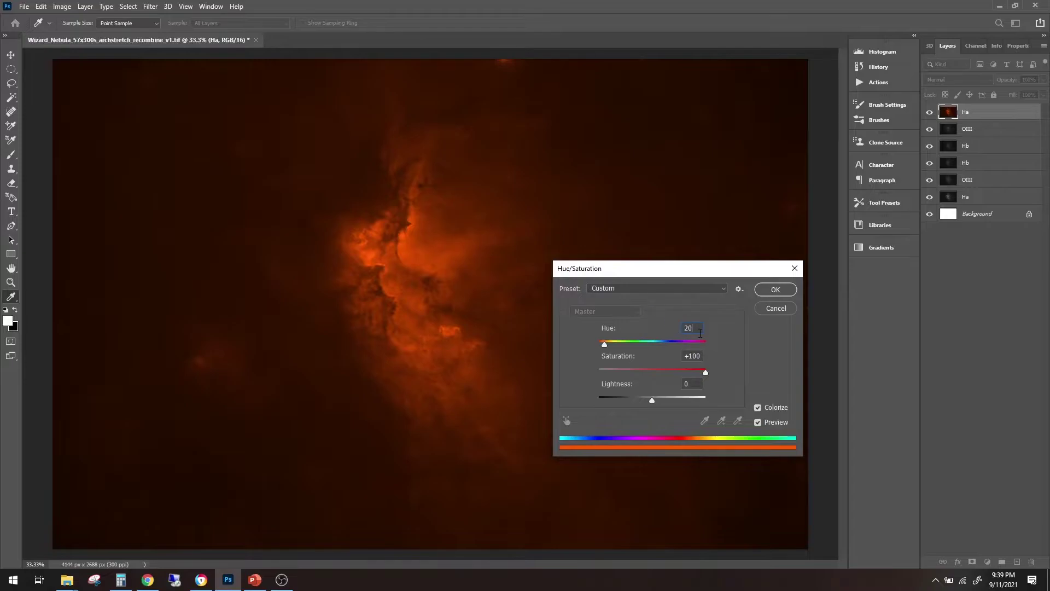
key(Up)
key(Up)
key(Up)
key(Up)
key(Up)
key(Up)
key(Up)
key(Up)
key(Up)
key(Up)
key(Up)
key(Up)
key(Up)
key(shift+Down)
key(shift+Down)
key(shift+Down)
key(shift+Down)
key(shift+Down)
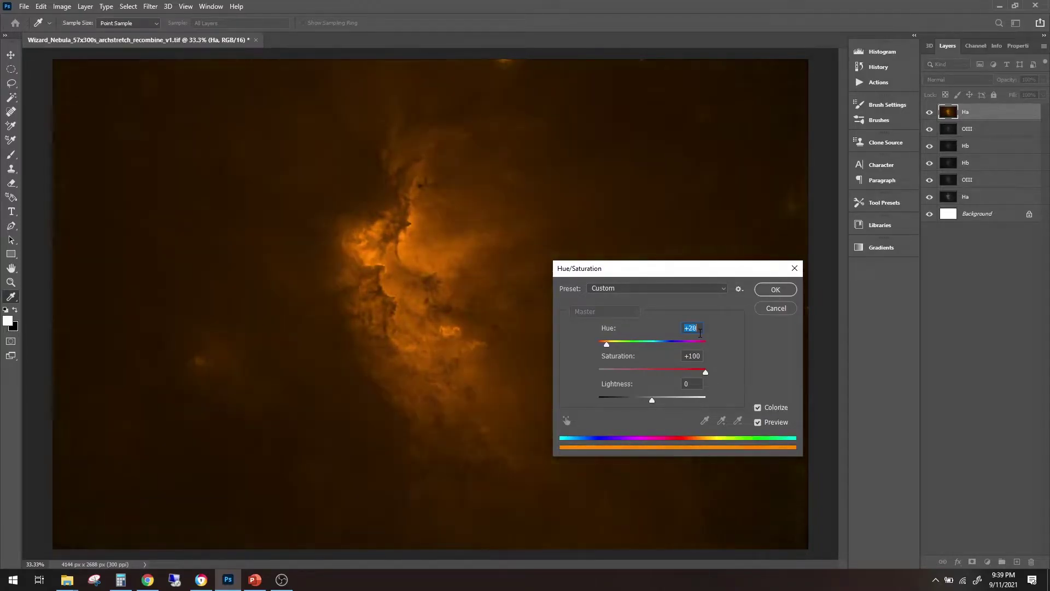
key(Up)
key(Up)
key(Up)
key(Up)
key(Up)
key(Up)
key(Up)
key(Up)
key(Up)
key(Up)
key(Up)
key(Up)
key(Up)
key(Up)
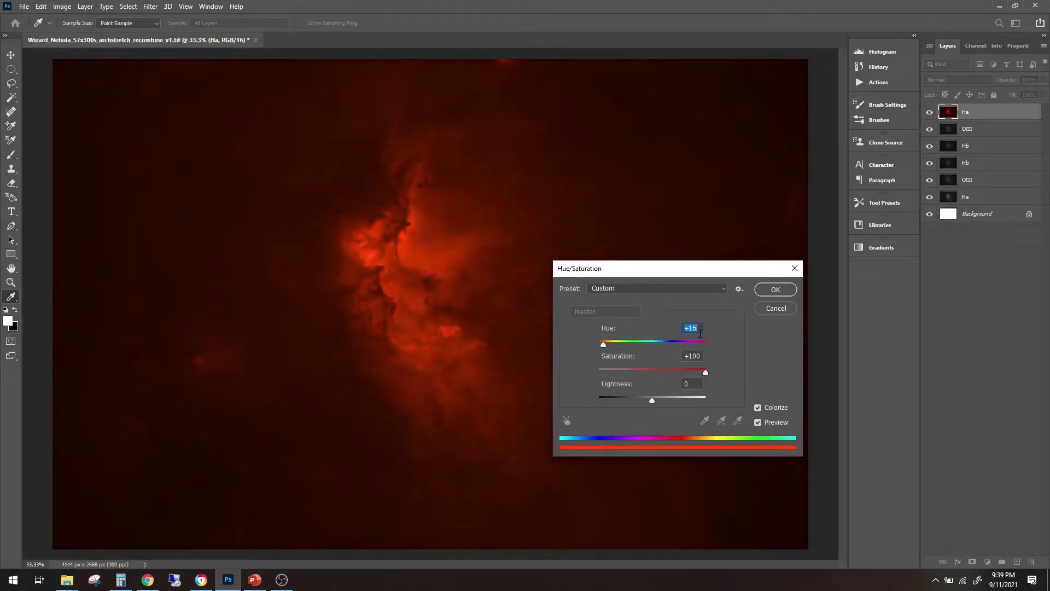
key(Up)
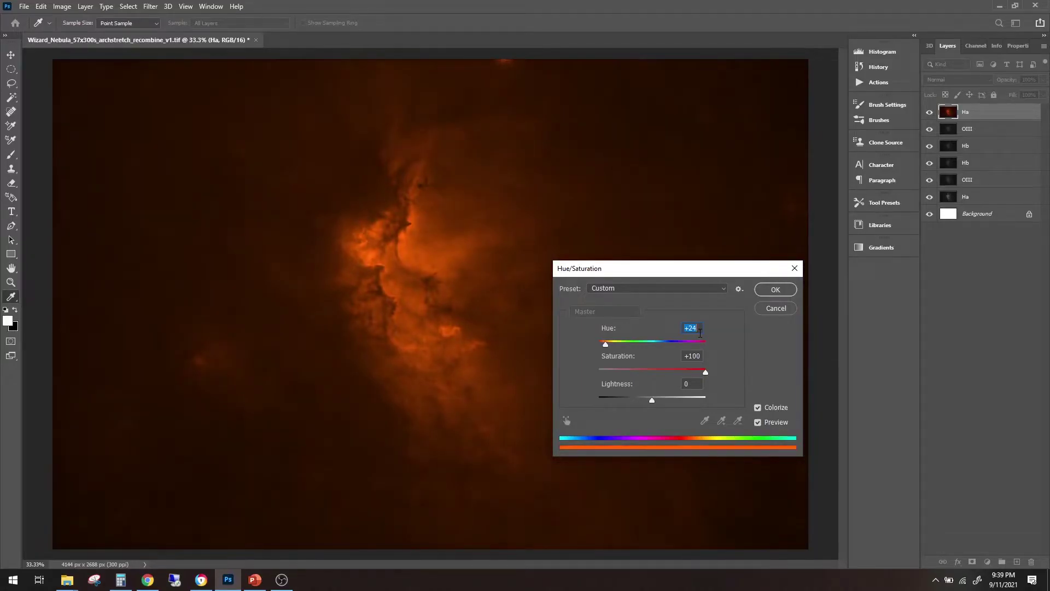
key(Up)
Darken the Ha tint to Lightness -30, then bring PowerPoint to the front
drag(653, 402, 642, 401)
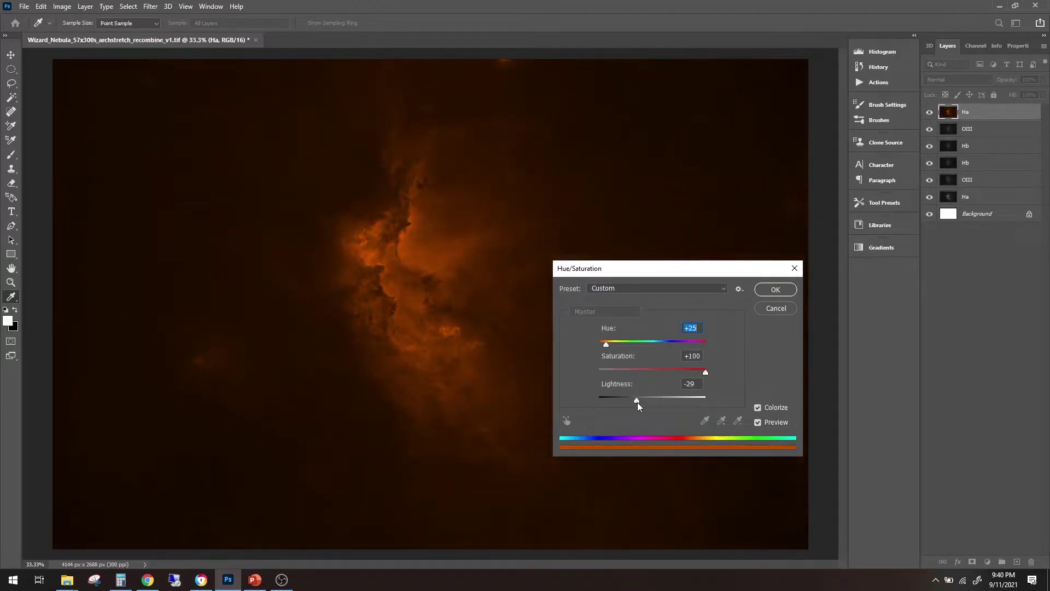
drag(636, 402, 637, 402)
click(255, 580)
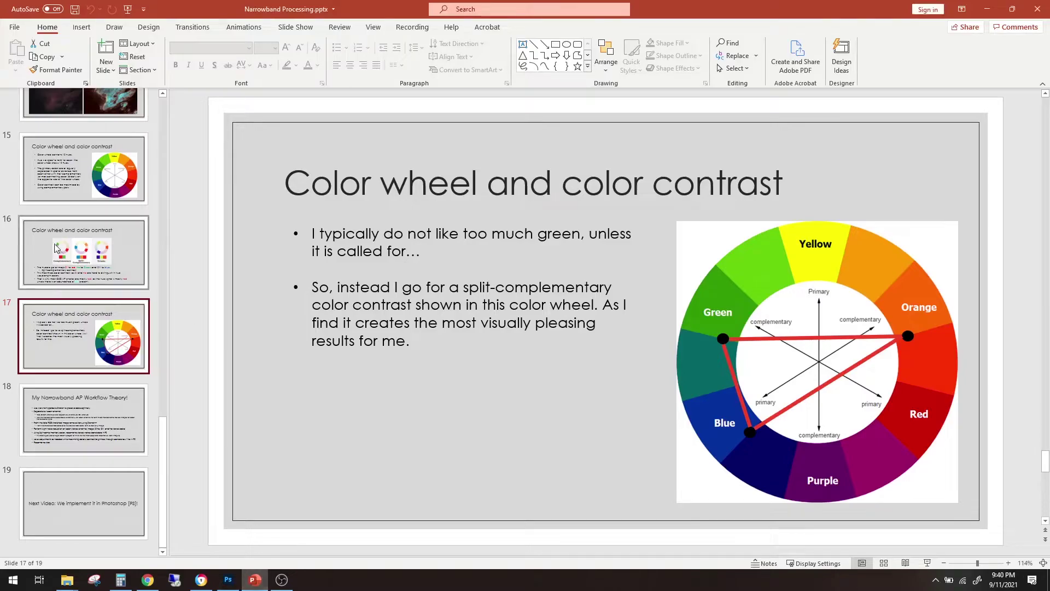
On slide 5, change the Sulfur II HSL value to 0,100,-29.4, then return to Photoshop
scroll(66, 251, up, 10)
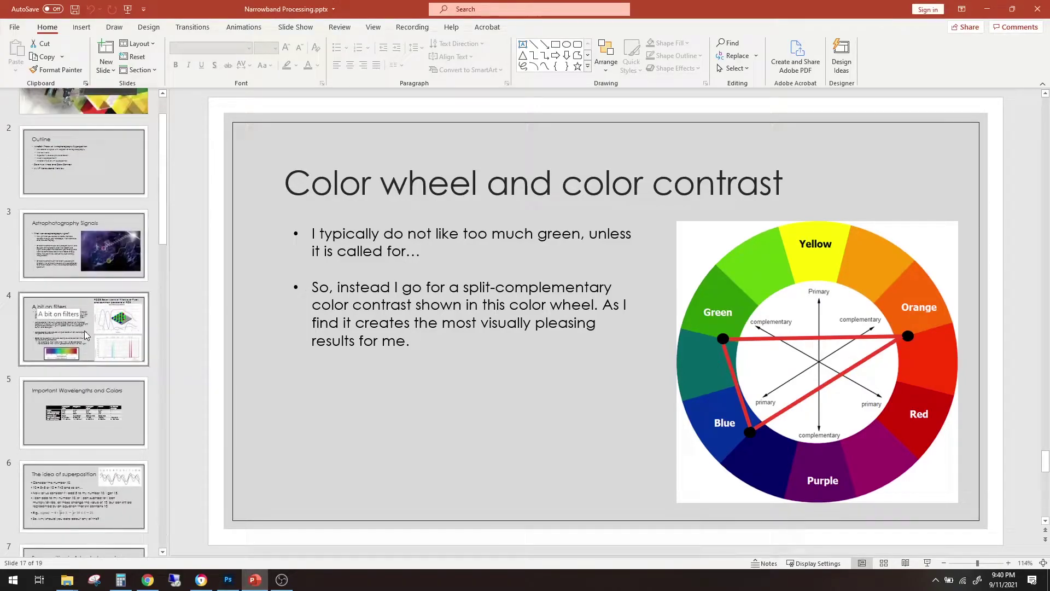
scroll(86, 335, down, 3)
scroll(86, 335, down, 1)
click(104, 161)
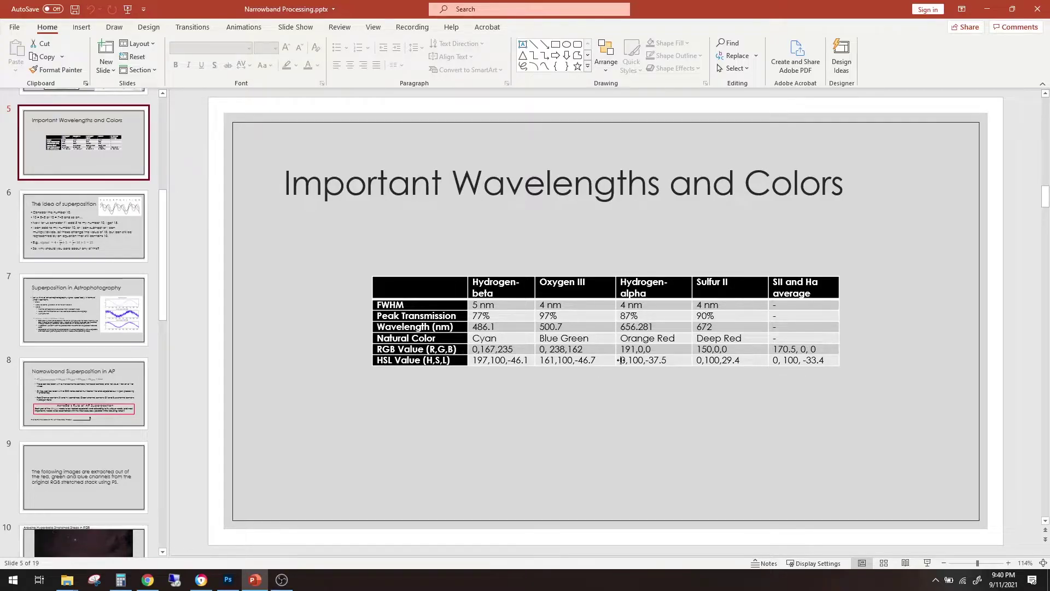
click(721, 360)
text(-)
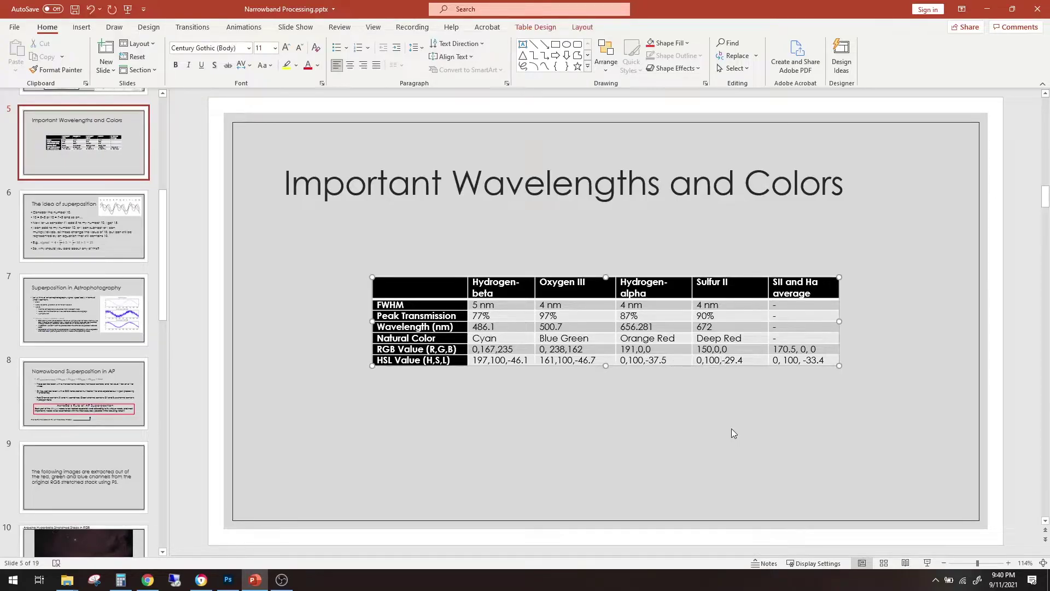
click(733, 433)
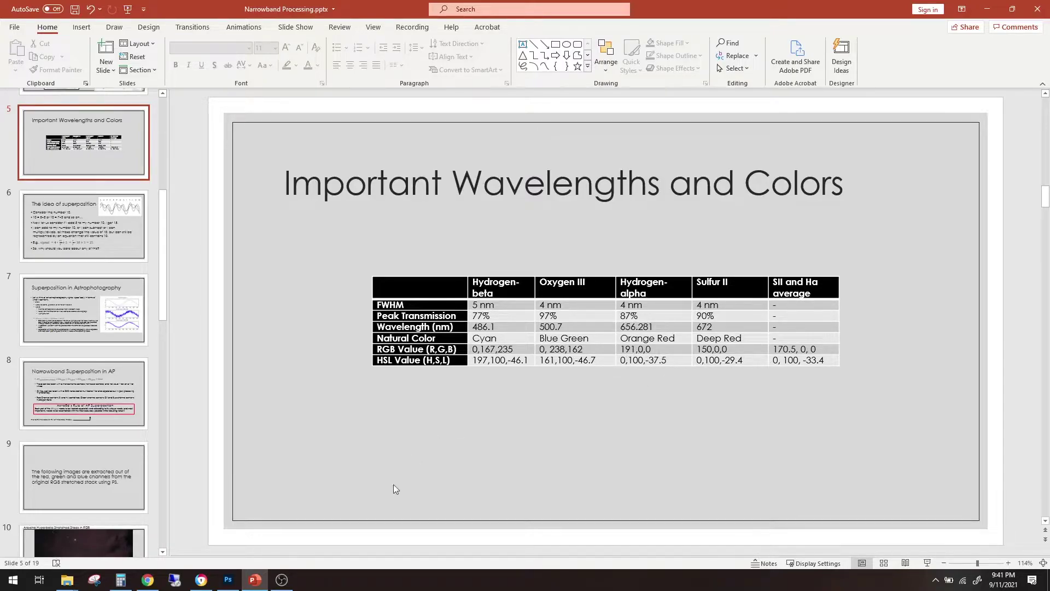
click(229, 580)
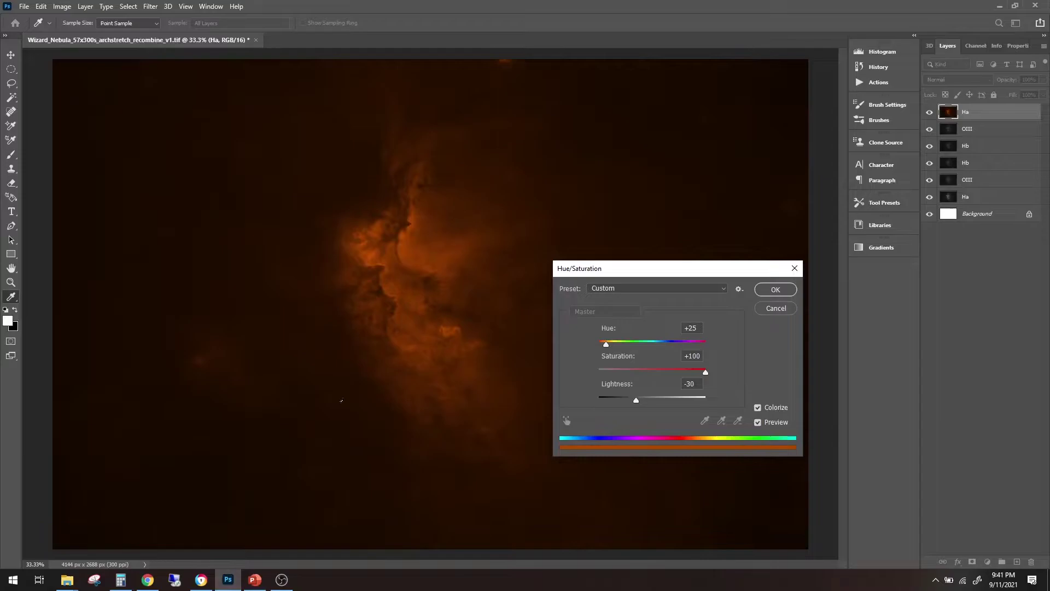
Apply the orange tint to the Ha layer and hide it
click(701, 385)
click(773, 292)
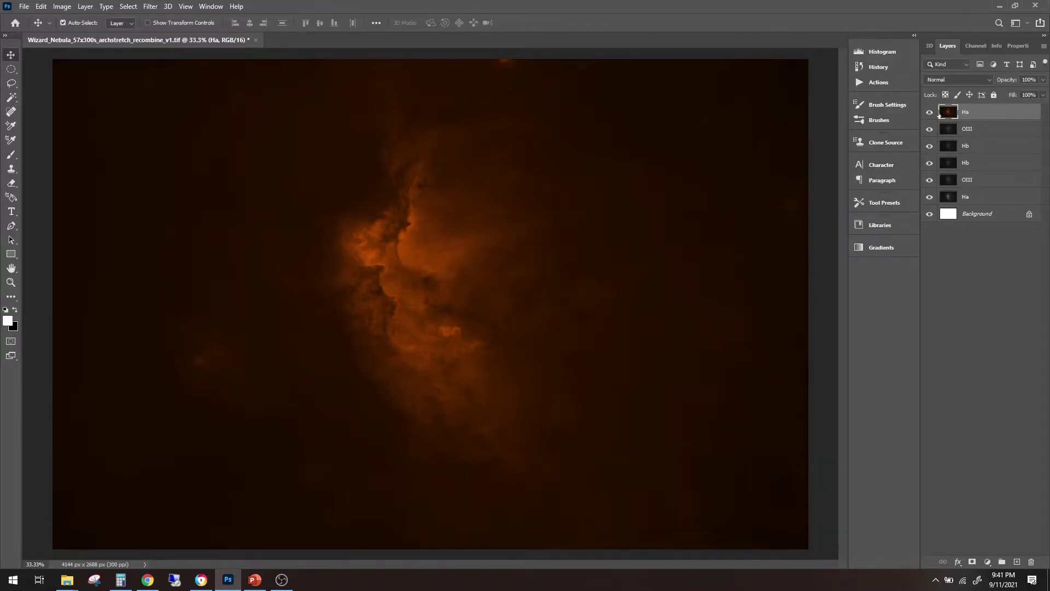
click(931, 112)
Colorize the OIII layer green at Saturation +100 and Hue 167, then switch to PowerPoint
click(973, 133)
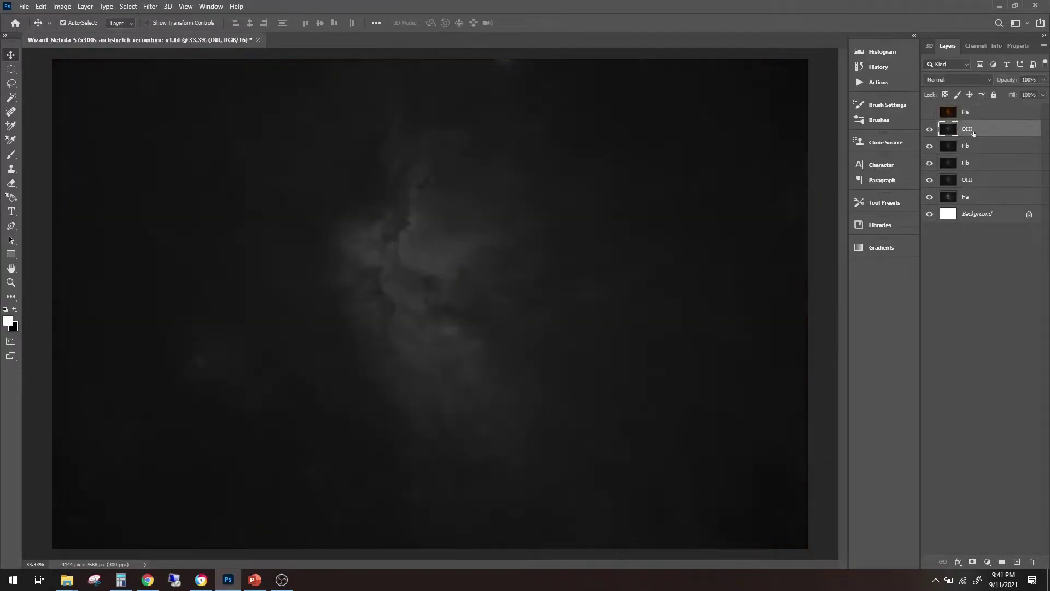
key(ctrl+u)
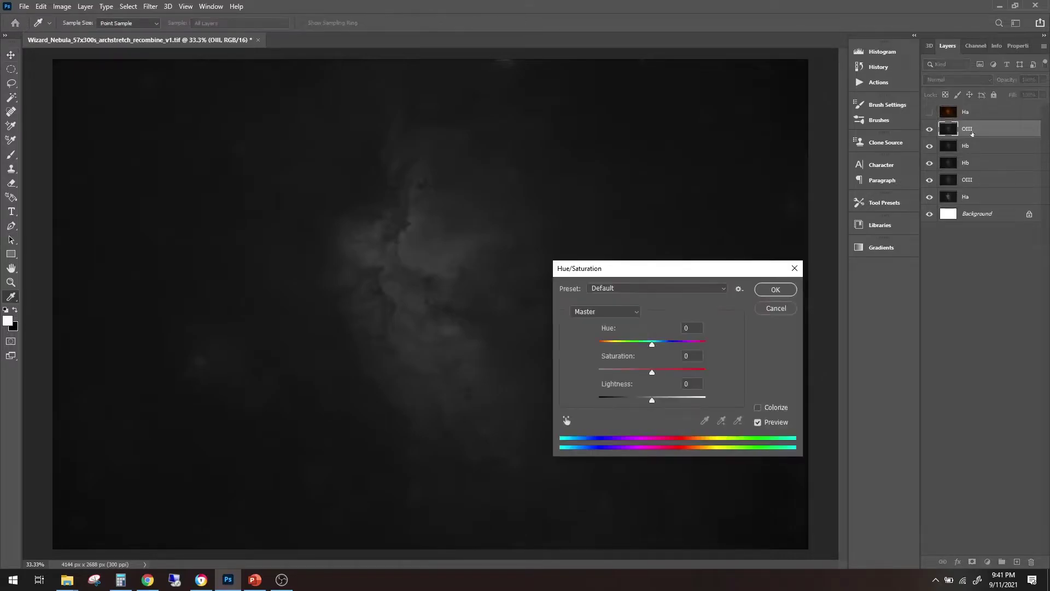
click(758, 408)
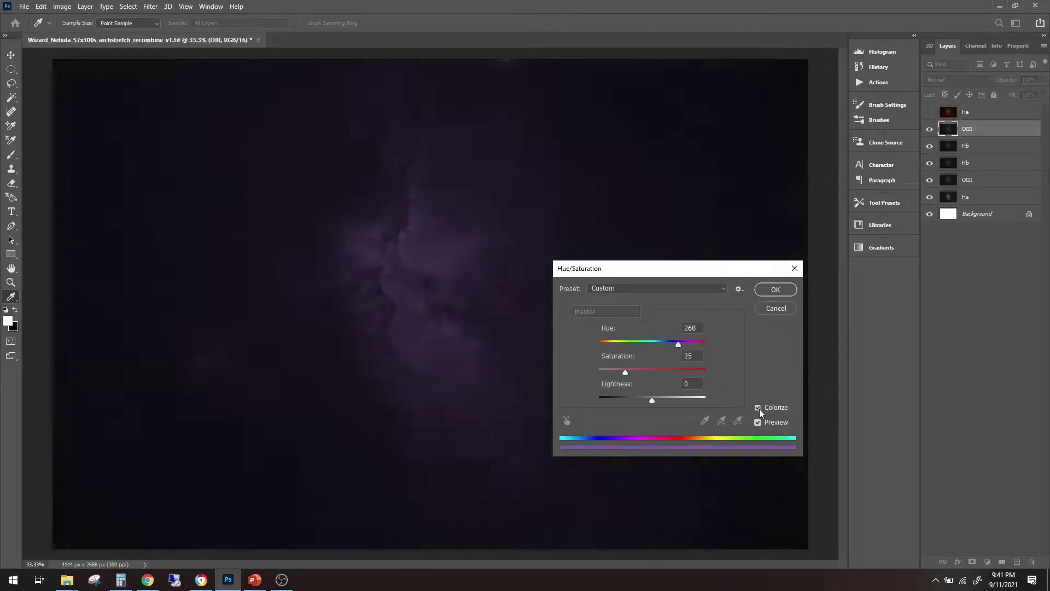
drag(628, 372, 715, 375)
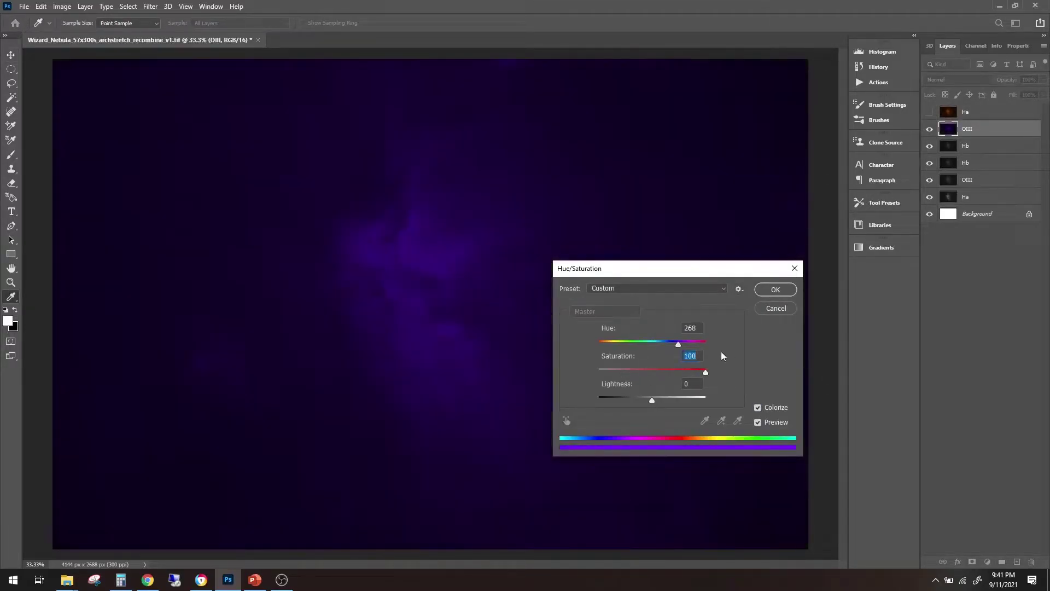
click(703, 327)
text(167)
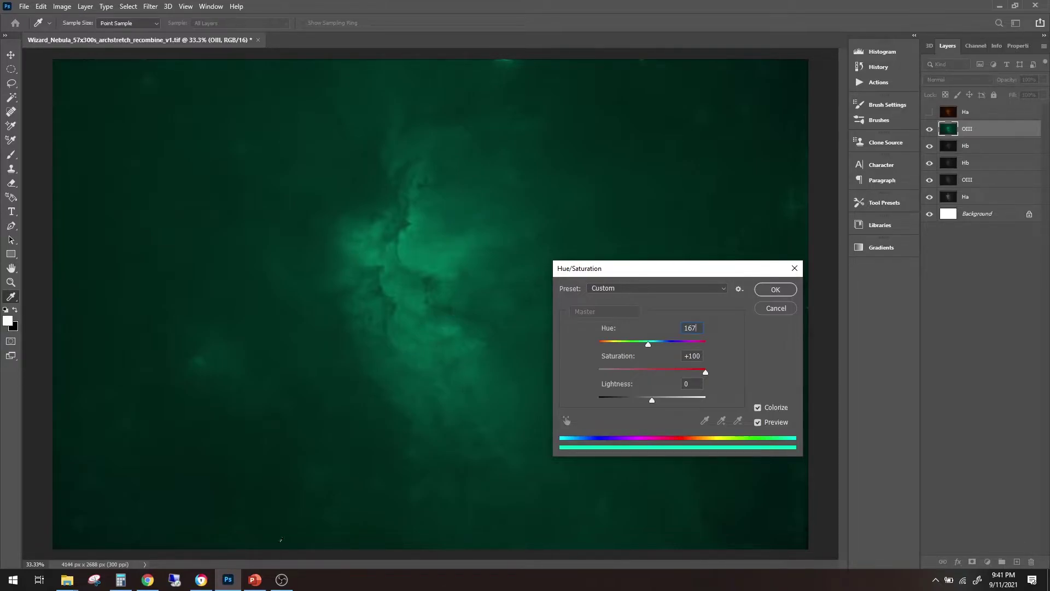
click(255, 580)
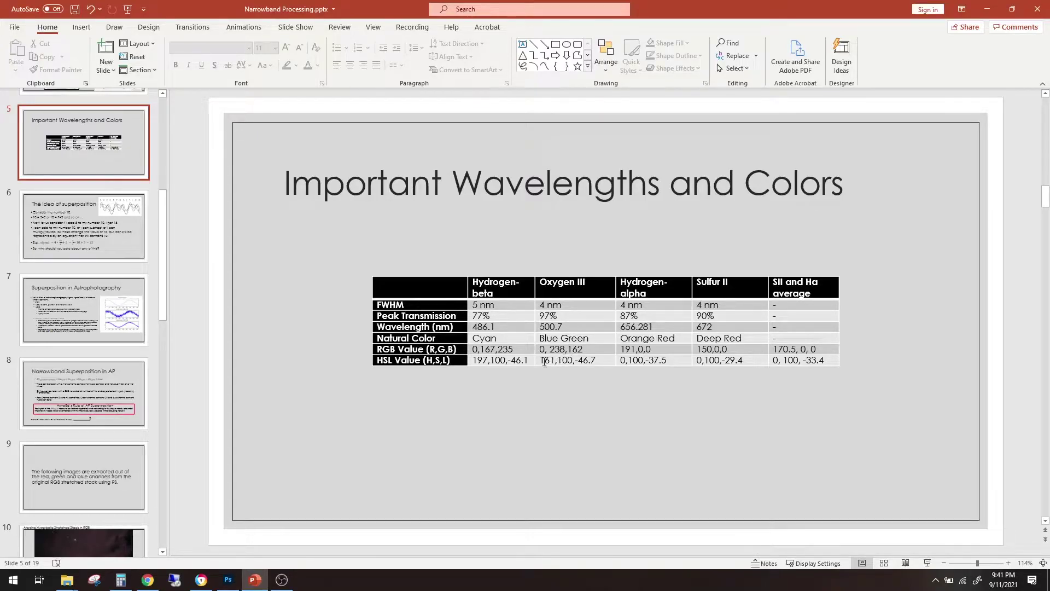
Back in Photoshop, change the OIII colorize hue to 161
key(alt+Tab)
double_click(701, 330)
text(161)
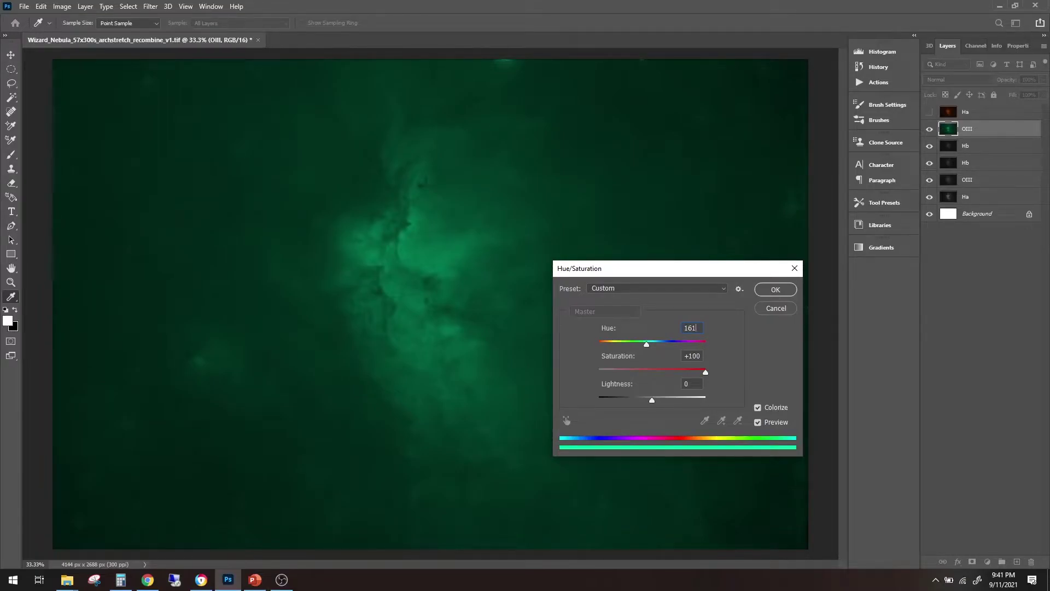
Apply the OIII green tint at Hue 167, Lightness 0, then hide the OIII layer
key(BackSpace)
text(7)
drag(651, 399, 638, 399)
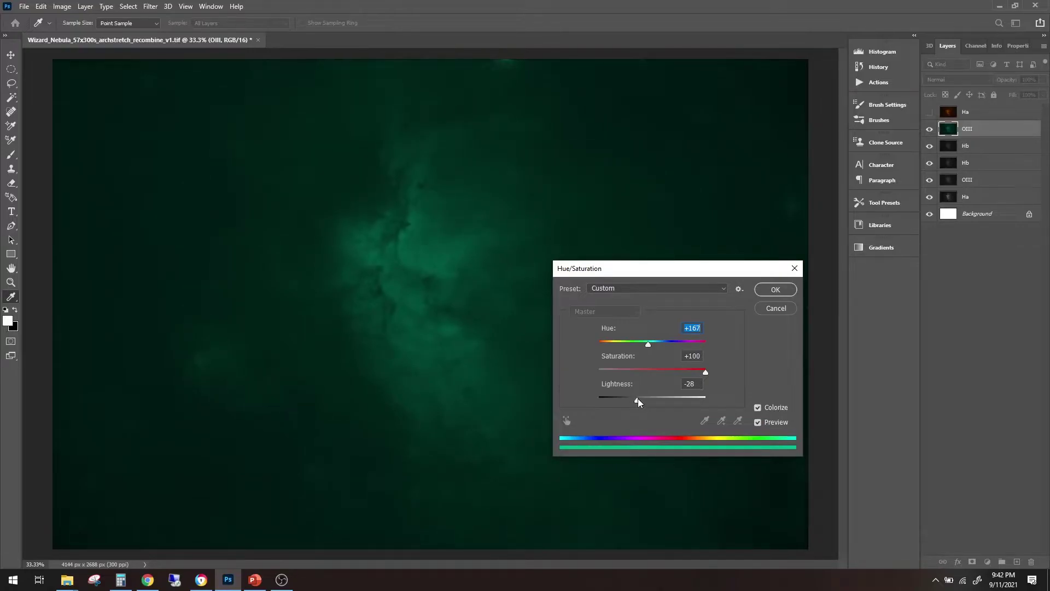
click(639, 398)
text(0)
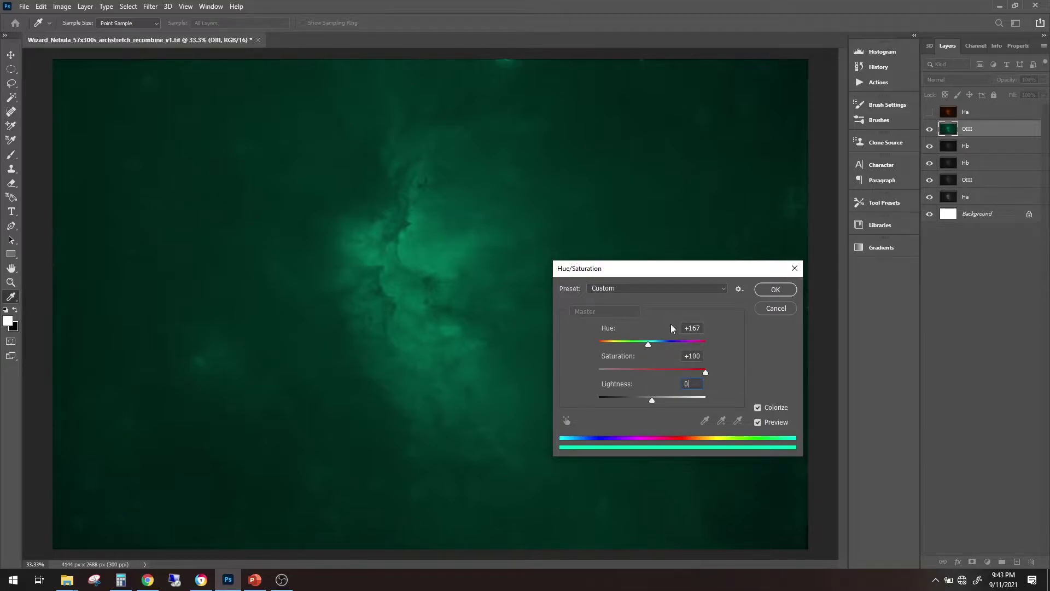
click(775, 289)
click(930, 128)
Select the Hb layer and colorize it with Saturation +100
click(966, 150)
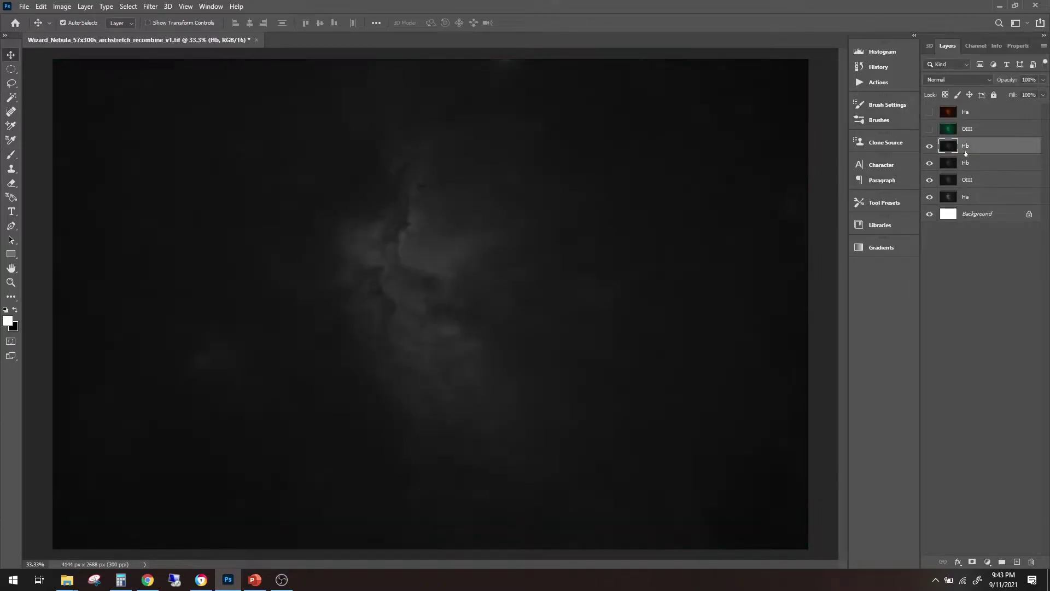
key(ctrl+u)
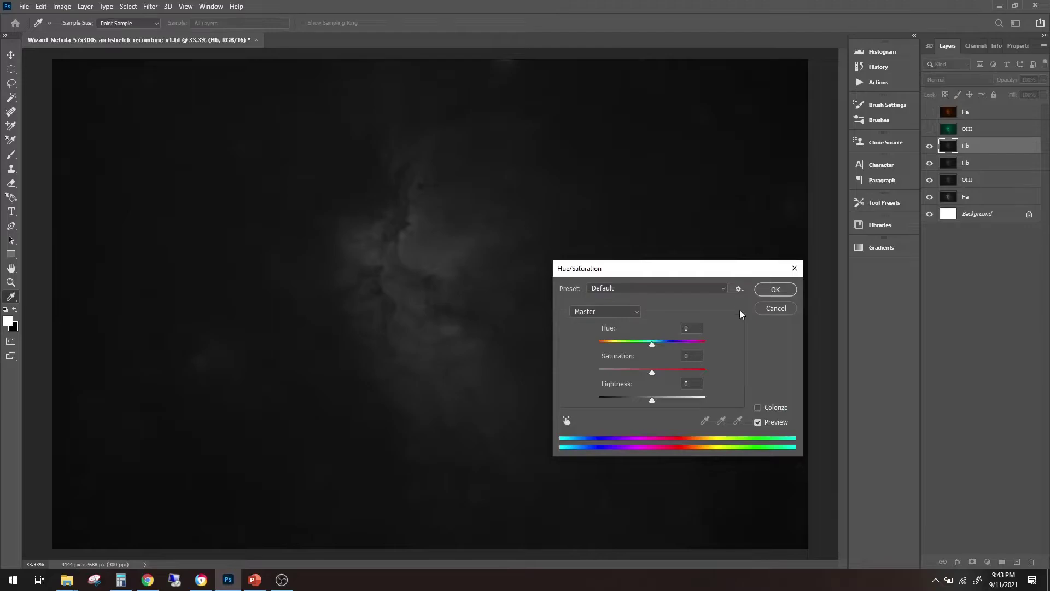
click(757, 407)
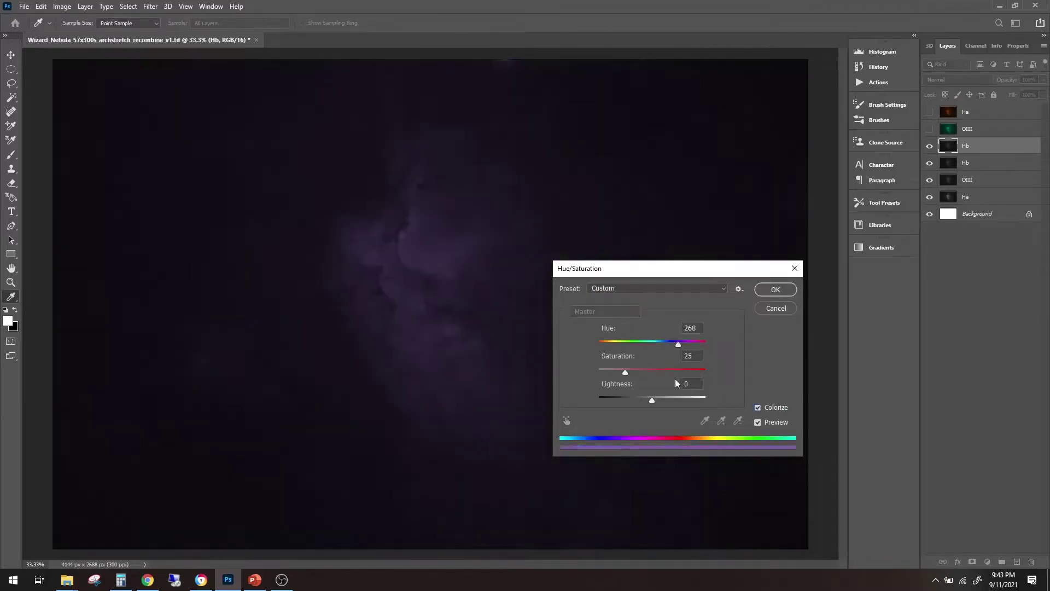
drag(625, 365, 751, 366)
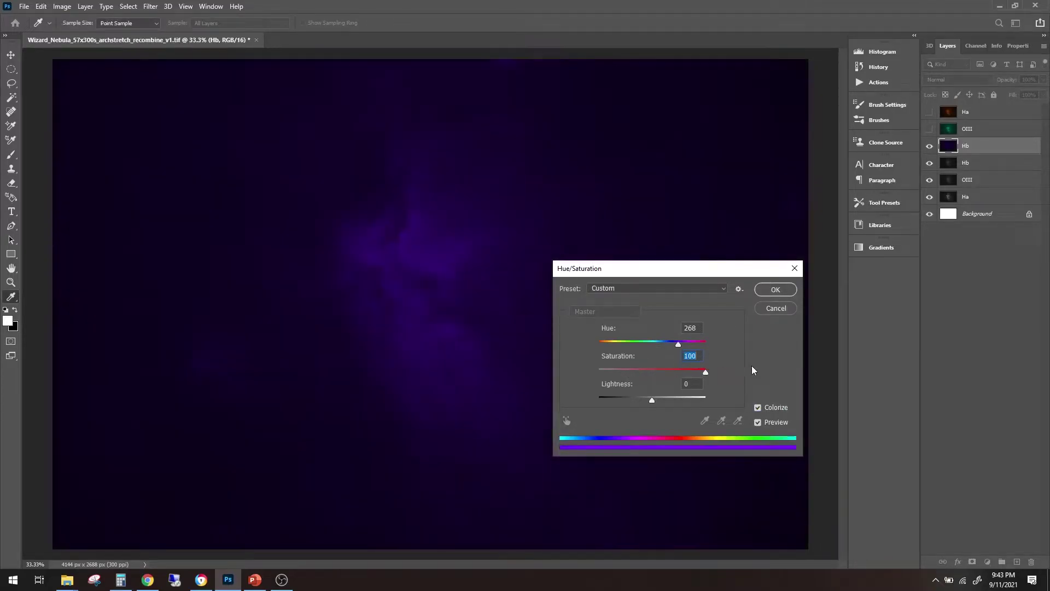
Try Hb hues 210 and 191, check the PowerPoint table, then set Hue 197
double_click(692, 328)
text(210)
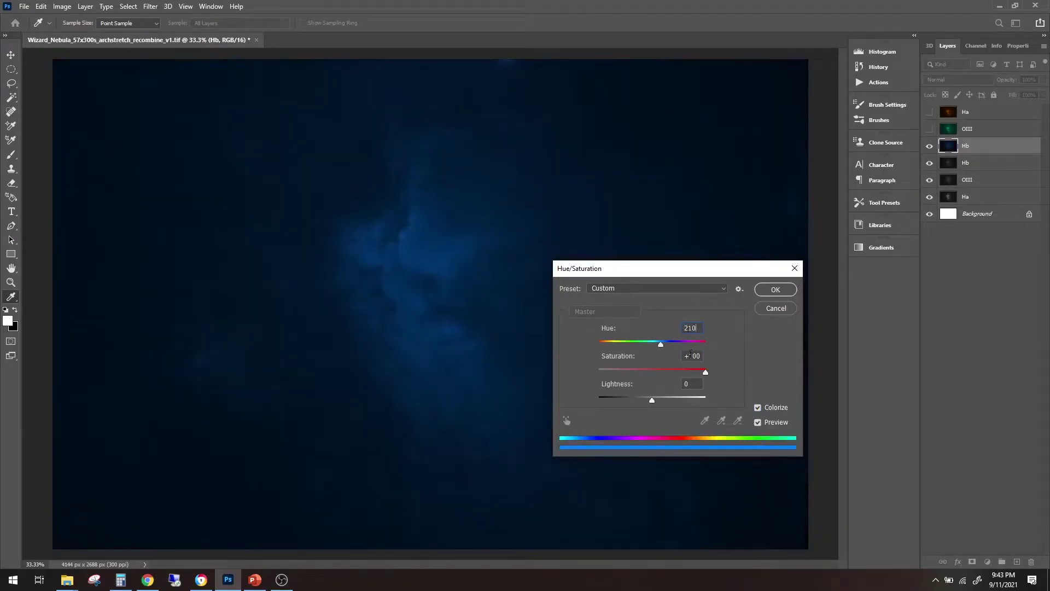
double_click(692, 328)
text(191)
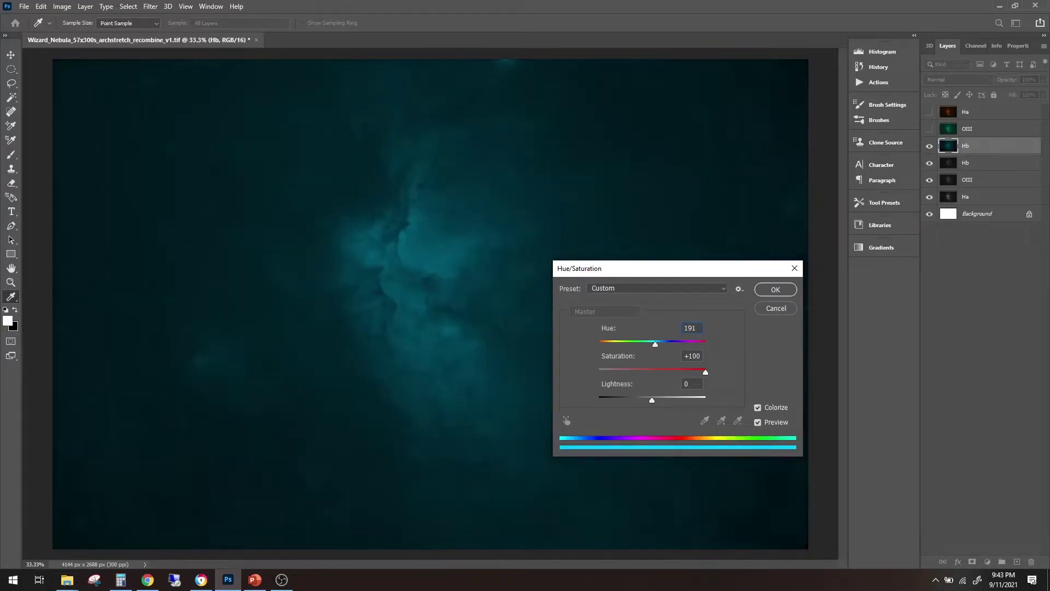
drag(701, 327, 658, 326)
text(210)
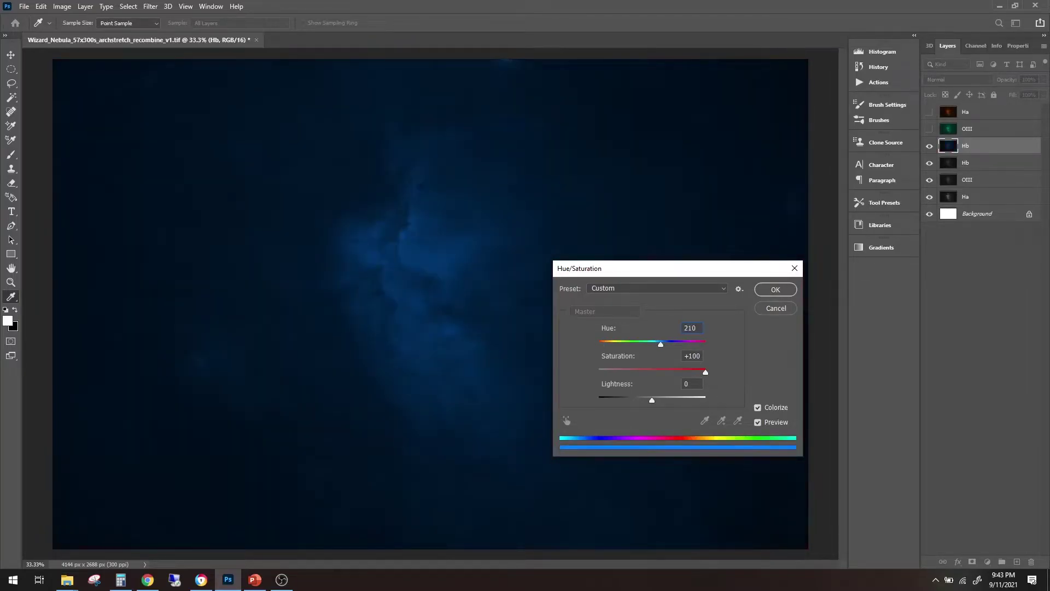
drag(701, 326, 660, 328)
text(191)
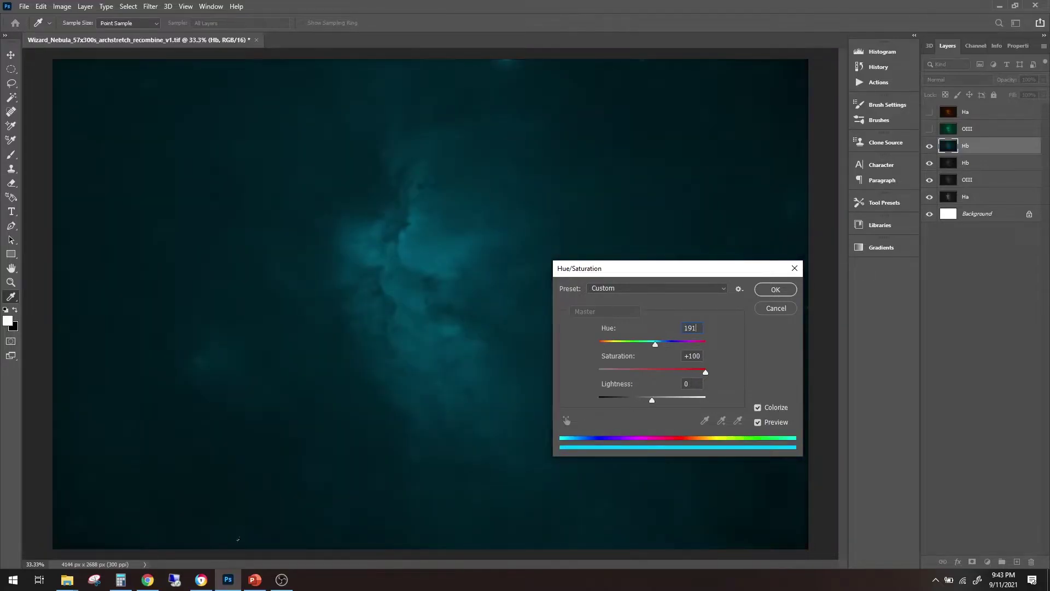
click(255, 579)
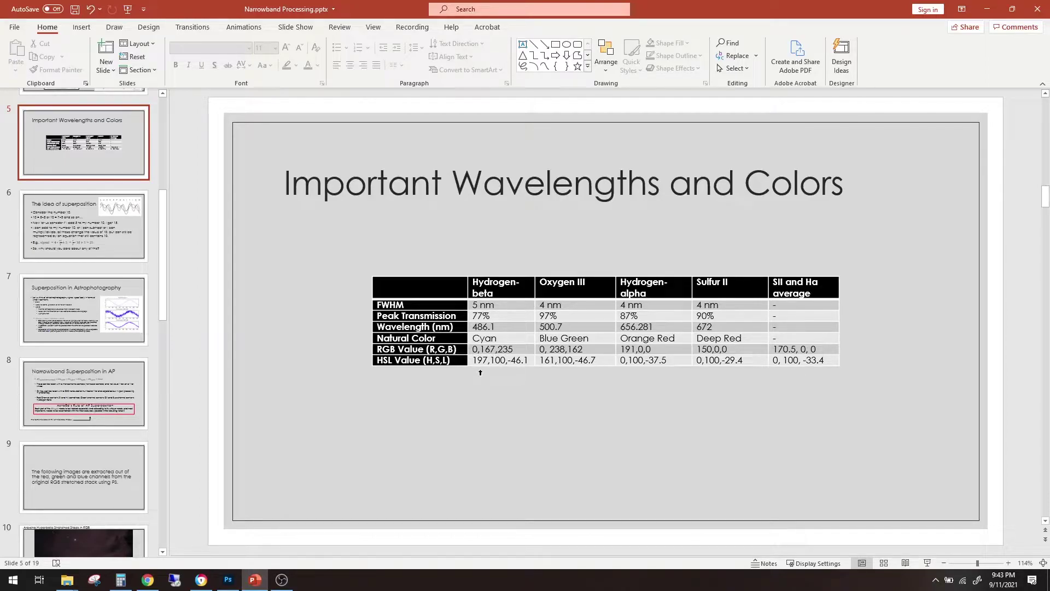
click(228, 579)
drag(698, 331, 672, 327)
text(197)
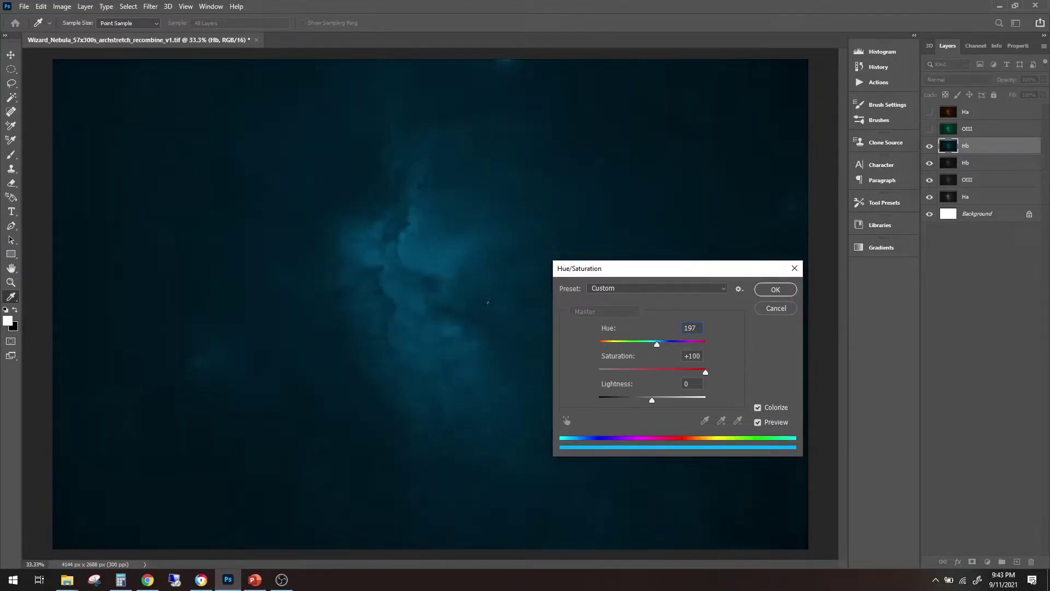
Compare Hb hues 191 and 197, then apply the tint at Hue 197
drag(698, 327, 659, 333)
text(191)
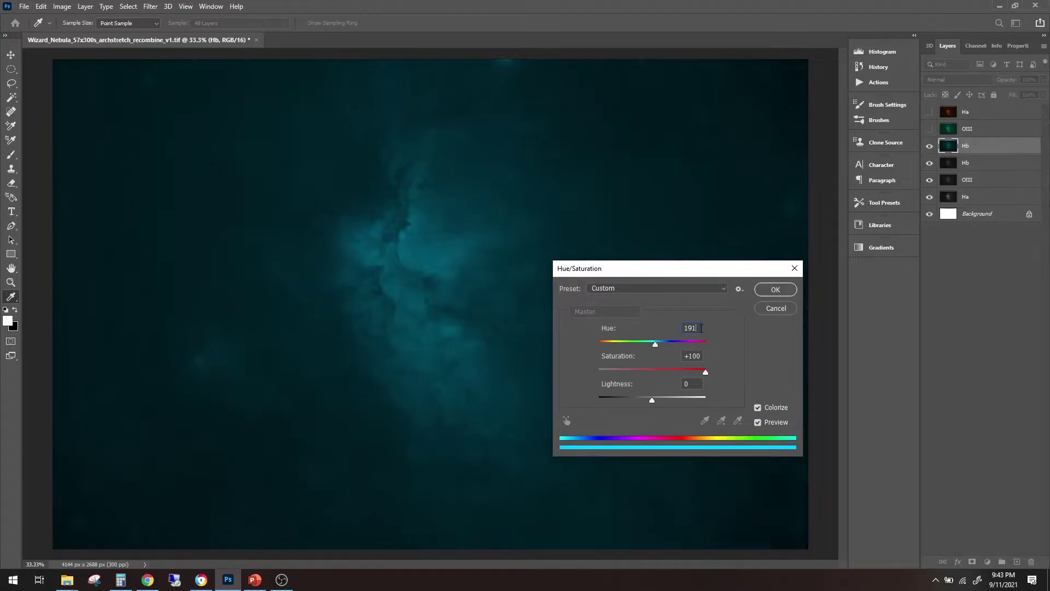
drag(702, 328, 646, 323)
text(197)
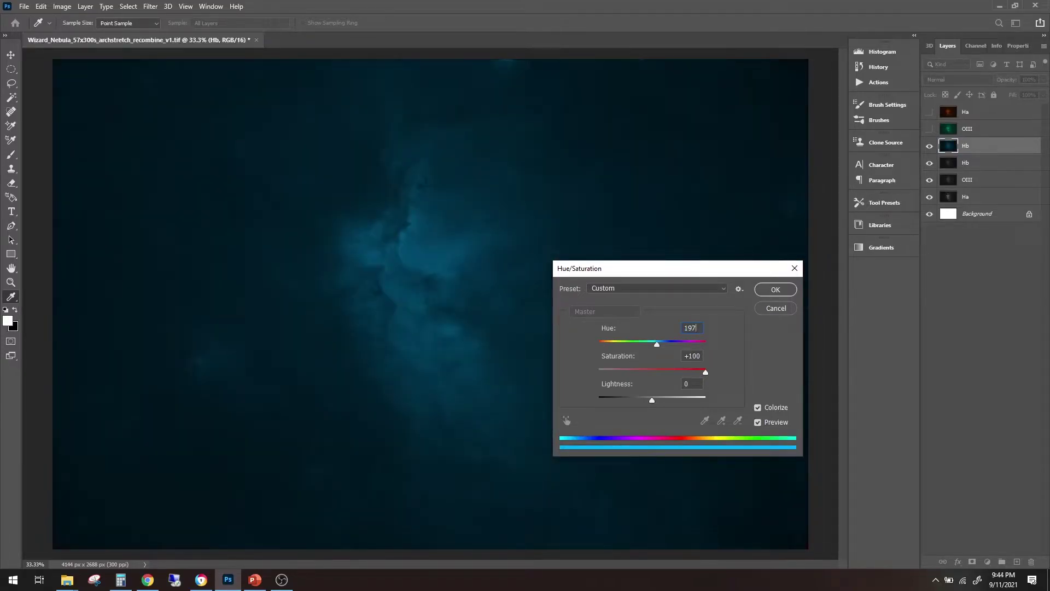
double_click(699, 327)
text(191)
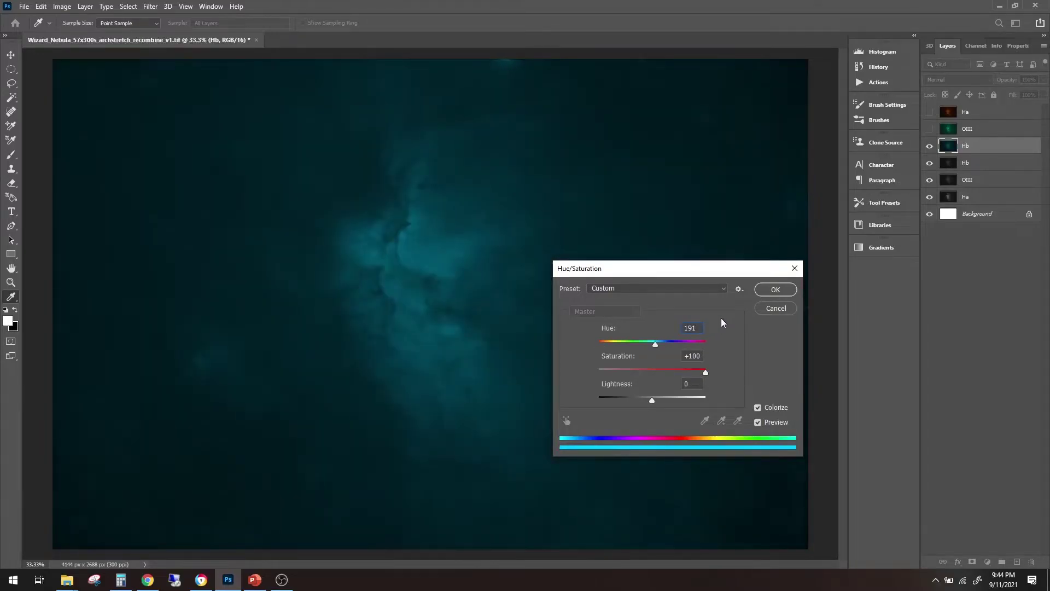
double_click(692, 327)
text(197)
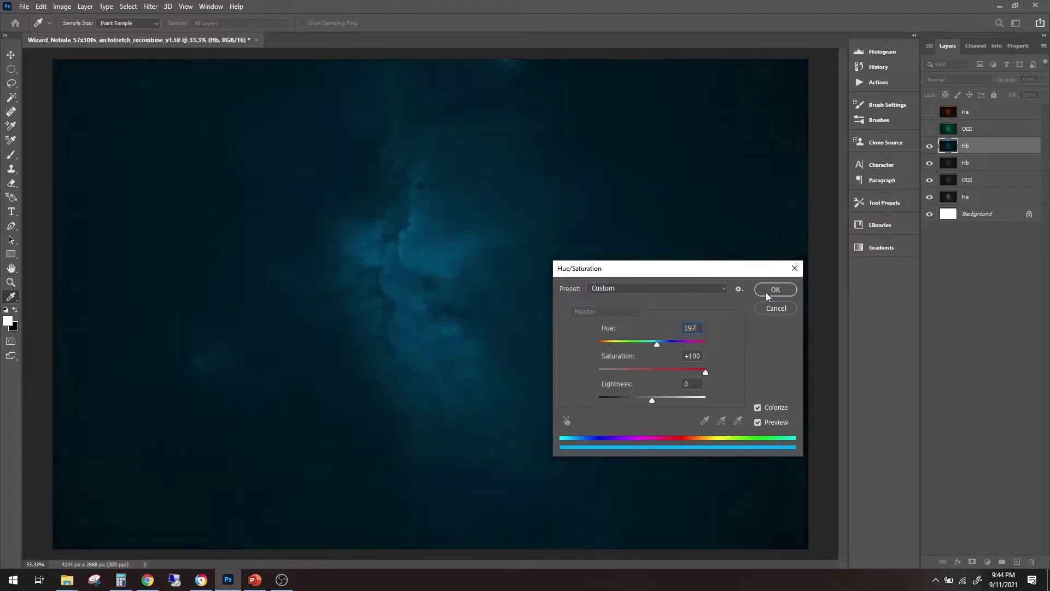
click(774, 297)
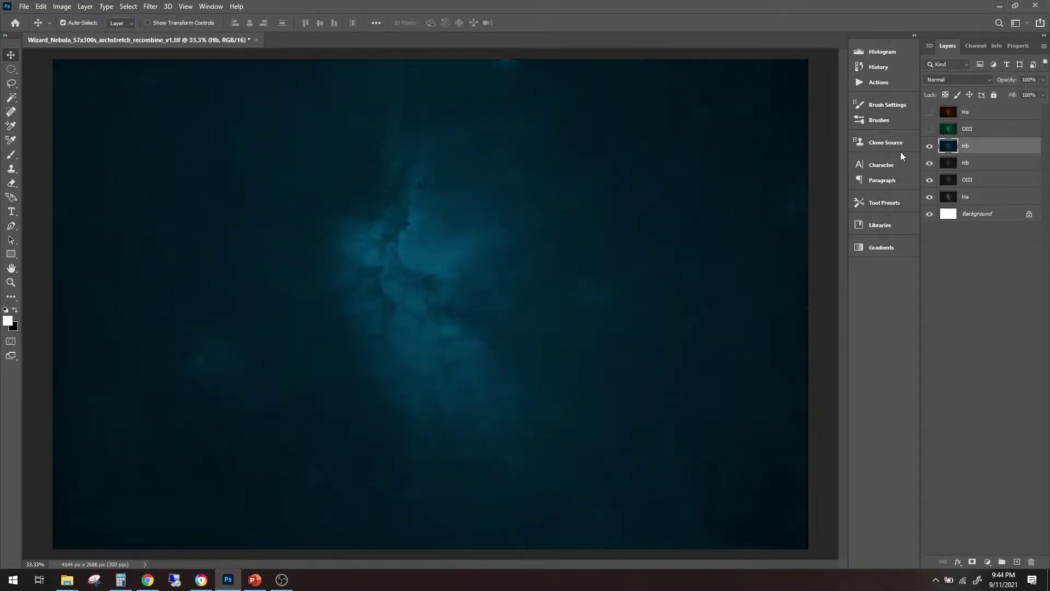
Toggle the Ha, OIII and Hb colour layers to compare, ending with all visible
click(930, 146)
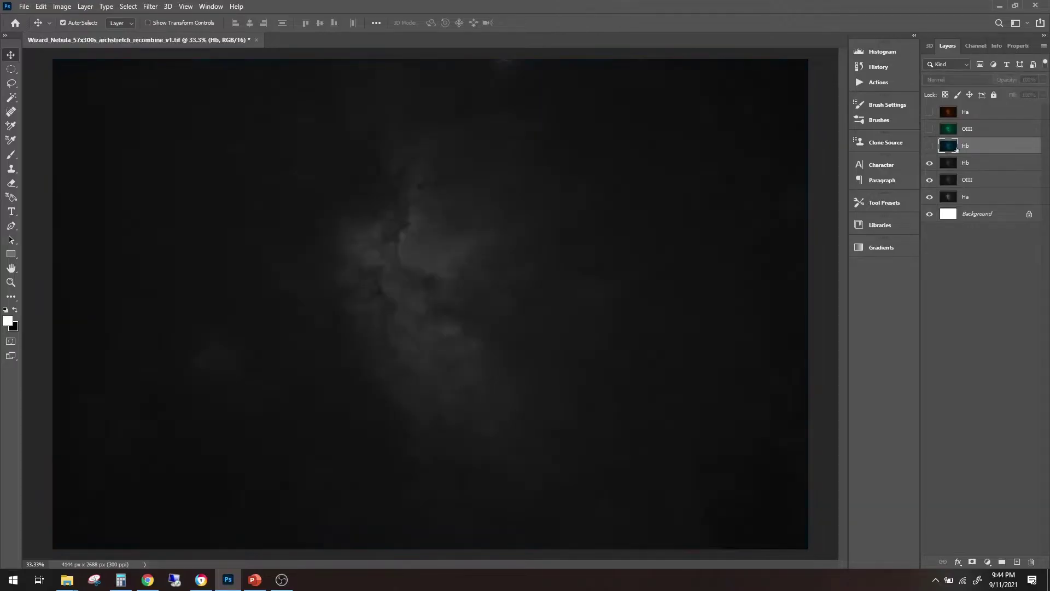
click(954, 113)
click(930, 113)
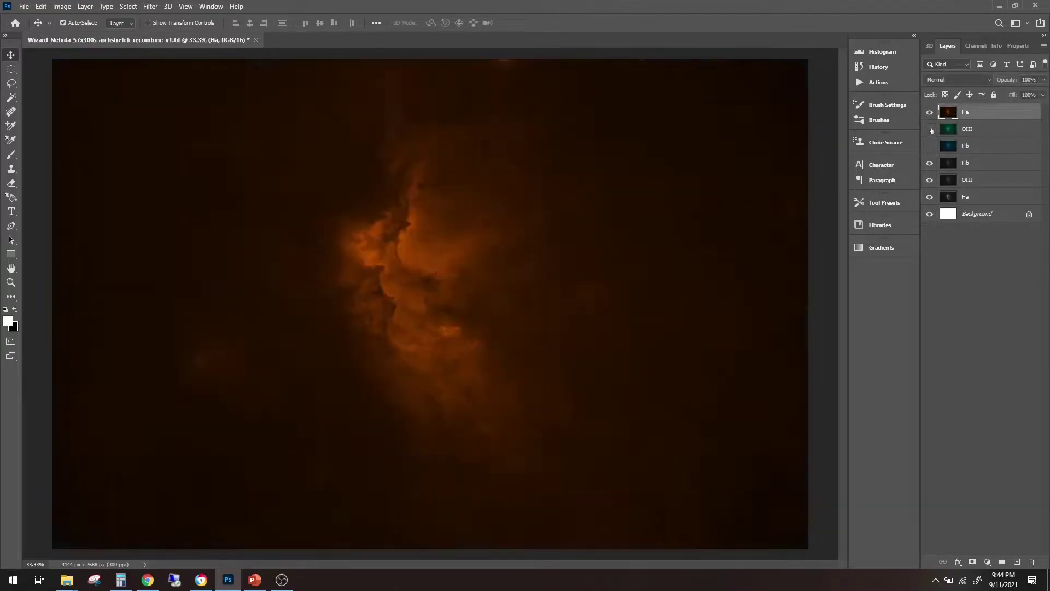
click(929, 129)
click(929, 112)
click(929, 146)
click(929, 129)
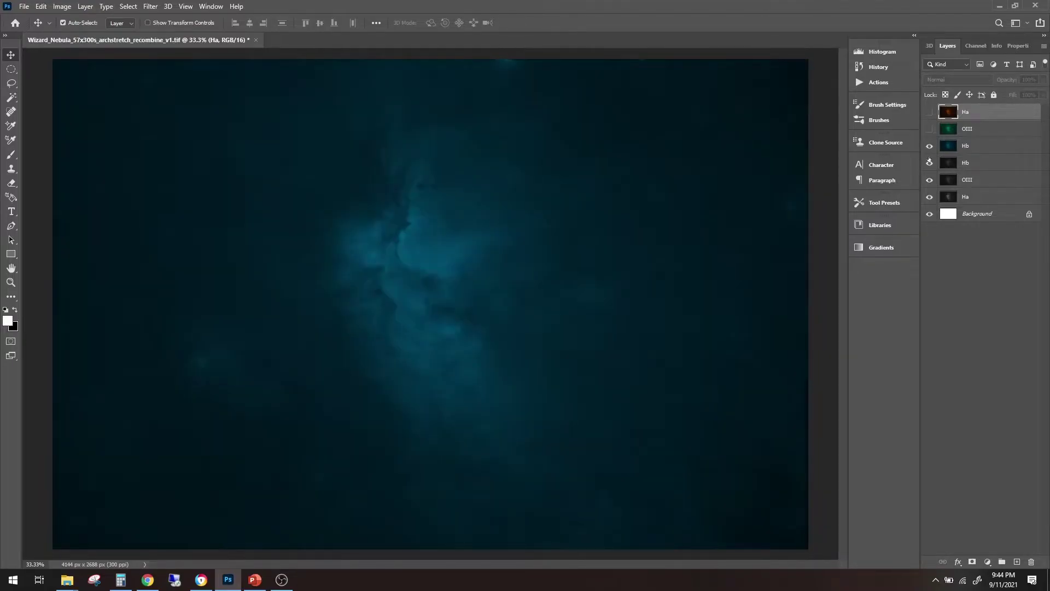
click(930, 129)
click(929, 112)
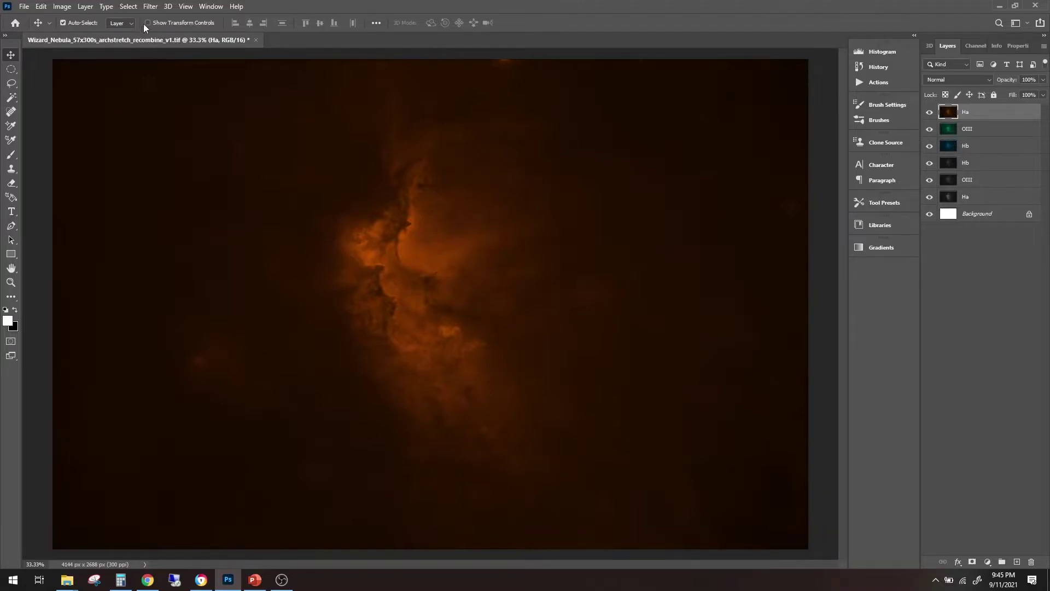
click(134, 8)
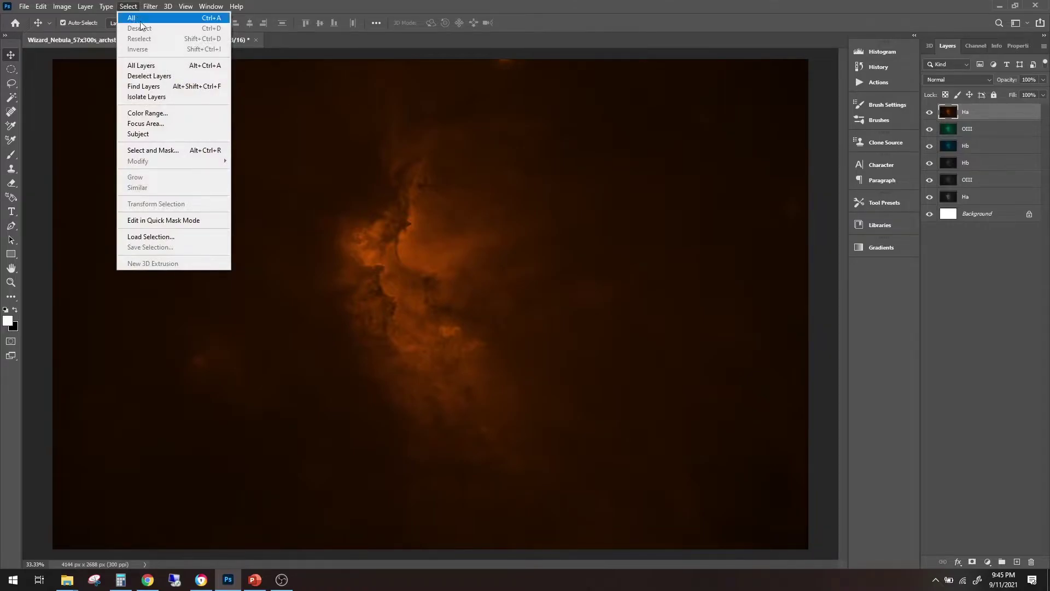
click(189, 116)
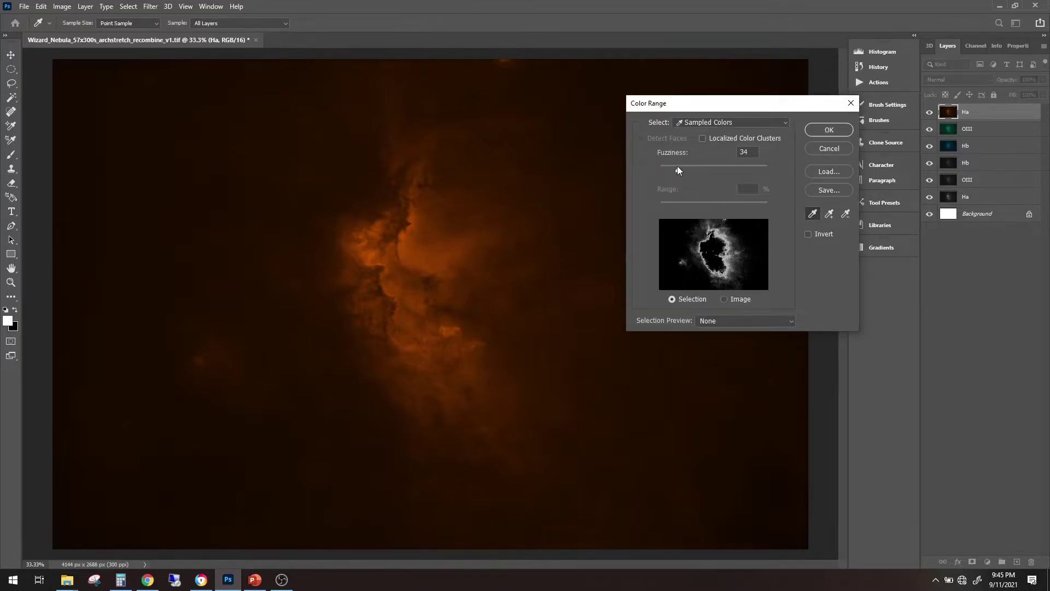
mouse_move(680, 172)
mouse_down()
mouse_move(711, 168)
mouse_move(677, 170)
mouse_up()
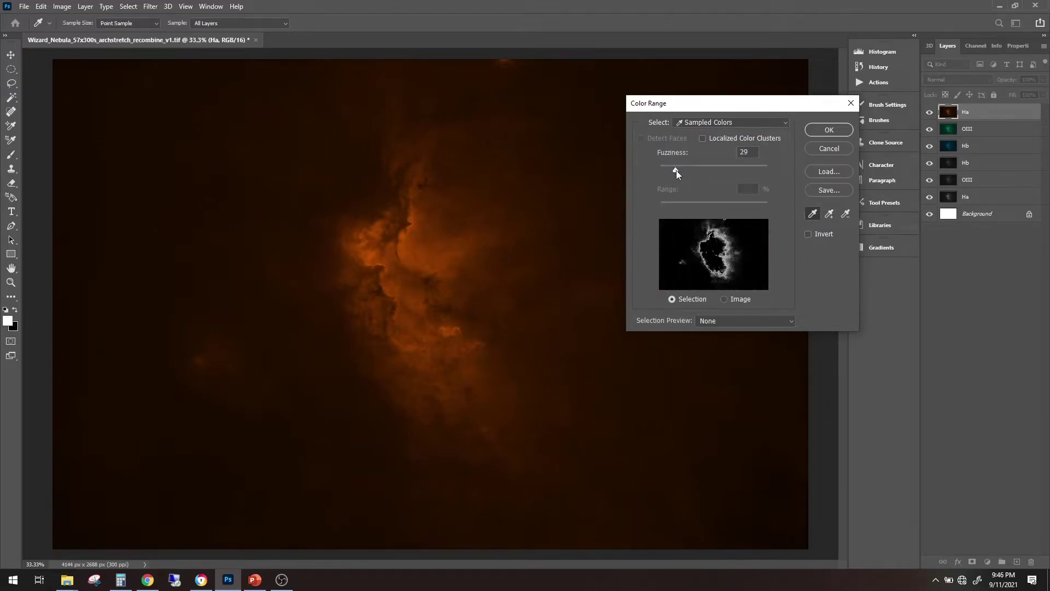
click(830, 149)
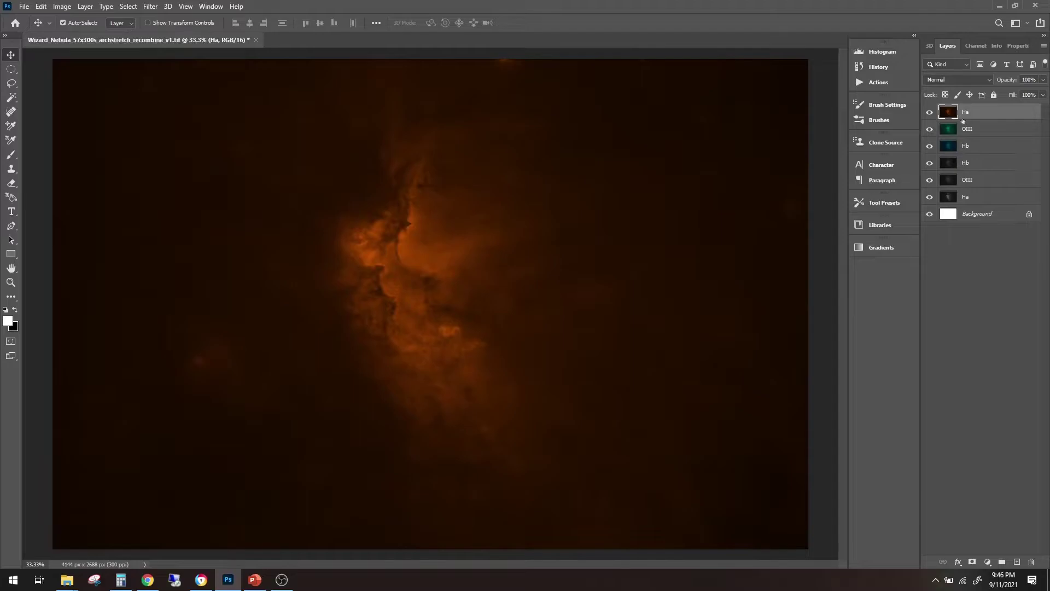
Hide the colour and greyscale Hb layers, select all of greyscale OIII, then reshow Ha
click(930, 129)
click(930, 146)
click(930, 163)
click(930, 113)
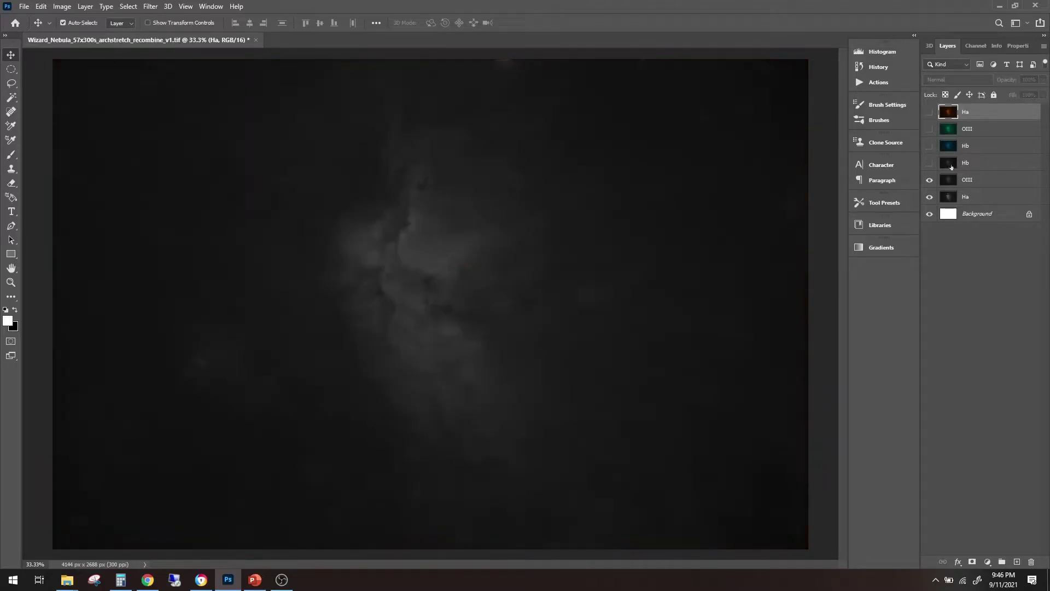
click(965, 180)
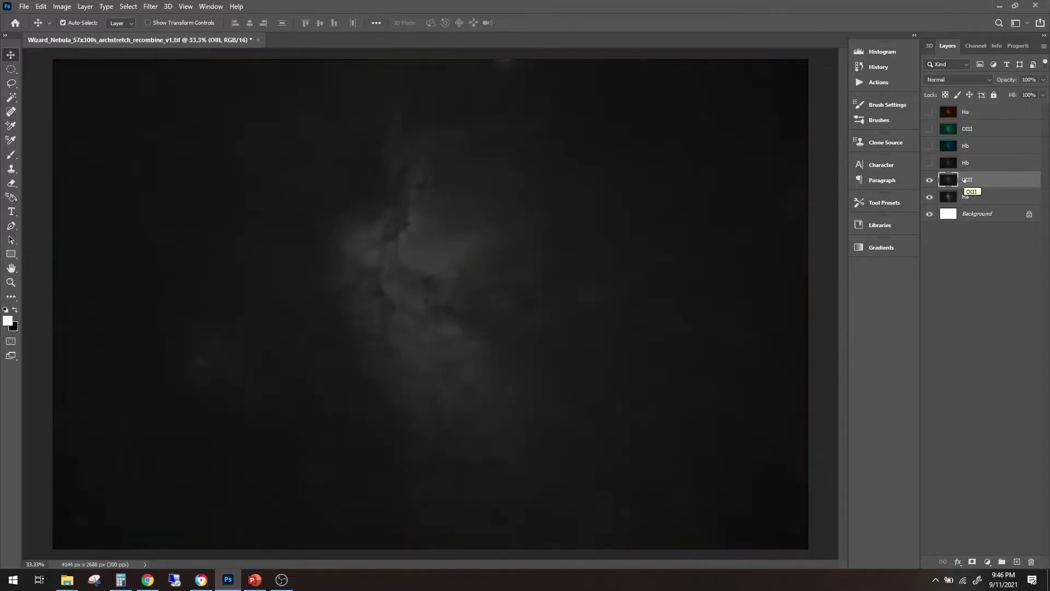
key(ctrl+a)
click(930, 112)
Show the green OIII layer and add a layer mask to the top Ha layer
click(930, 129)
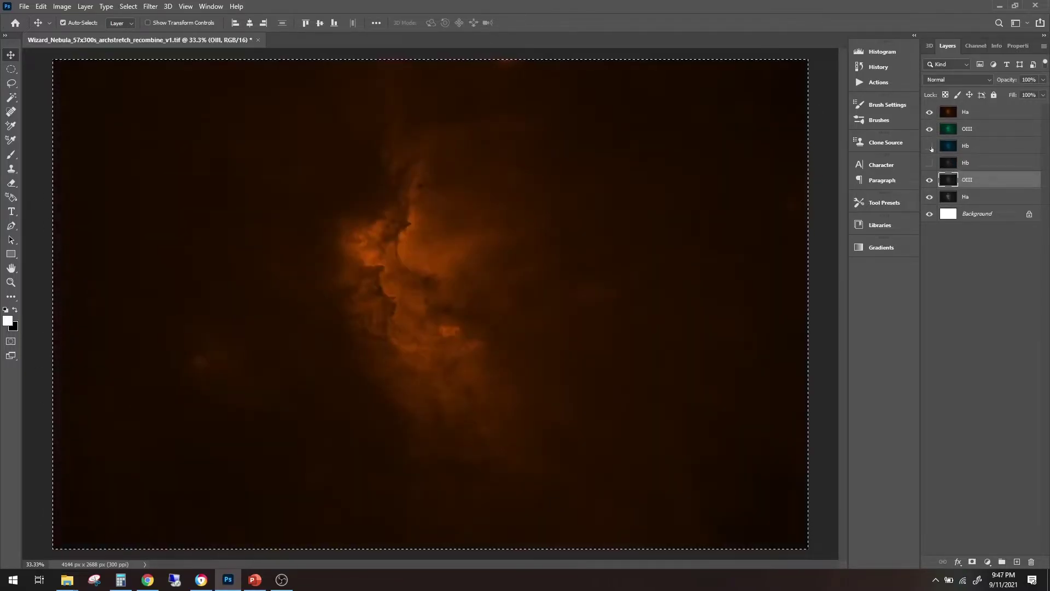
click(974, 114)
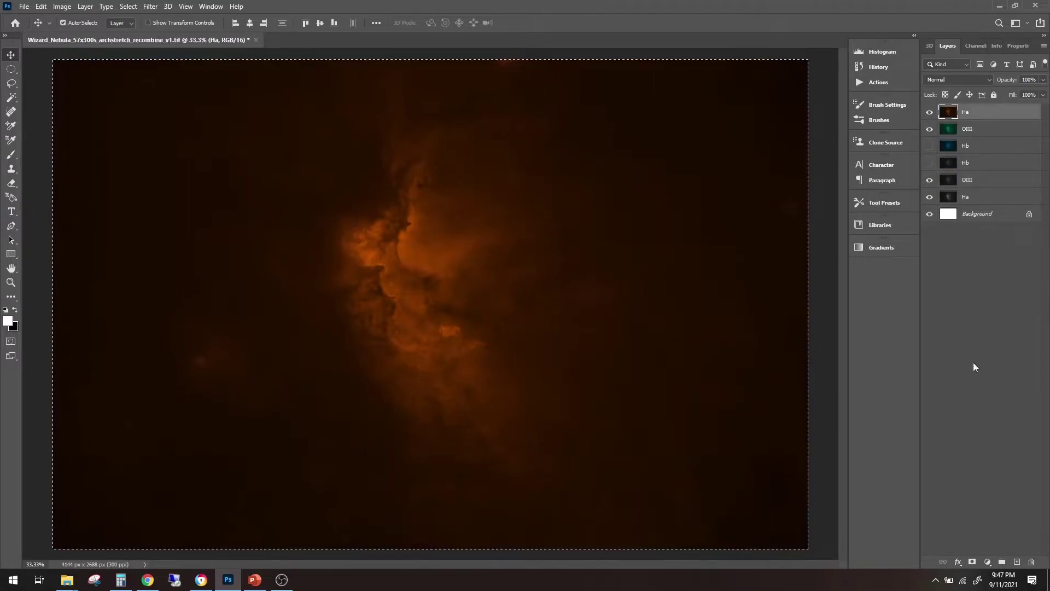
click(973, 562)
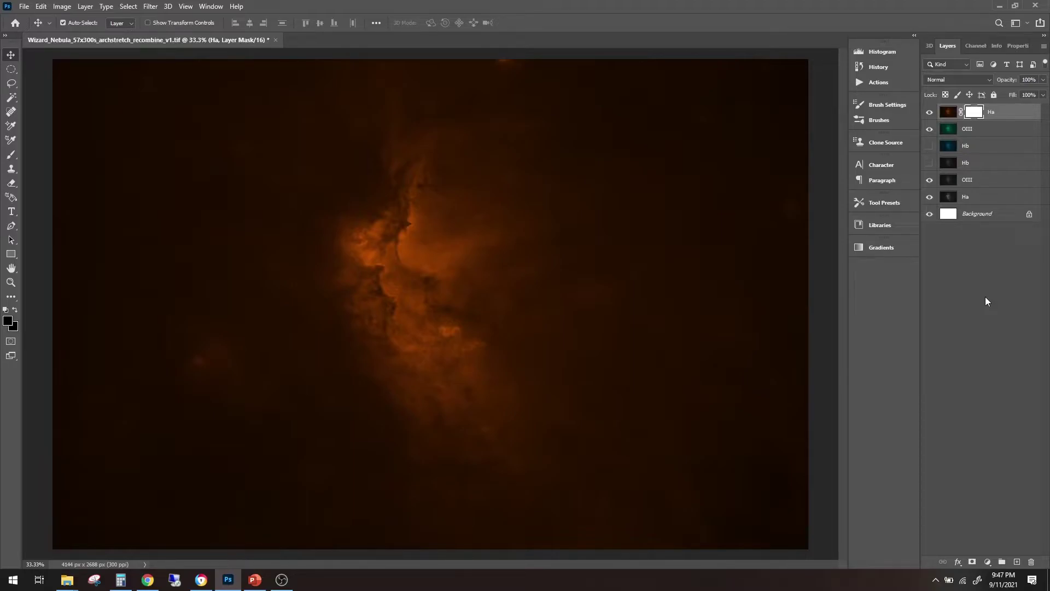
Paste the greyscale OIII image into the Ha layer mask and invert it
alt+click(975, 118)
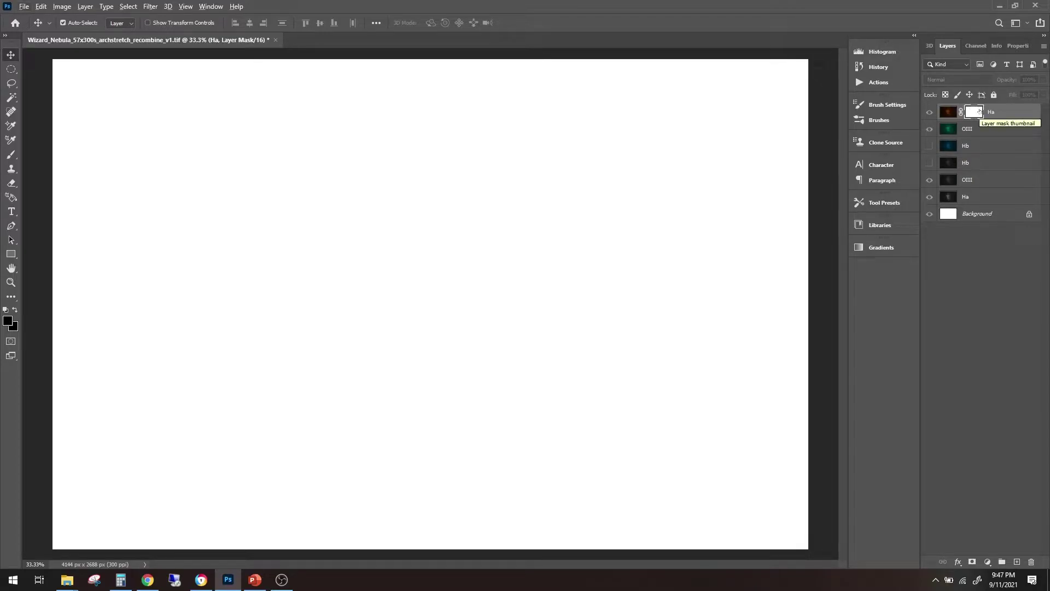
key(ctrl+v)
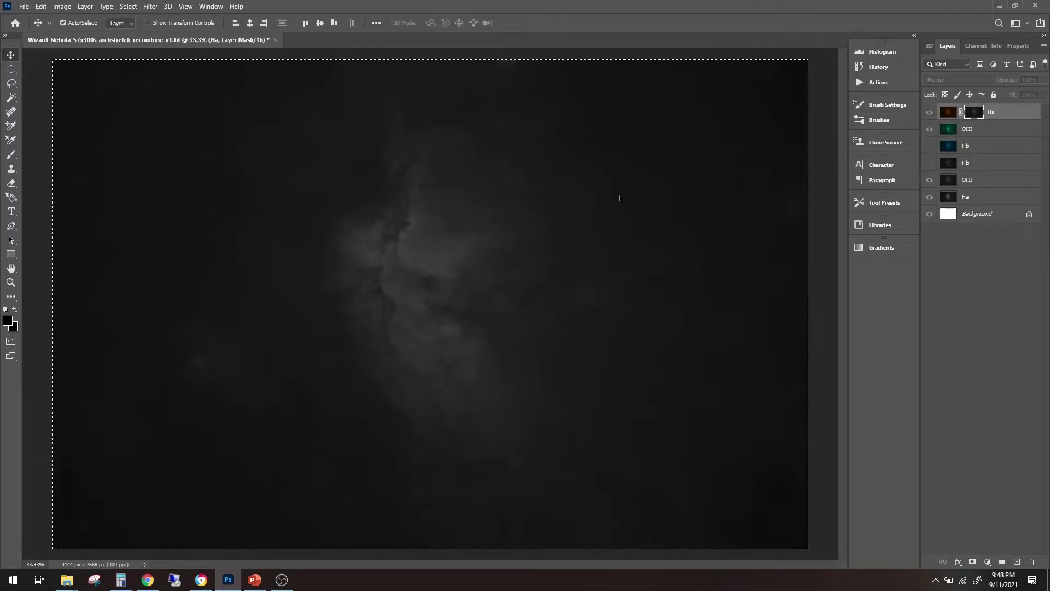
key(ctrl+i)
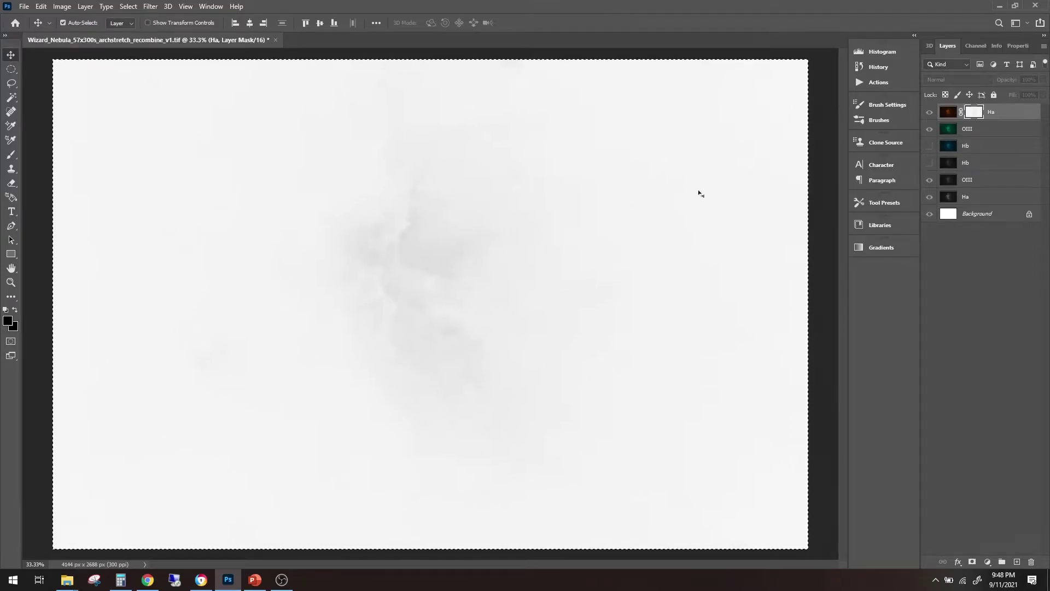
click(949, 112)
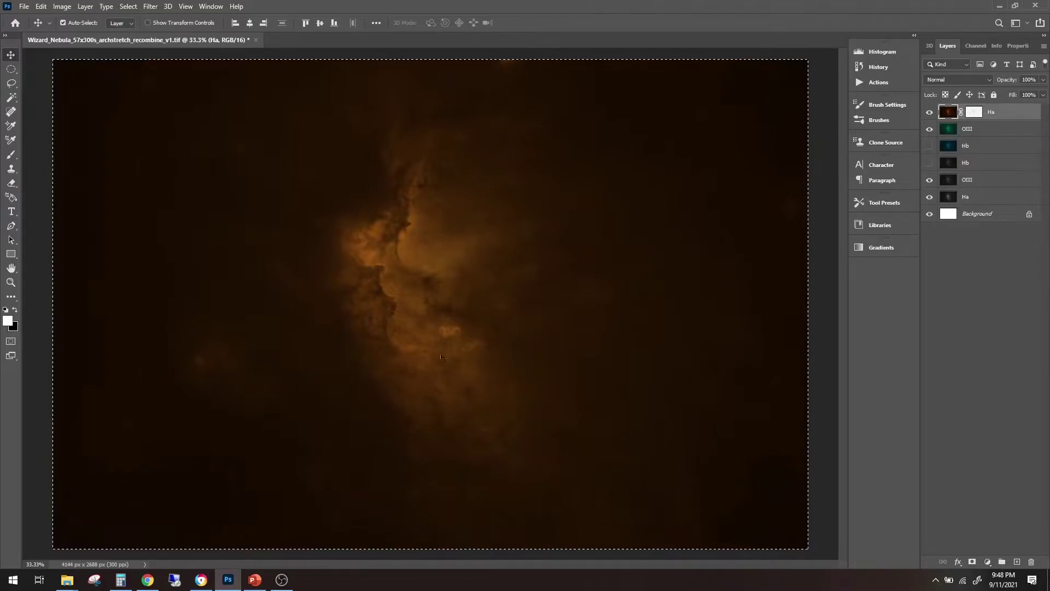
Disable and re-enable the Ha layer mask to compare, then view the mask alone
click(975, 117)
right_click(975, 118)
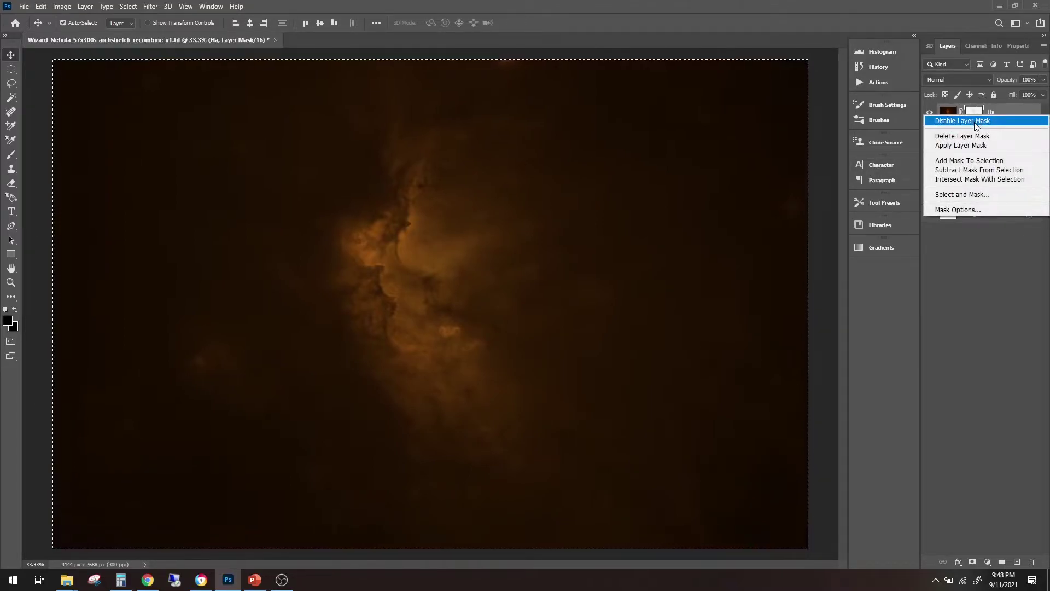
click(977, 124)
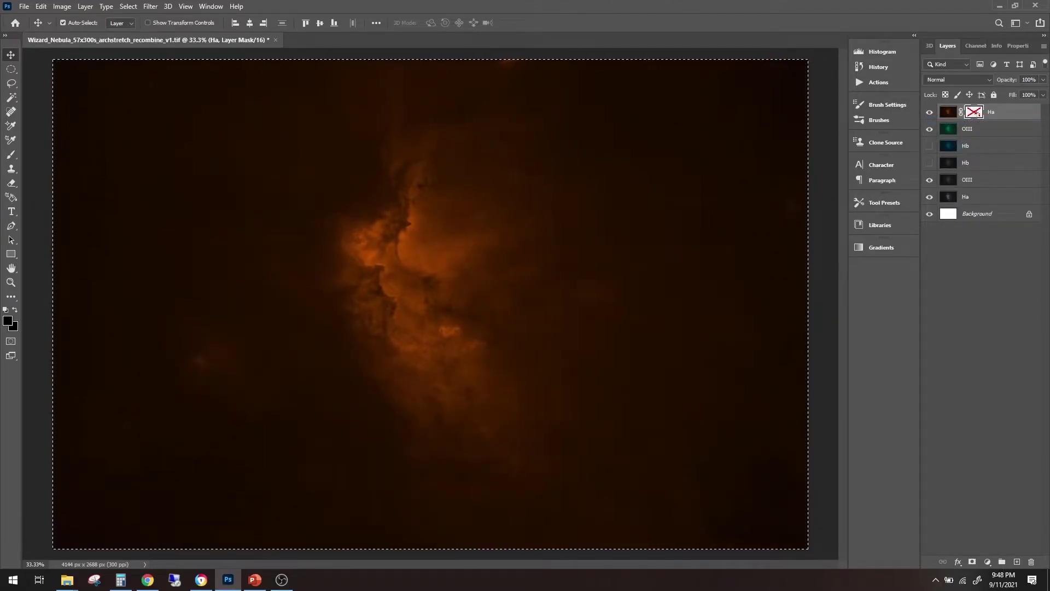
right_click(977, 114)
click(977, 118)
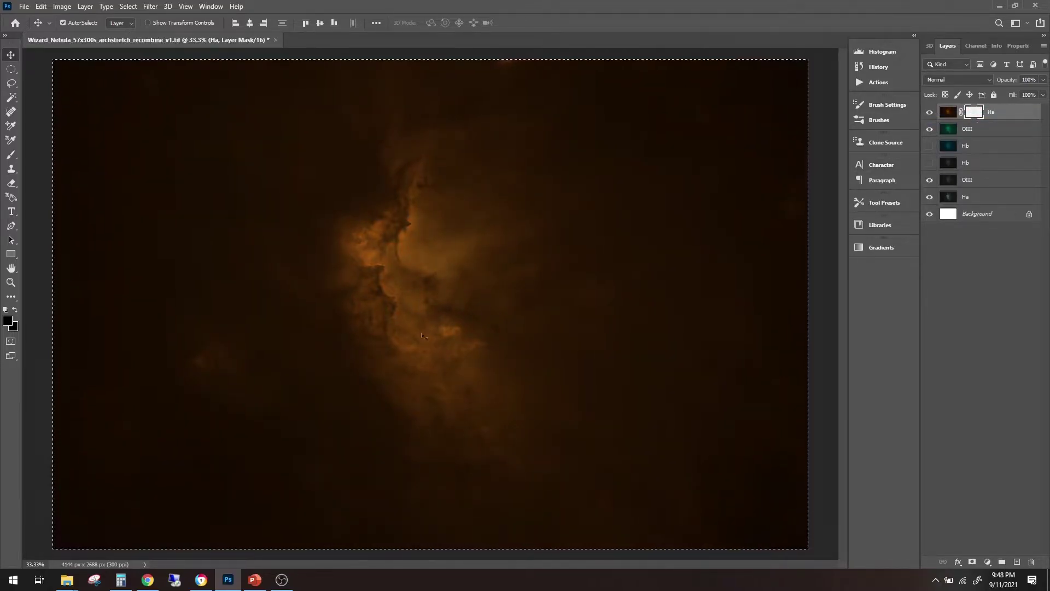
alt+click(975, 114)
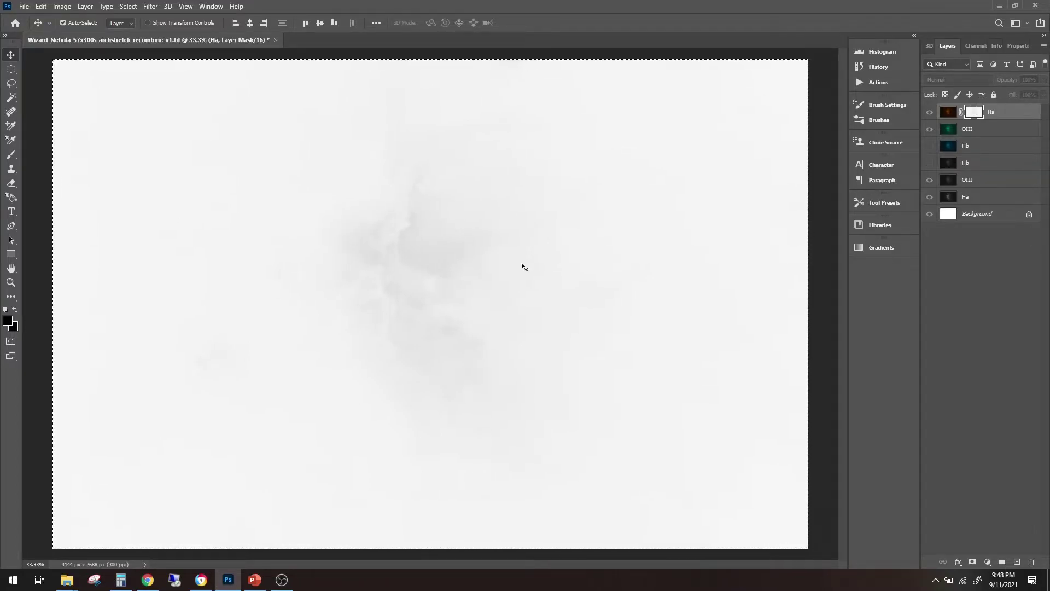
Set Levels on the Ha mask to input 202 / 1.00 / 250
key(ctrl)
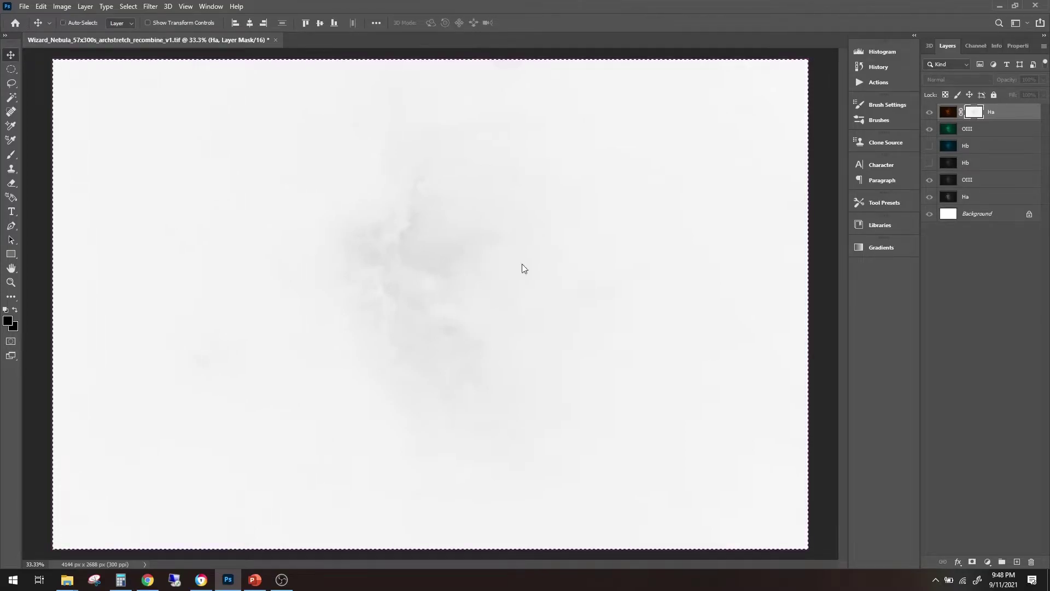
key(ctrl+l)
drag(773, 268, 647, 259)
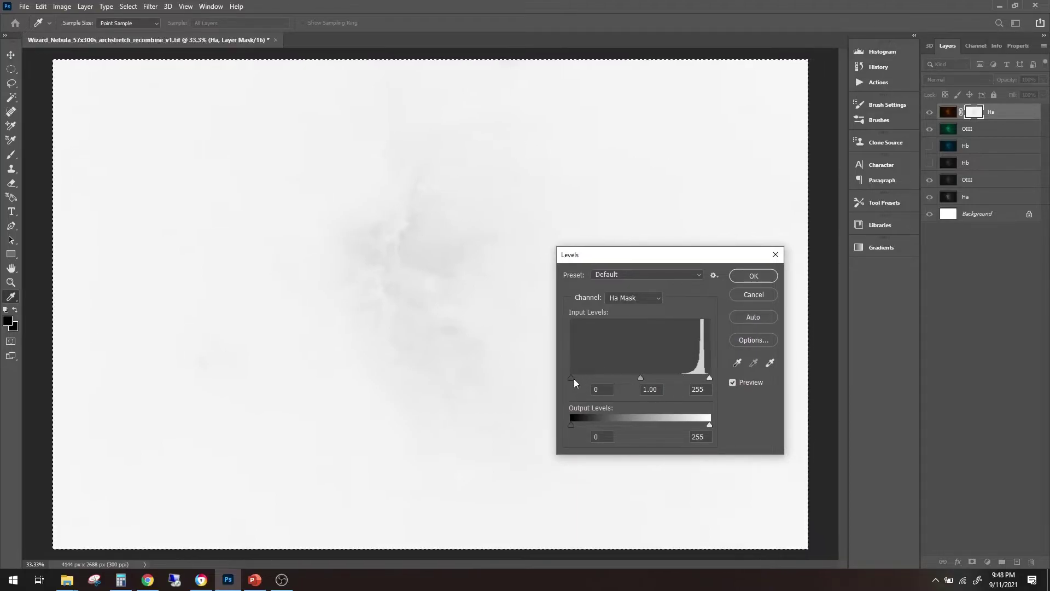
drag(573, 378, 574, 378)
drag(651, 378, 708, 377)
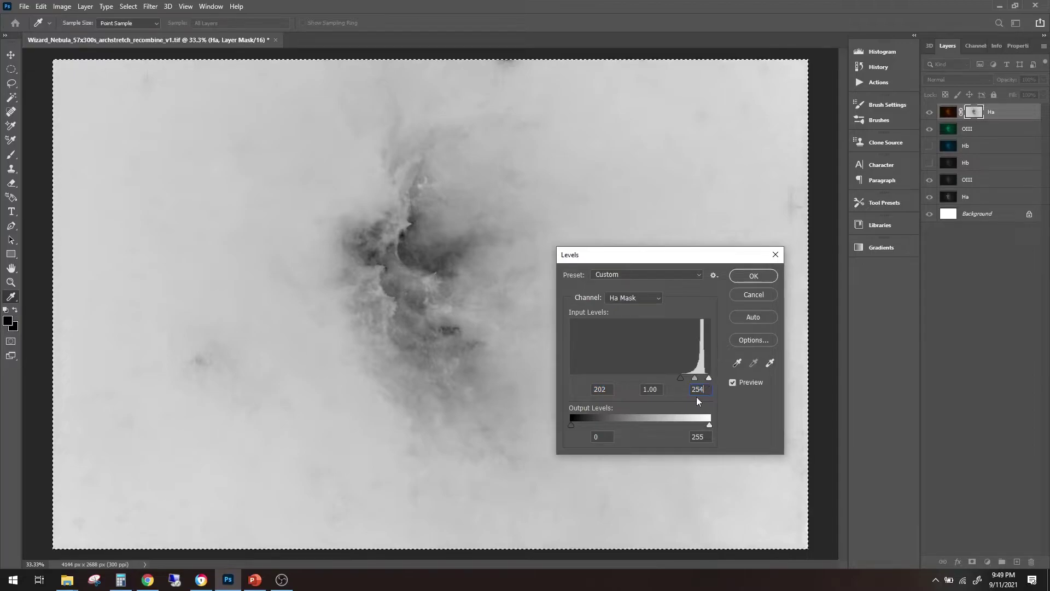
key(Up)
key(Down)
key(Down)
key(Down)
key(Down)
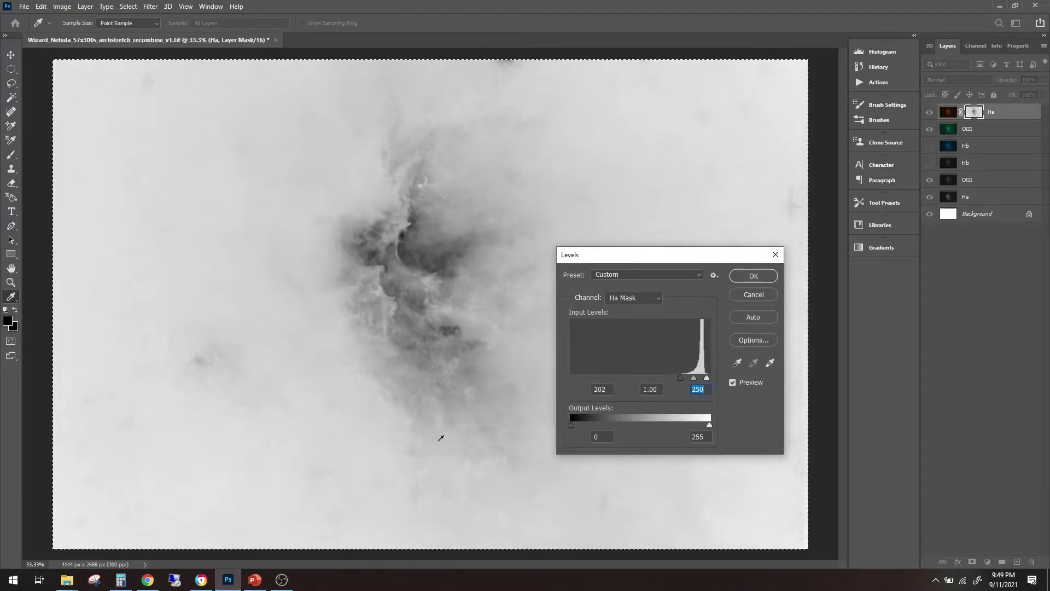
Apply the 202 / 1.00 / 250 Levels adjustment to the Ha mask
click(759, 280)
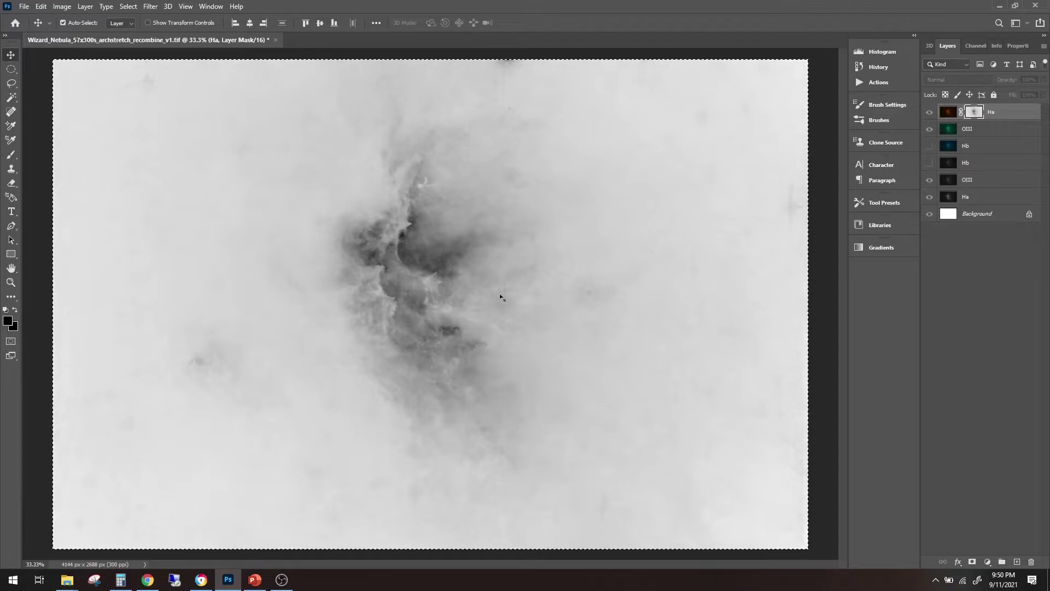
Apply Curves to the Ha mask, lifting the black point and bending the midtones to 120 → 135
key(ctrl+m)
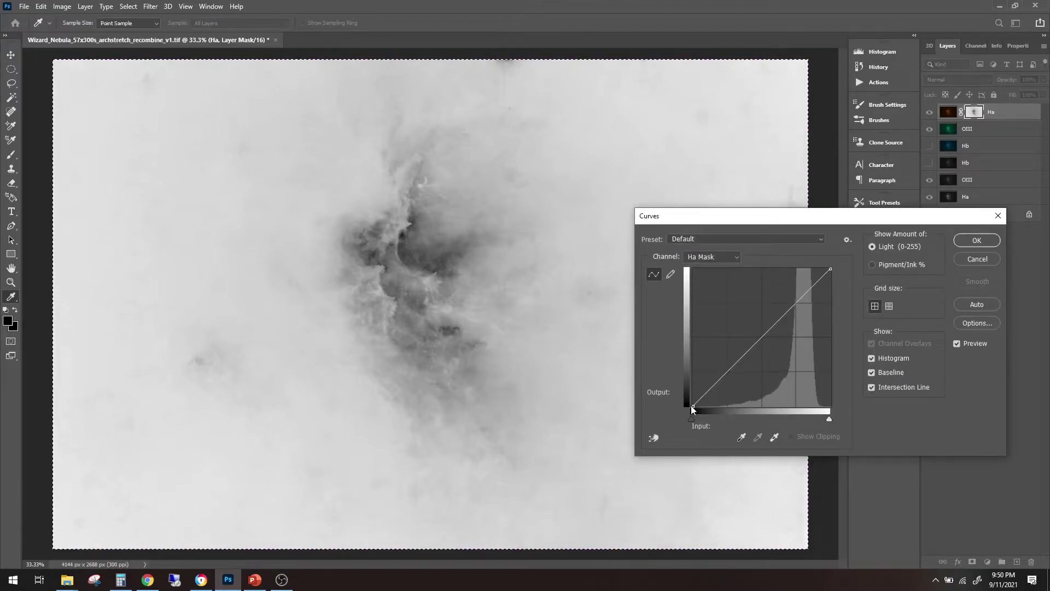
click(693, 406)
drag(691, 404, 666, 357)
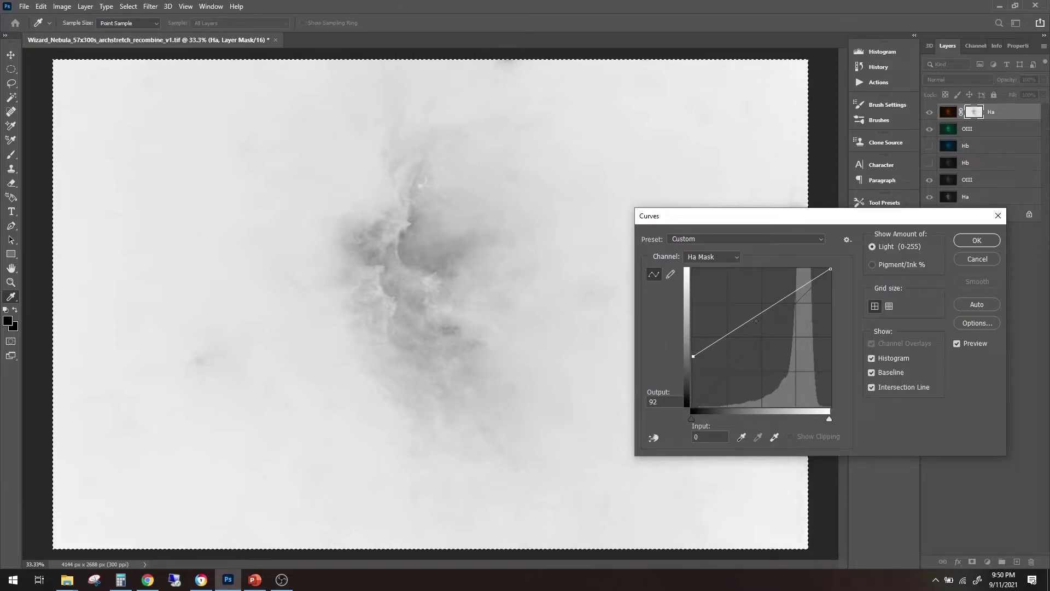
drag(755, 316, 758, 333)
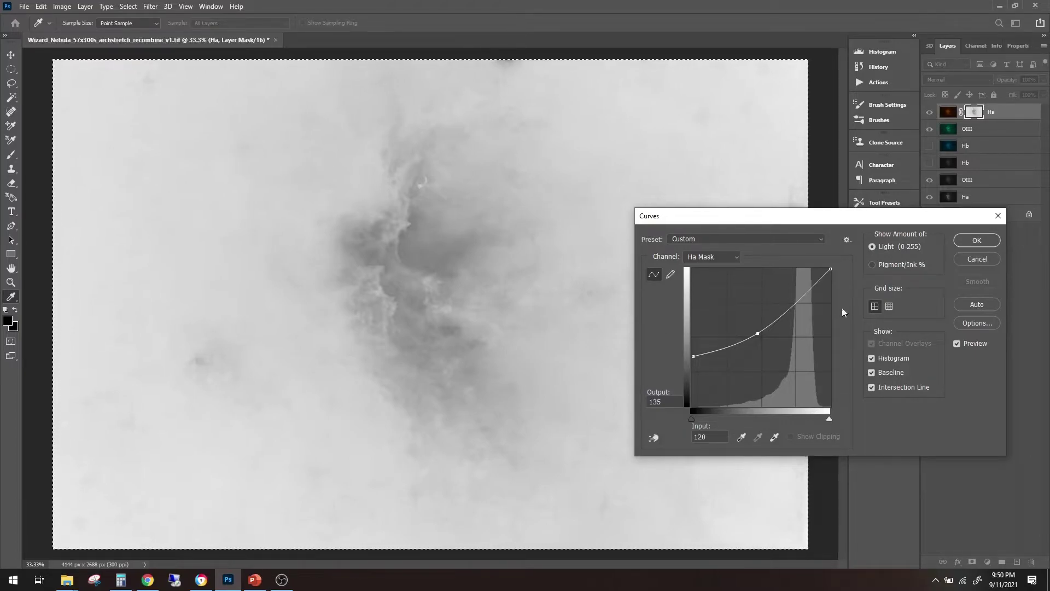
click(977, 240)
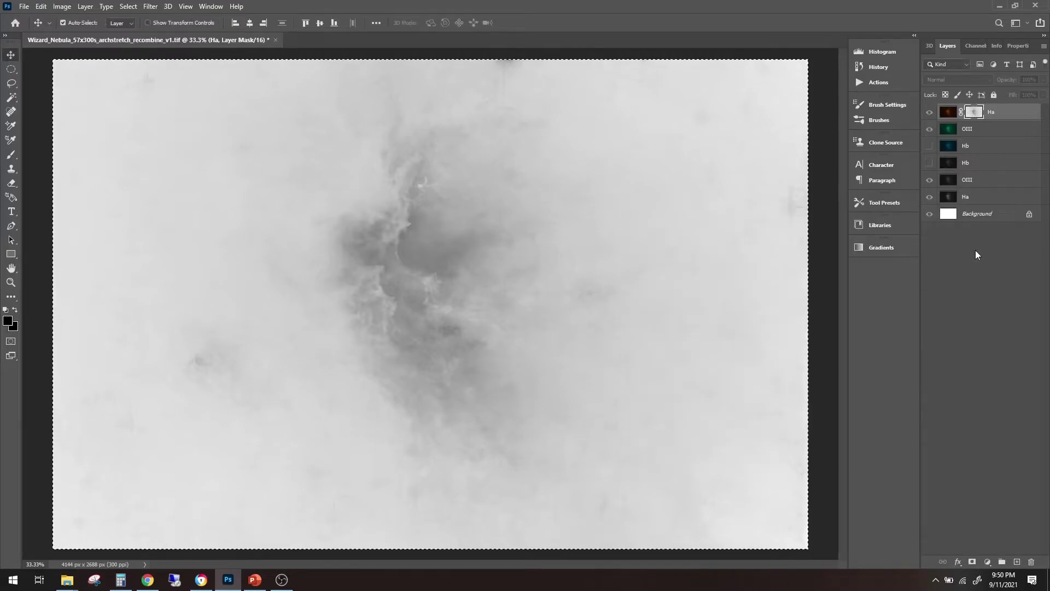
Switch editing from the Ha mask back to the Ha layer's colour image
click(948, 112)
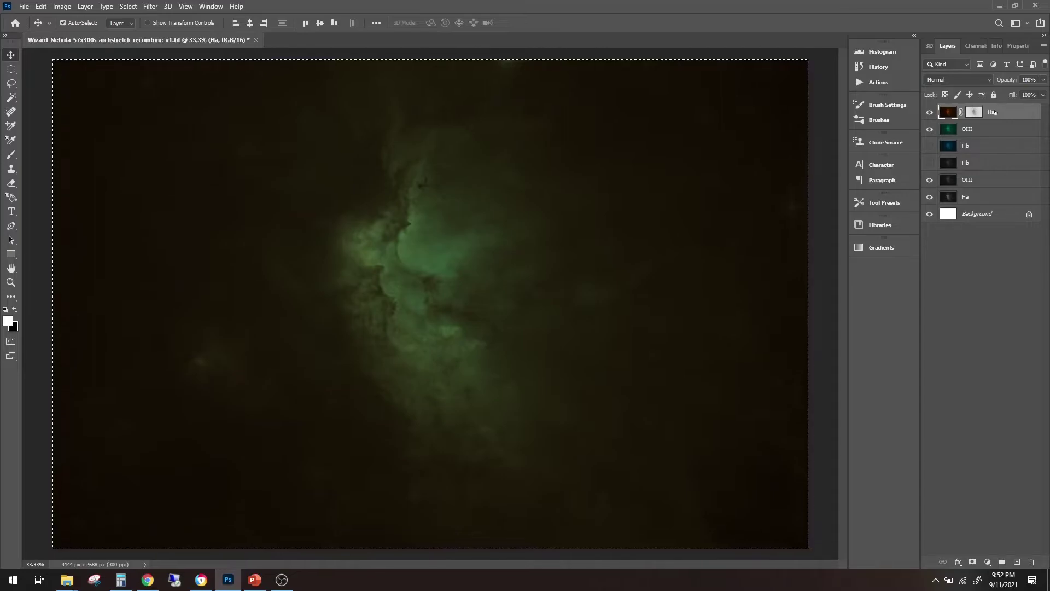
Stamp all visible layers into a new merged layer and hide the OIII and Ha layers
key(ctrl)
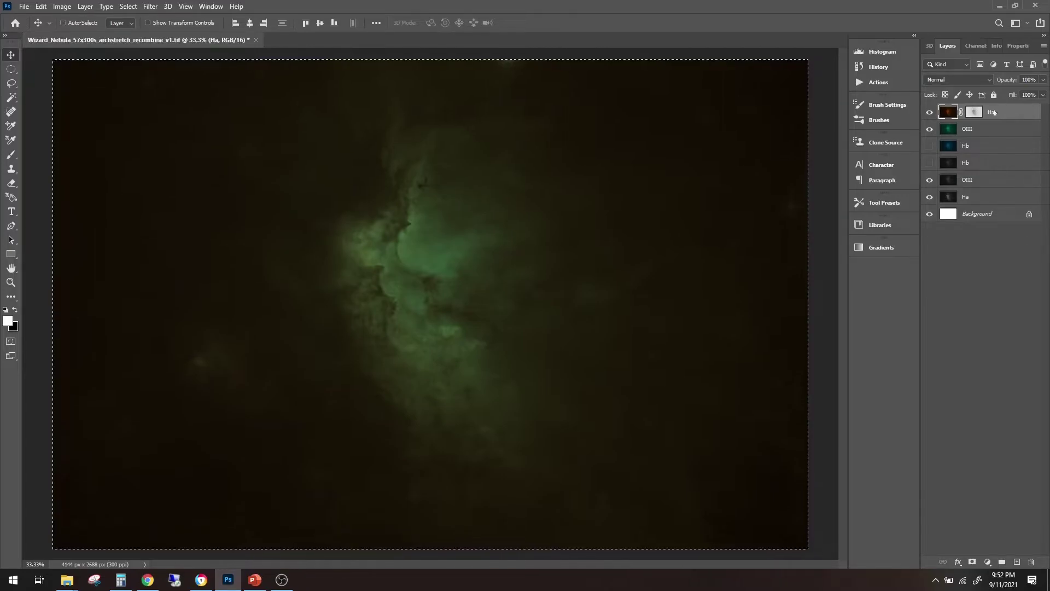
key(ctrl+alt+shift+e)
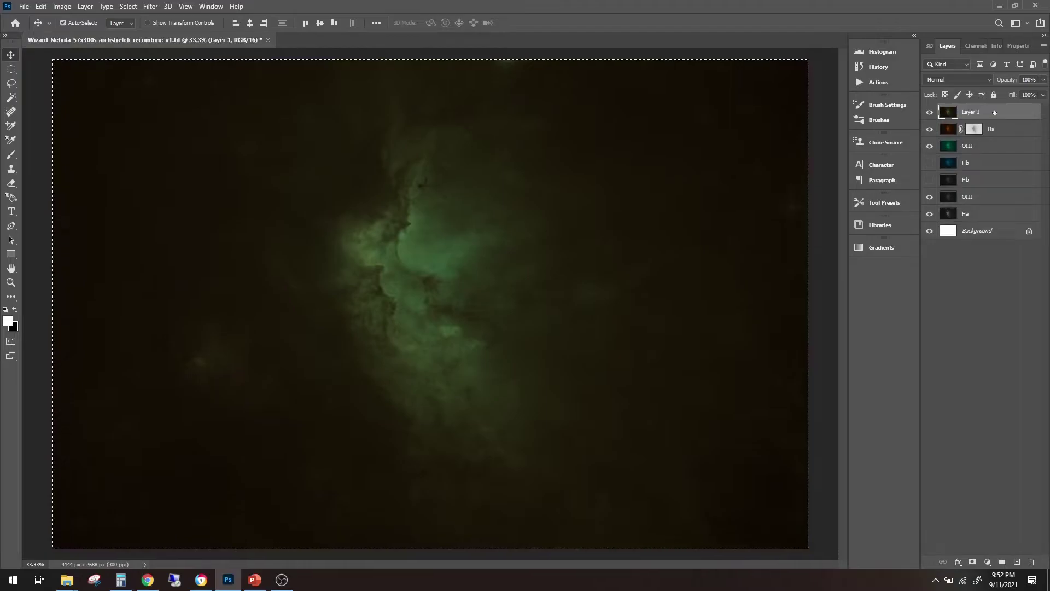
click(931, 147)
click(930, 130)
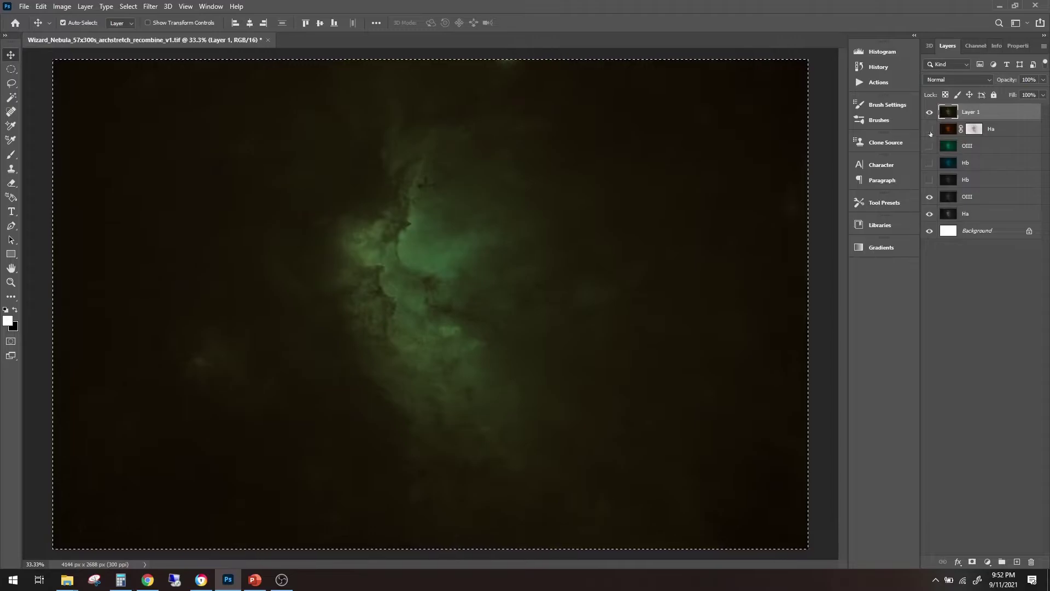
Move the Hb layer beneath the merged layer and rename the merged layer 'HaOIII'
click(968, 180)
drag(972, 167, 980, 125)
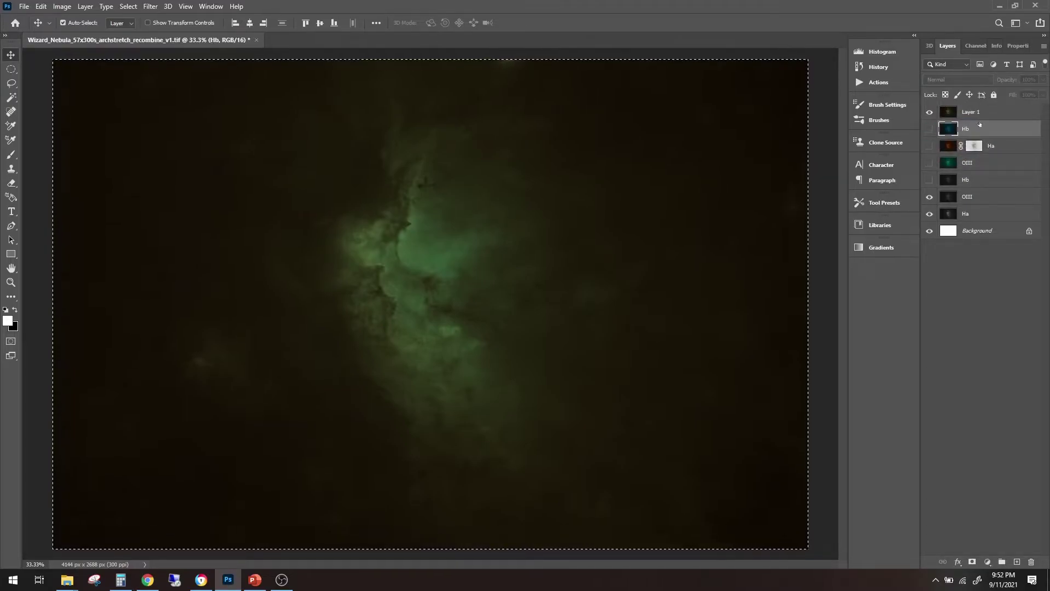
double_click(976, 111)
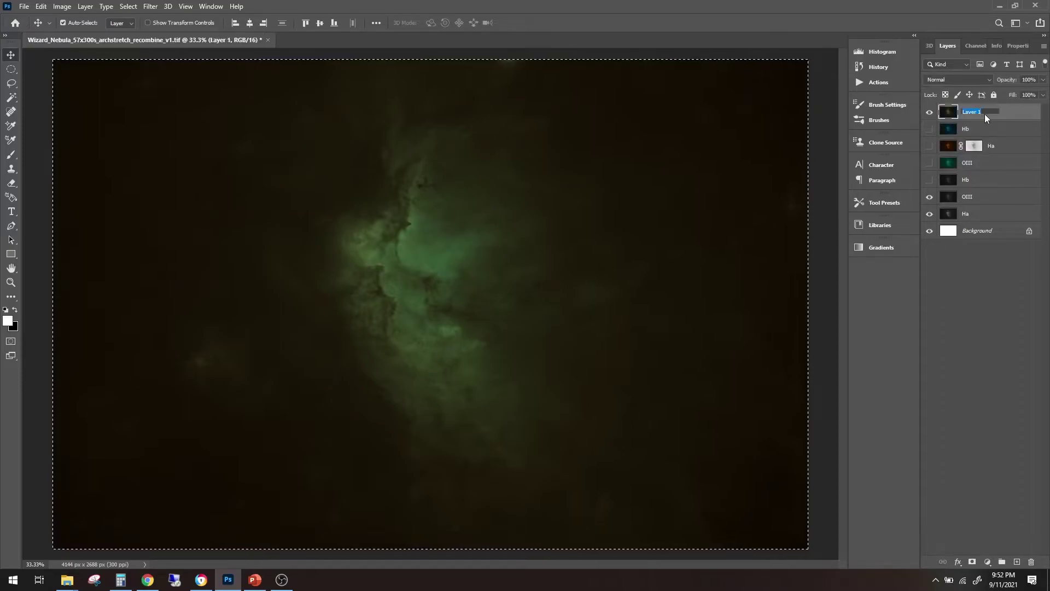
text(HaOIII)
key(Return)
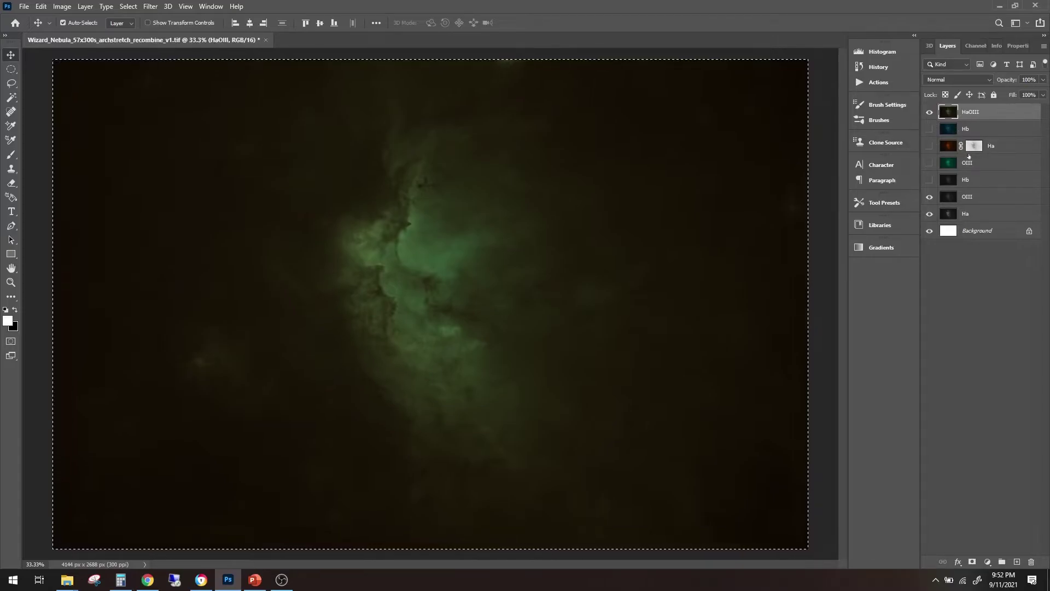
Hide the lower OIII layer, show the lower Hb, keep HaOIII and upper Hb visible, and select HaOIII
click(929, 198)
click(929, 114)
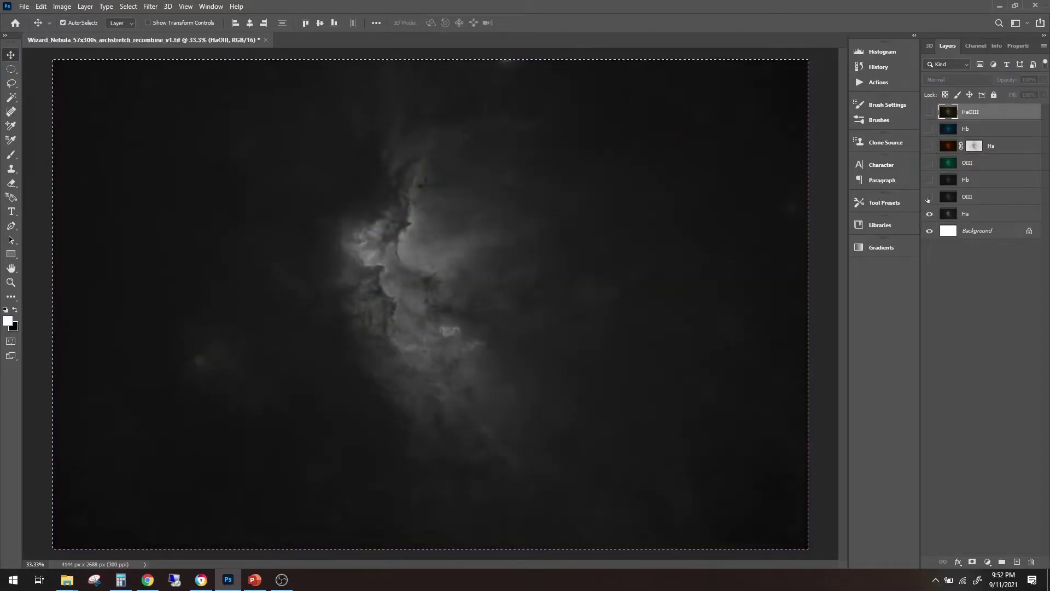
click(929, 180)
click(971, 182)
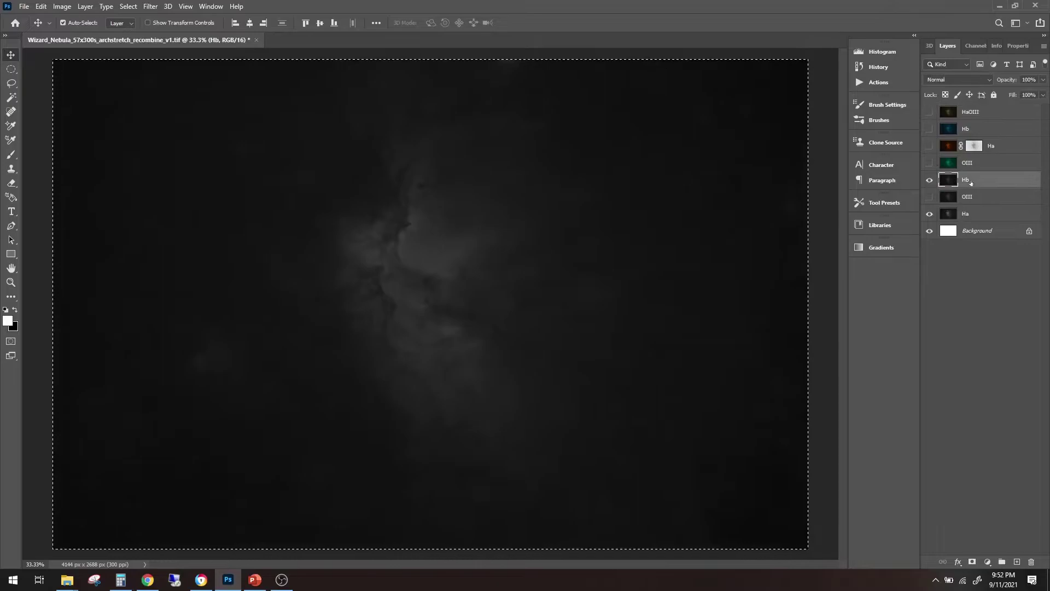
key(ctrl)
click(929, 112)
click(930, 129)
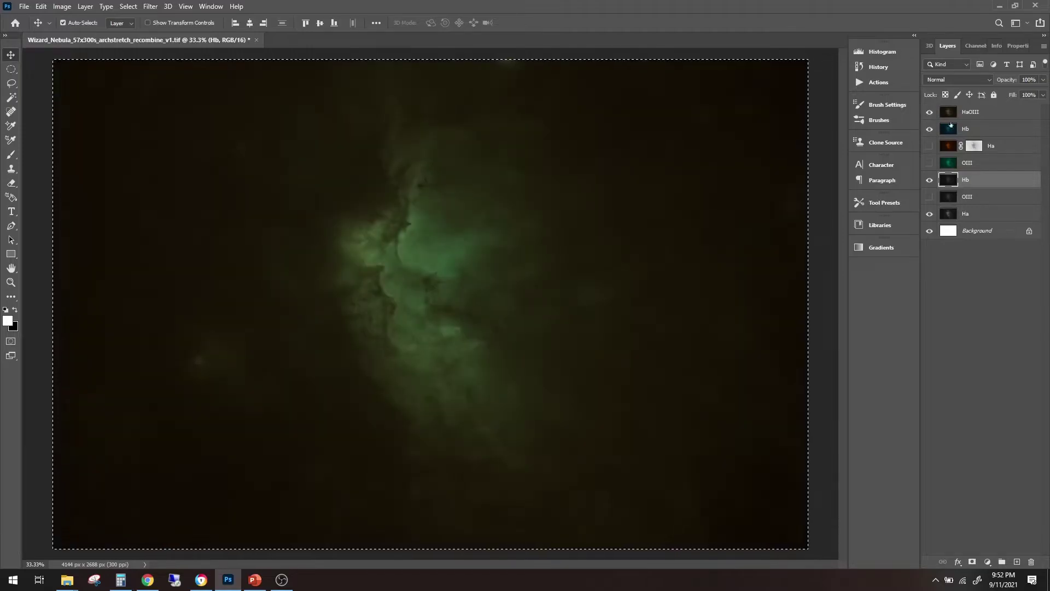
click(969, 113)
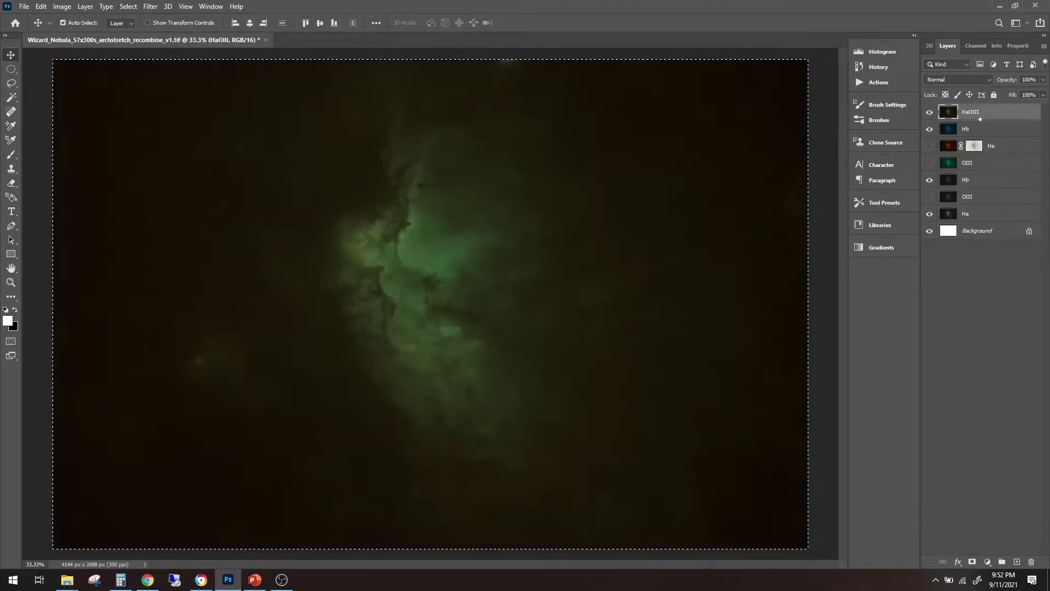
Add a mask to HaOIII, paste the grayscale nebula into it and invert it
click(973, 564)
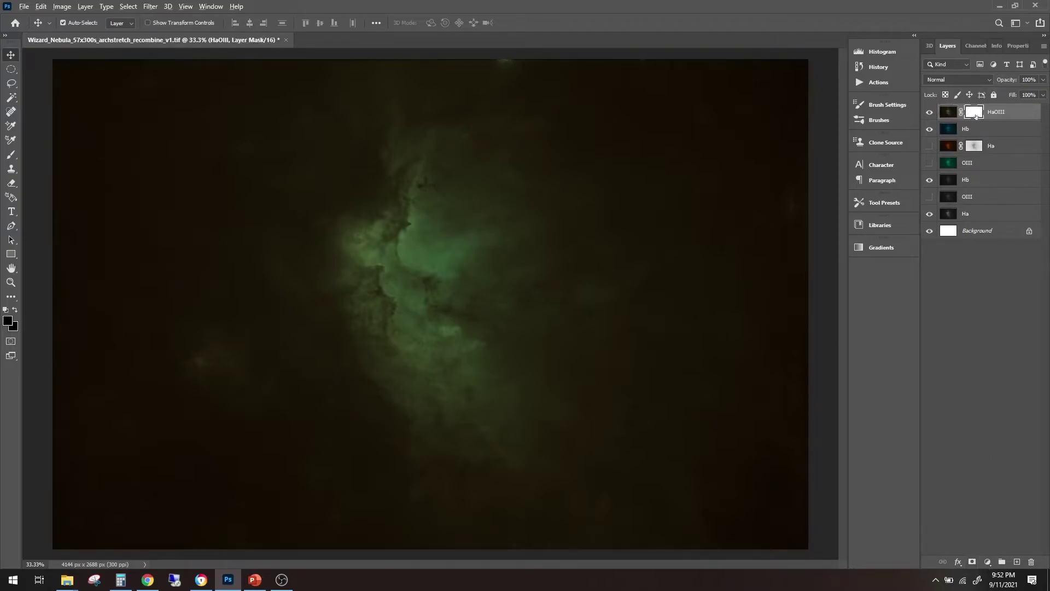
alt+click(976, 117)
key(ctrl+v)
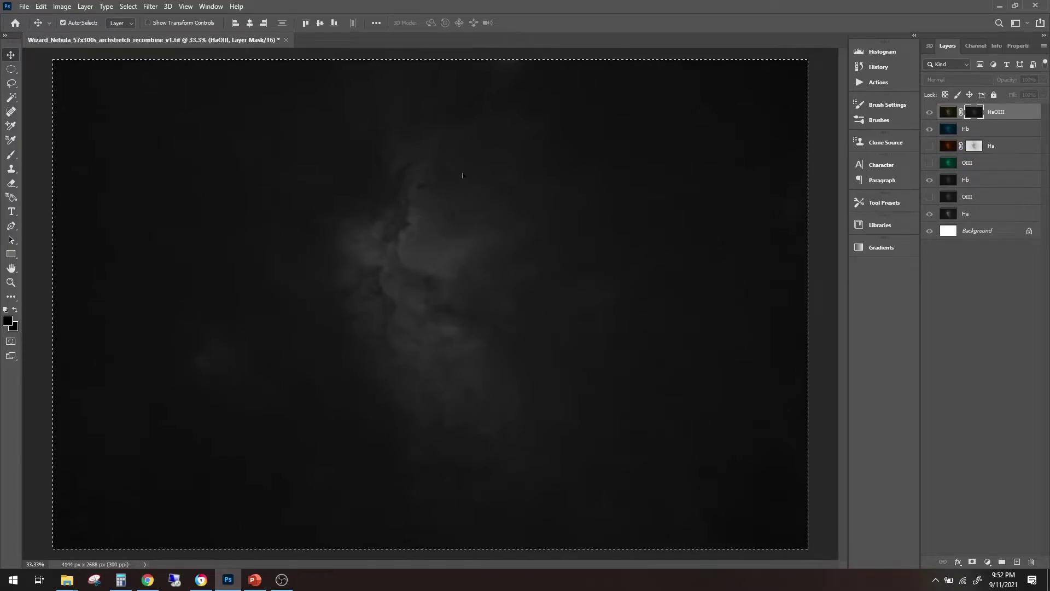
key(ctrl+i)
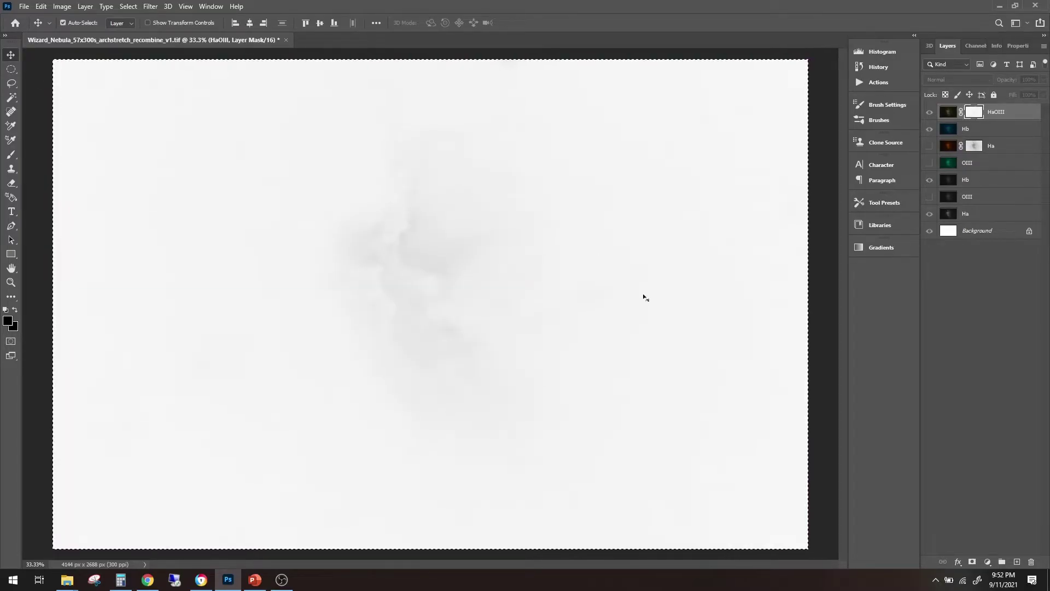
Apply Levels of 204 / 1.00 / 250 to the HaOIII mask
key(ctrl+l)
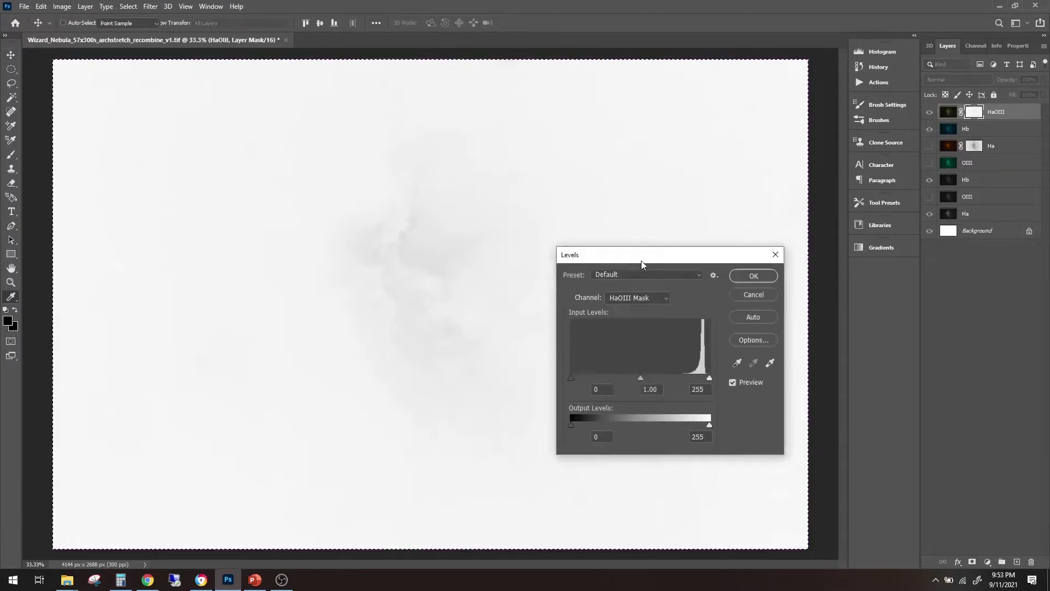
drag(570, 378, 577, 379)
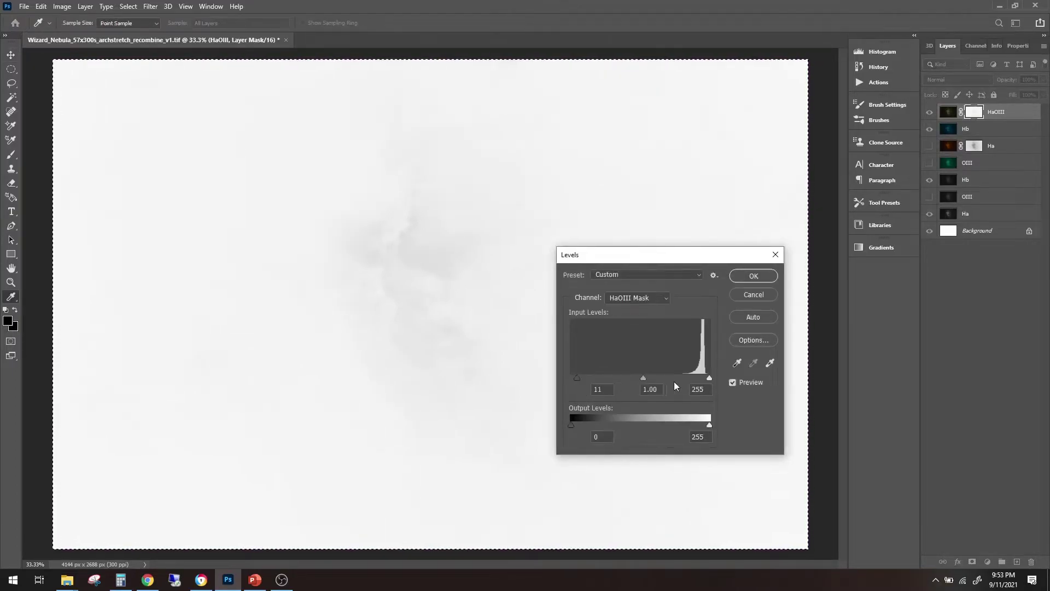
drag(685, 376, 682, 375)
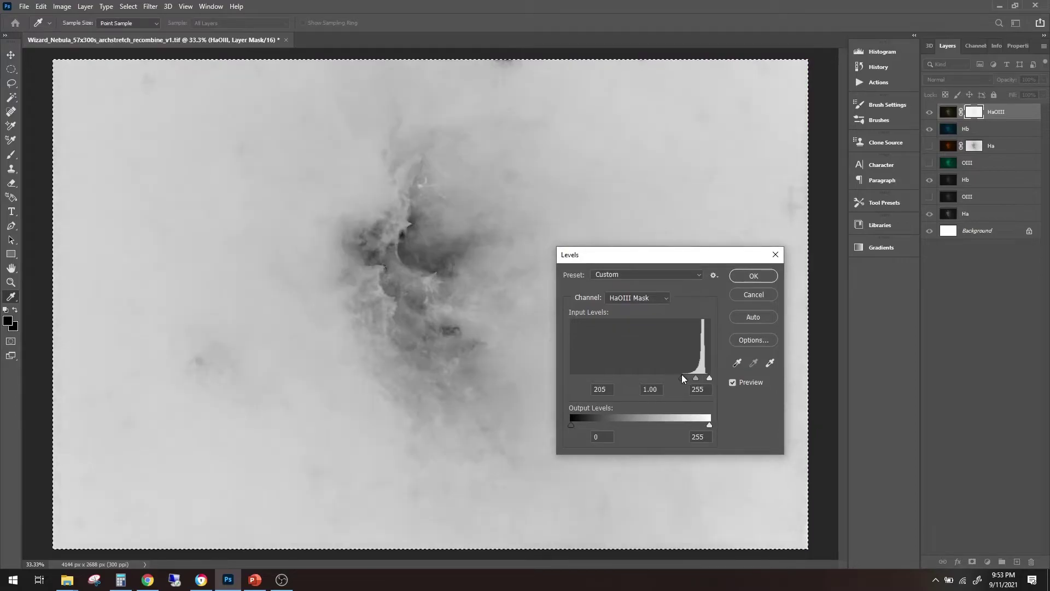
drag(710, 379, 706, 380)
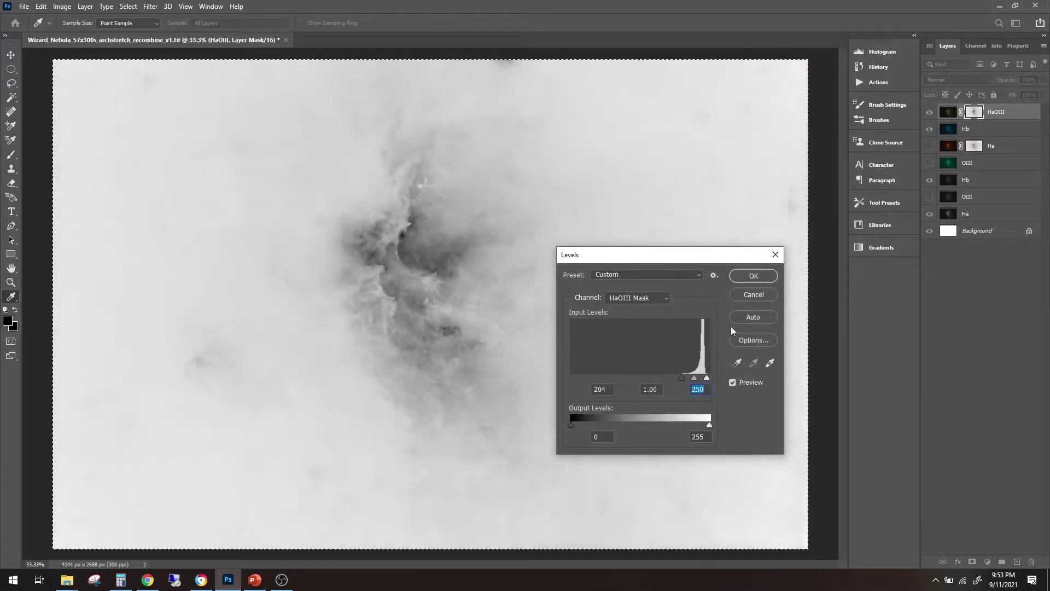
click(753, 273)
Apply a shadow-lifting curve with a midpoint at input 123, output 137 to the HaOIII mask
key(ctrl+m)
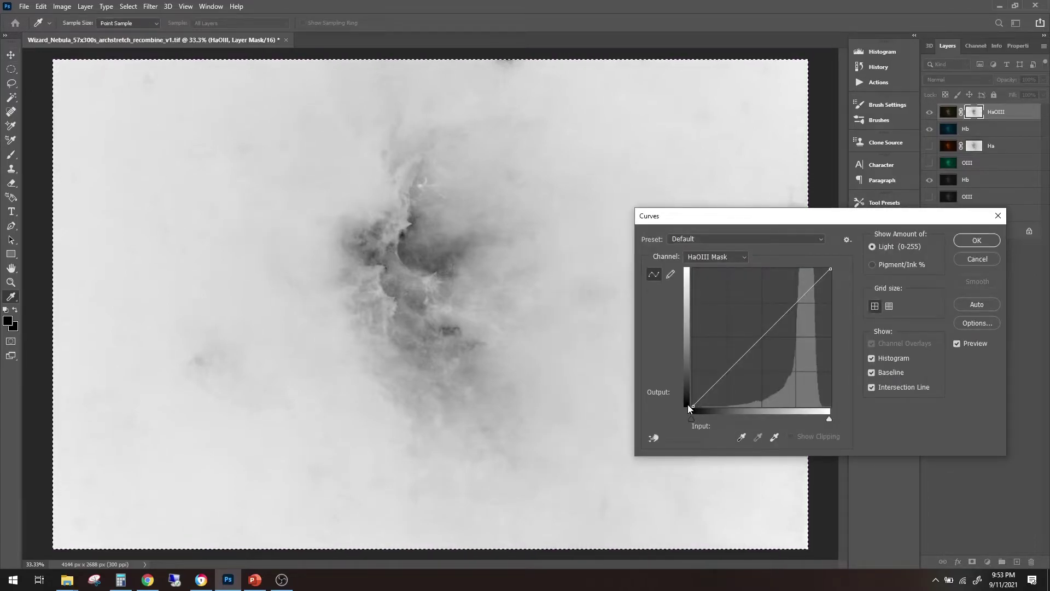
drag(691, 405, 682, 352)
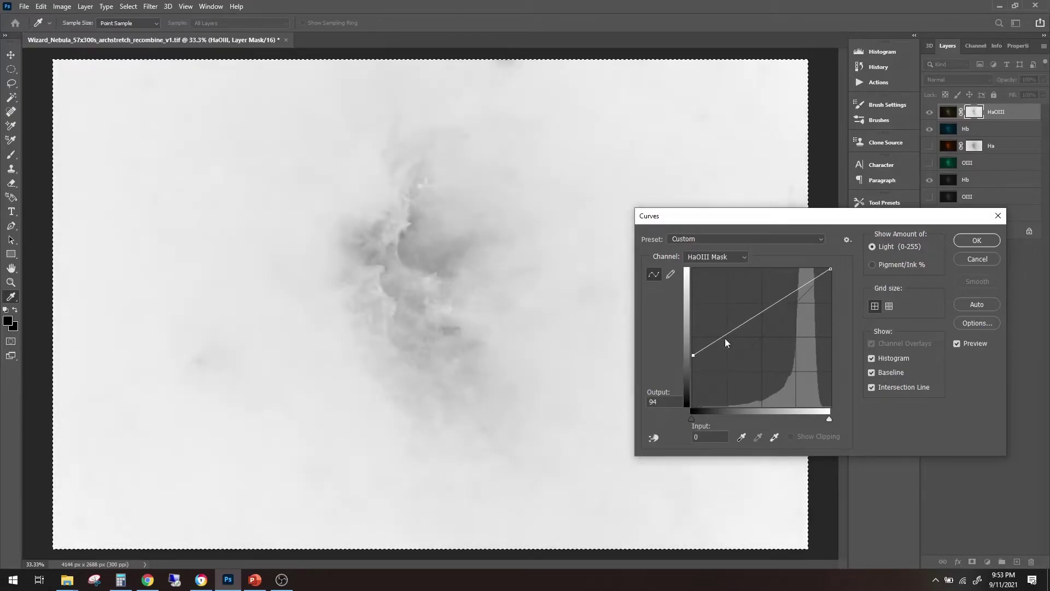
drag(761, 314, 760, 332)
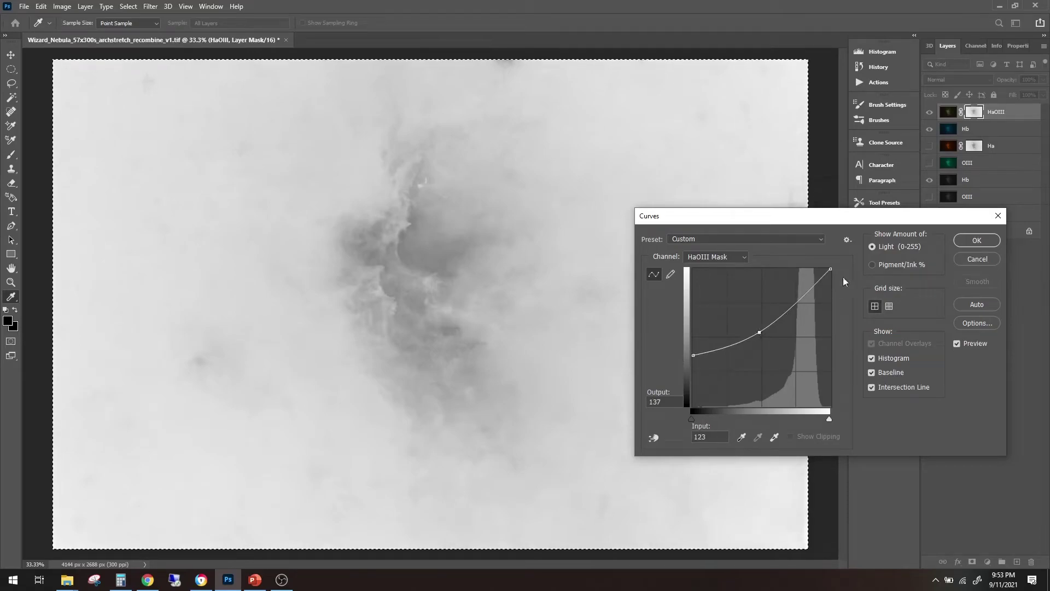
click(975, 241)
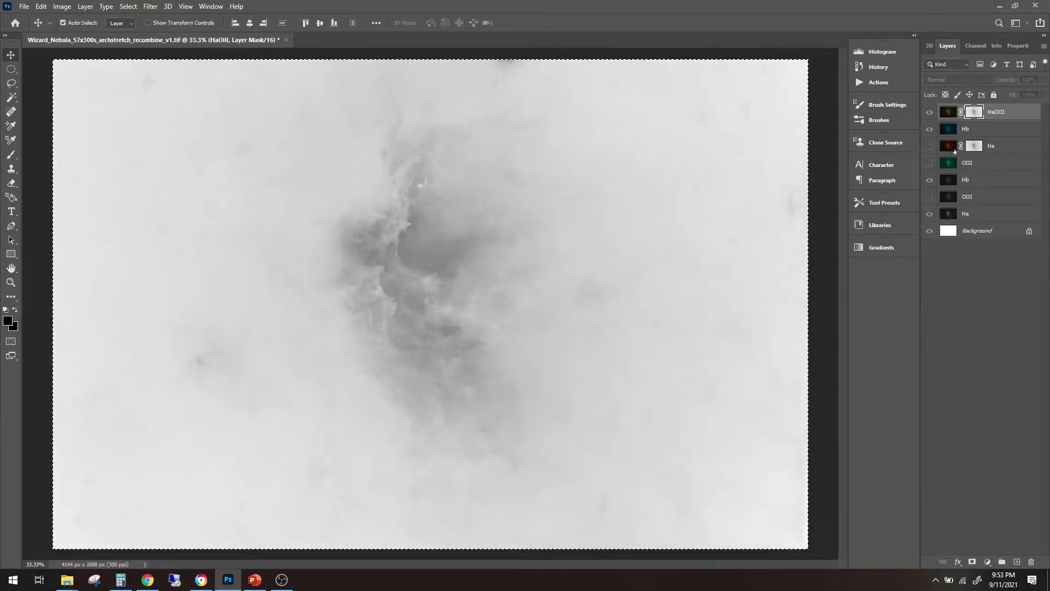
click(948, 111)
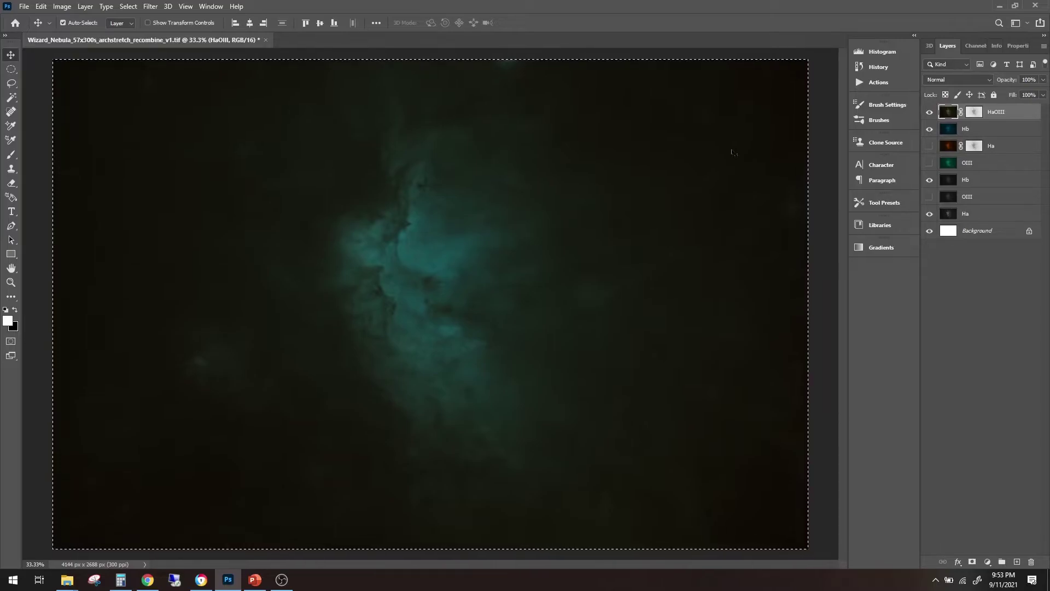
Stamp the visible layers into a new merged layer named 'HaOIIIHb'
key(ctrl)
key(ctrl+shift+alt+e)
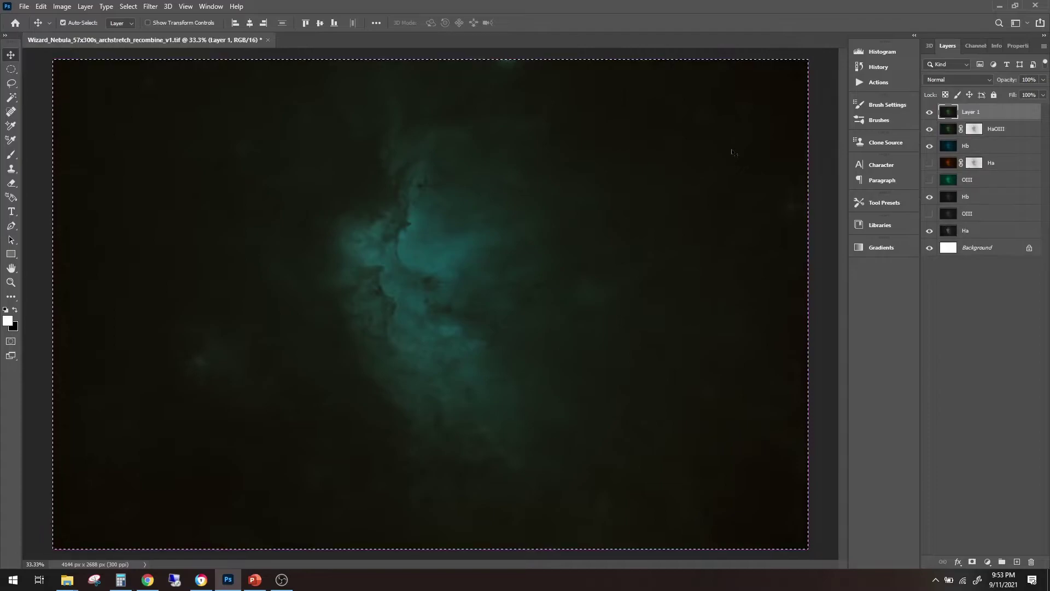
double_click(971, 112)
text(HaOIIIHb)
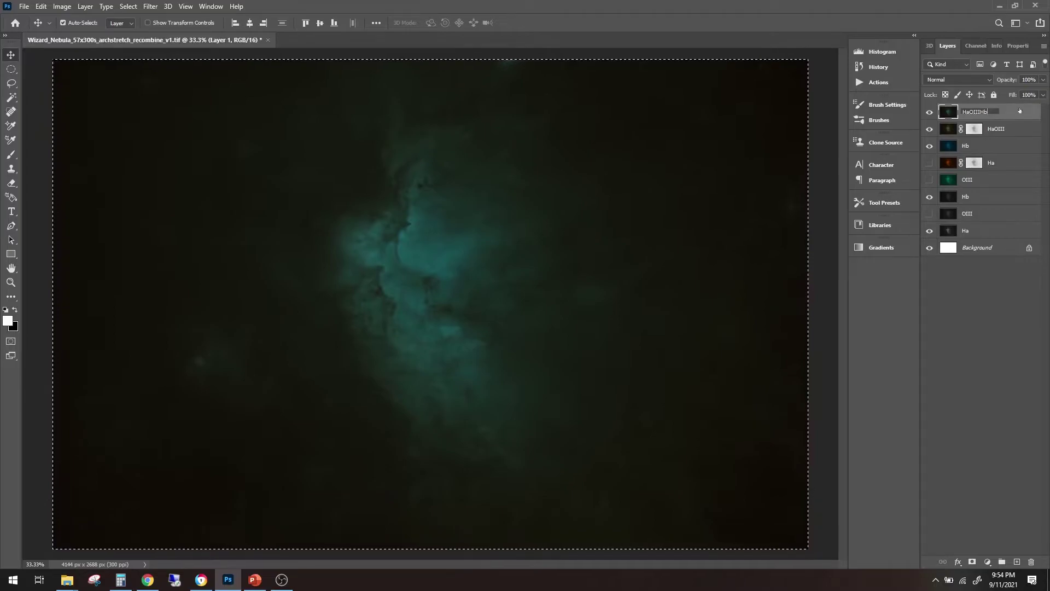
key(Return)
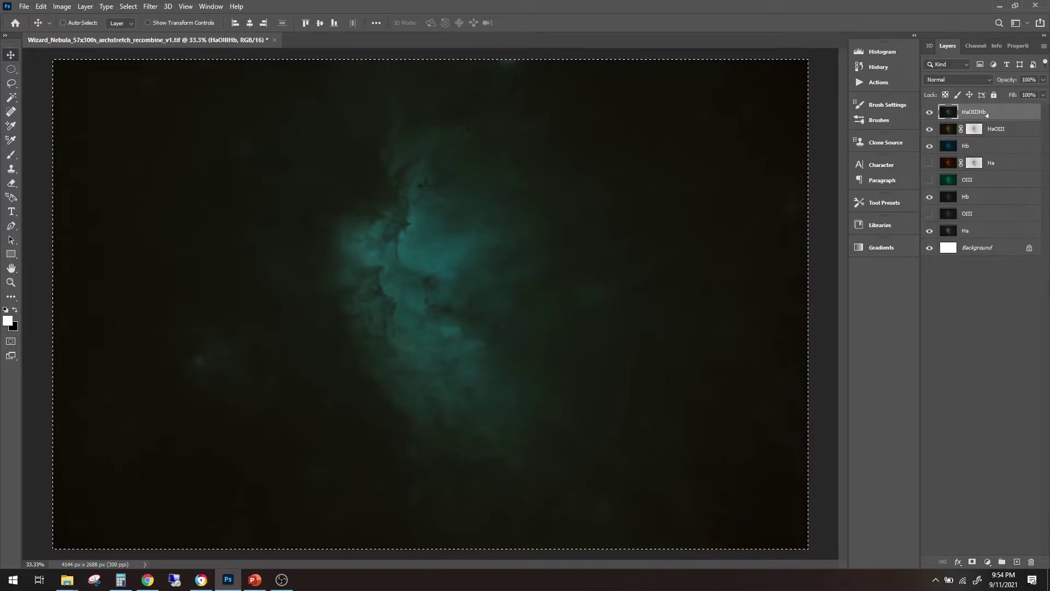
Stamp another merged layer named 'level' and open Levels on it
key(ctrl+alt+shift+e)
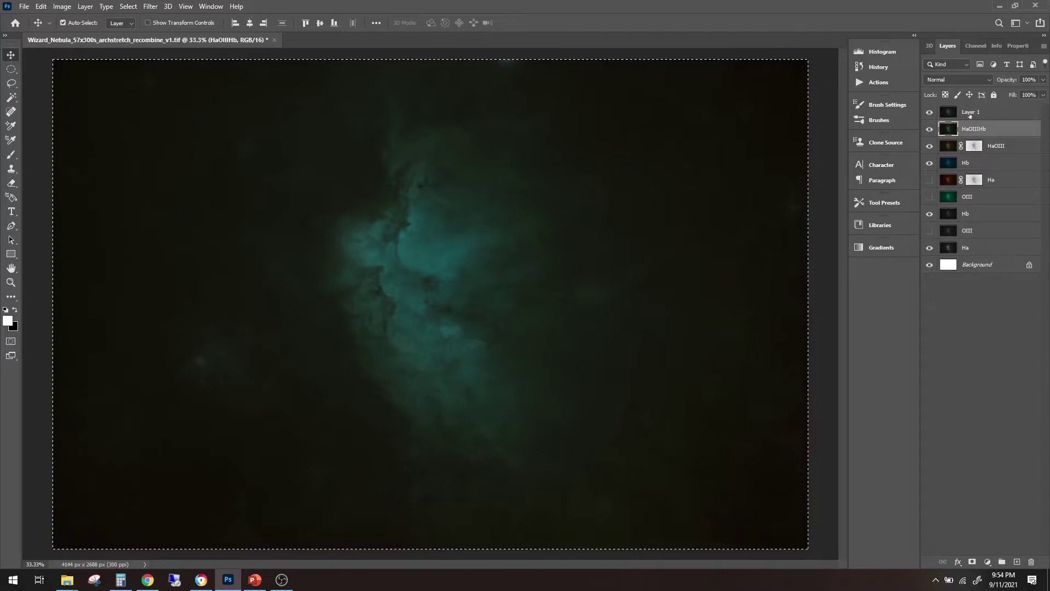
double_click(970, 112)
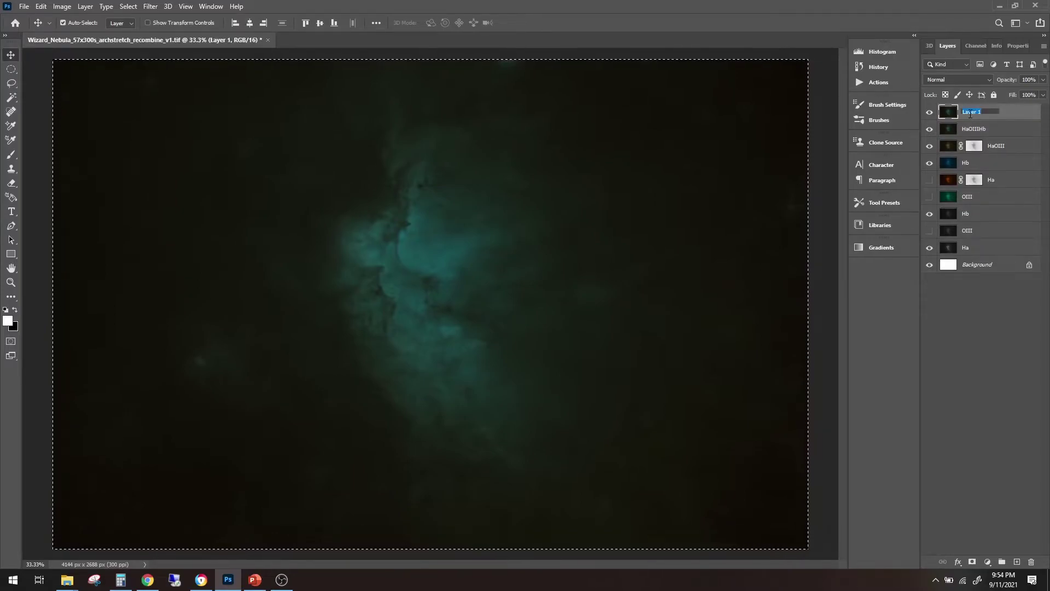
text(level)
key(Return)
key(ctrl+l)
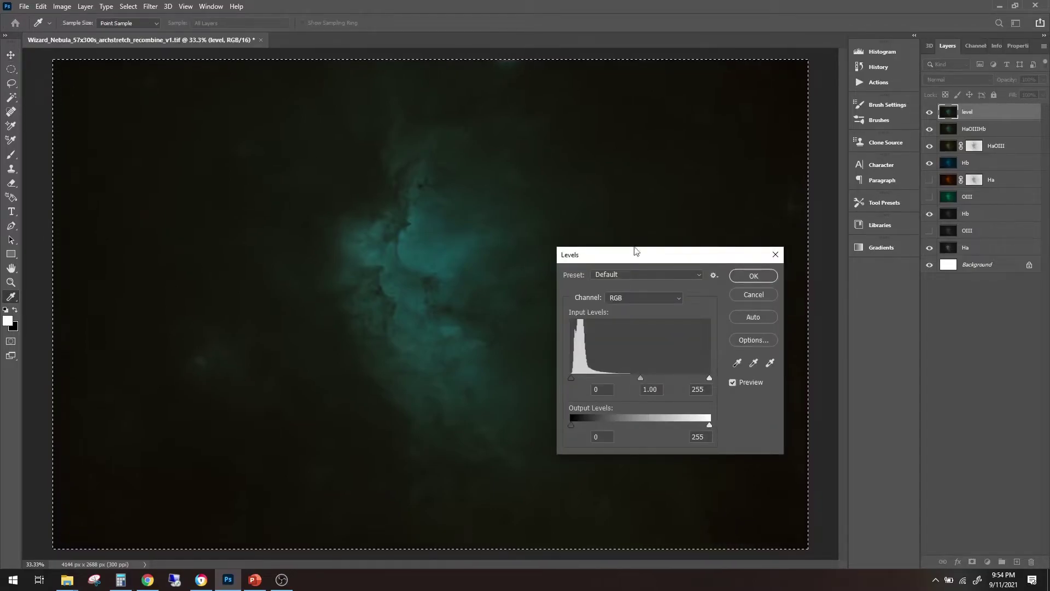
drag(638, 258, 728, 319)
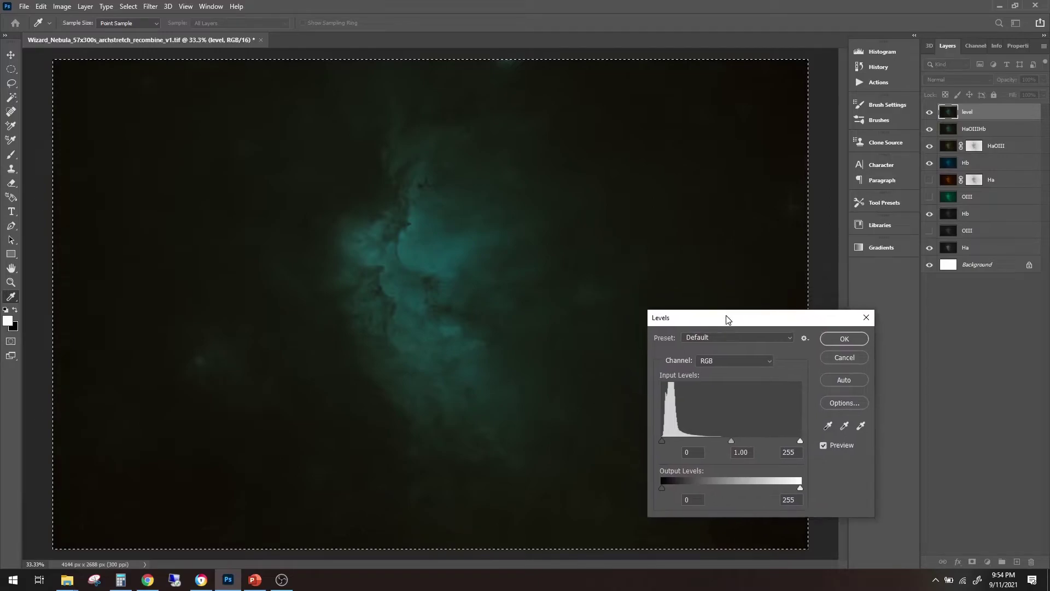
click(724, 361)
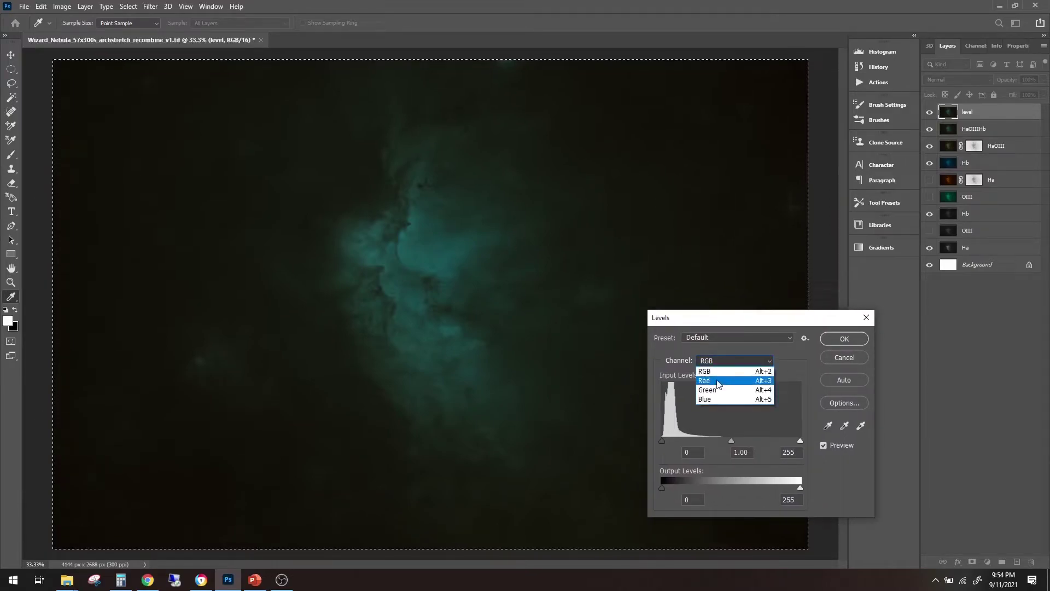
click(715, 382)
click(720, 366)
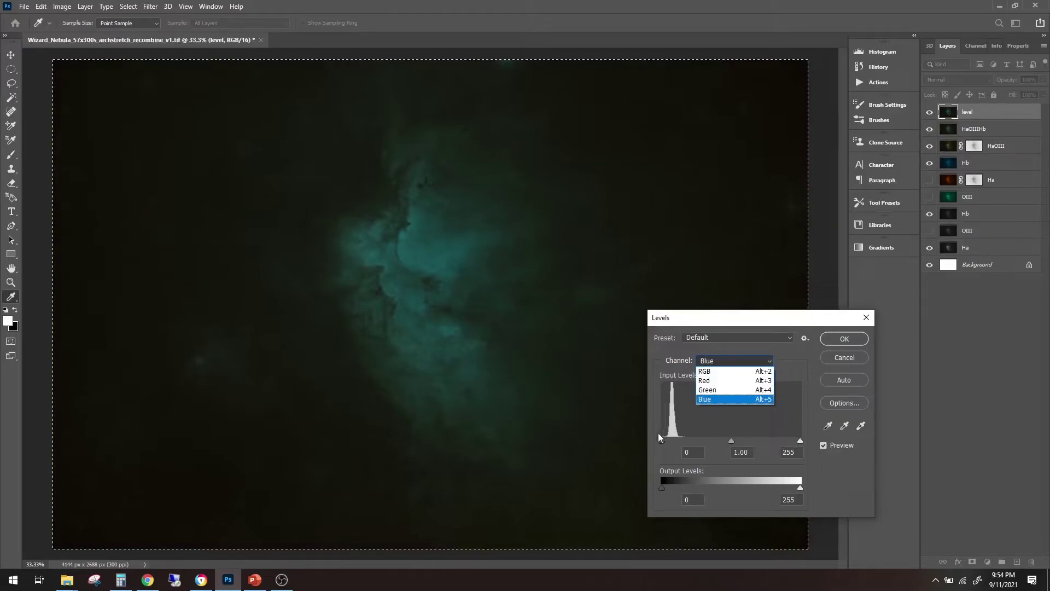
click(719, 402)
click(729, 365)
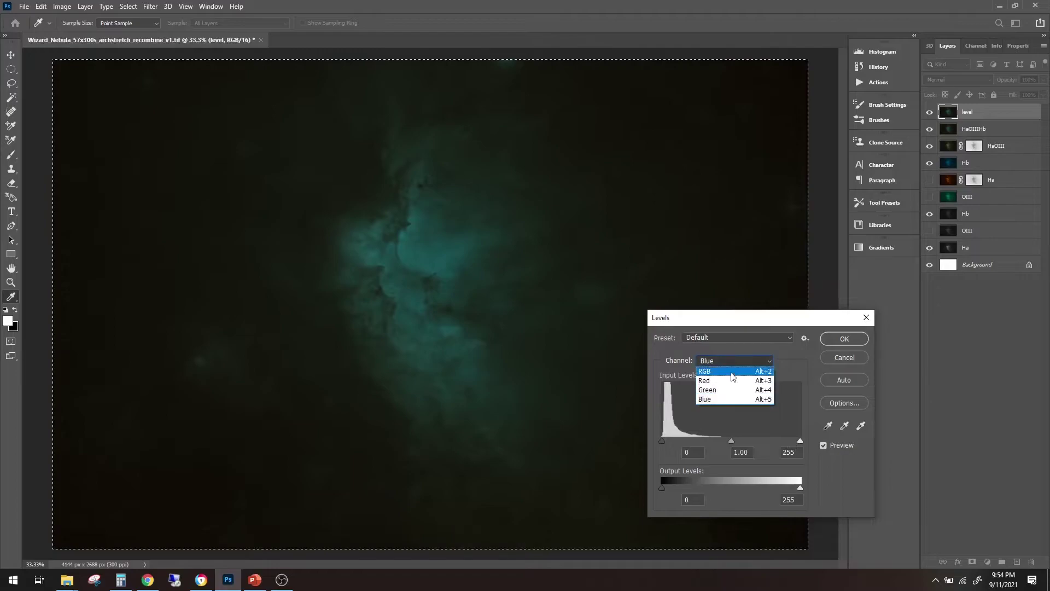
click(722, 389)
click(733, 364)
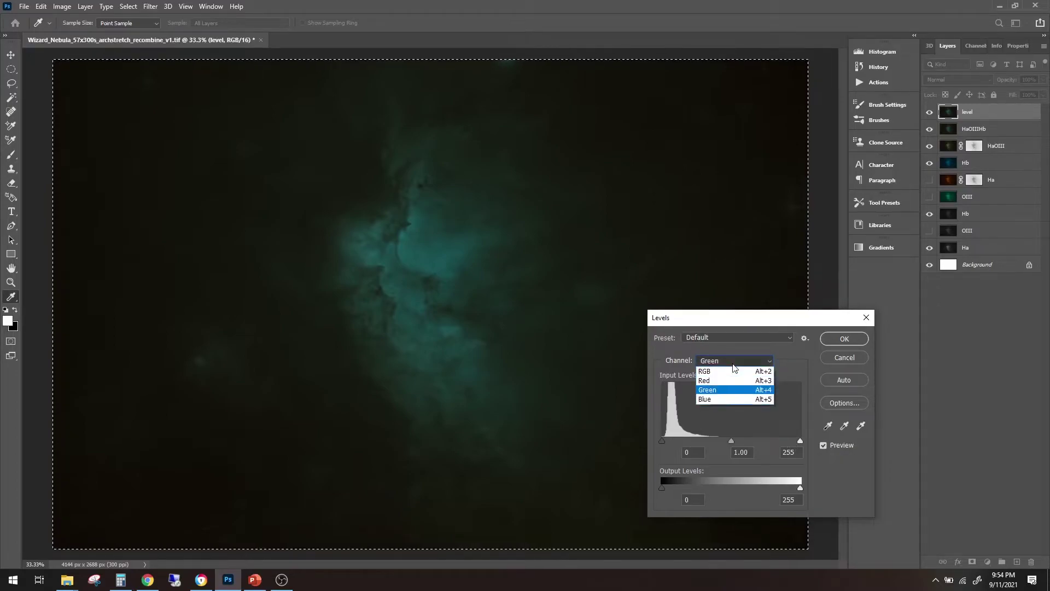
click(725, 380)
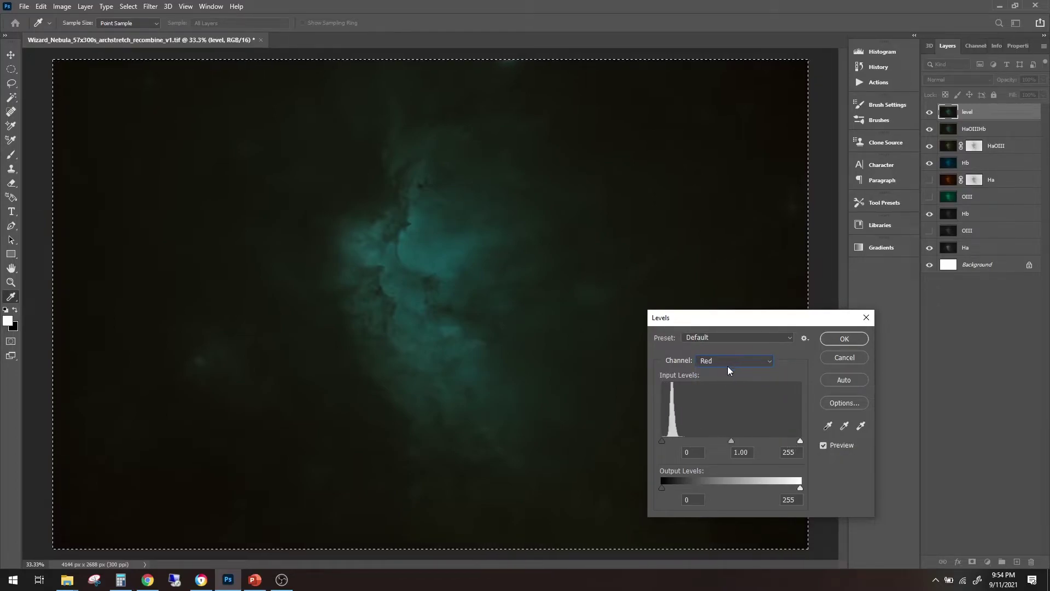
click(733, 361)
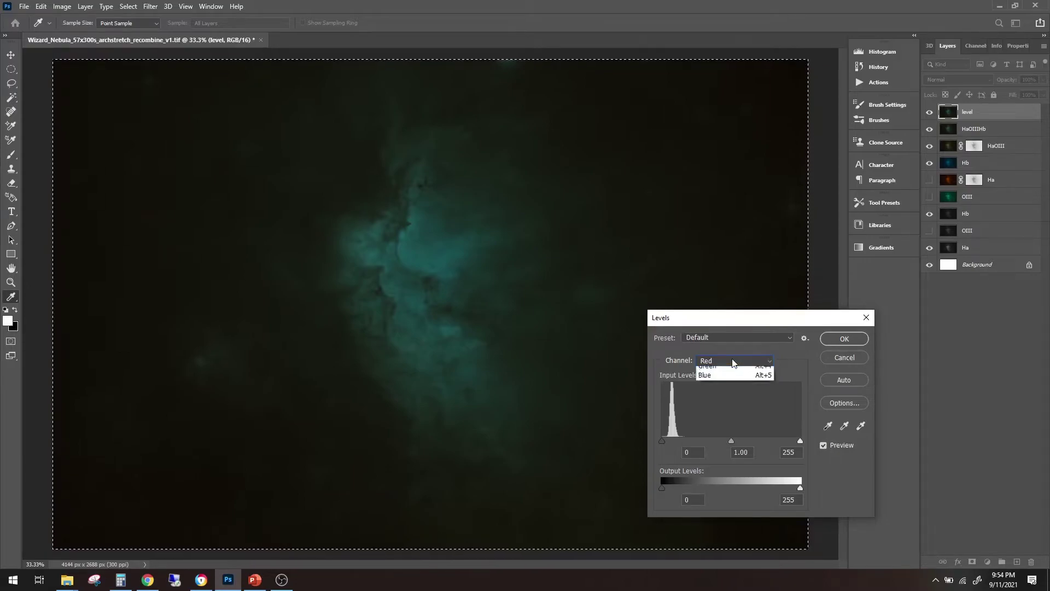
click(722, 374)
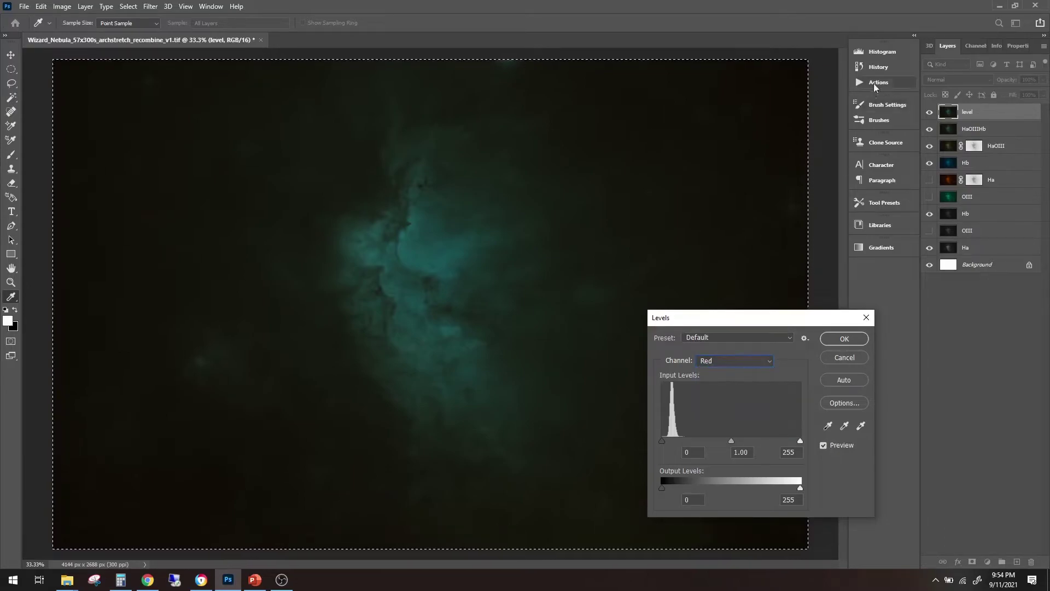
click(886, 53)
click(841, 66)
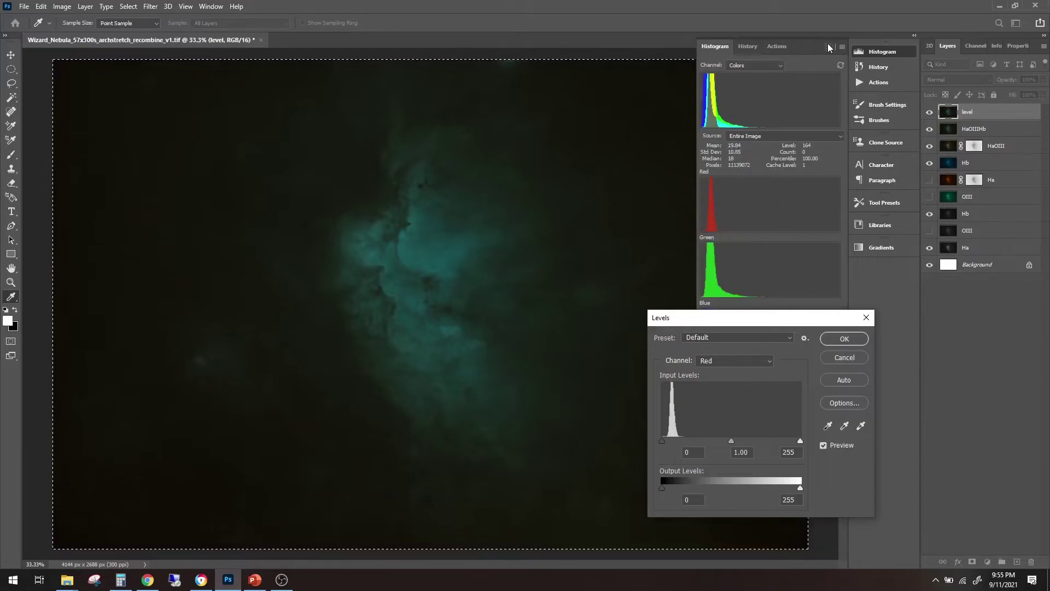
click(828, 48)
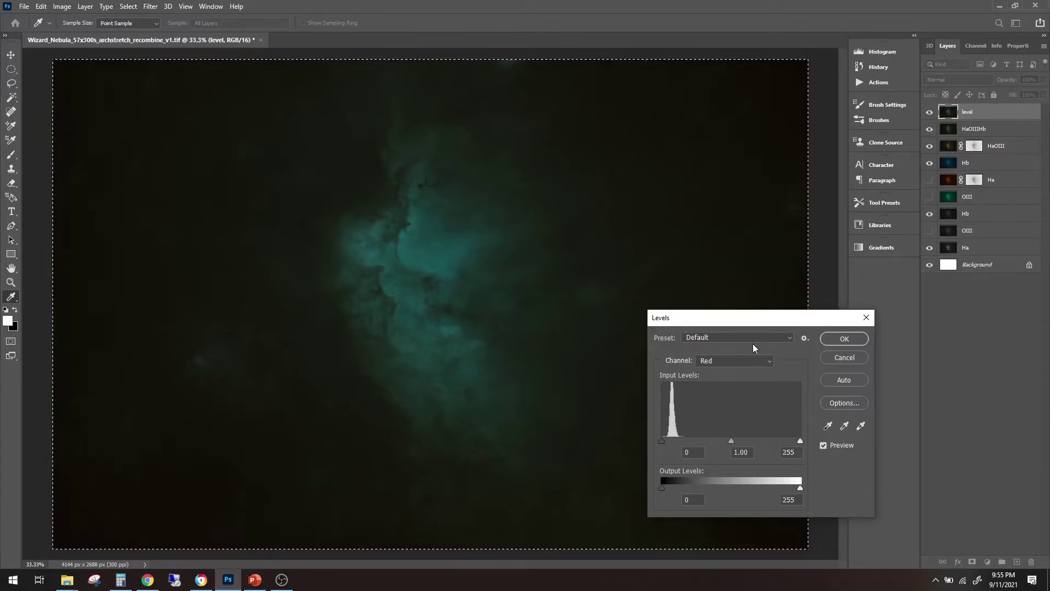
click(717, 362)
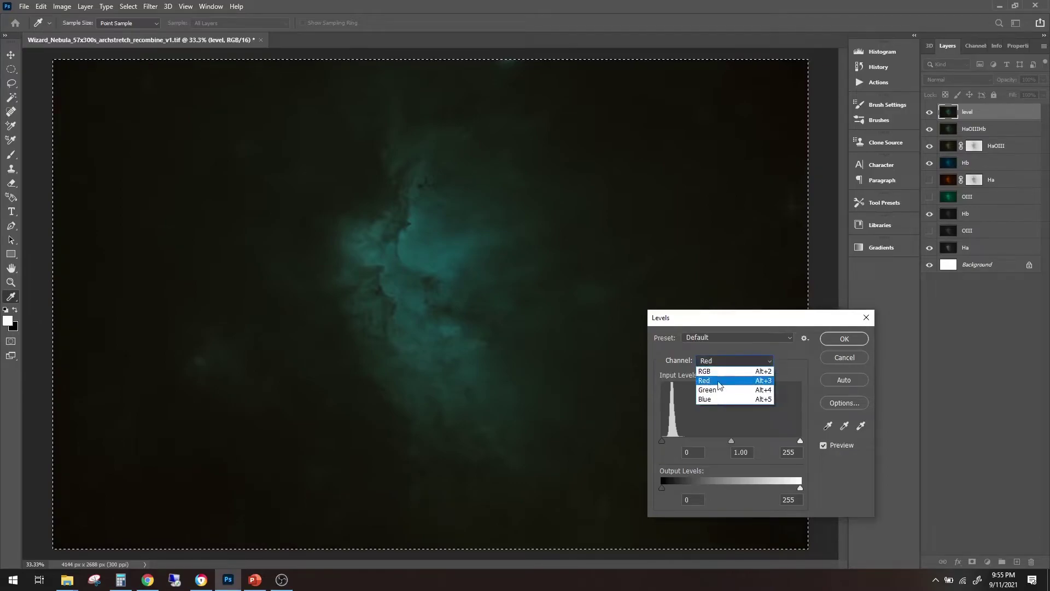
click(716, 398)
Lower the Blue white point to 176 and set Green input levels to about 4/174
drag(801, 441, 775, 438)
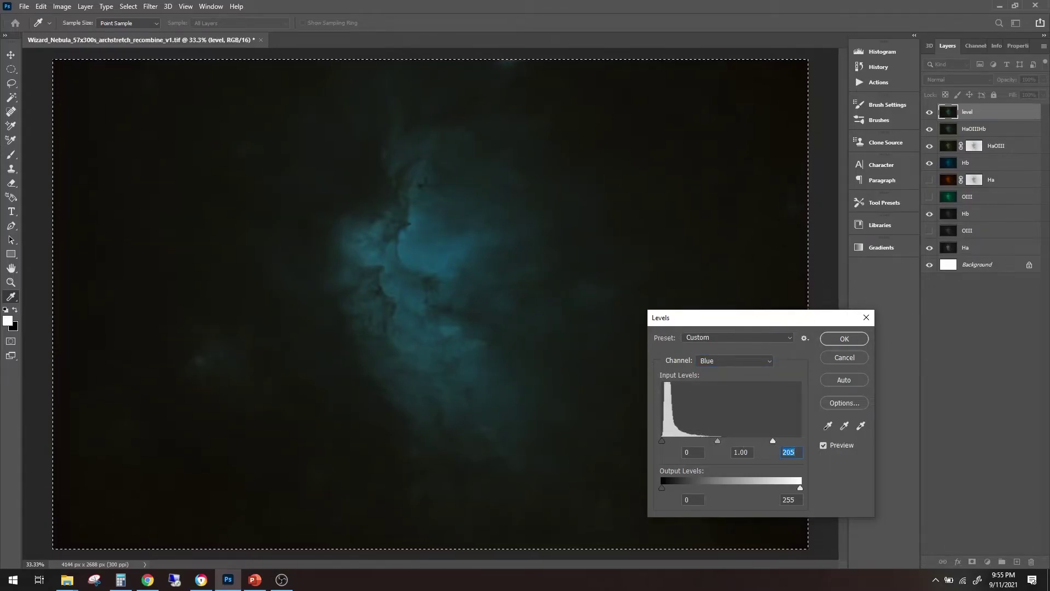
drag(774, 439, 766, 439)
drag(760, 439, 757, 438)
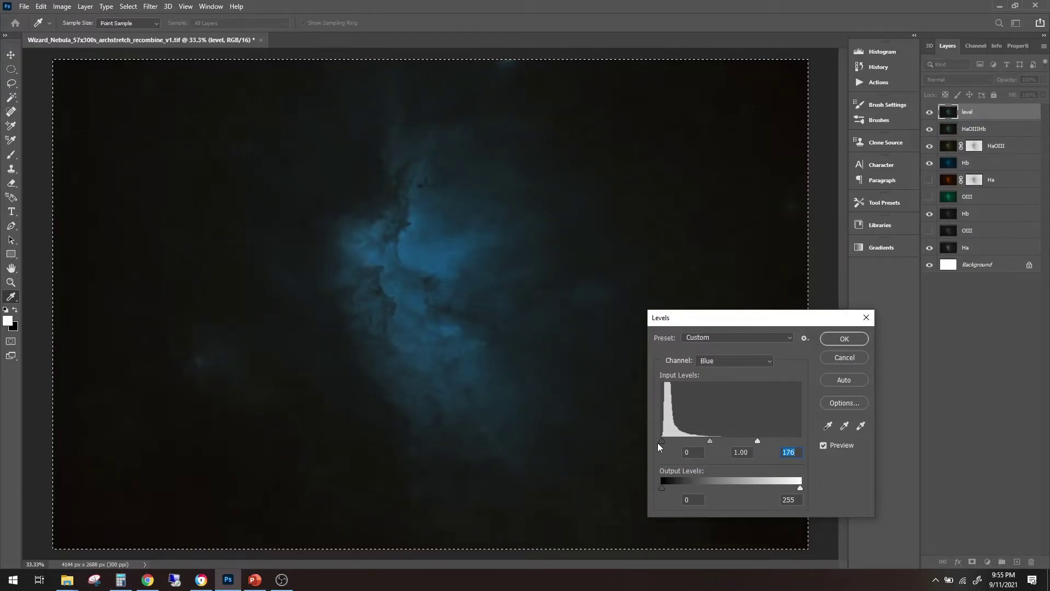
click(727, 363)
click(721, 390)
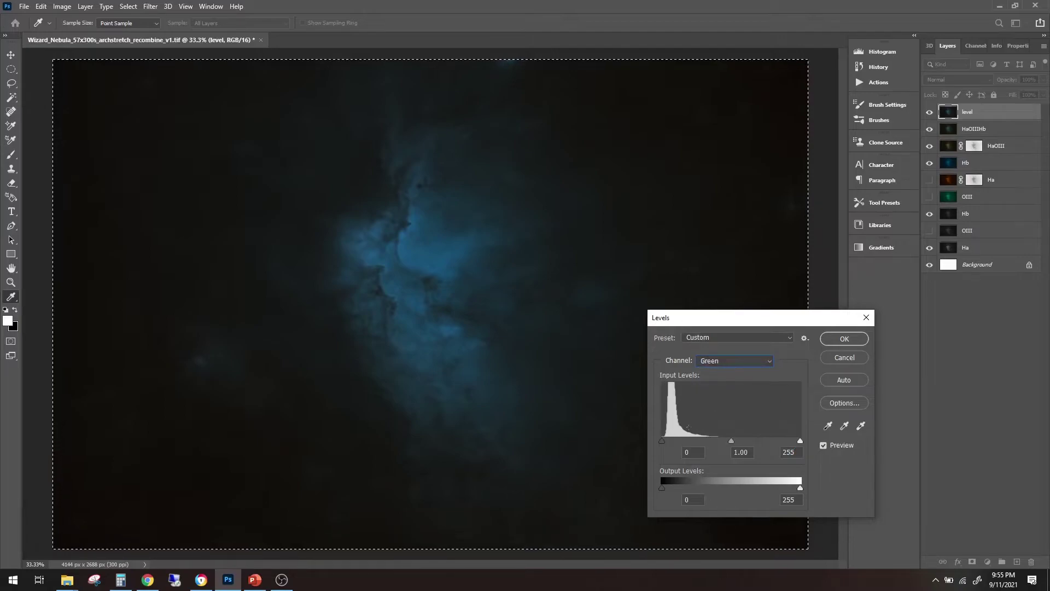
click(704, 452)
drag(803, 437, 764, 441)
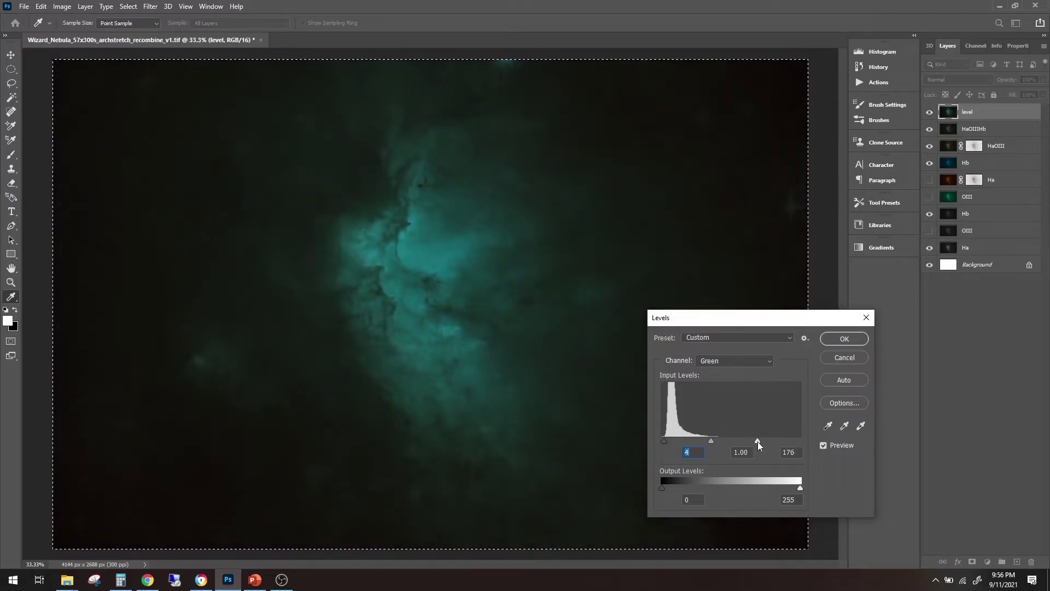
click(757, 442)
Set the Red input levels to 8/81 and apply the Levels adjustment
click(746, 358)
click(742, 378)
click(693, 453)
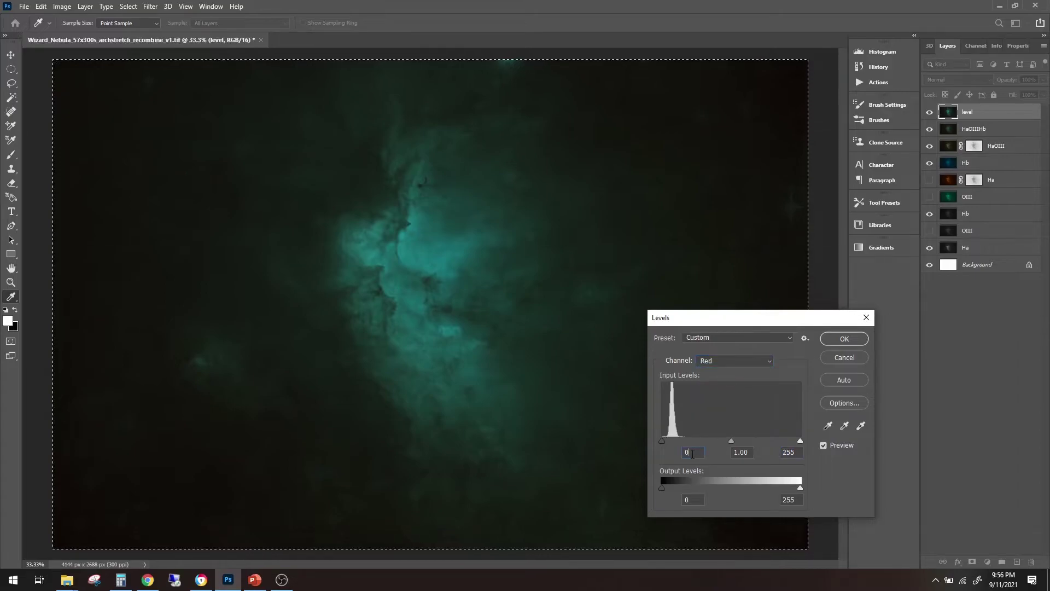
key(Up)
key(Up)
key(Up)
key(Up)
key(Up)
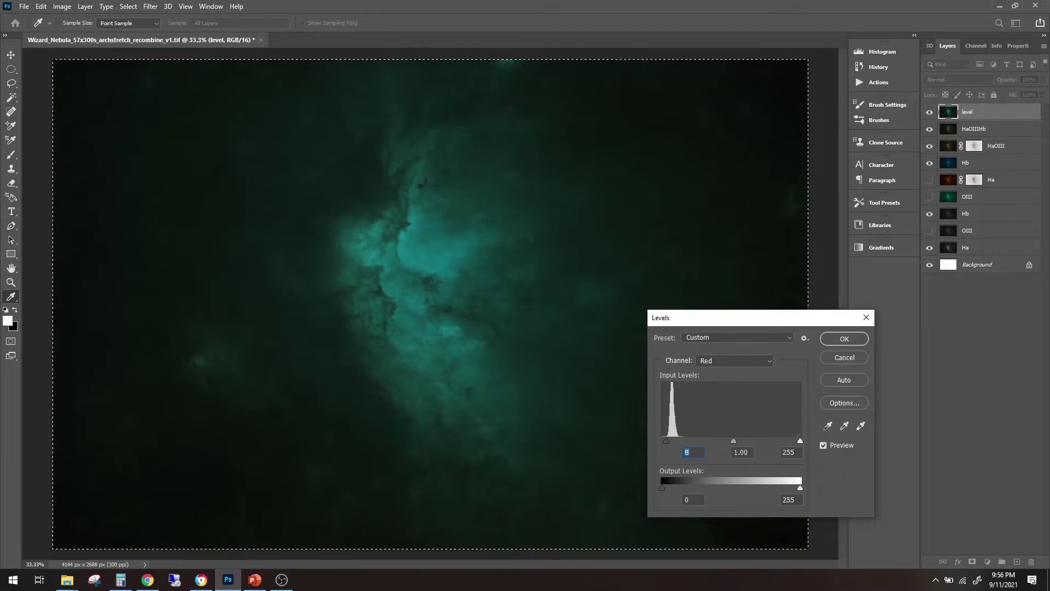
drag(801, 440, 713, 446)
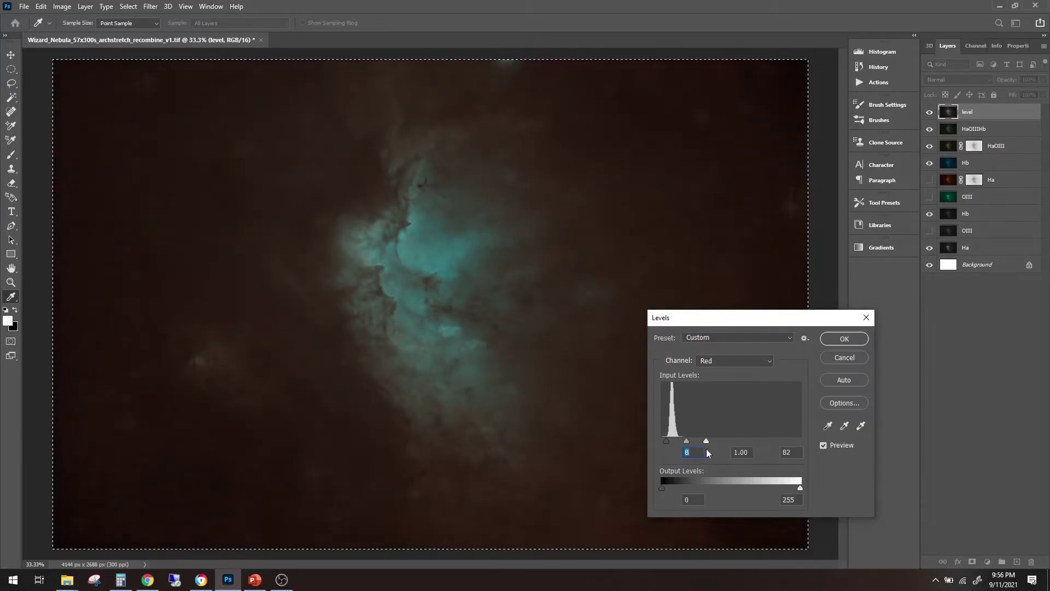
drag(707, 449, 728, 448)
double_click(786, 452)
click(843, 339)
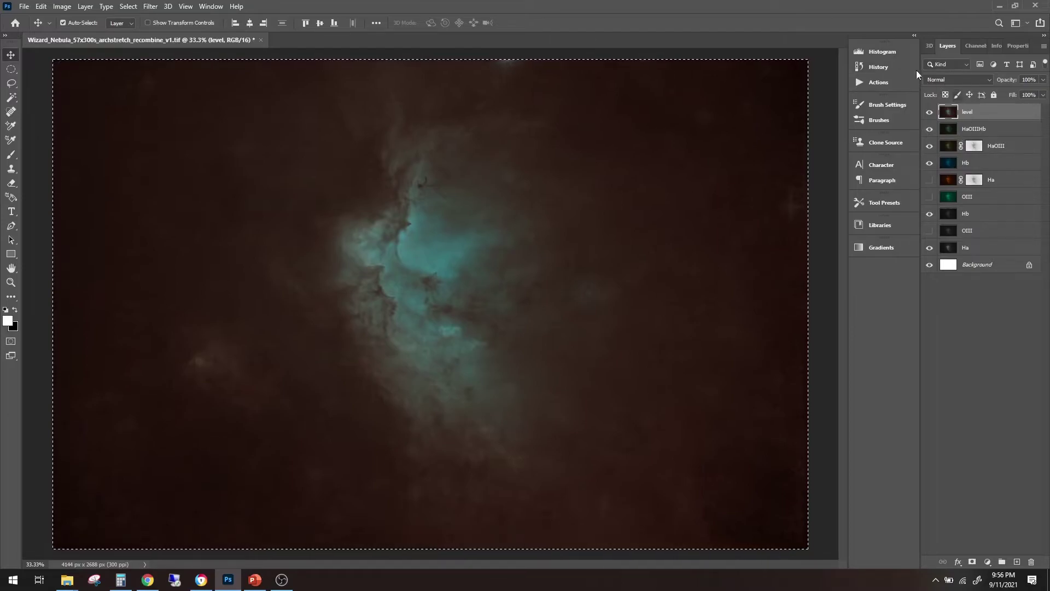
Stamp all visible layers into a new Layer 1 and check the refreshed Histogram
click(892, 51)
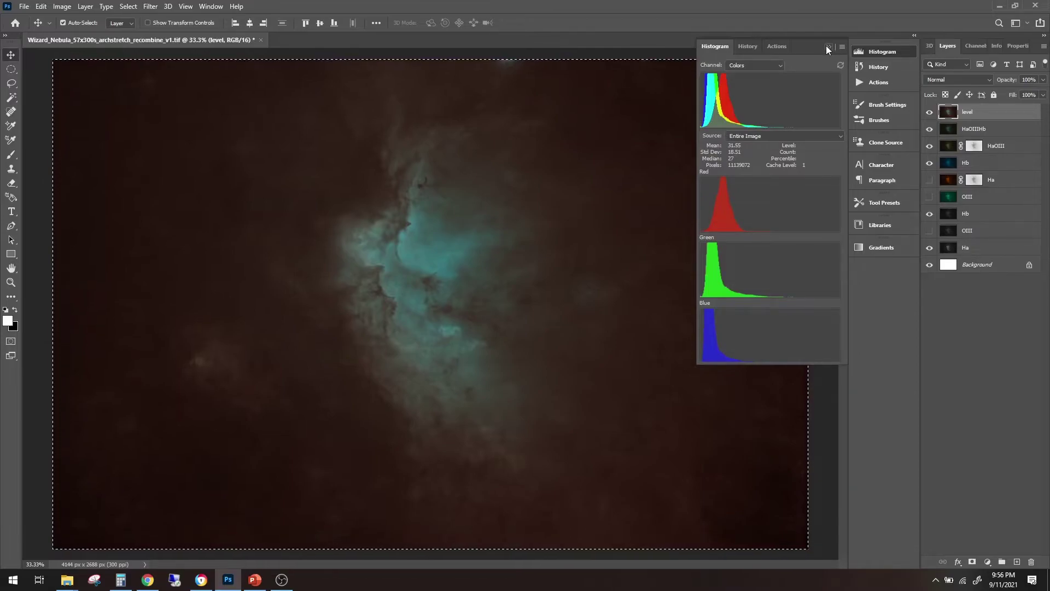
click(827, 47)
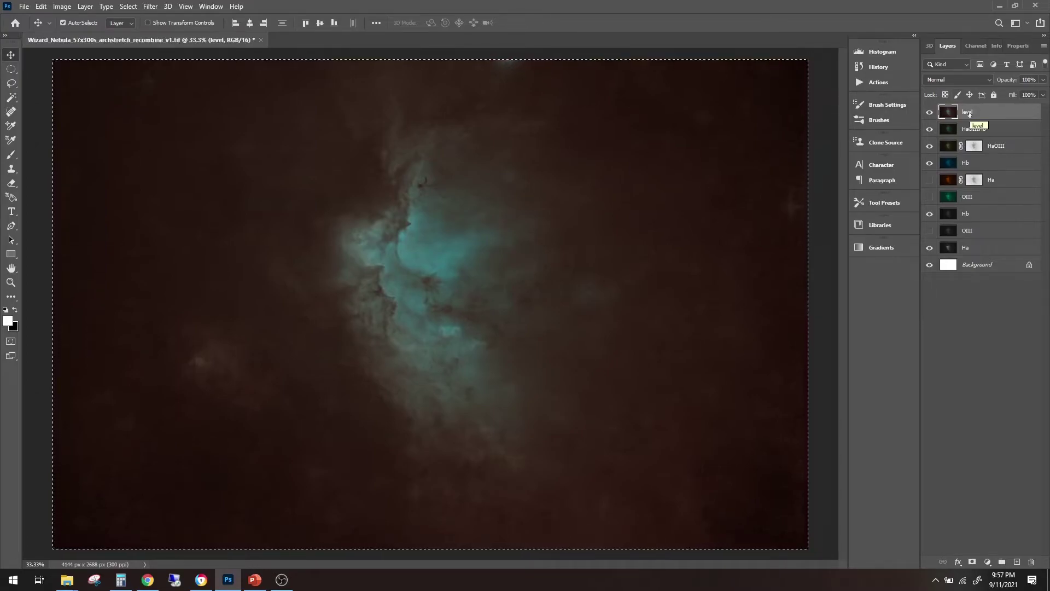
key(ctrl)
key(ctrl+shift+alt+e)
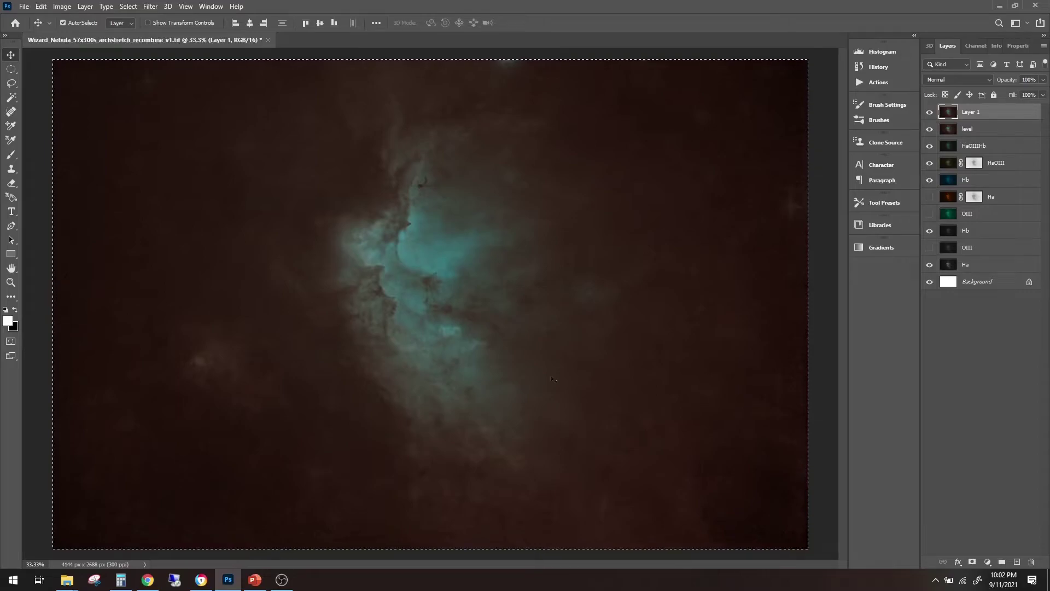
click(904, 51)
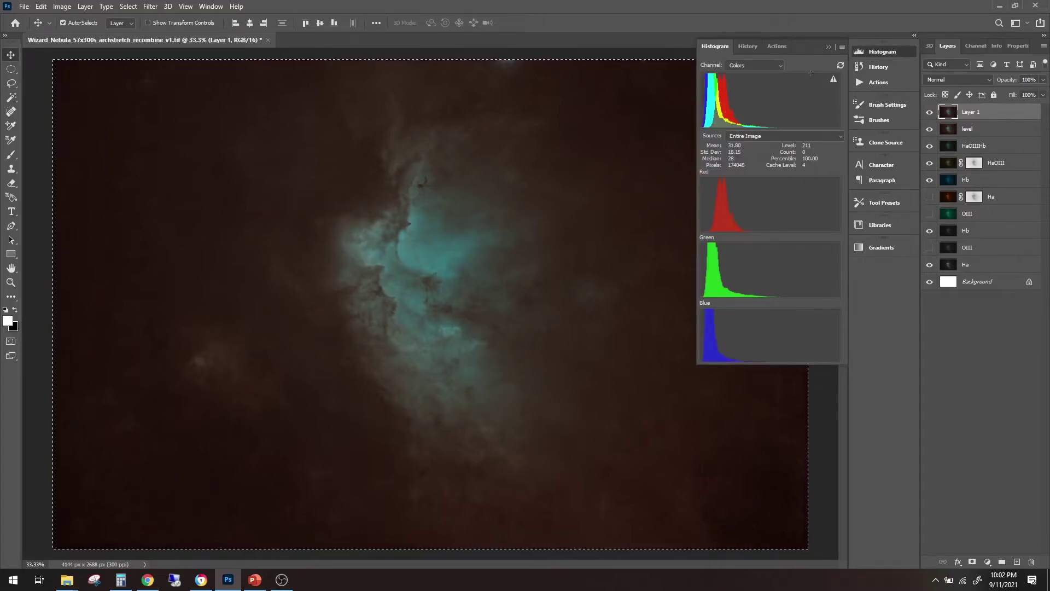
click(841, 66)
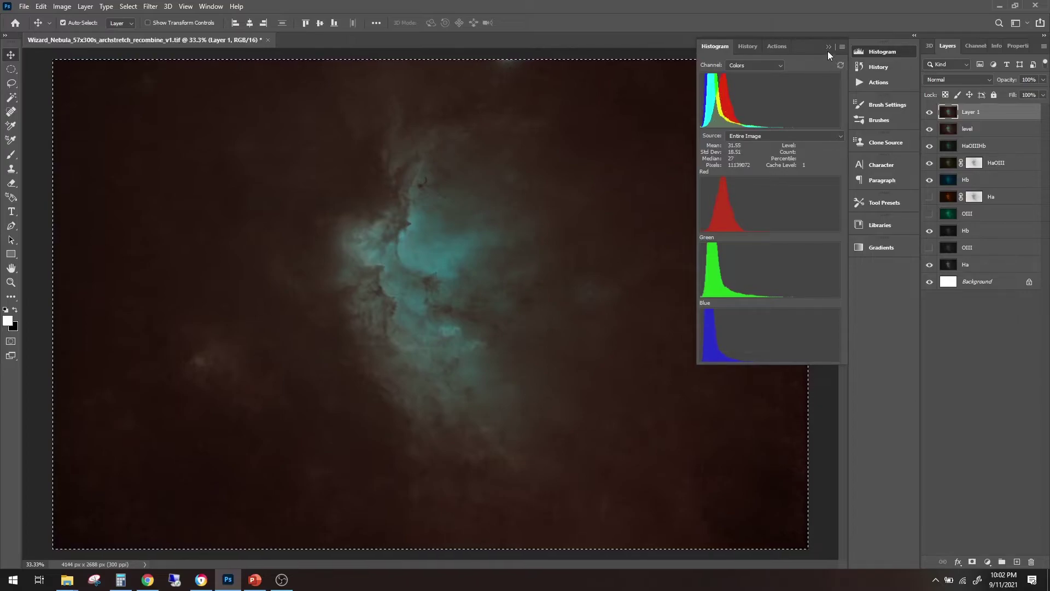
click(828, 48)
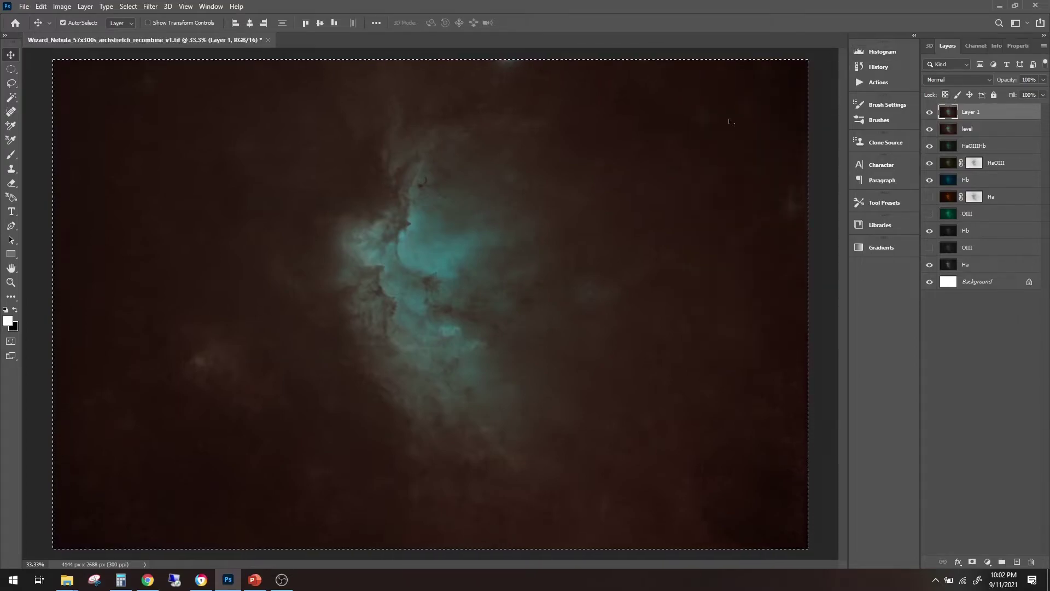
In Levels on Layer 1, lower the Red midtone to 0.71, then review Green and Blue
key(ctrl+l)
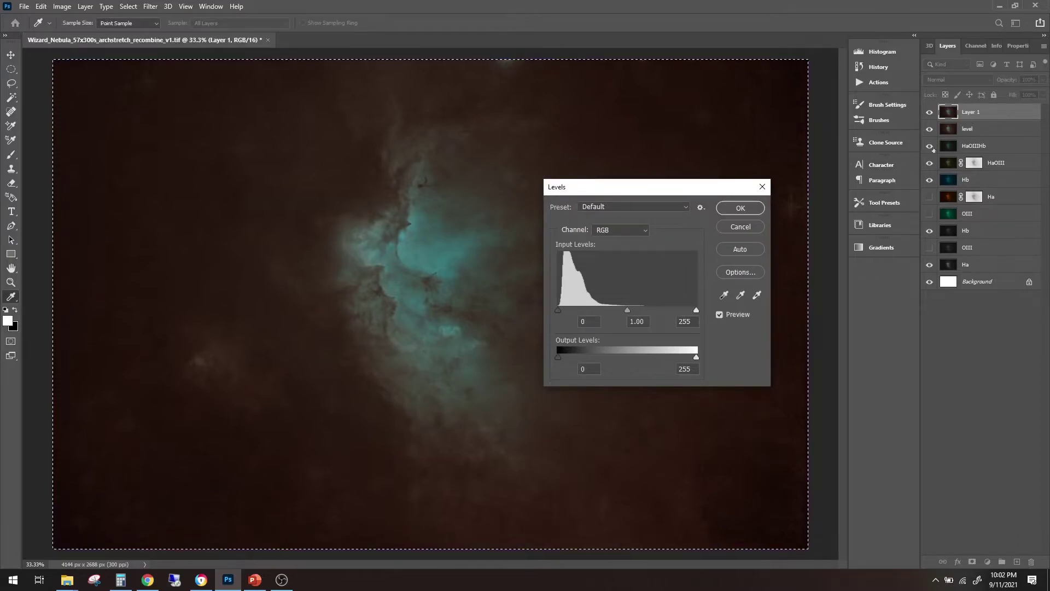
click(619, 229)
click(620, 242)
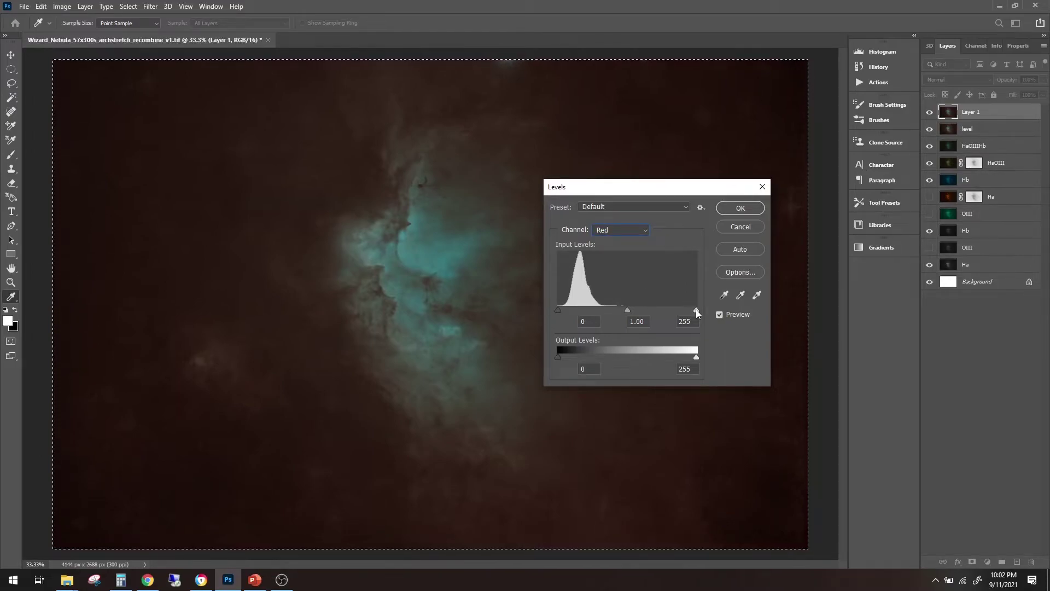
drag(628, 309, 632, 310)
click(643, 307)
click(620, 229)
click(614, 256)
click(620, 230)
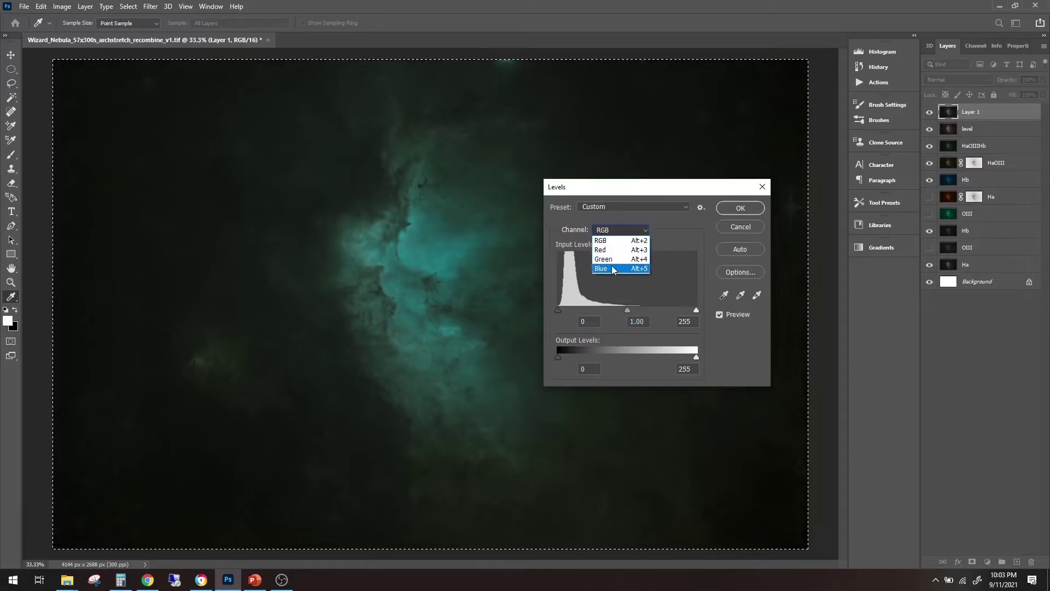
click(611, 265)
Apply the Levels, stamp visible layers, and rename Layer 1 to 'red level'
click(737, 214)
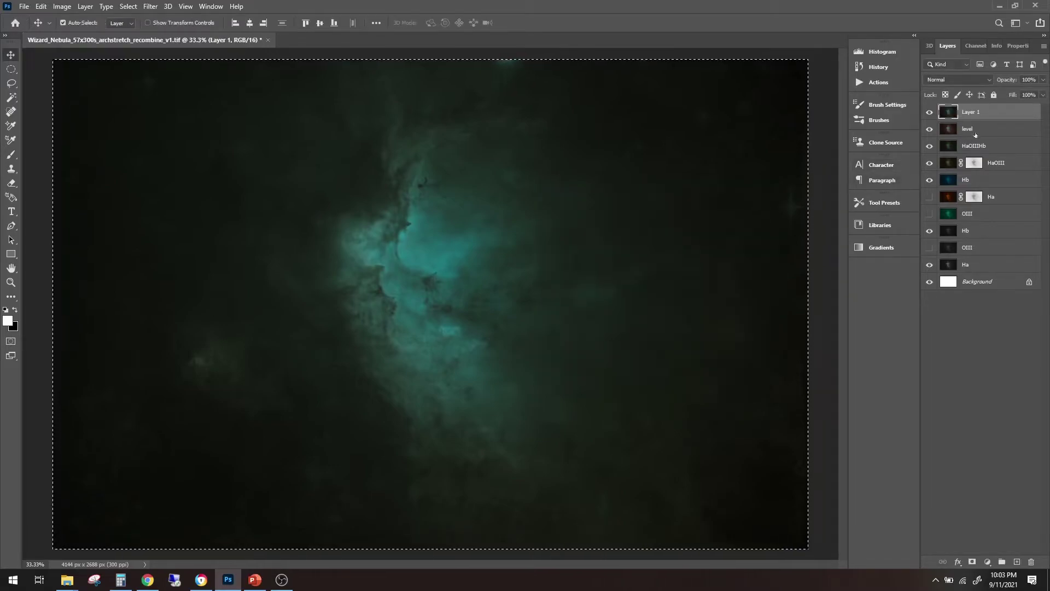
key(ctrl)
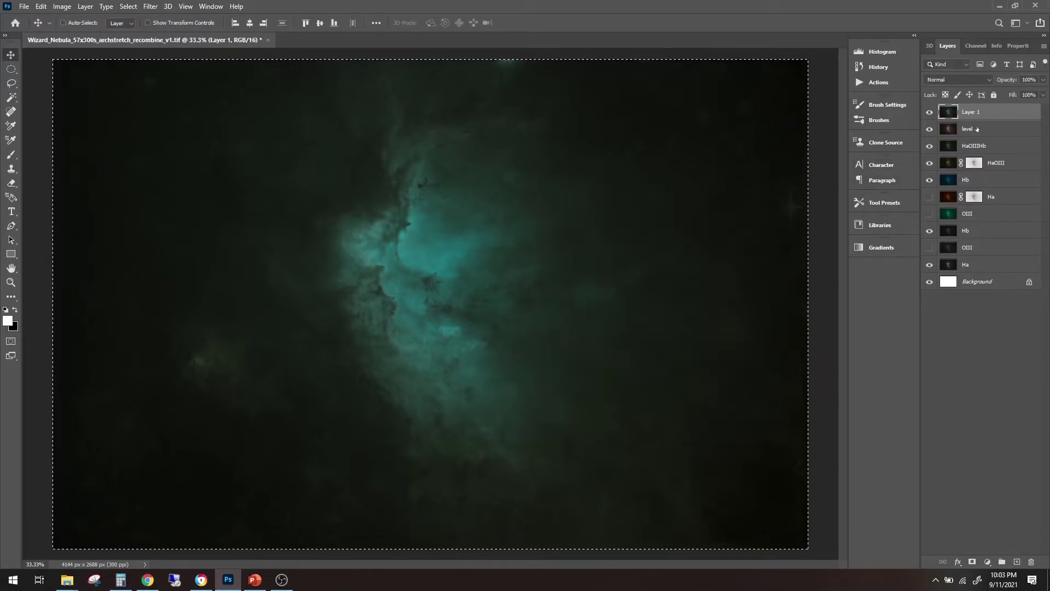
key(ctrl+shift+alt+e)
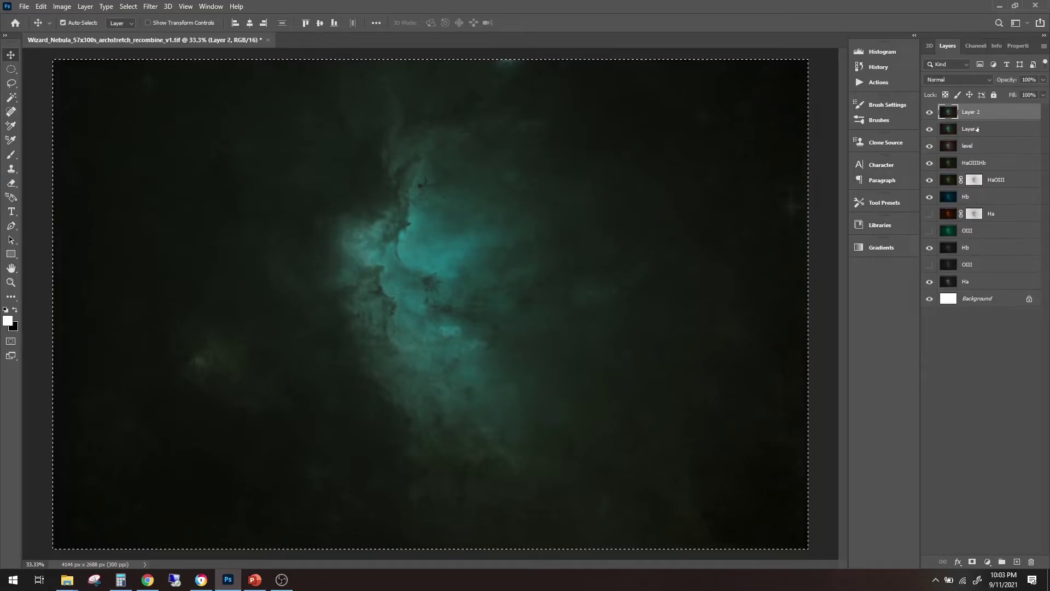
double_click(972, 130)
text(red level)
key(Return)
Compare the image with red level hidden and shown, then rename Layer 2 to 'HLVG'
click(929, 129)
click(930, 112)
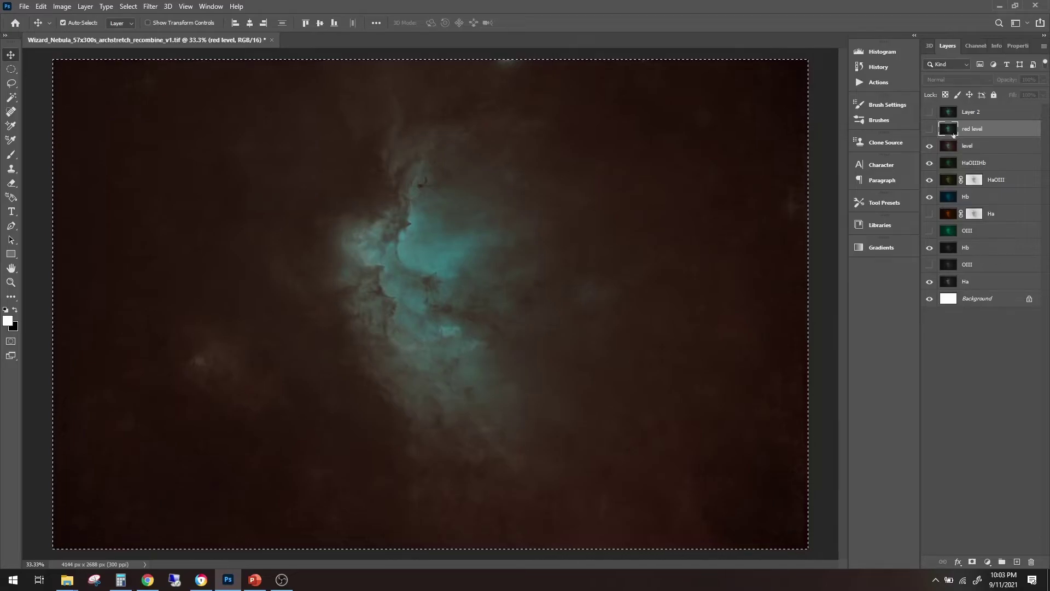
click(930, 130)
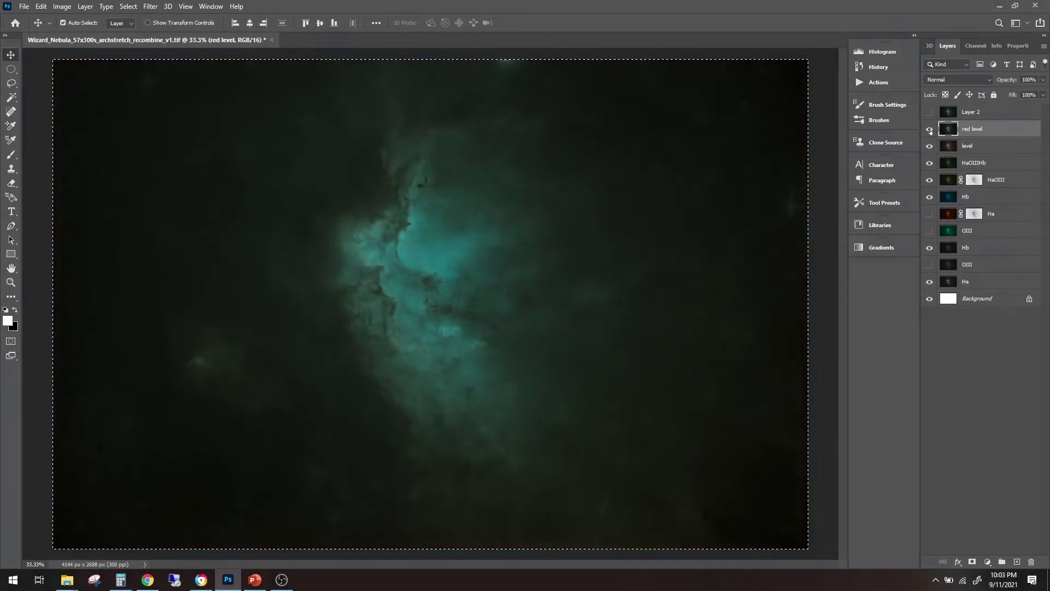
click(930, 130)
click(930, 130)
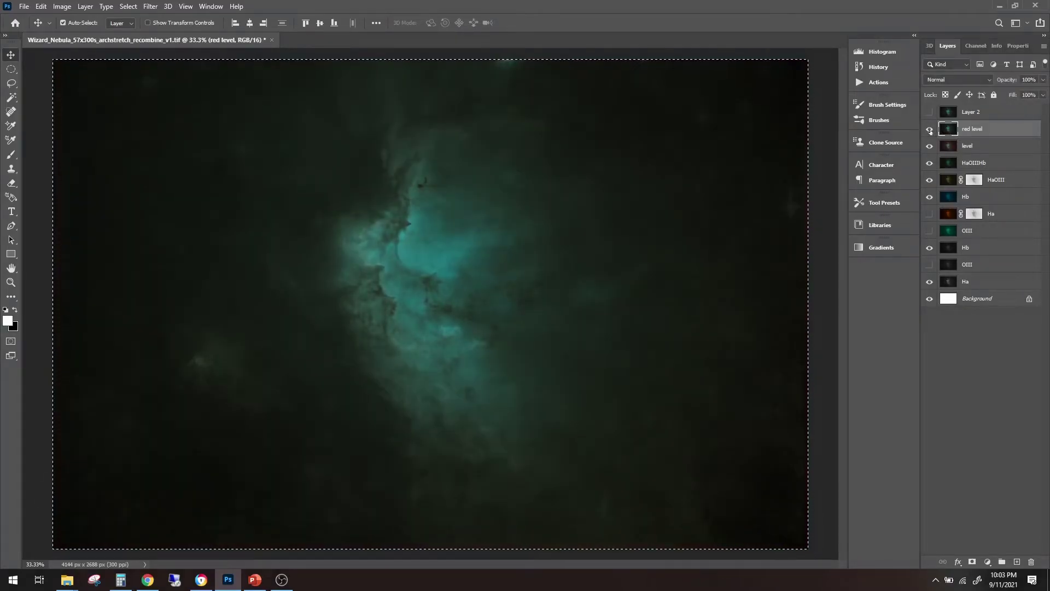
double_click(972, 112)
text(H)
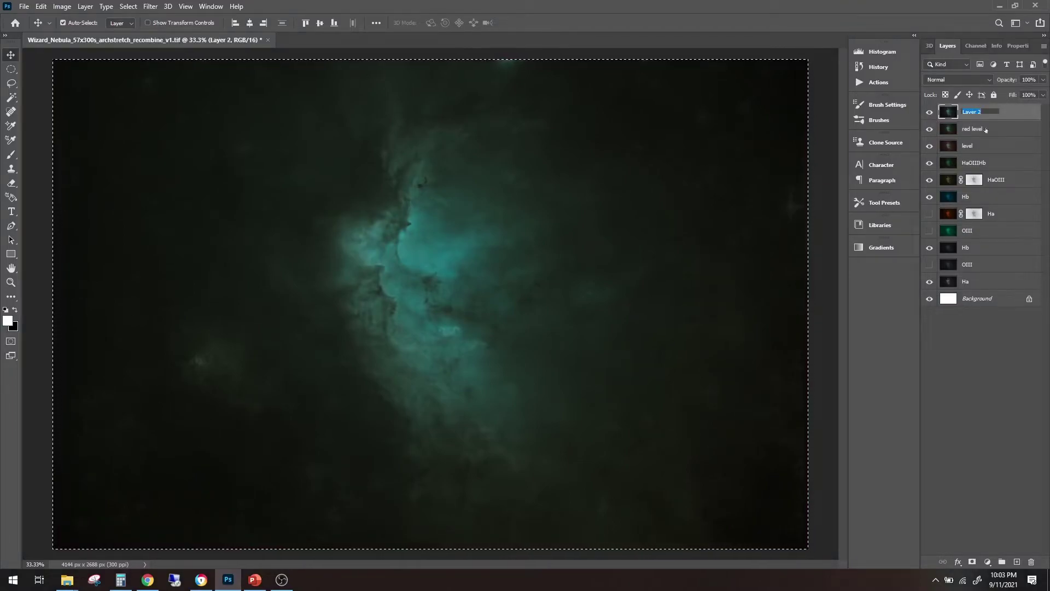
text(LVG)
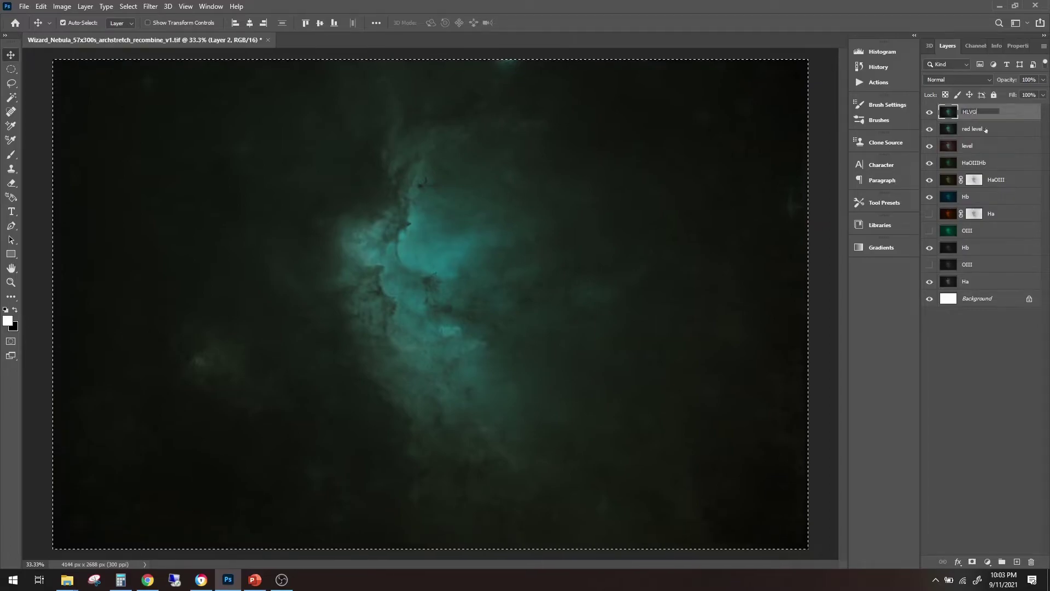
key(Return)
Run Filter > DeepSkyColors > HLVG at Weak strength on the HLVG layer
click(154, 6)
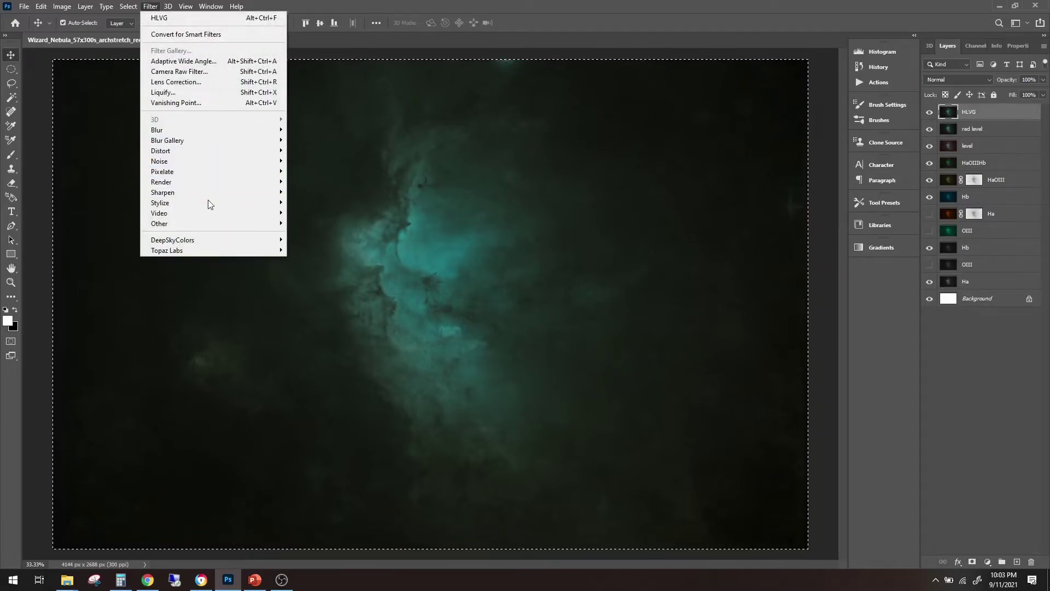
mouse_move(229, 243)
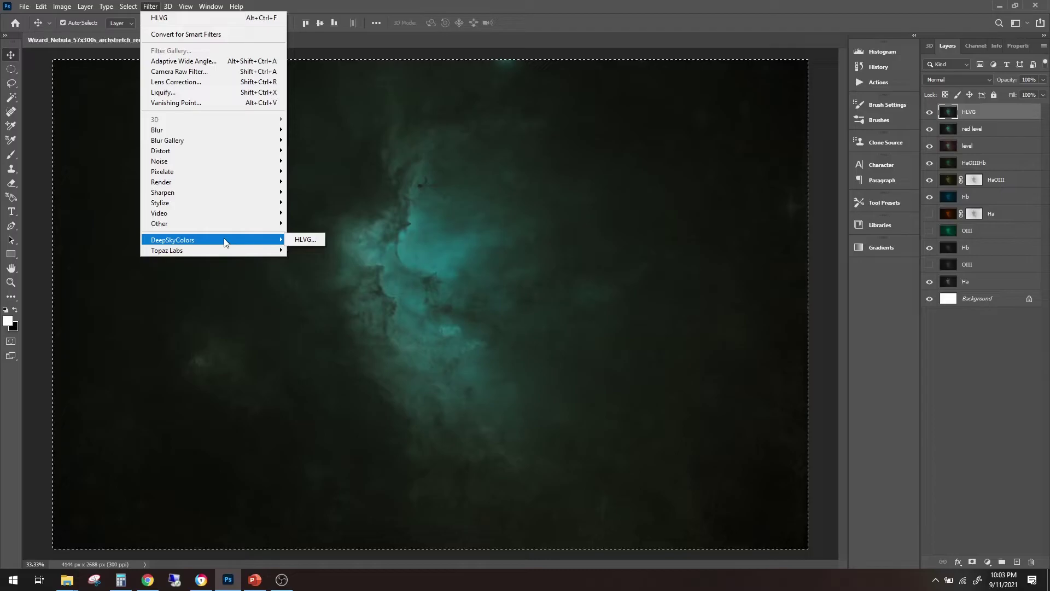
click(304, 239)
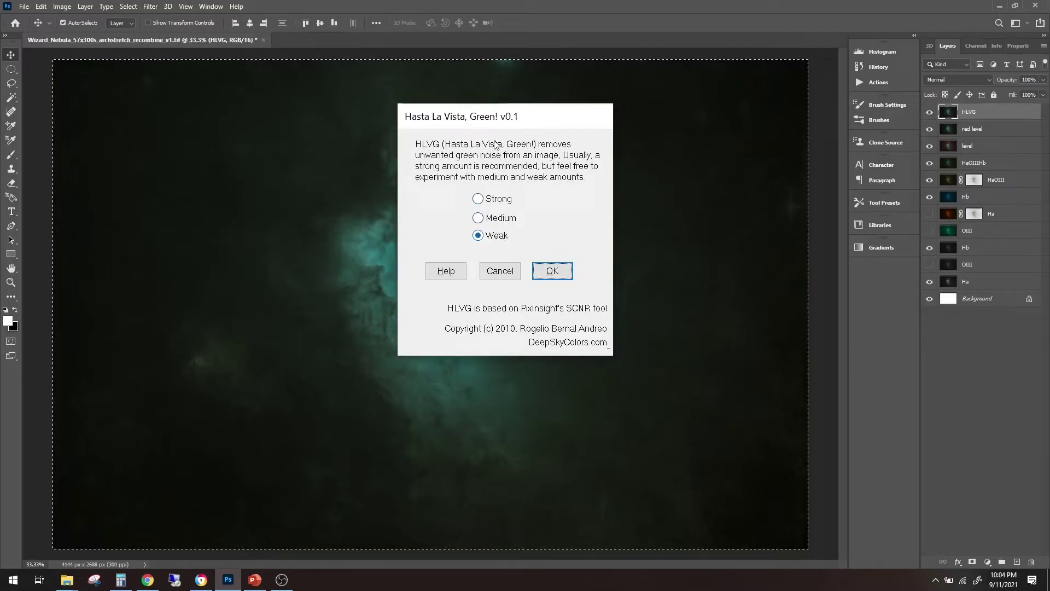
click(553, 271)
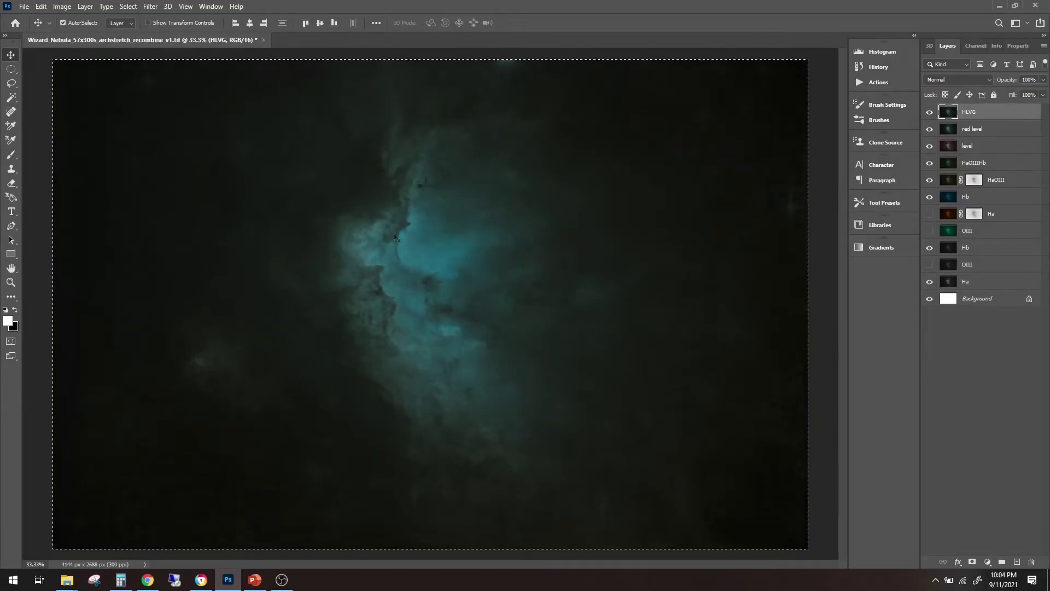
Check the refreshed Histogram, then apply HLVG at Weak a second time
click(877, 51)
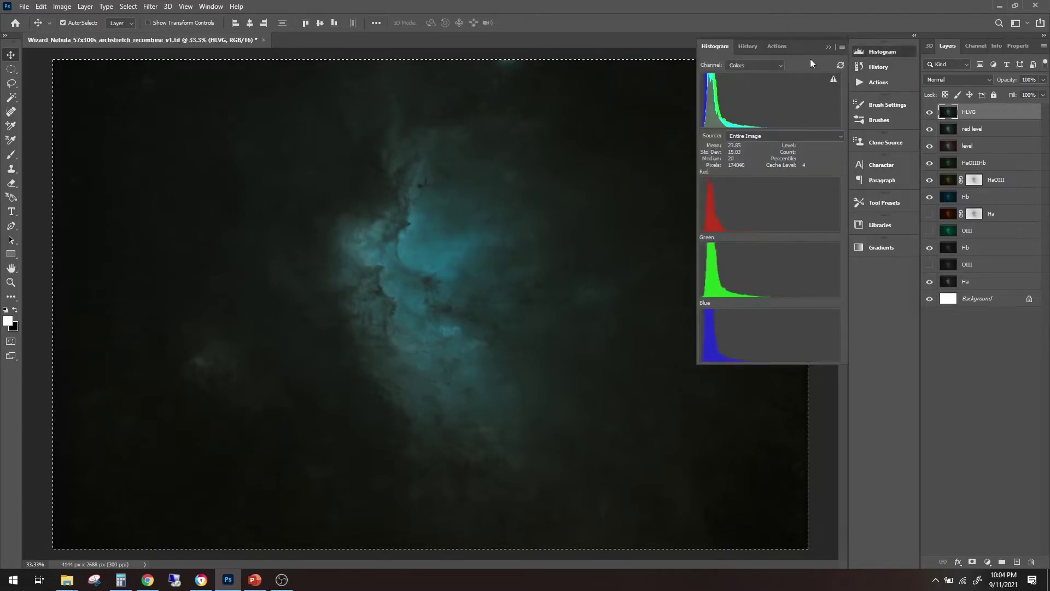
click(841, 66)
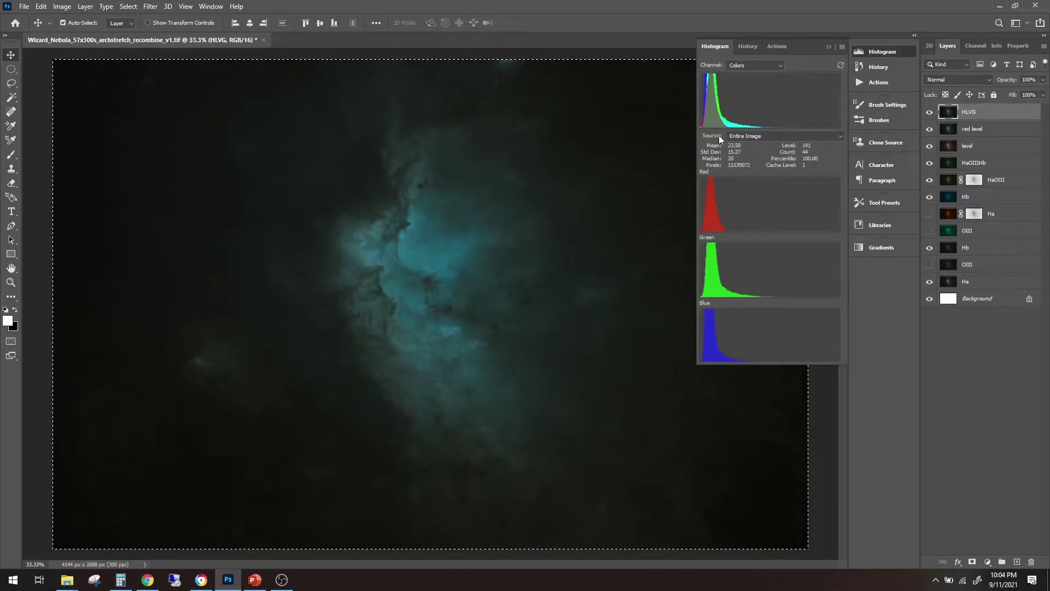
click(829, 46)
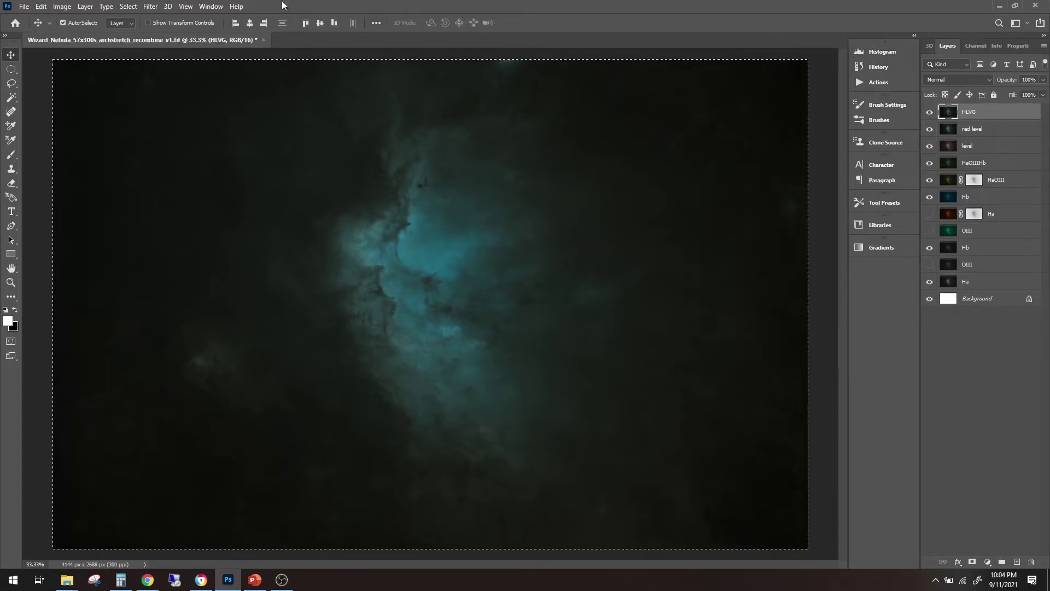
click(156, 6)
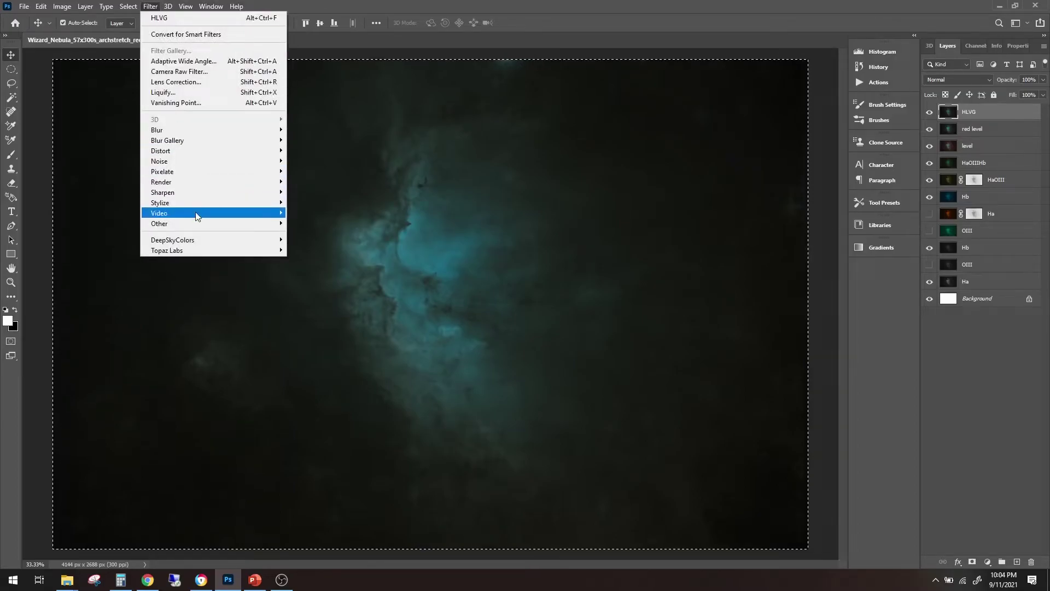
click(304, 239)
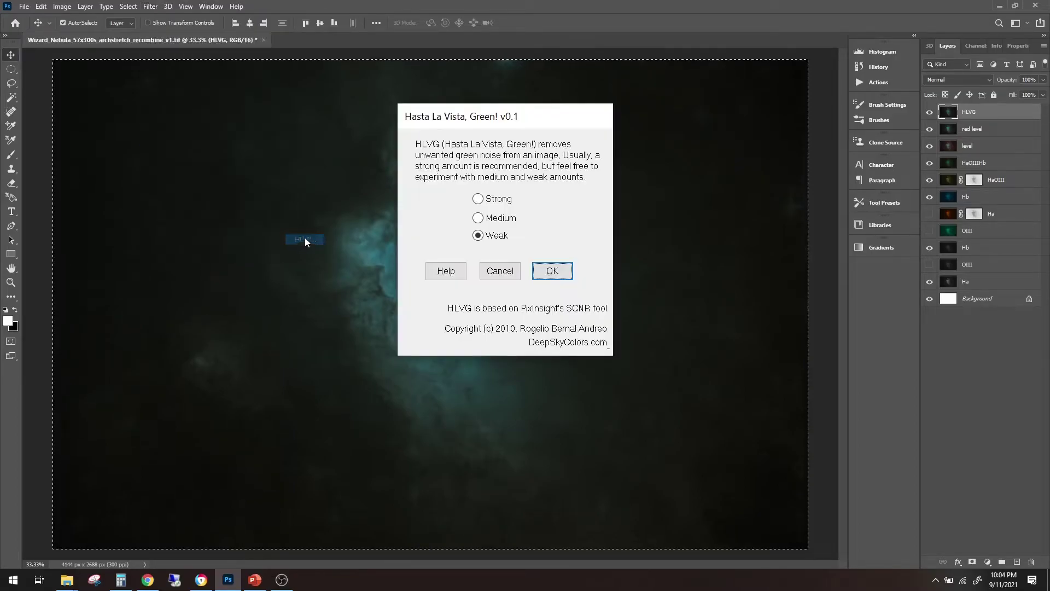
click(542, 269)
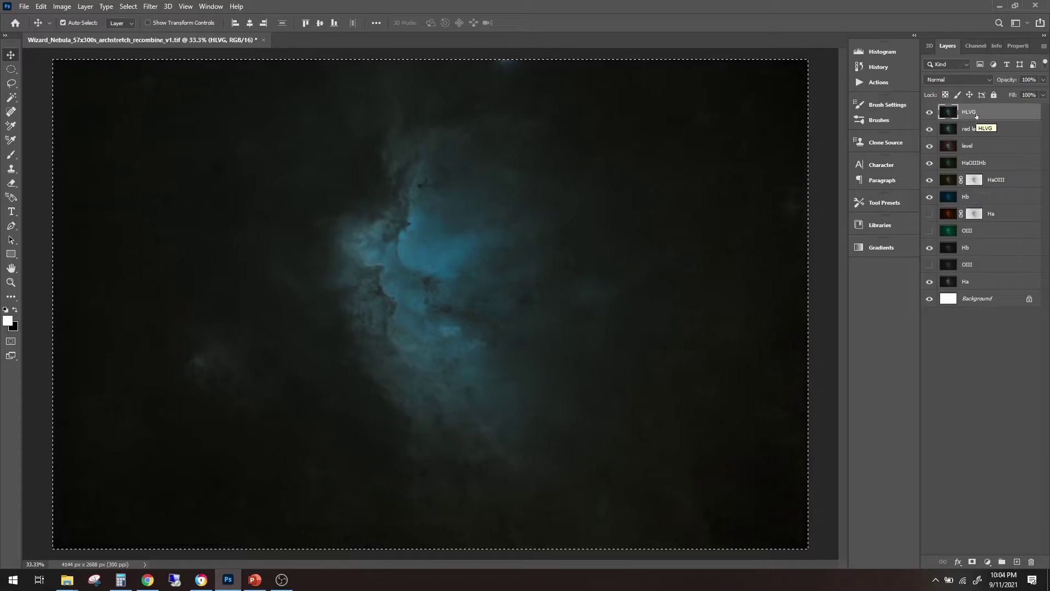
Stamp visible layers into a new top layer named 'levels'
key(ctrl)
key(ctrl+shift+alt+e)
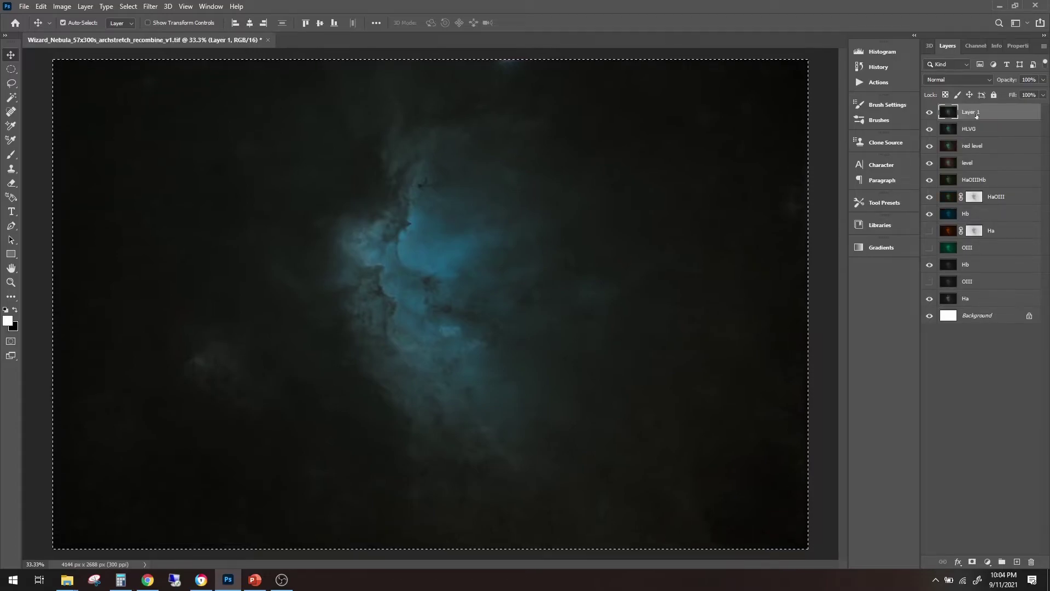
text(levels)
key(Return)
Open Levels on the levels layer and lower the Green white point
key(ctrl+l)
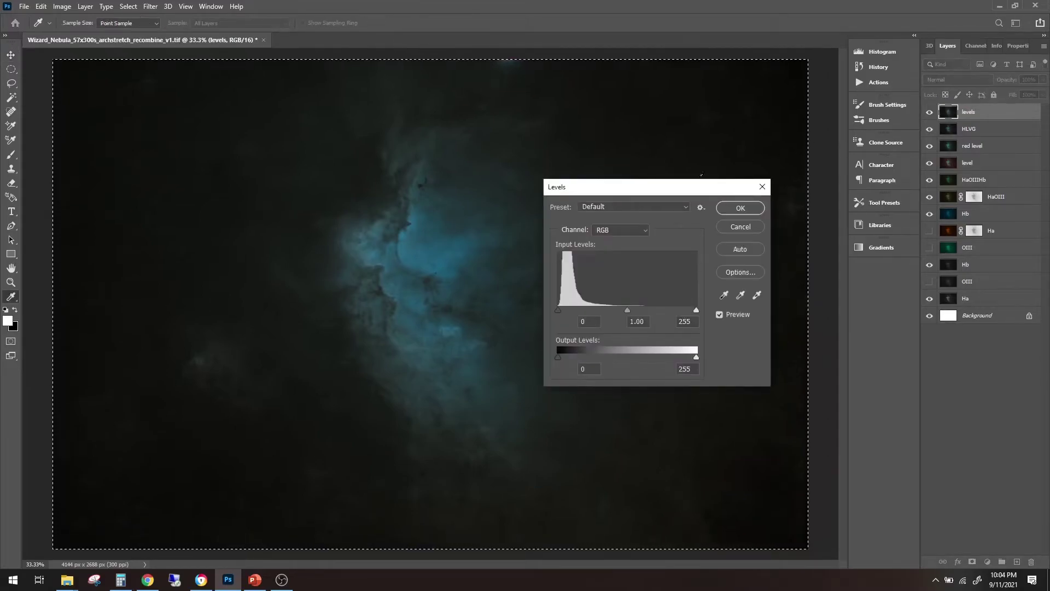
click(608, 234)
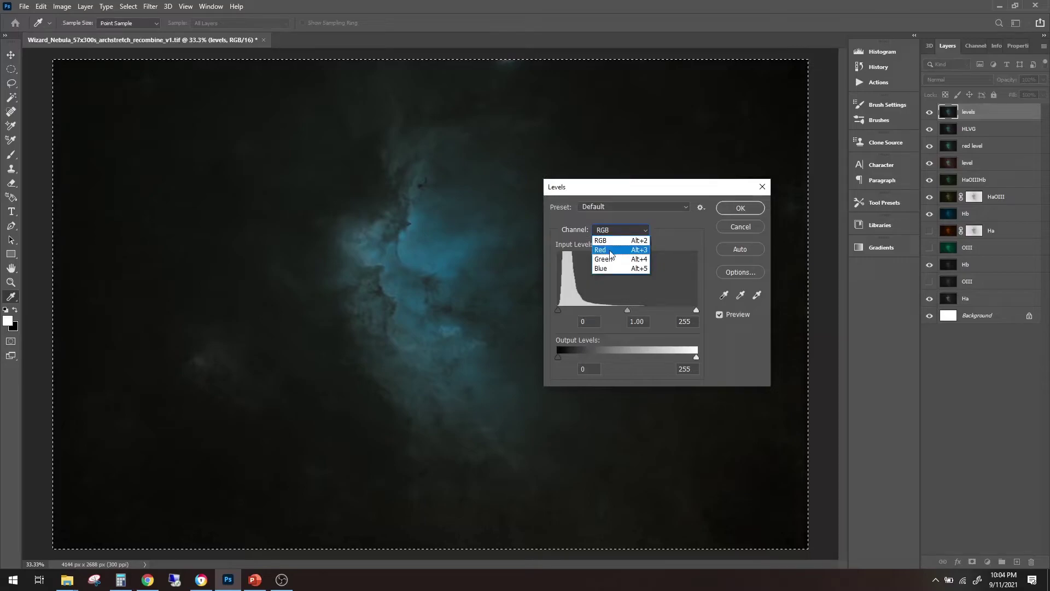
click(609, 250)
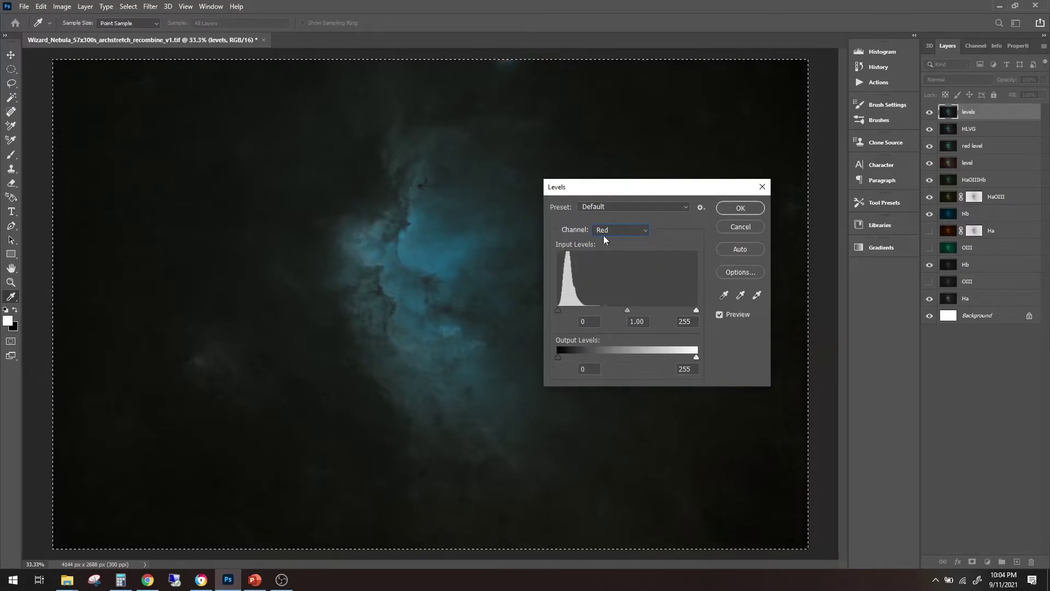
click(612, 235)
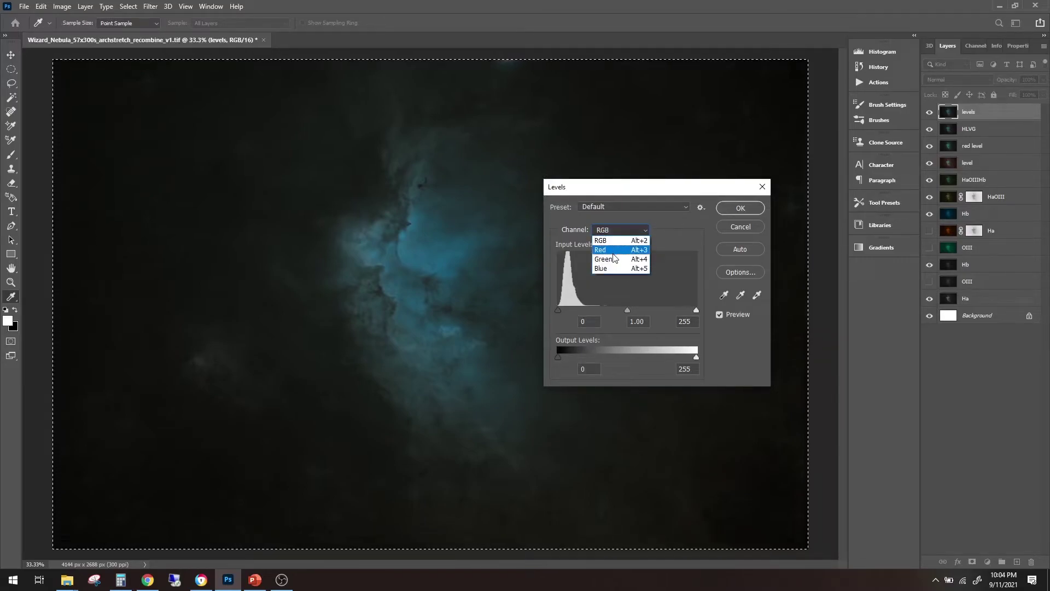
click(615, 249)
click(618, 229)
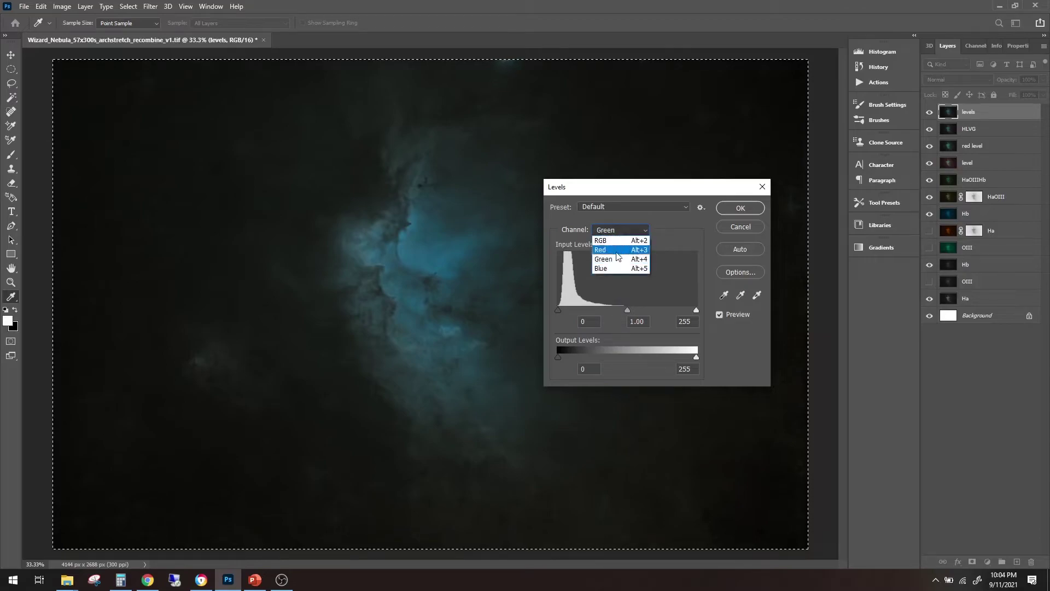
click(613, 269)
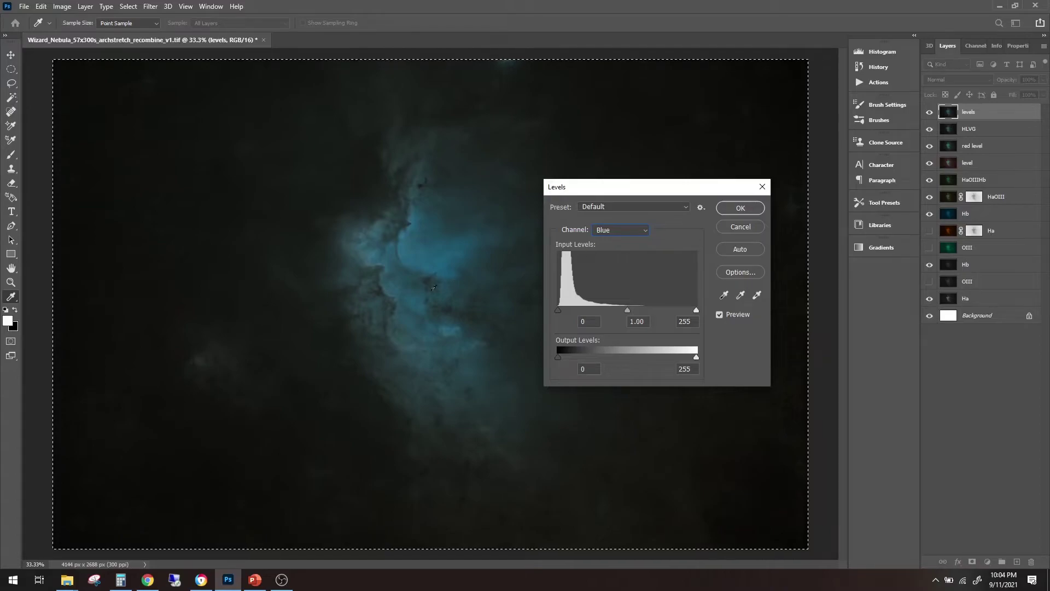
click(630, 232)
click(623, 249)
click(621, 231)
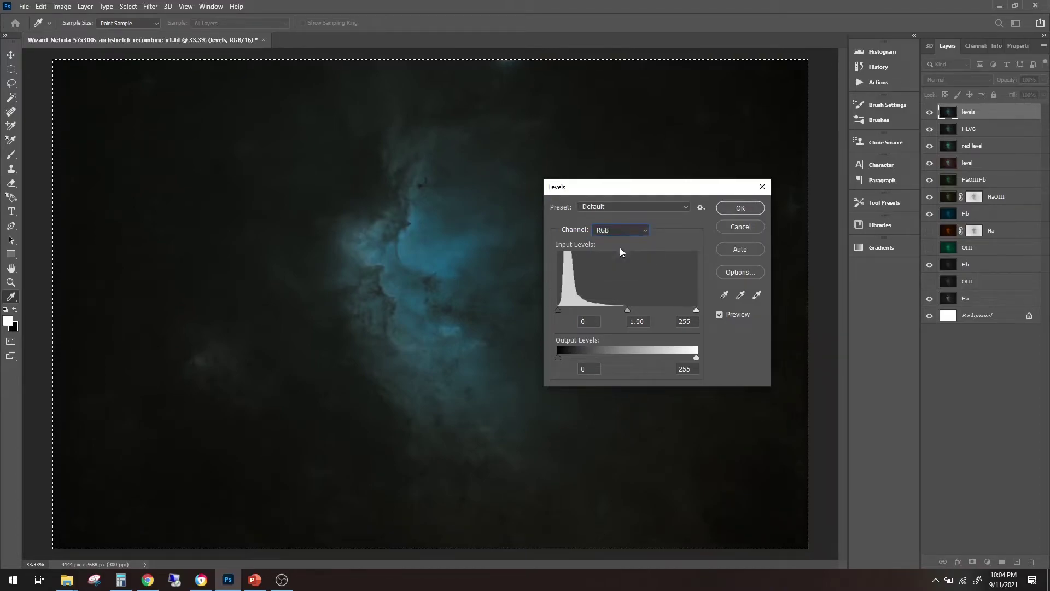
click(622, 232)
click(619, 254)
drag(695, 311, 681, 311)
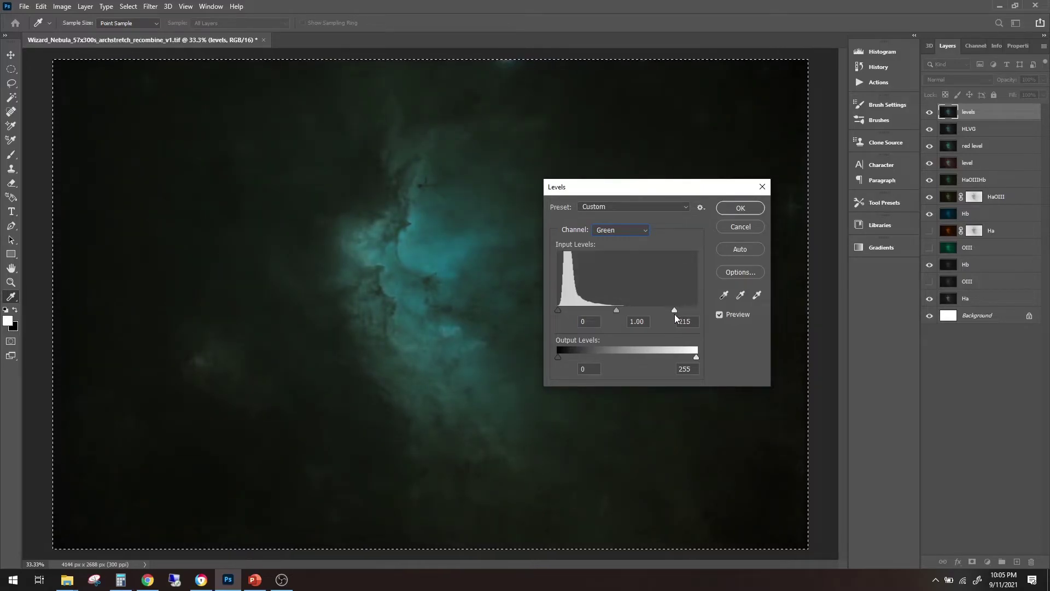
Lower the Red white point to 180 and apply the Levels adjustment
click(608, 232)
click(620, 250)
drag(697, 310, 656, 311)
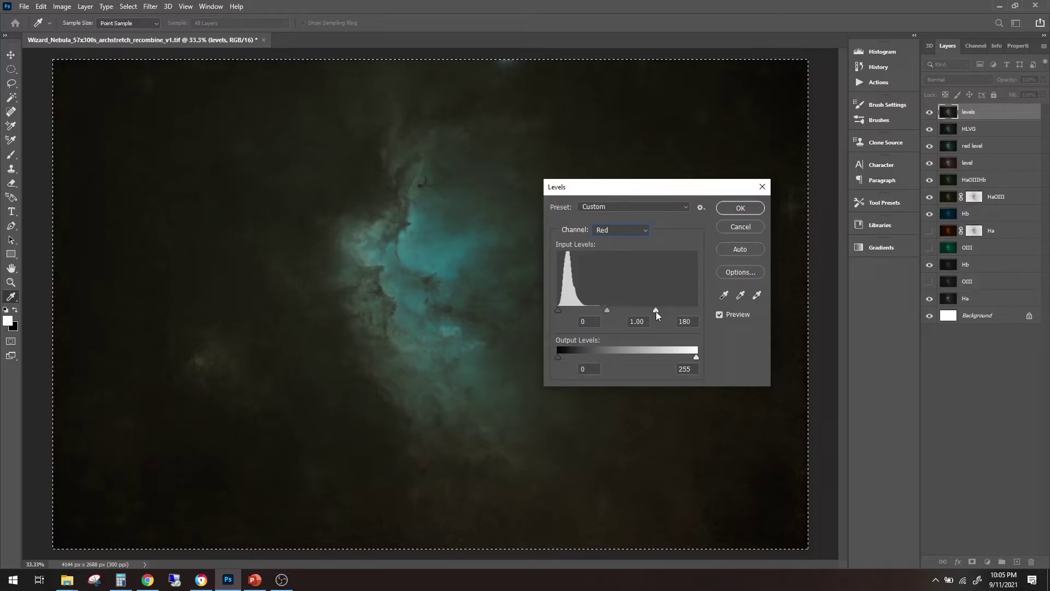
click(740, 209)
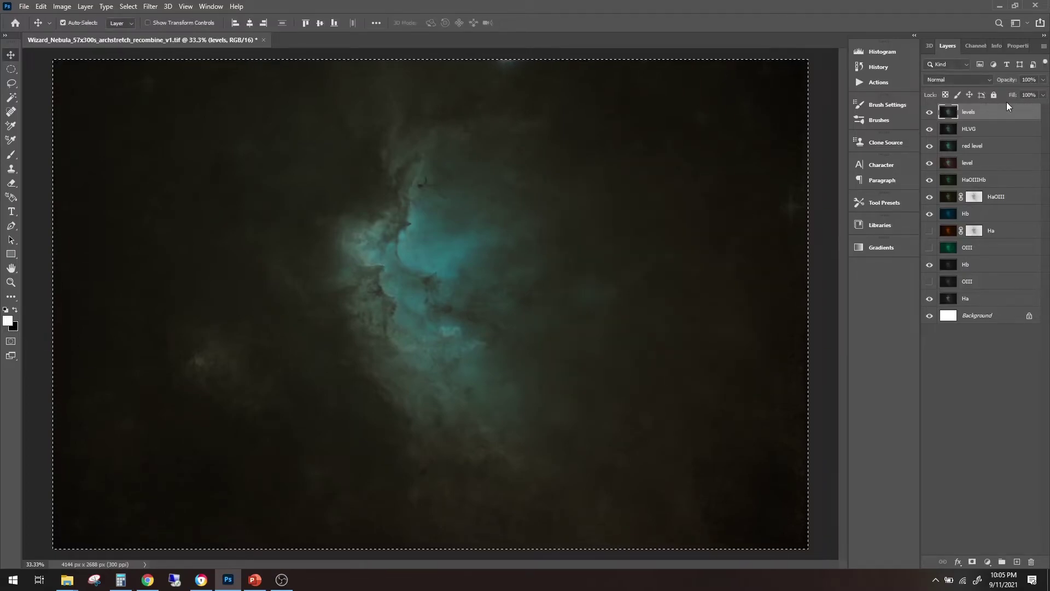
Stamp visible layers into a new merged layer named 'HLVG'
key(ctrl+shift+alt+n)
key(ctrl+shift+alt+e)
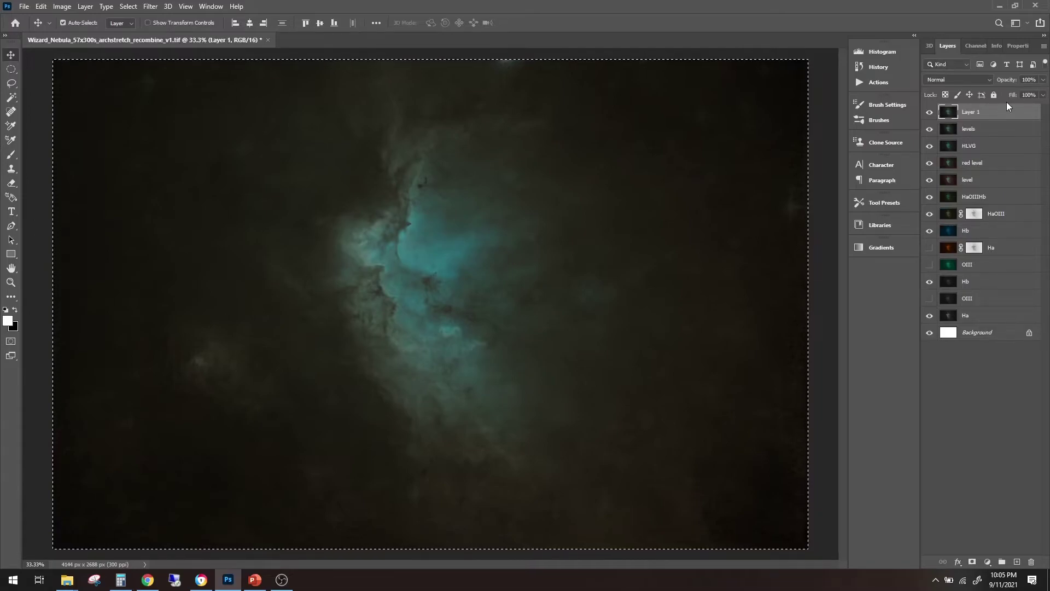
double_click(971, 112)
text(HLVG)
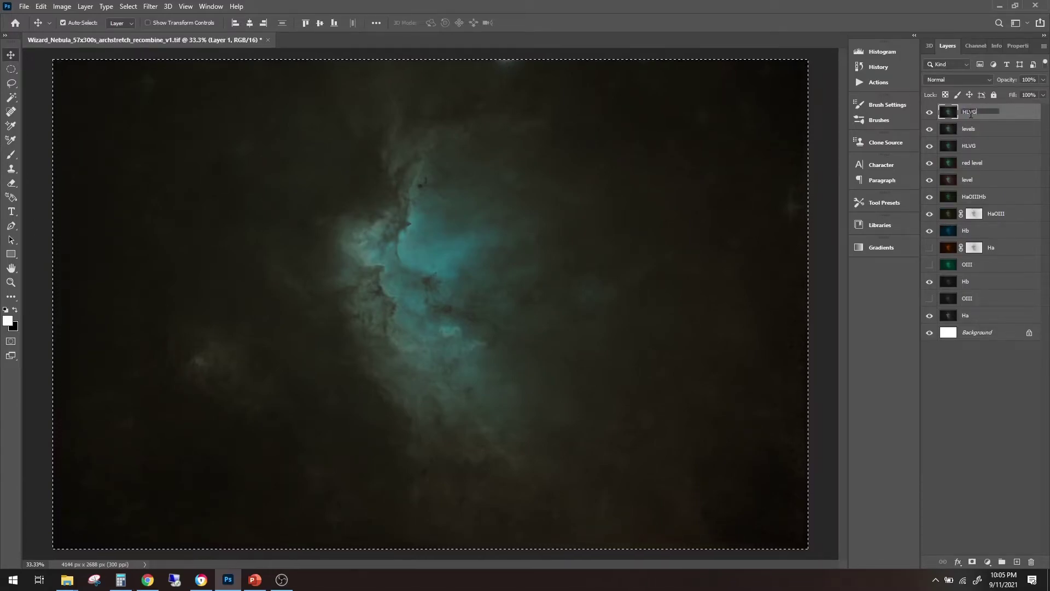
key(Return)
Apply the DeepSkyColors HLVG filter twice, then stamp visible layers into a new Layer 1
click(149, 6)
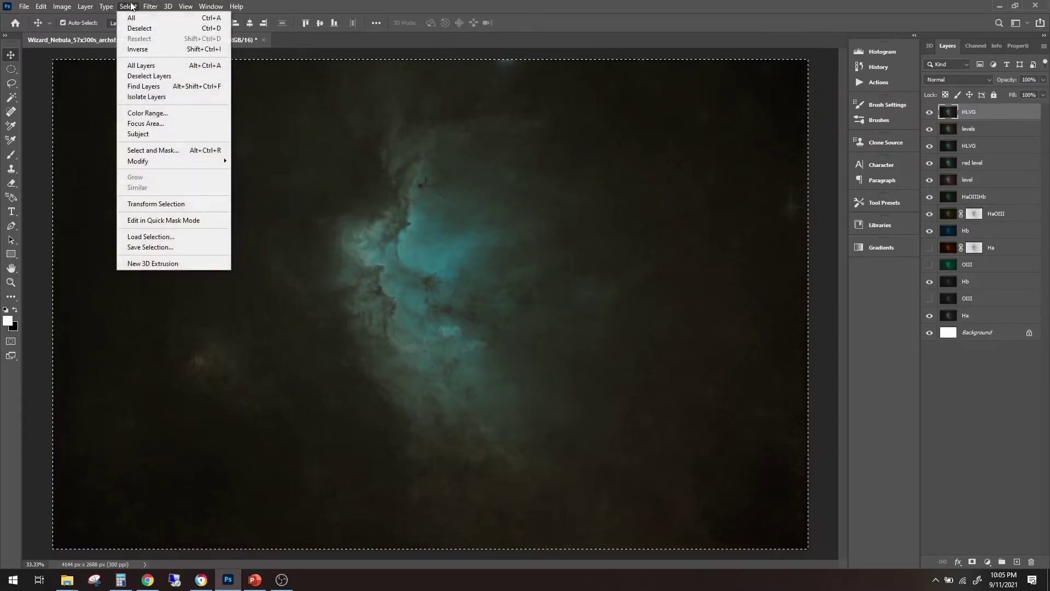
mouse_move(217, 241)
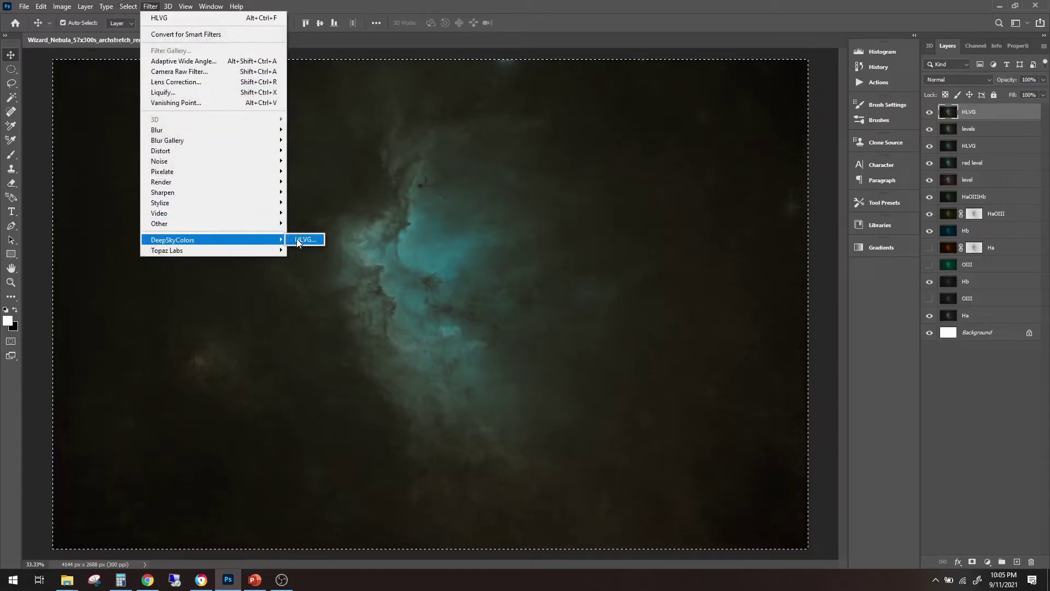
click(303, 239)
click(538, 268)
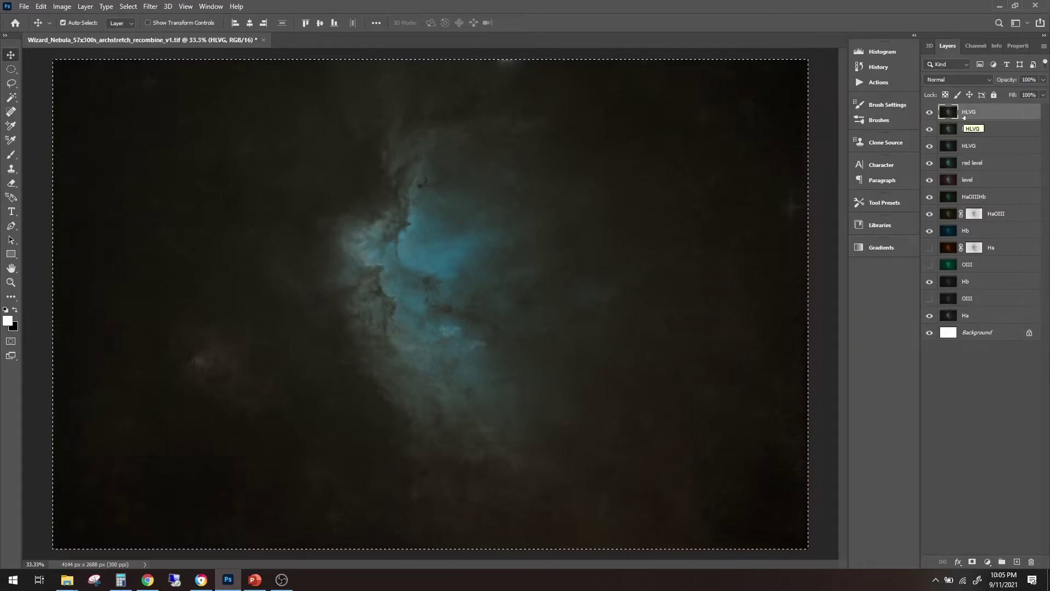
click(151, 6)
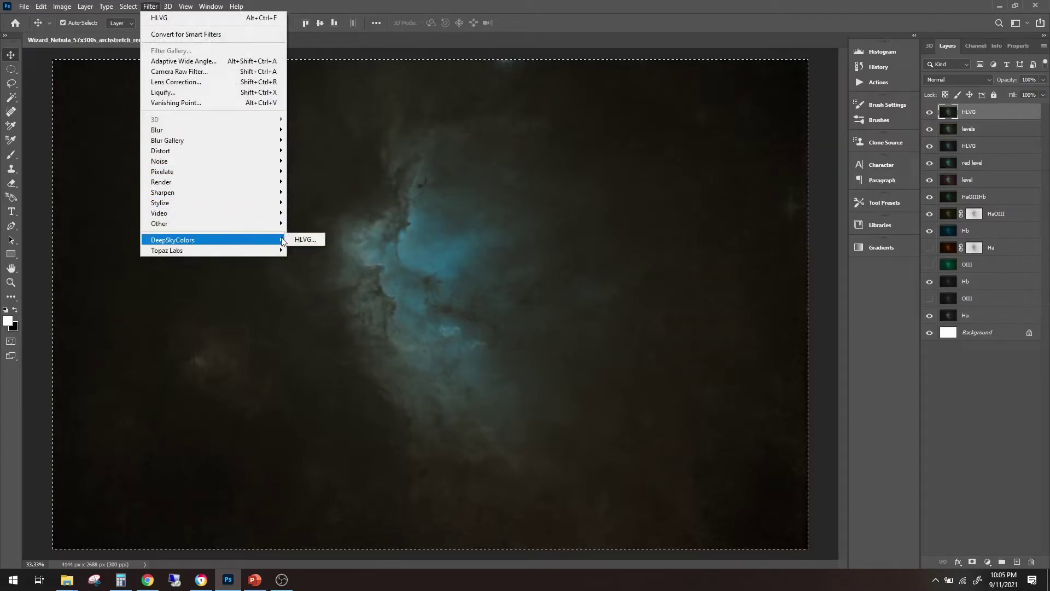
click(298, 239)
click(545, 268)
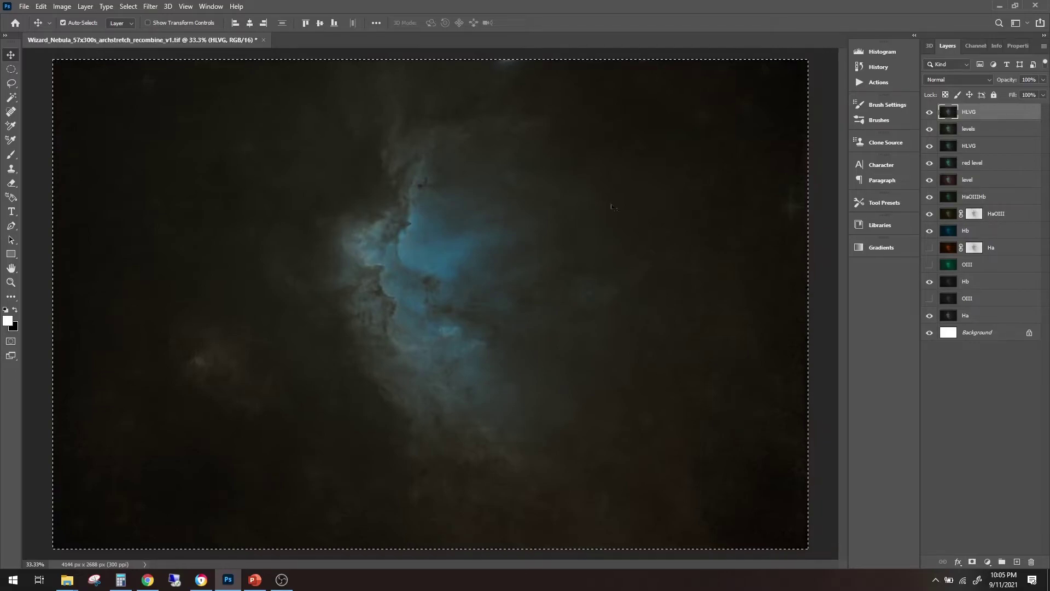
key(ctrl)
key(ctrl+alt+shift+e)
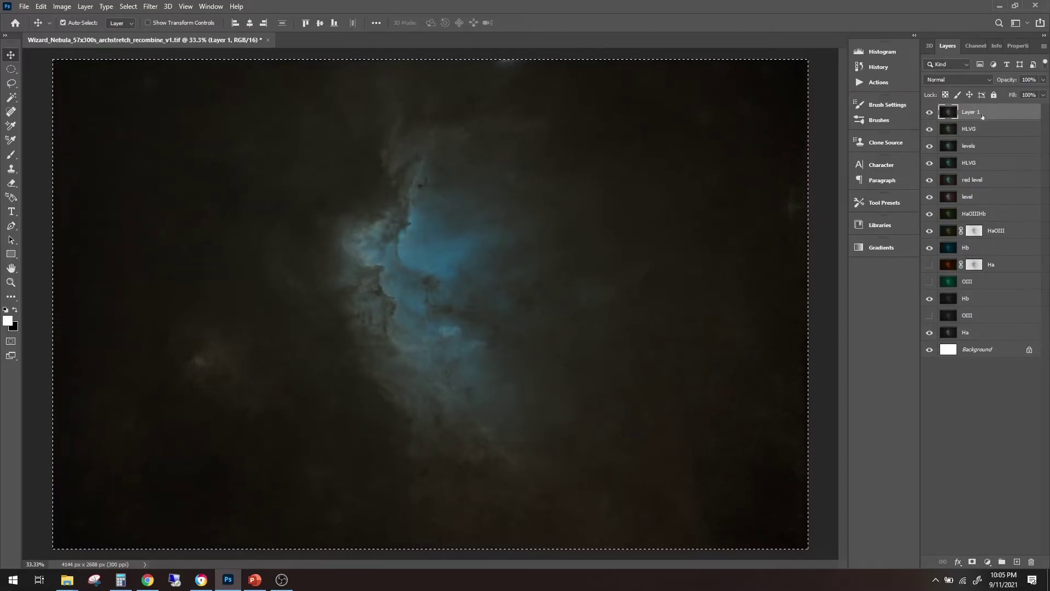
Hide Layer 1, duplicate the Ha layer, and move the copy to the top of the stack
double_click(974, 114)
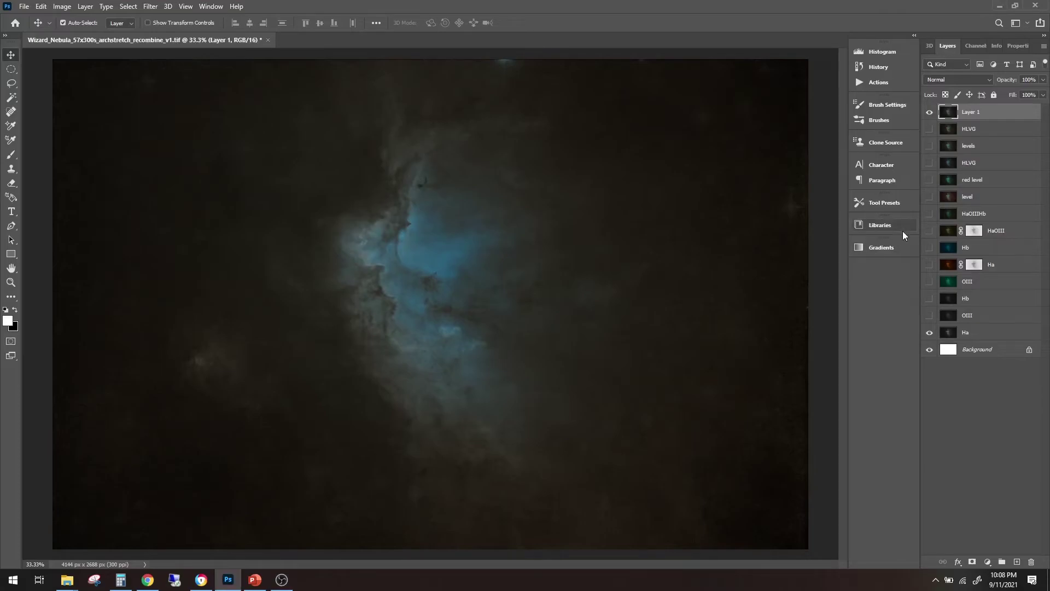
click(929, 113)
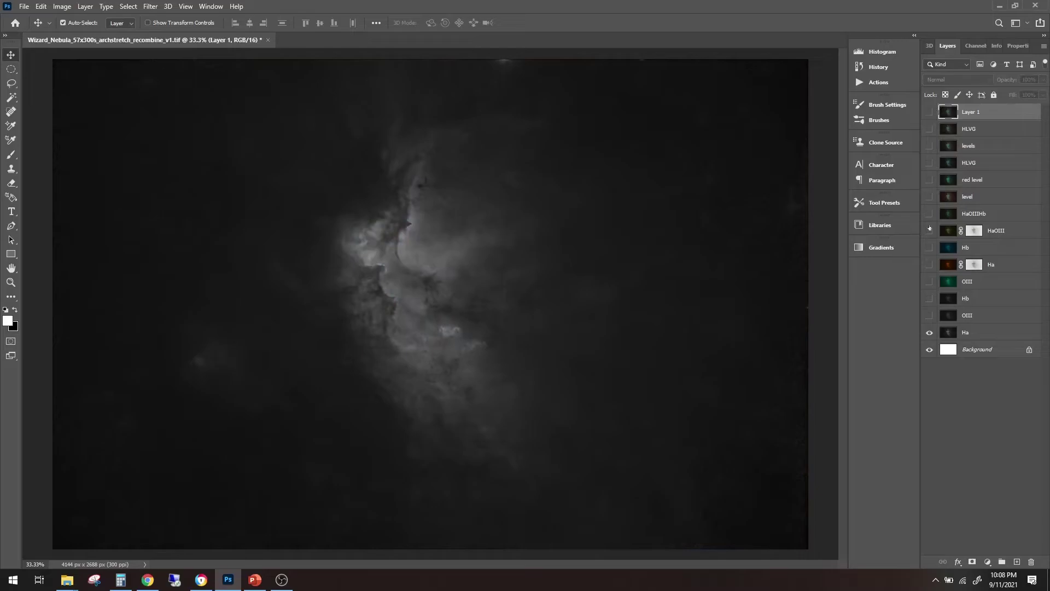
click(968, 334)
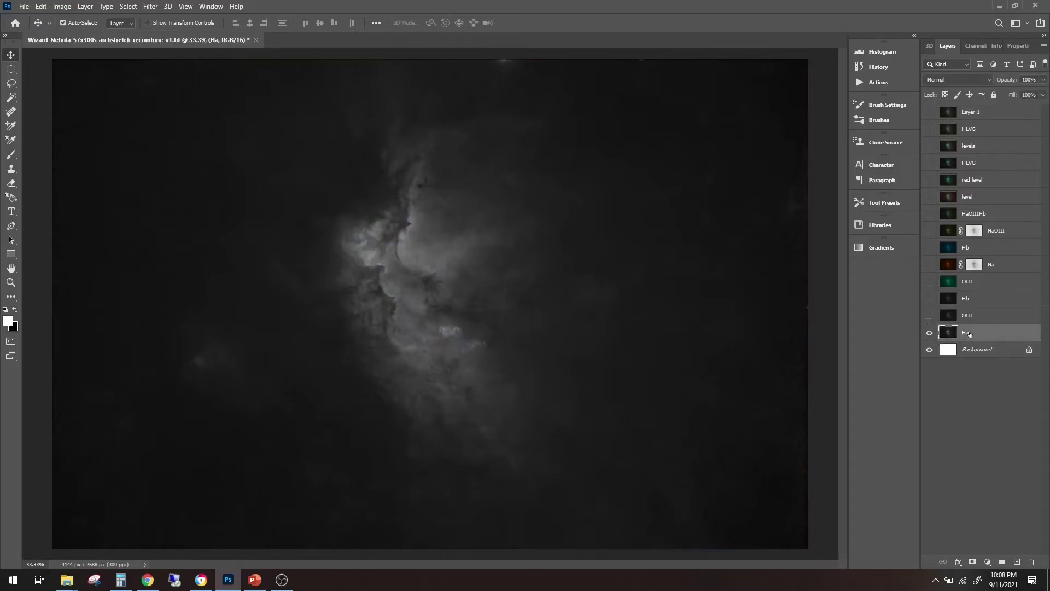
key(ctrl)
key(ctrl)
key(ctrl+j)
drag(959, 328, 971, 114)
Show Layer 1 again and compare with the top Ha copy hidden and shown
click(930, 130)
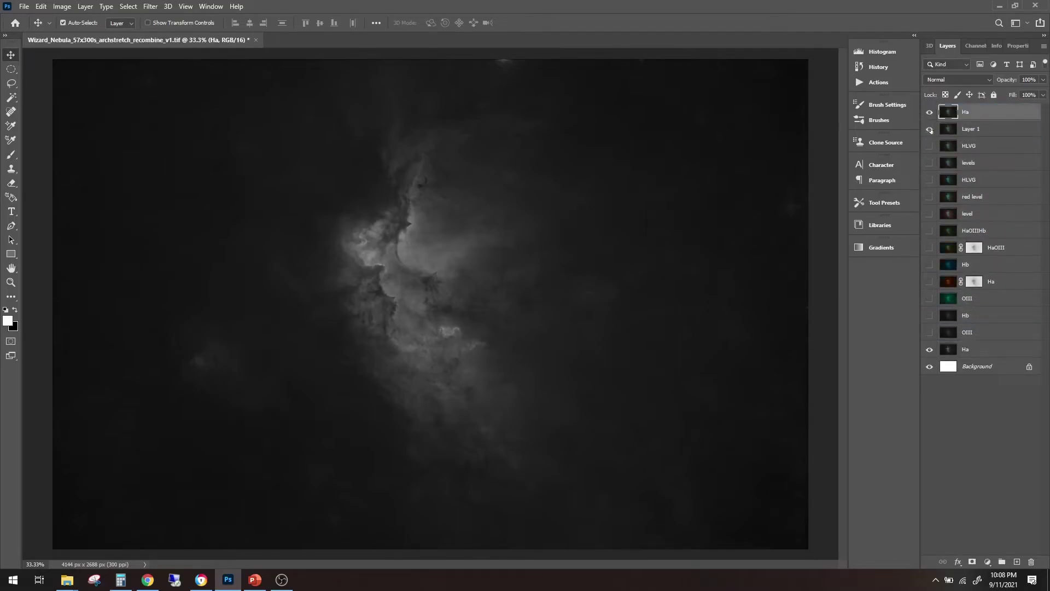
click(930, 113)
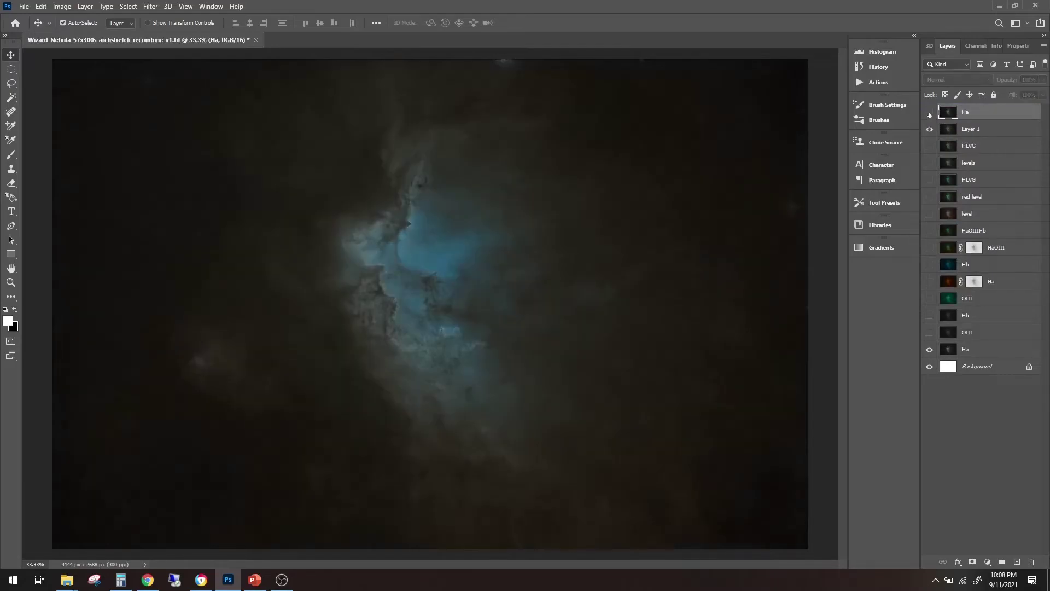
click(930, 112)
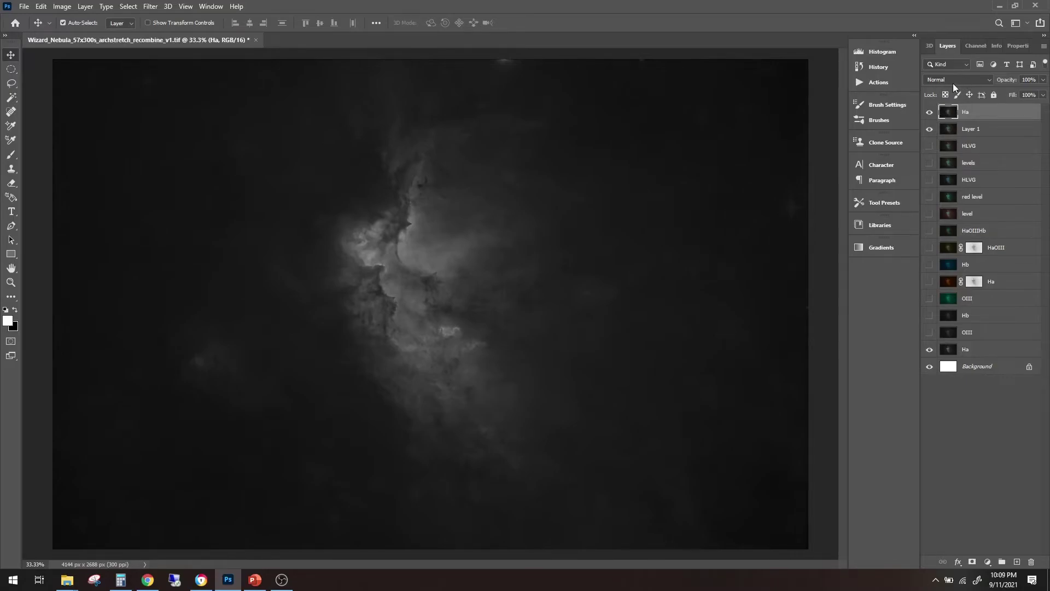
click(953, 83)
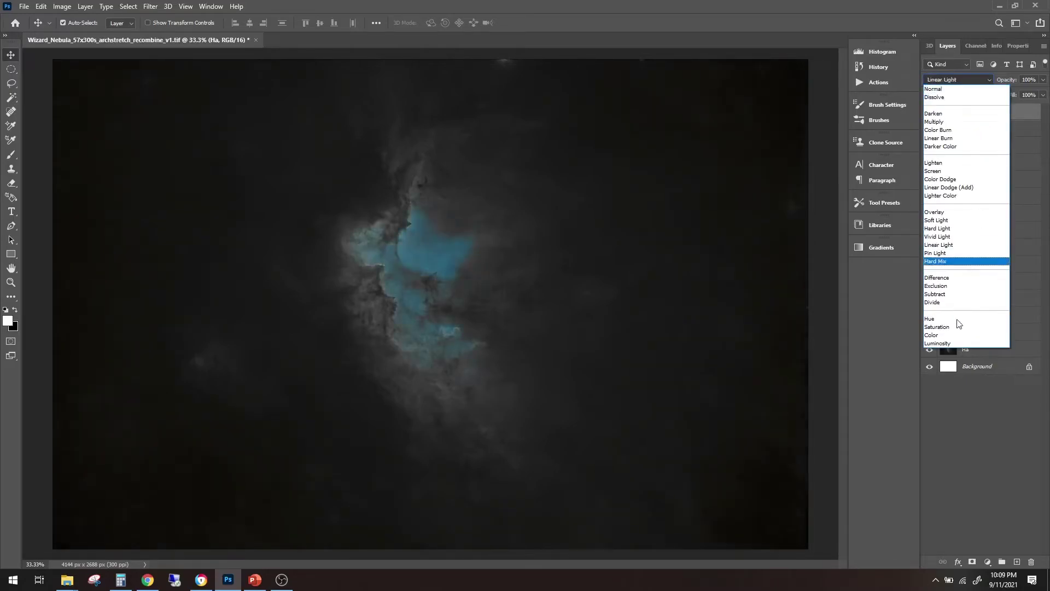
Set the Ha copy to Luminosity blend mode and toggle it to compare against the composite
click(951, 343)
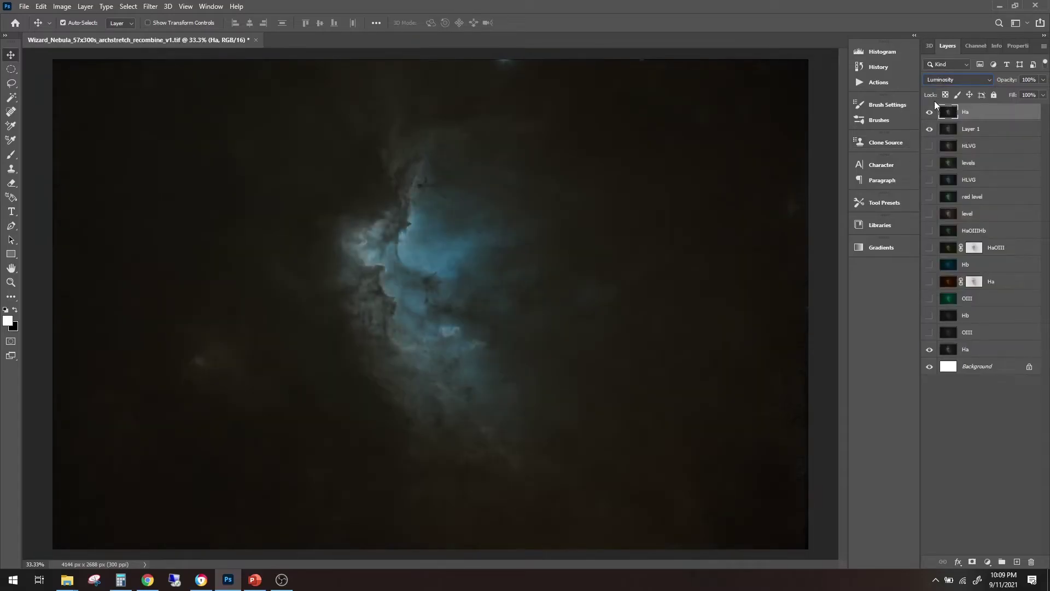
click(930, 112)
click(930, 112)
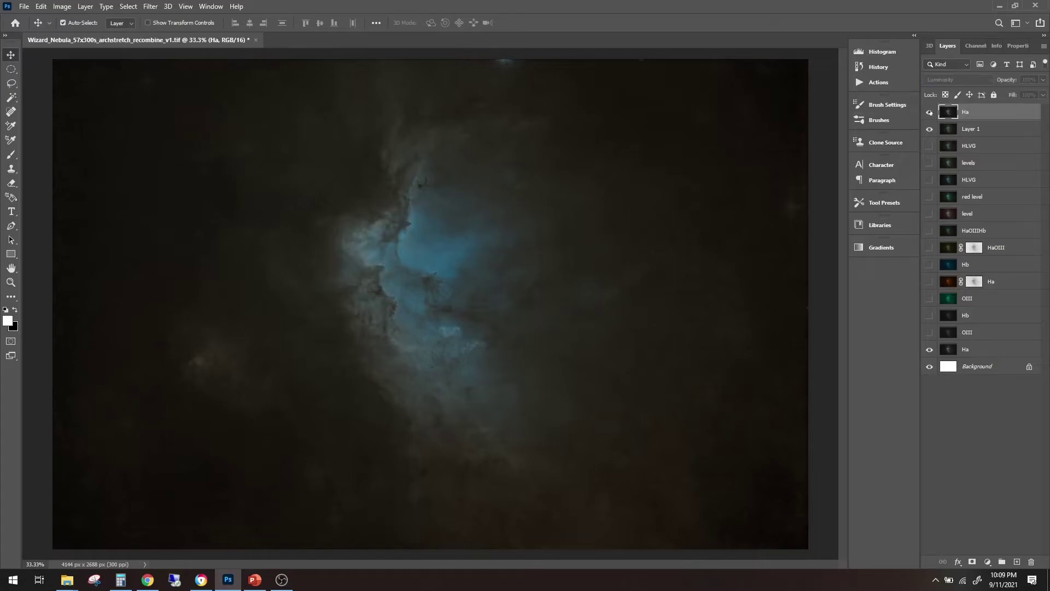
click(930, 112)
click(930, 112)
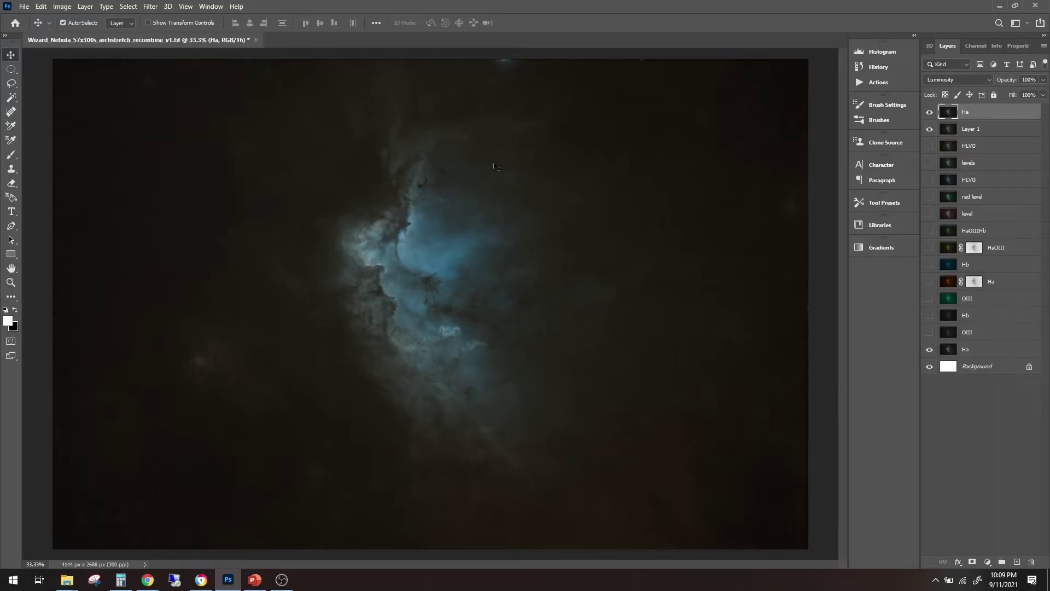
click(929, 113)
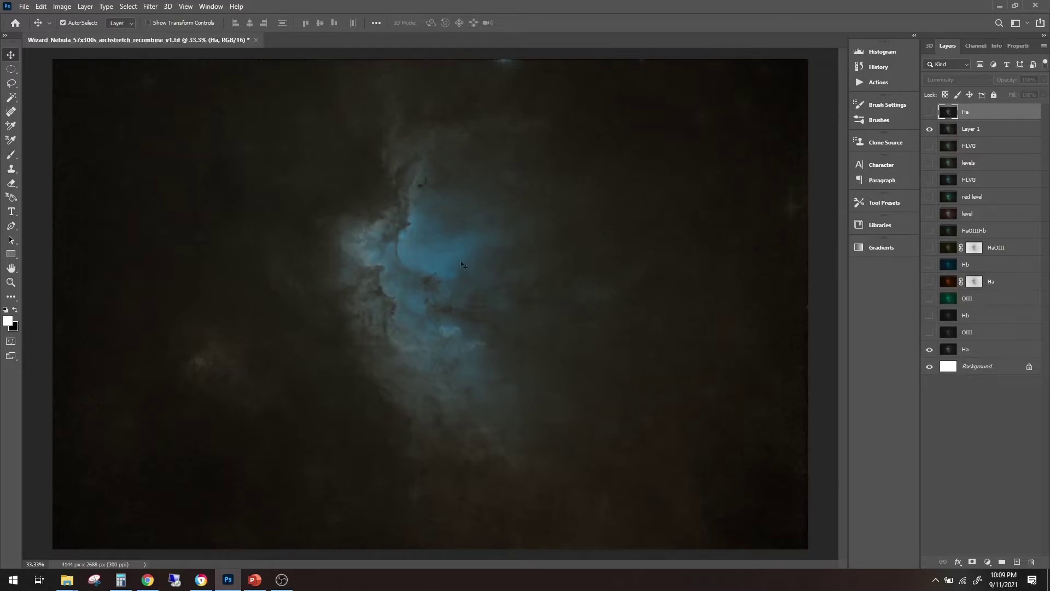
click(930, 112)
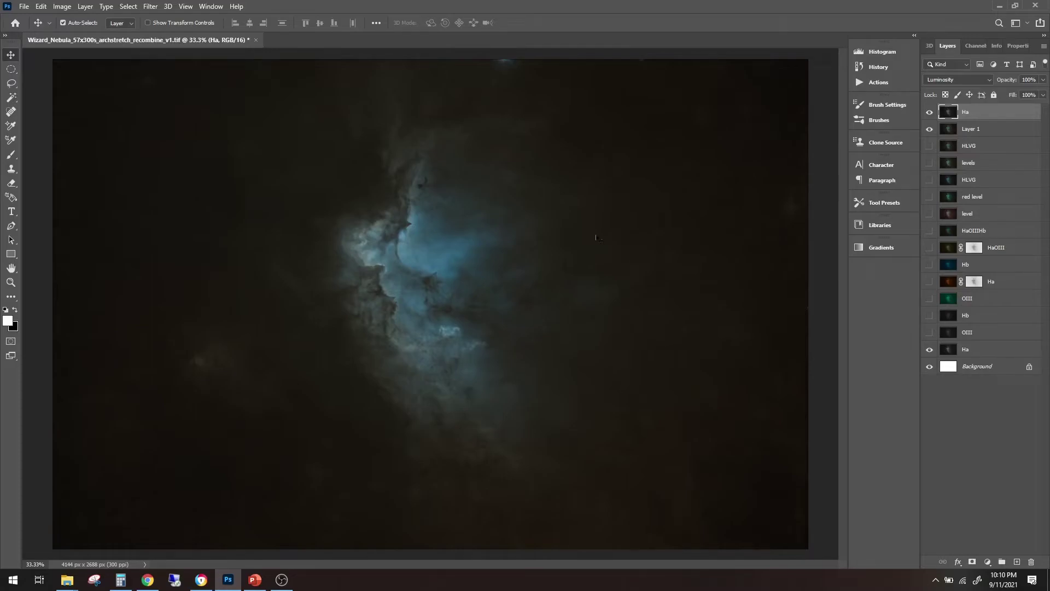
click(1026, 79)
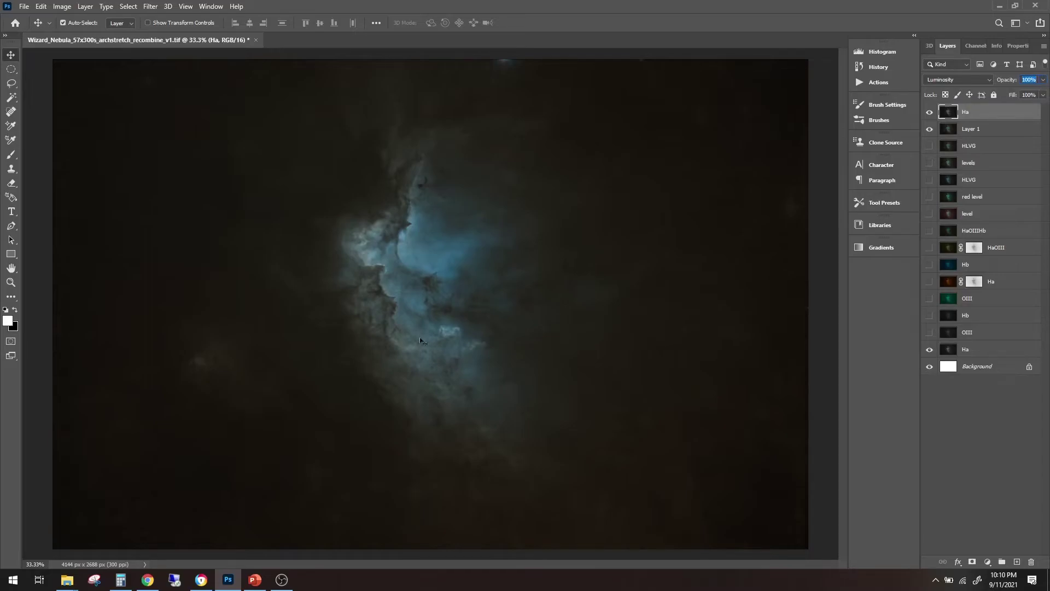
text(50)
key(Return)
text(0)
key(Return)
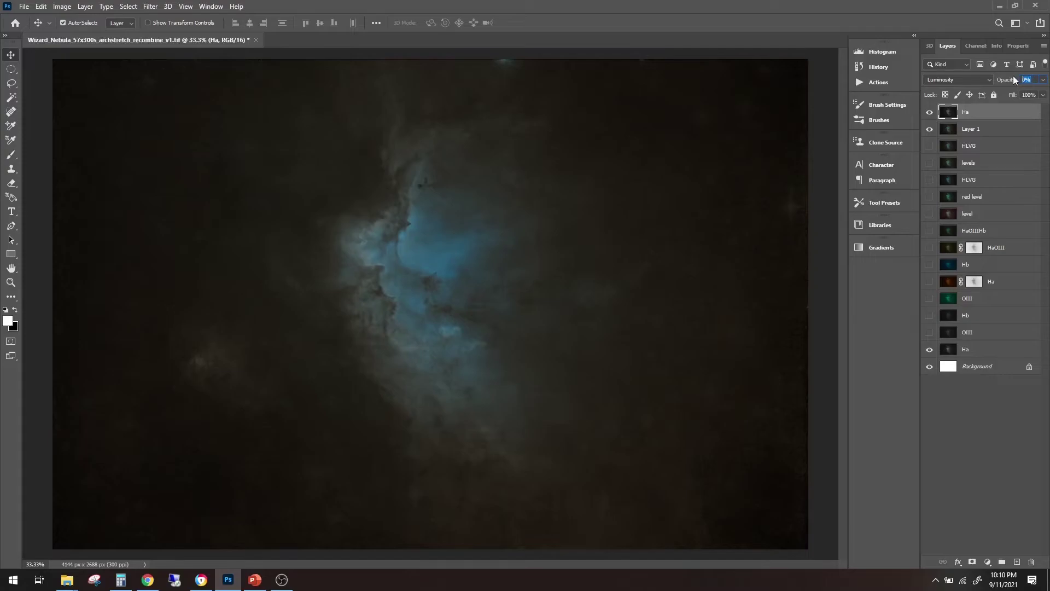
text(50)
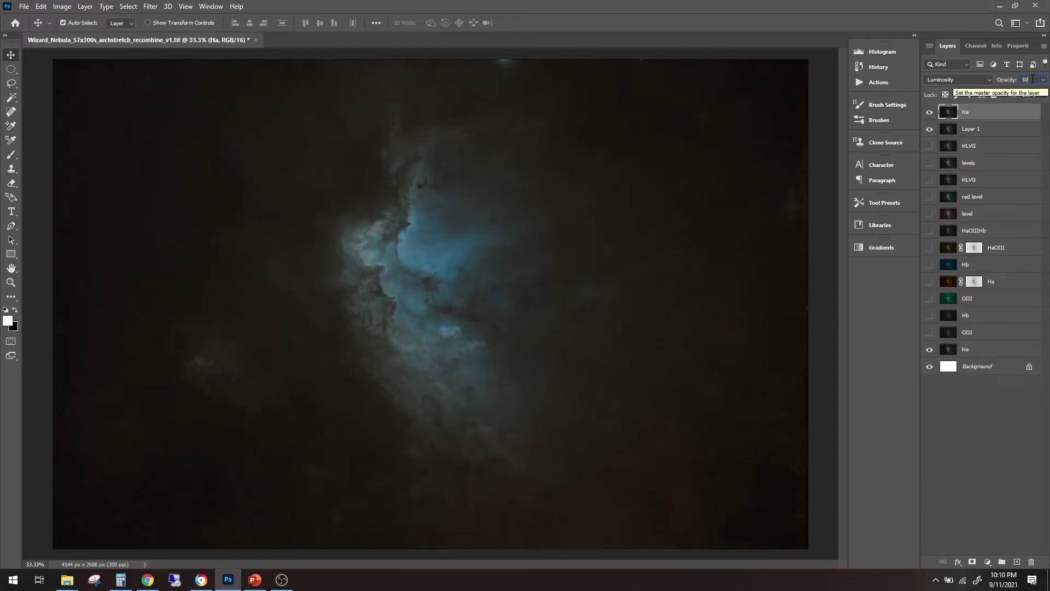
key(Return)
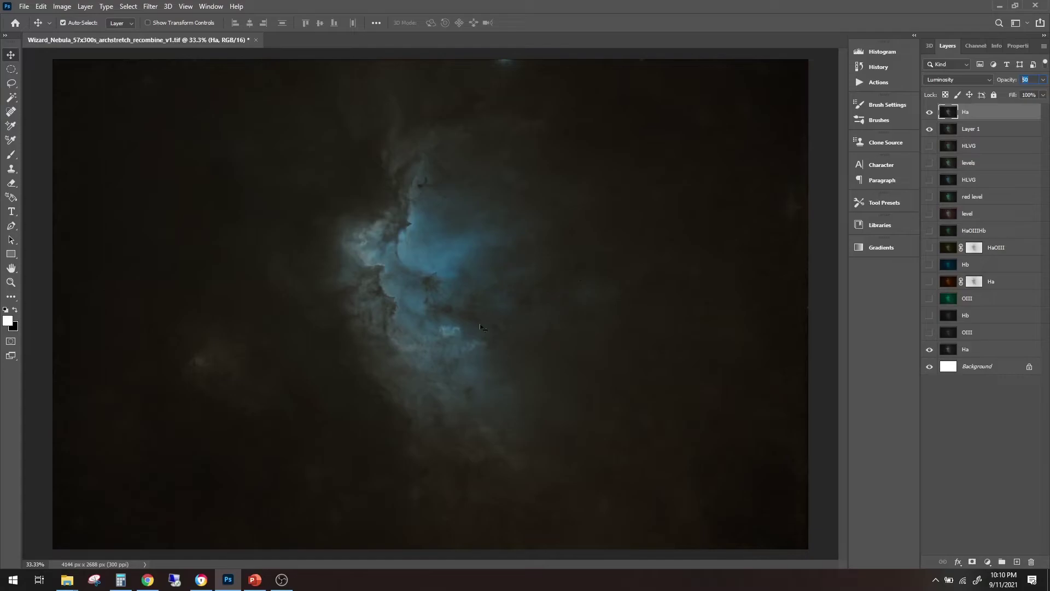
text(90100)
key(Return)
Rename the top Ha layer to 'HaLum'
double_click(966, 112)
text(Lum)
key(Return)
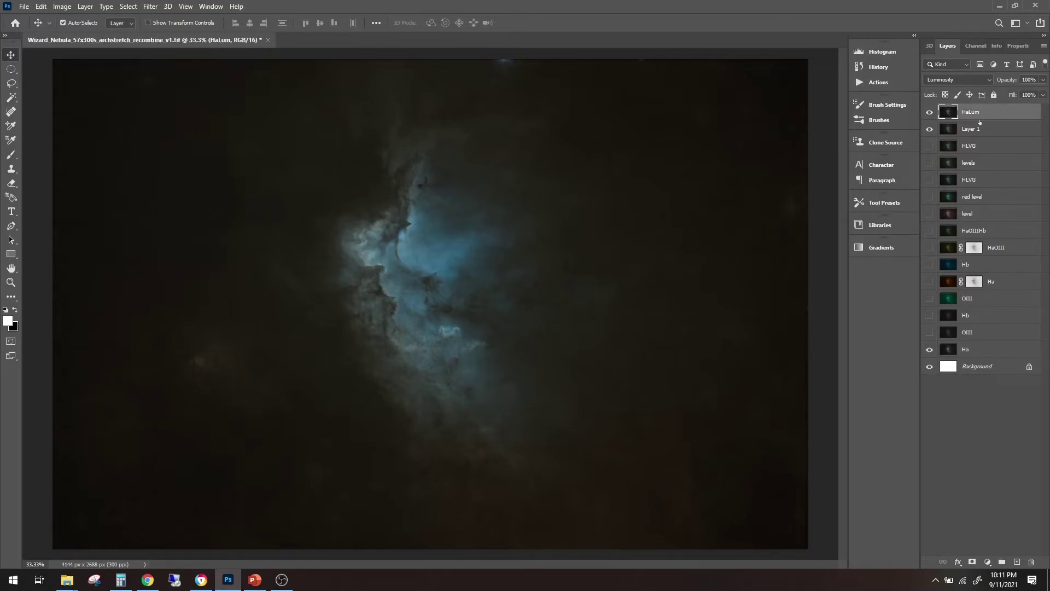
Stamp visible layers as 'HaOIIIHb_Lum', save the document, and open Levels on Layer 2
key(ctrl)
key(ctrl+shift+alt+e)
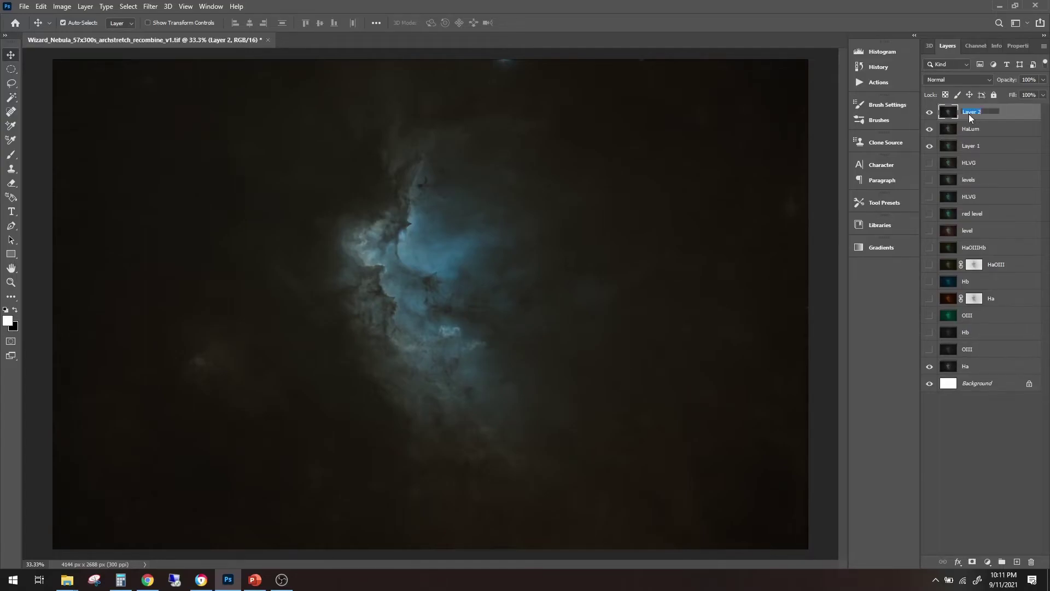
text(HaOIIIHb_ Lum)
key(Return)
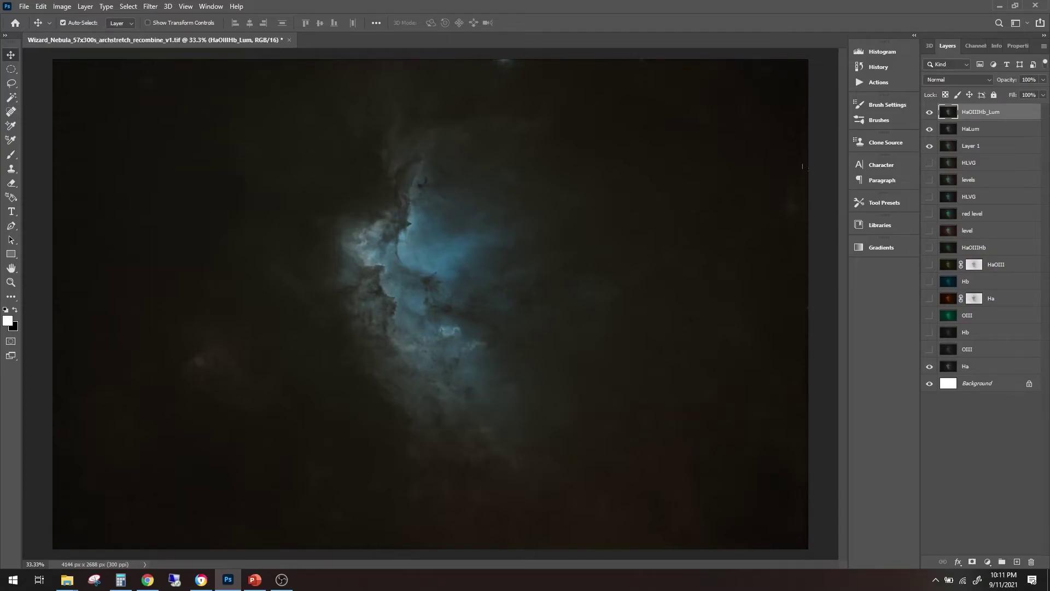
key(ctrl+s)
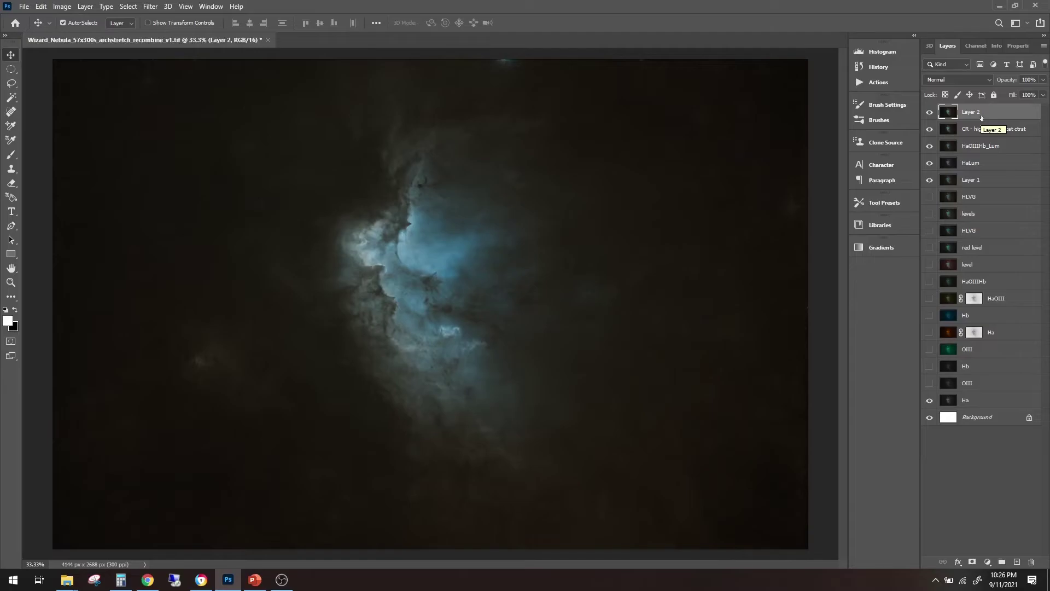
key(ctrl+l)
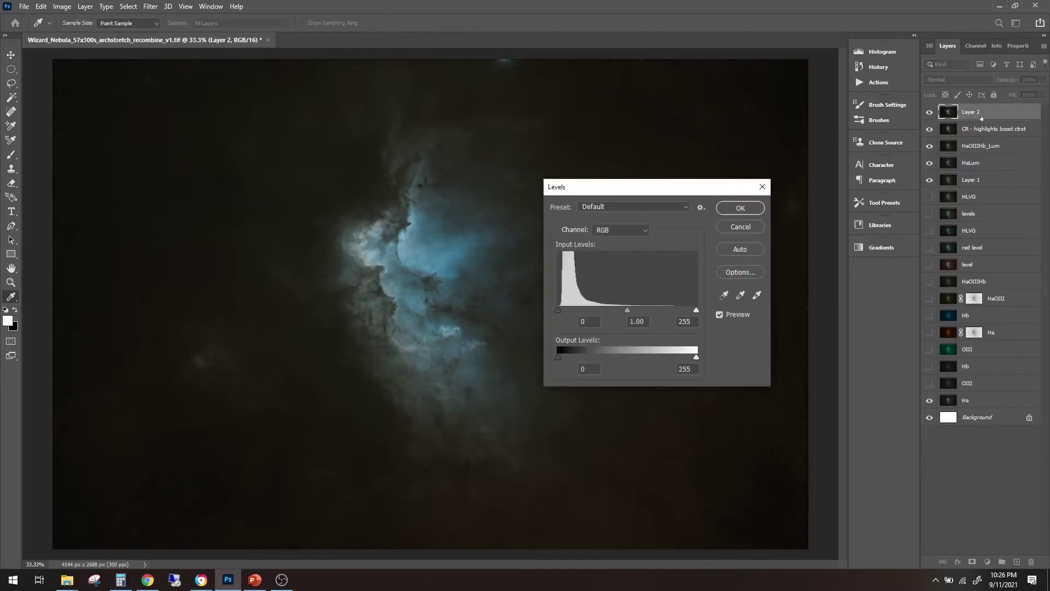
In Levels, raise Layer 2's red, green and blue black points to 4, 3 and 2
click(891, 53)
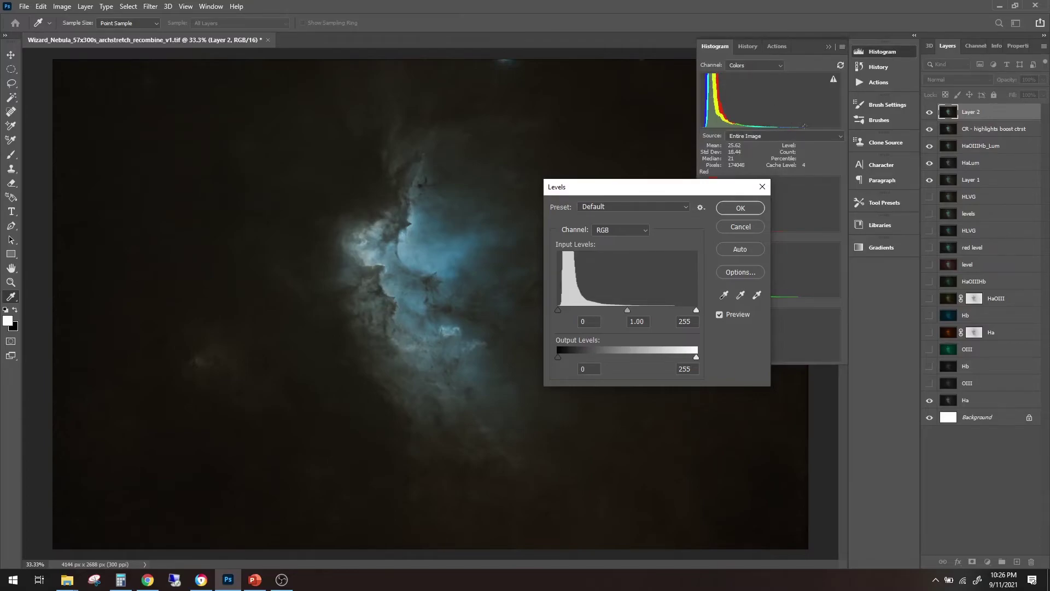
click(616, 232)
click(608, 253)
click(592, 321)
drag(558, 310, 561, 311)
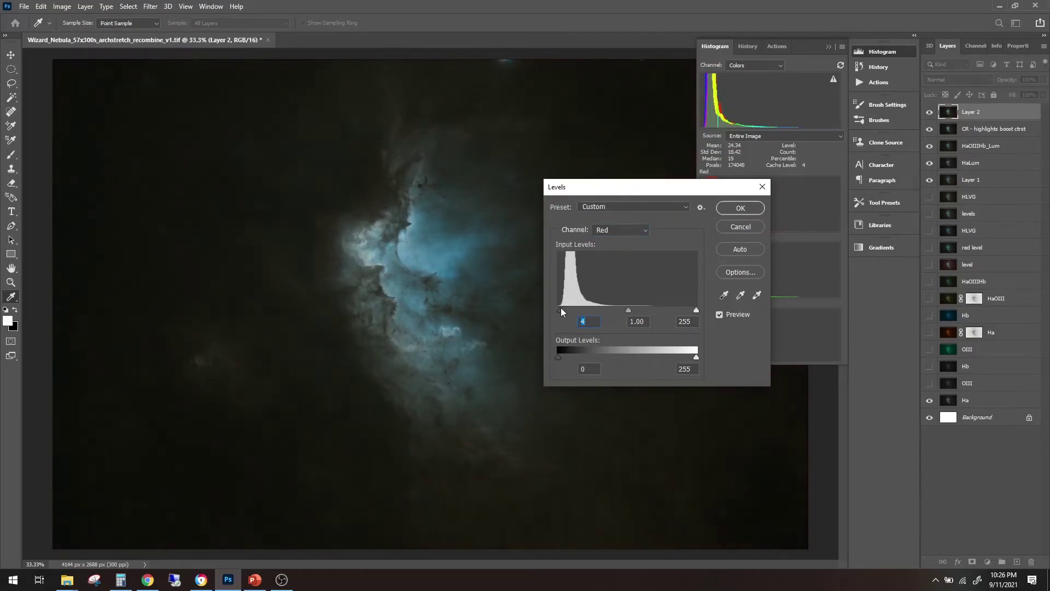
click(632, 232)
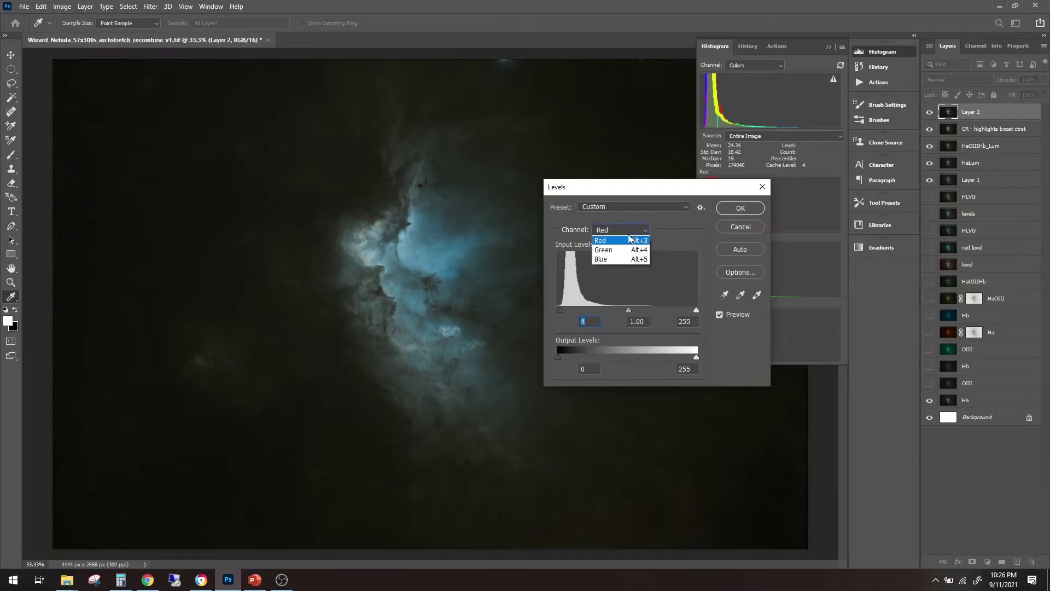
click(619, 259)
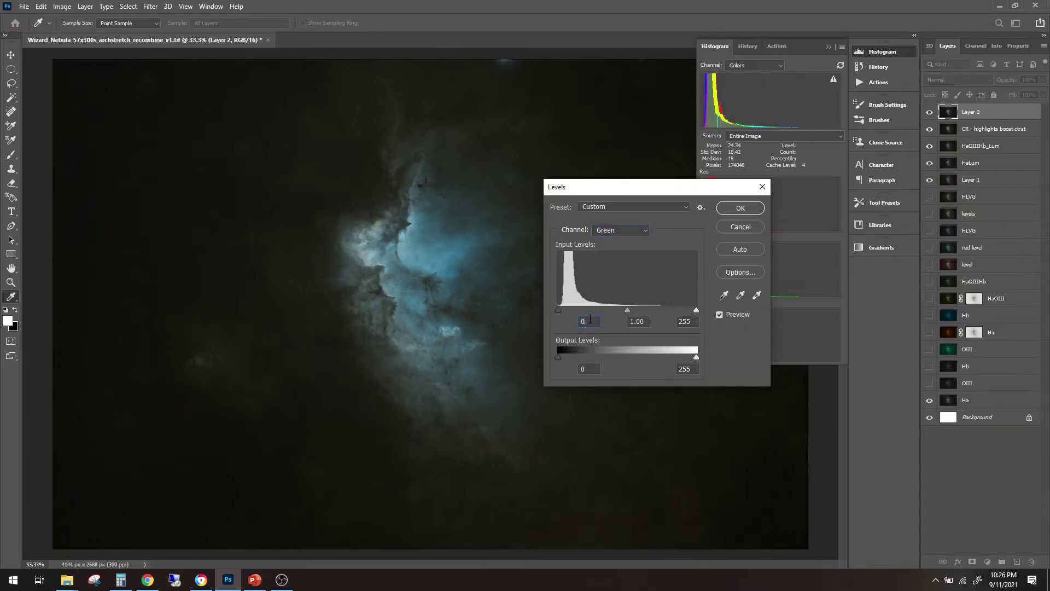
drag(558, 311, 559, 310)
click(635, 232)
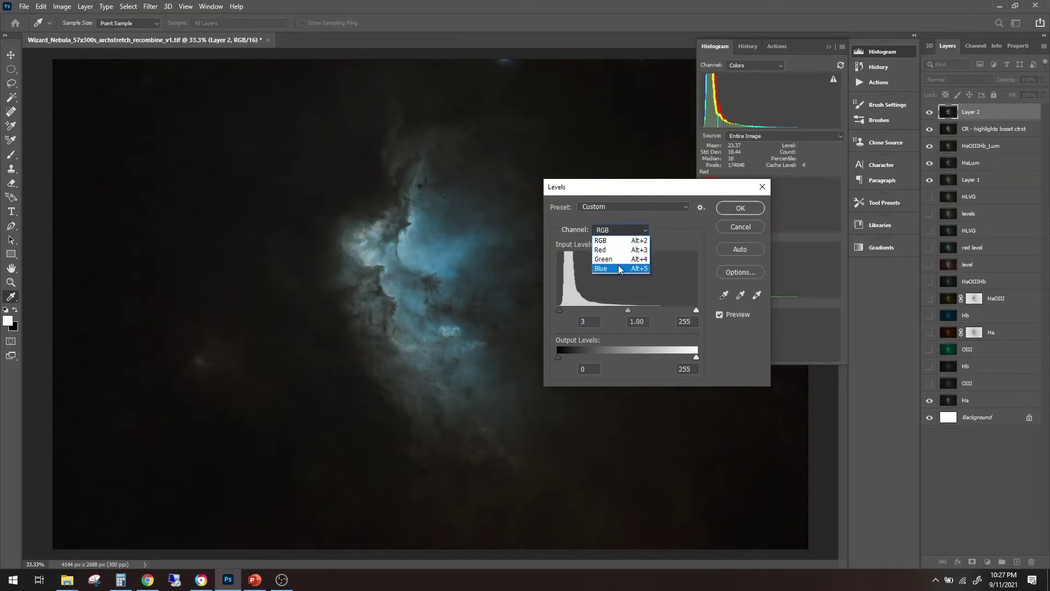
click(617, 269)
key(Up)
key(Up)
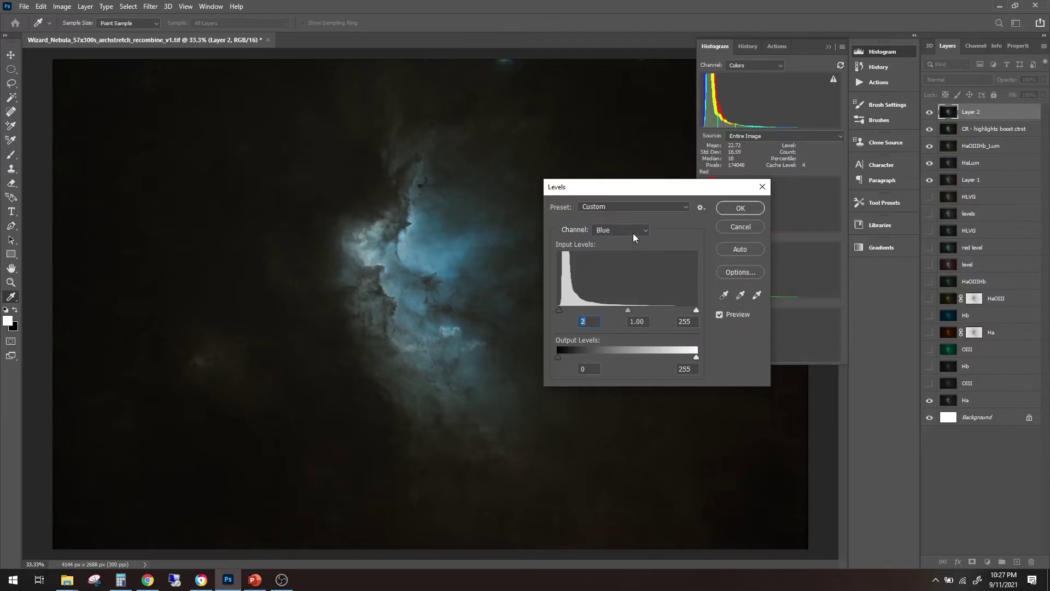
click(741, 207)
click(841, 66)
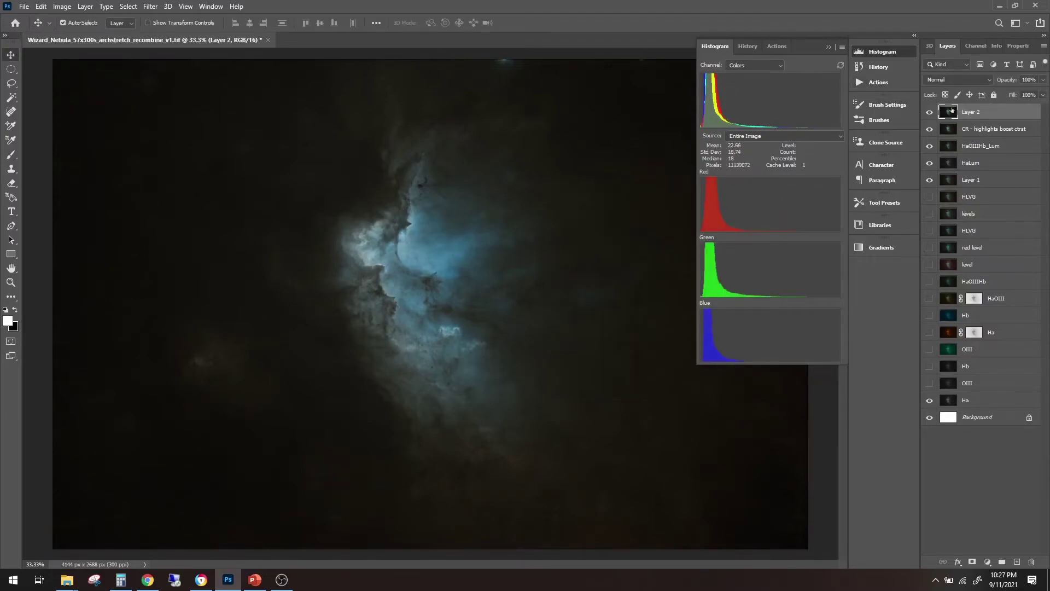
Reapply Levels with the RGB white point lowered to 217 to brighten the nebula
key(ctrl+l)
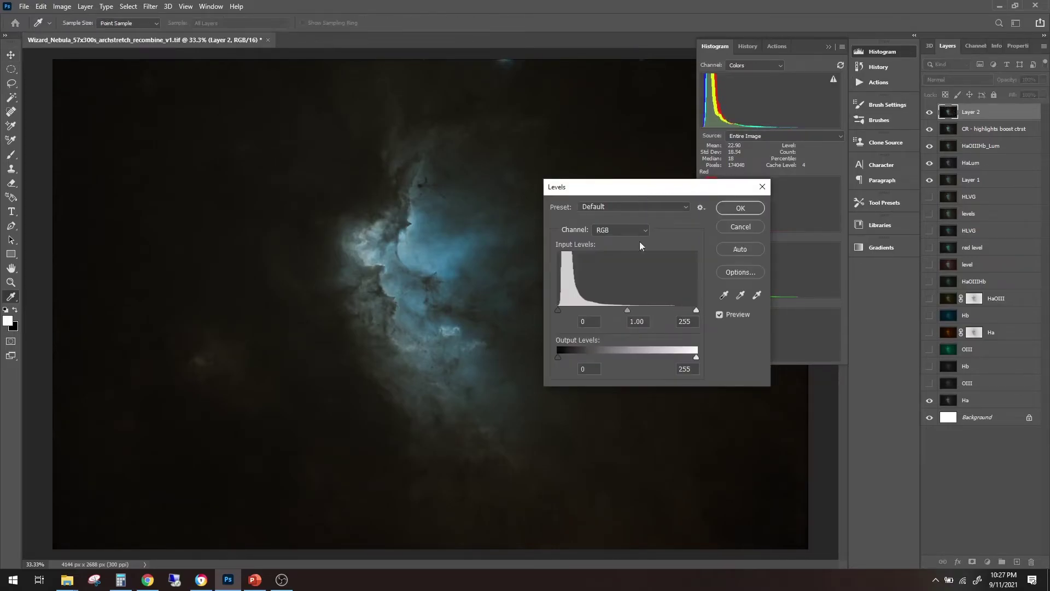
drag(697, 309, 677, 313)
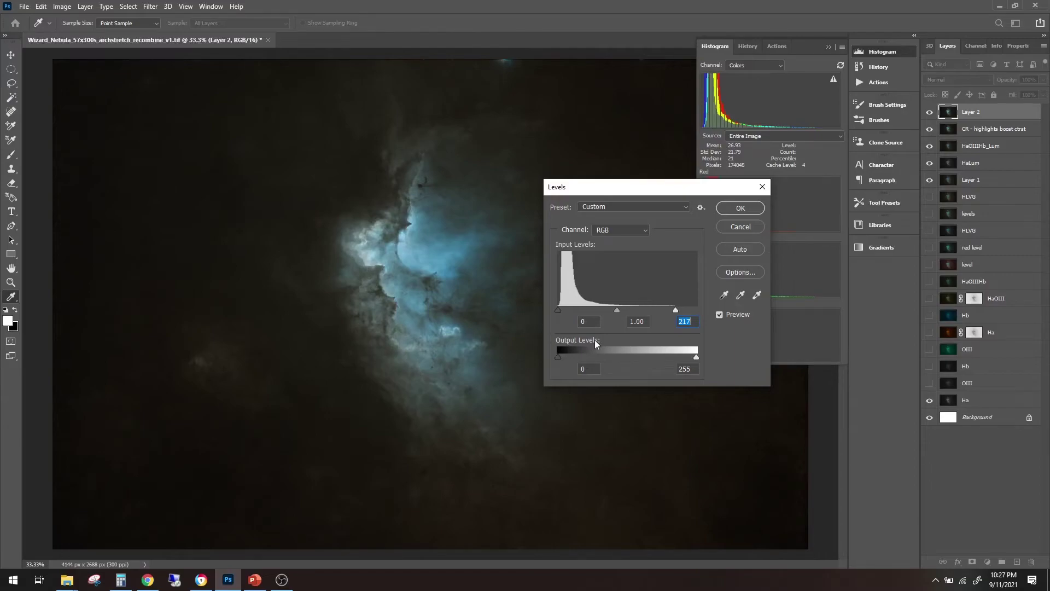
click(734, 207)
click(837, 67)
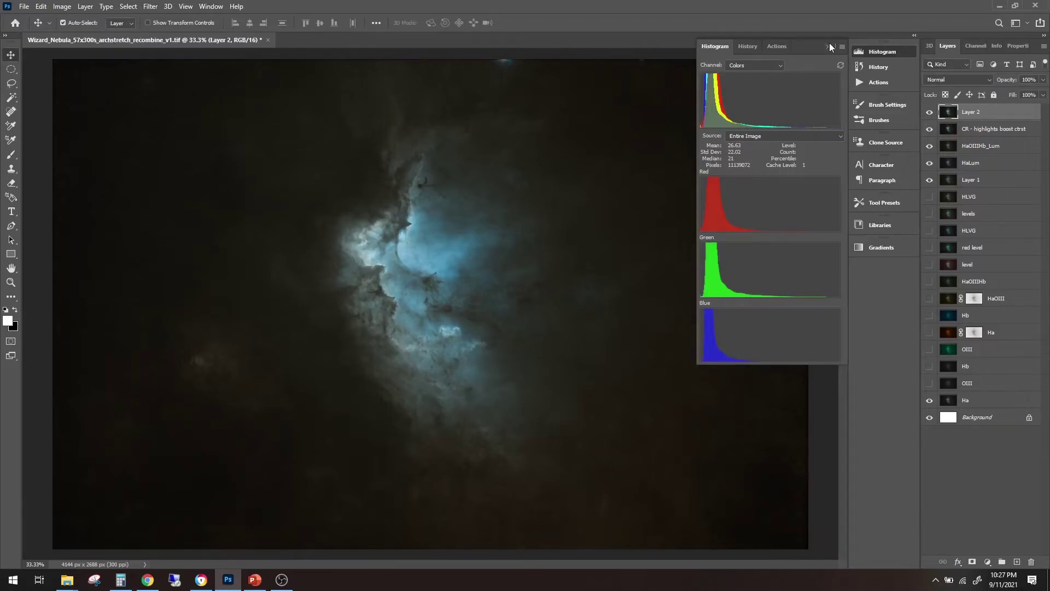
click(829, 46)
Rename Layer 2 to 'color bal' and stamp all visible layers into a new merged layer
double_click(974, 112)
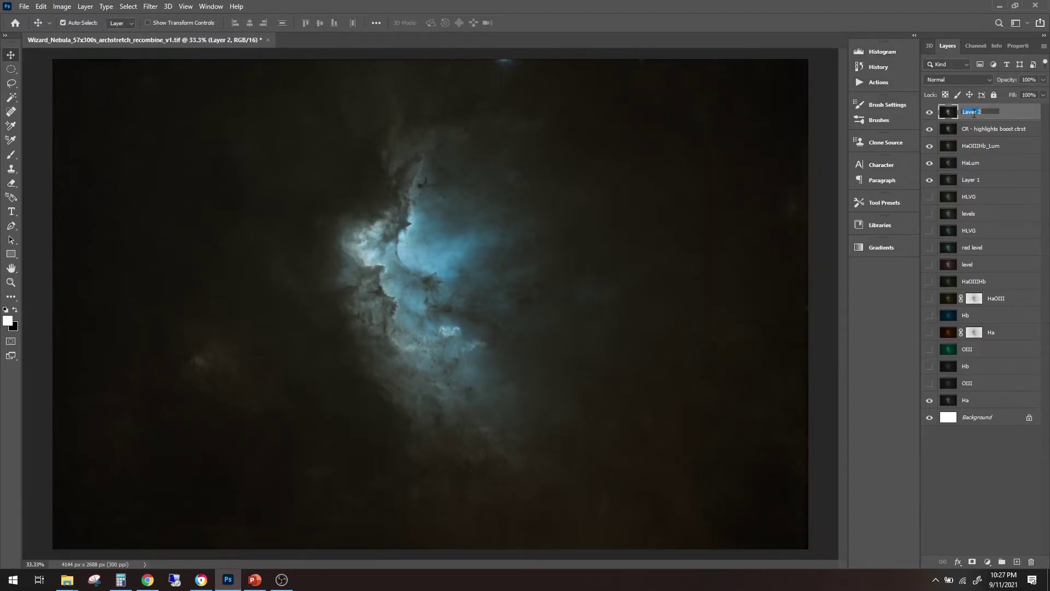
text(color bal)
key(Return)
key(ctrl+alt+shift+e)
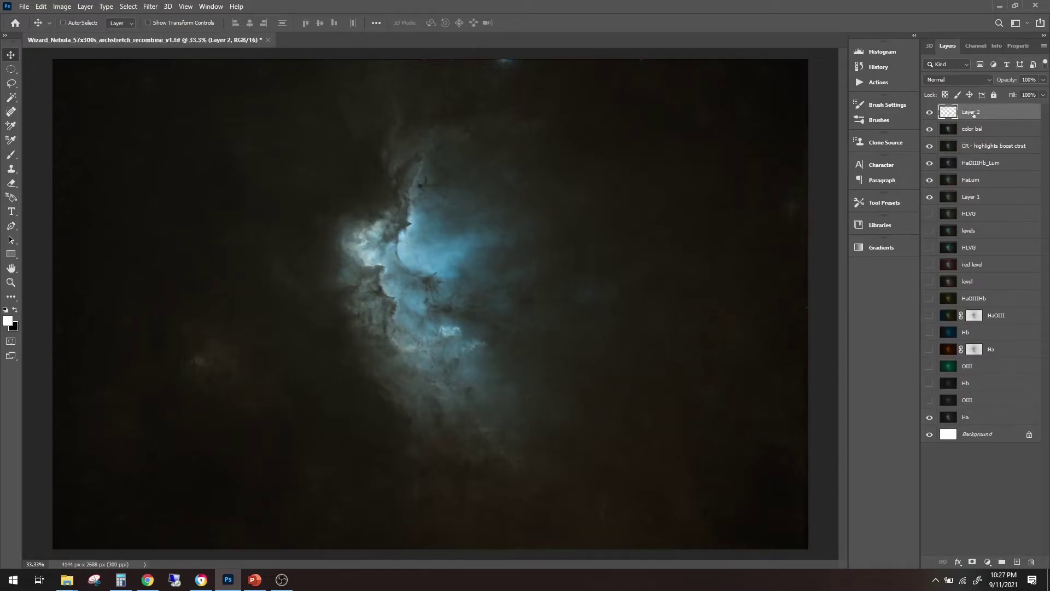
Name the merged layer 'denoise' and run Topaz DeNoise AI on it
double_click(974, 113)
text(denoise)
key(Return)
click(128, 6)
click(139, 5)
click(142, 6)
mouse_move(258, 248)
click(307, 249)
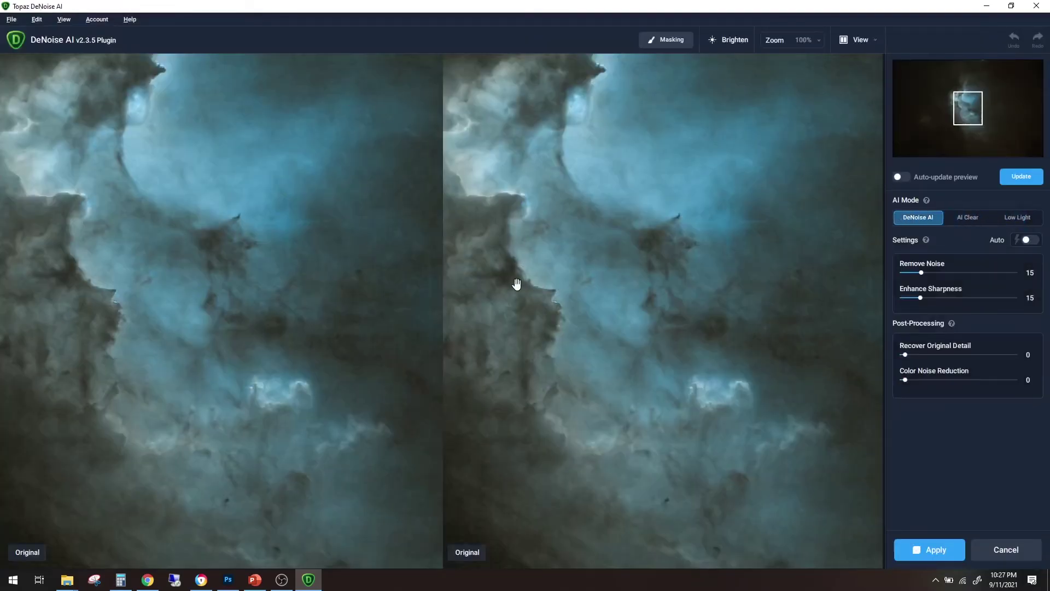
Zoom the DeNoise preview out to 33% with the nebula centred
click(820, 45)
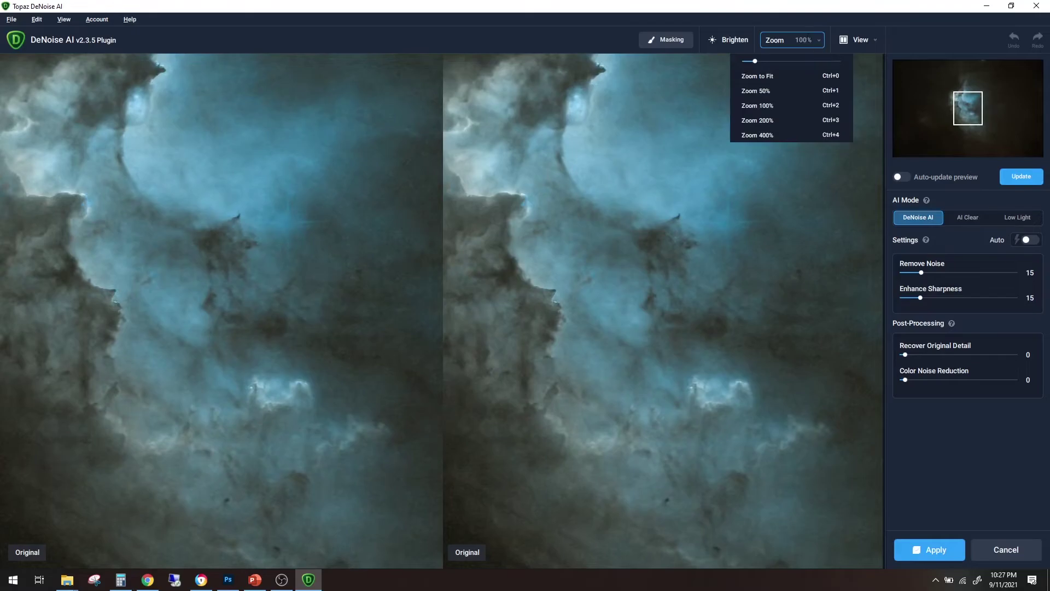
click(812, 39)
double_click(803, 39)
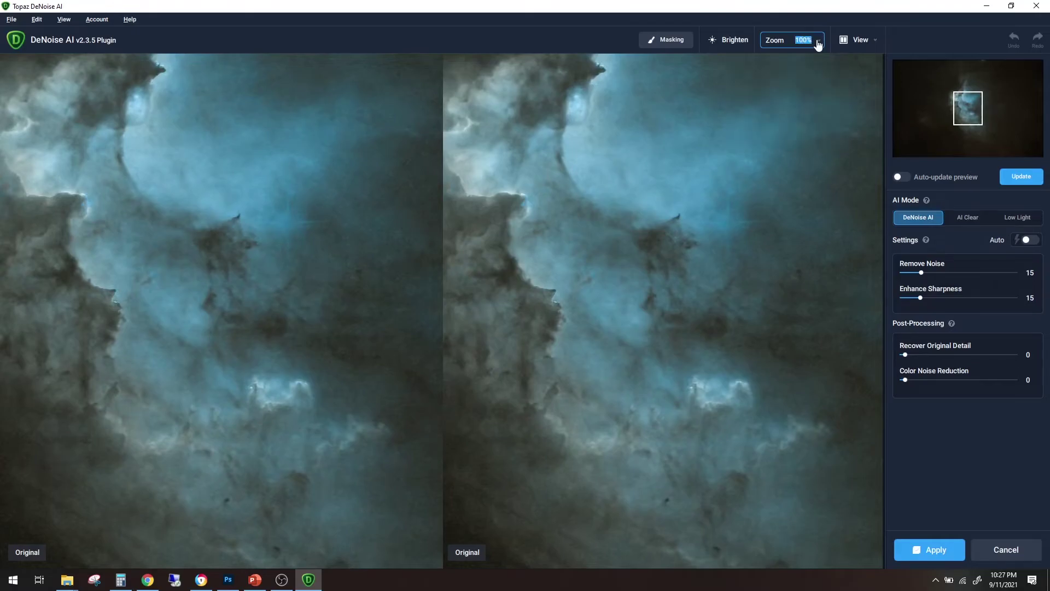
text(50)
key(Return)
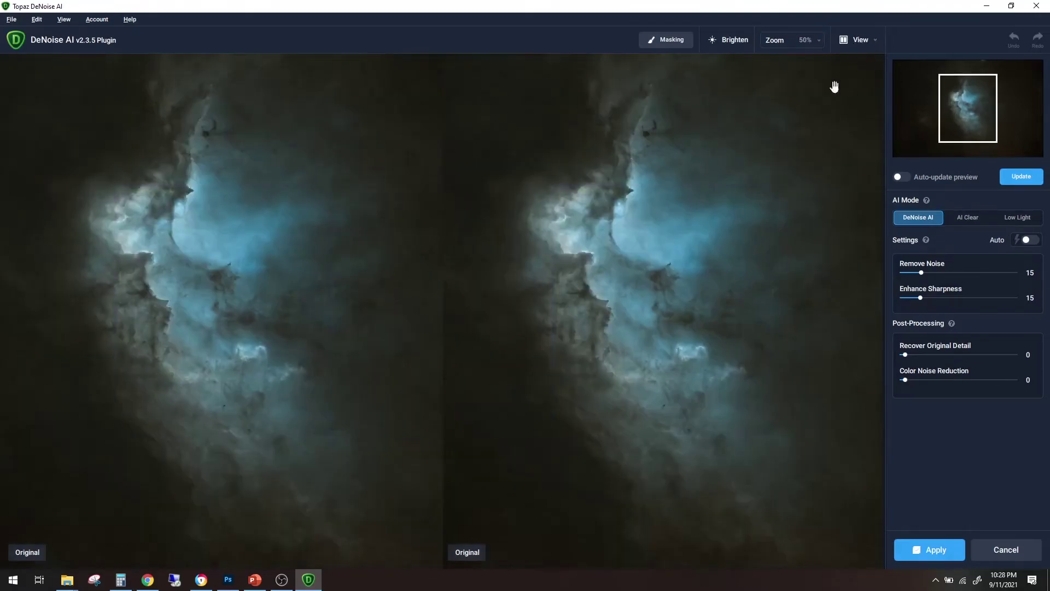
drag(668, 256, 692, 265)
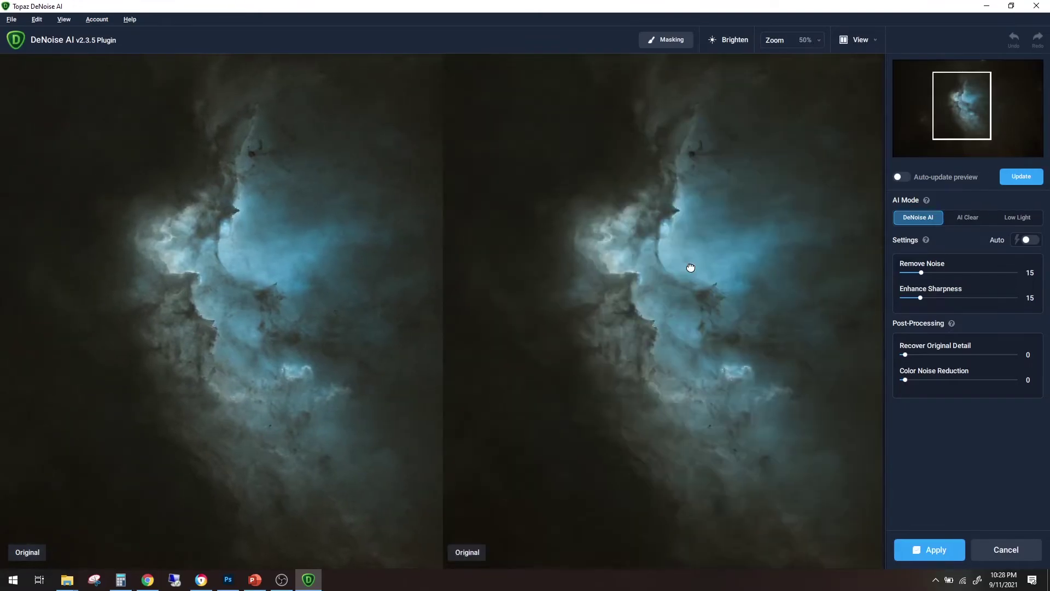
click(799, 40)
drag(799, 40, 819, 42)
text(33)
key(Return)
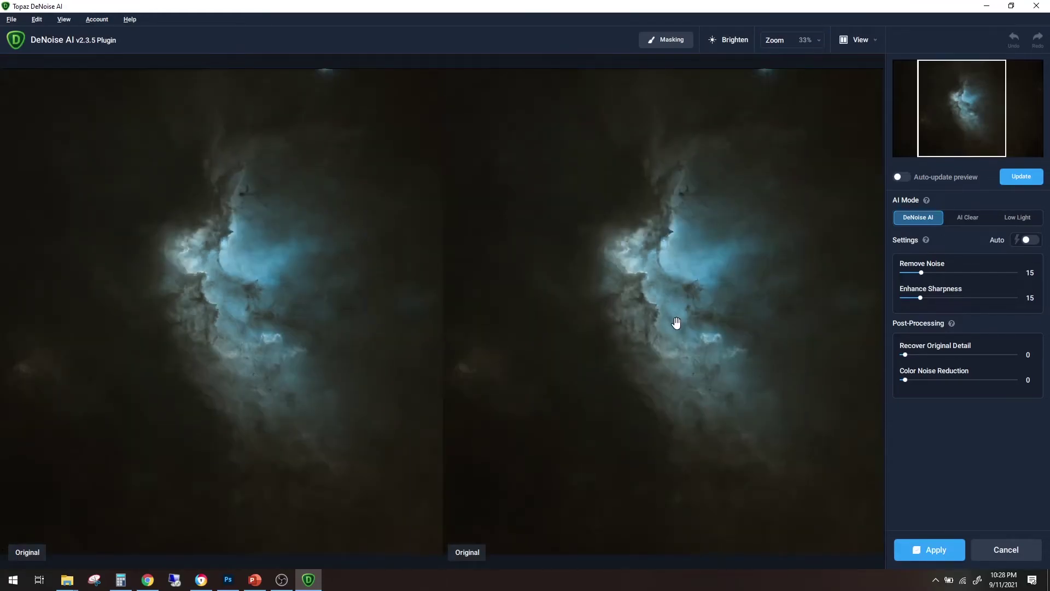
Use Low Light mode with Enhance Sharpness 0 and Remove Noise 8, and update the preview
click(1016, 220)
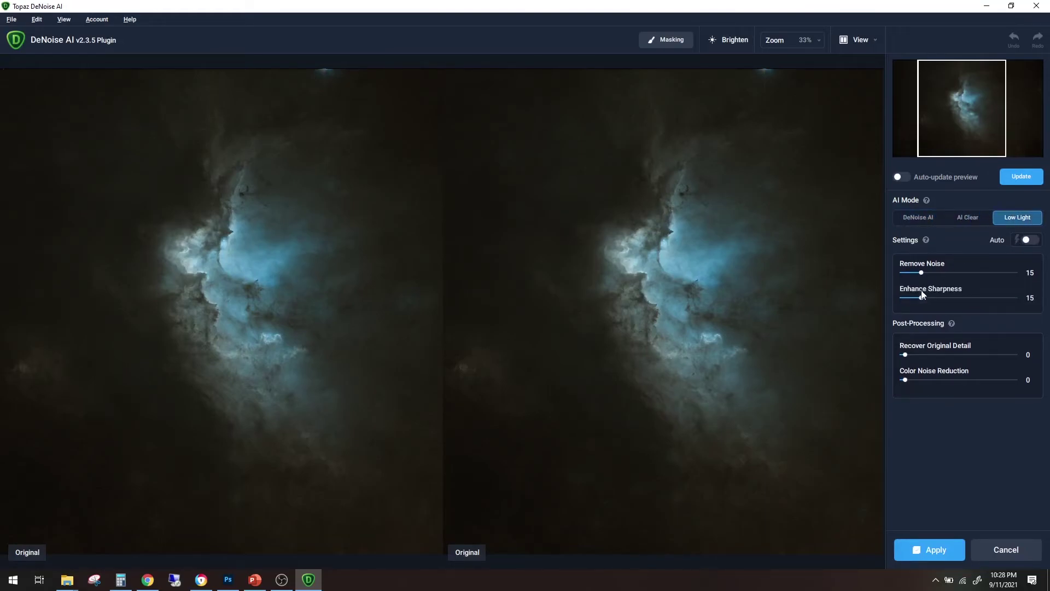
drag(924, 298, 886, 299)
click(1029, 241)
drag(954, 297, 889, 294)
click(1015, 180)
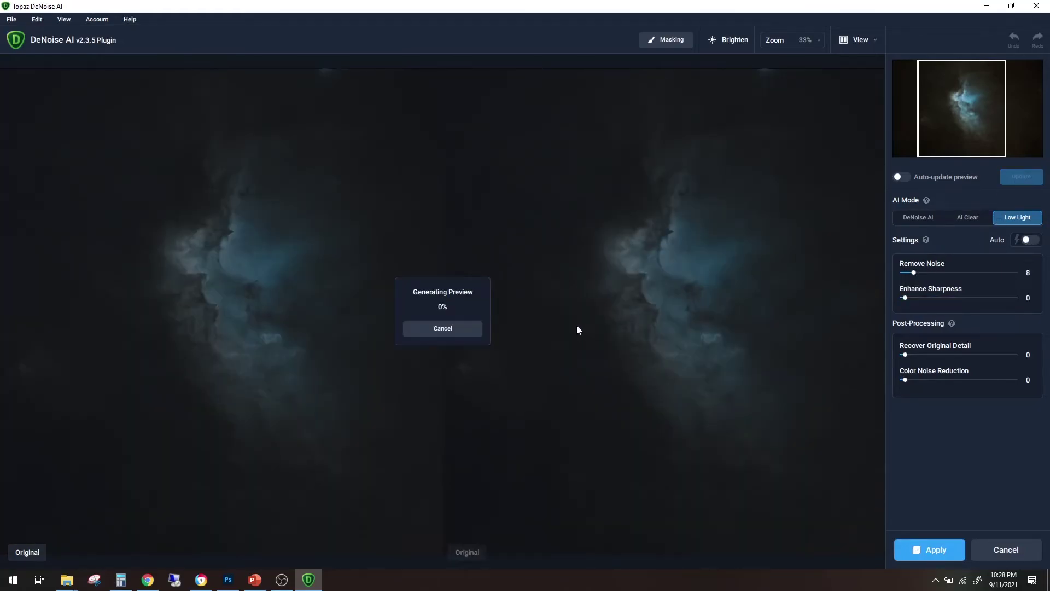
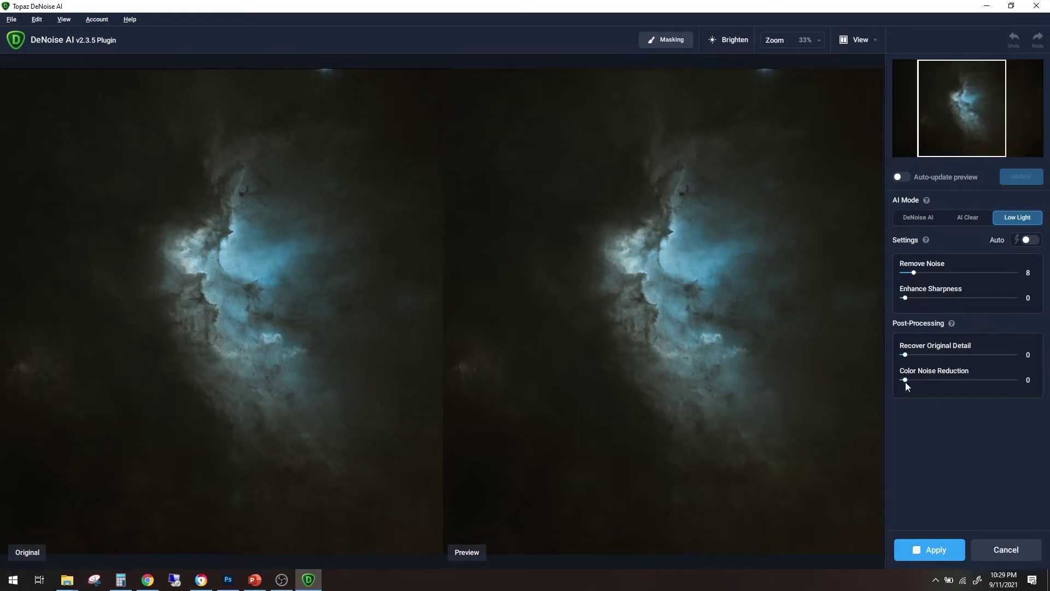
In Low Light mode, set Color Noise Reduction to about 50 and Remove Noise to 30, refreshing the preview
drag(905, 380, 959, 378)
click(1022, 183)
drag(915, 272, 938, 272)
click(1022, 172)
Switch to the DeNoise AI model, toggle Auto, and set Remove Noise to 8
click(919, 217)
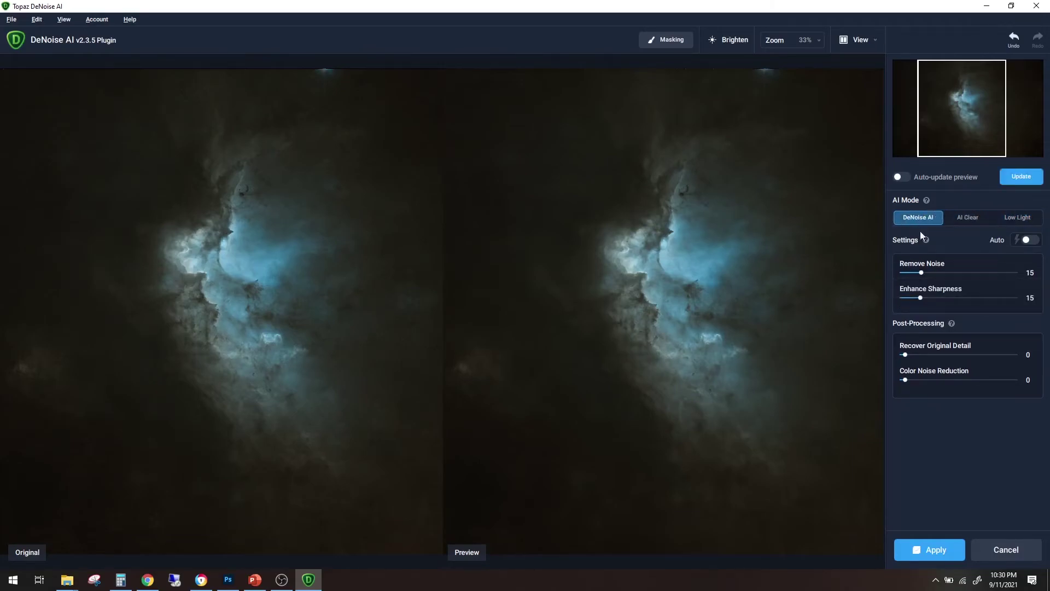
click(1030, 241)
drag(912, 275, 915, 276)
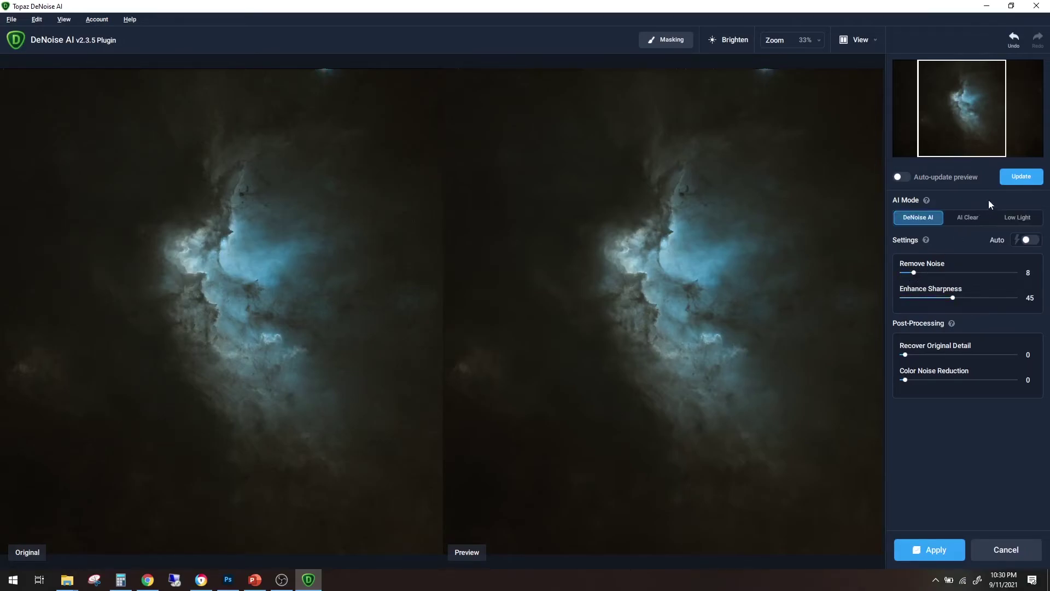
click(1017, 185)
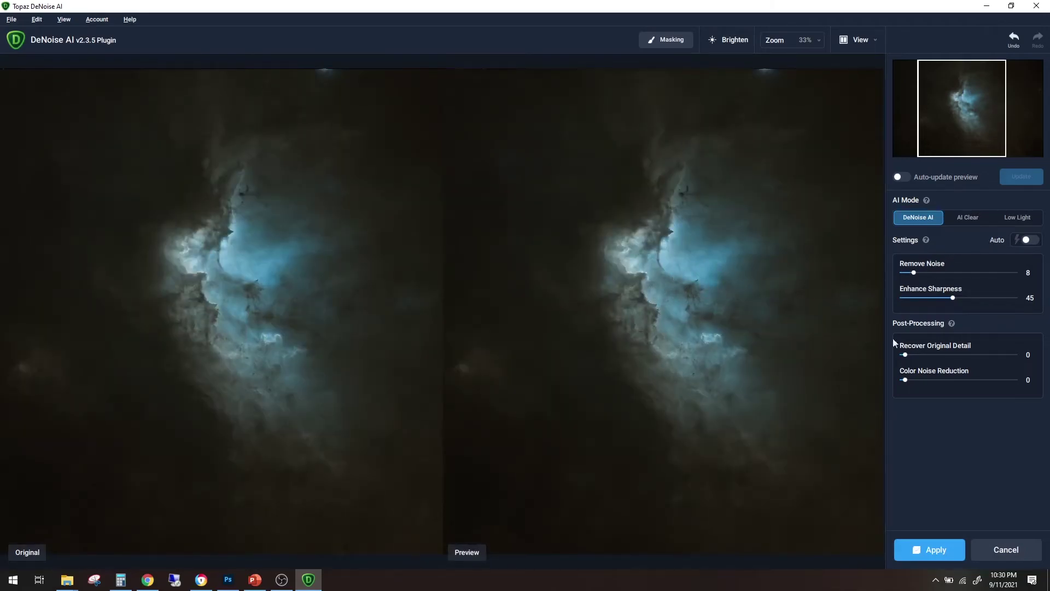
Set Color Noise Reduction to about 48 and Remove Noise to about 32, refreshing the preview
drag(906, 380, 1015, 380)
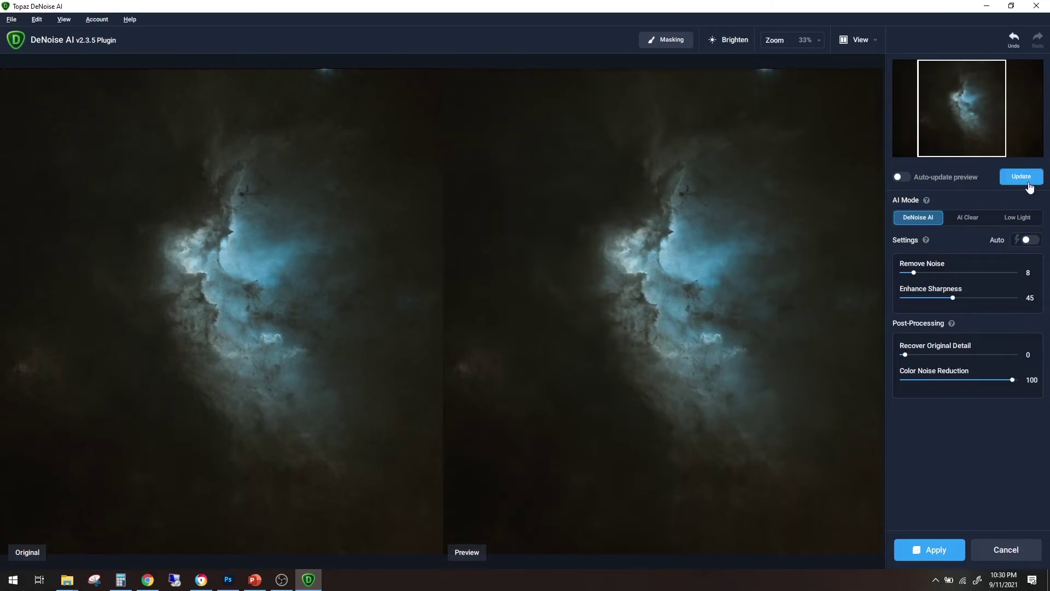
click(1030, 184)
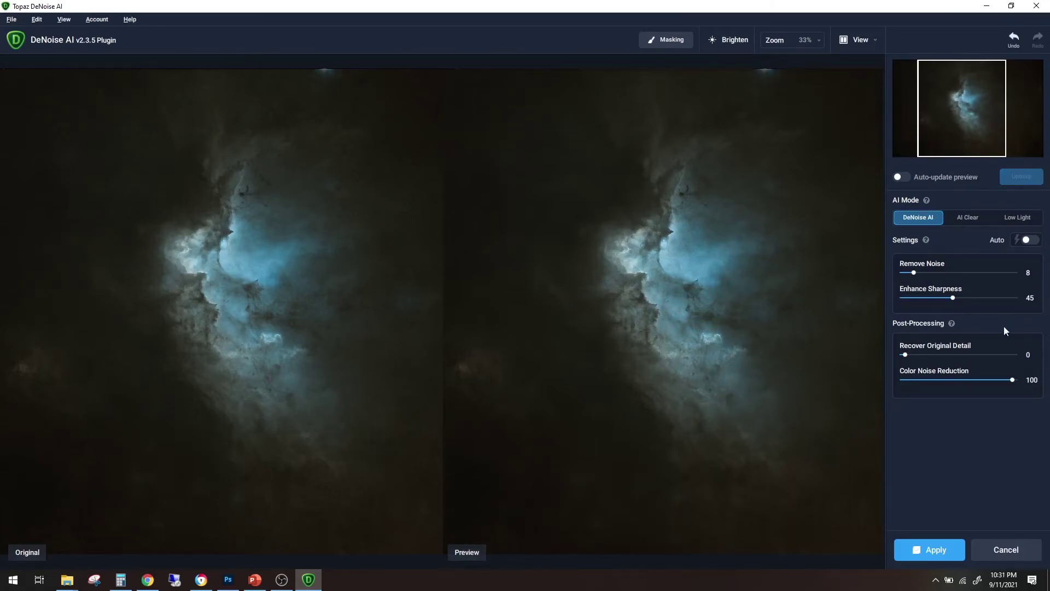
drag(1014, 381, 960, 383)
drag(914, 273, 953, 272)
click(1014, 175)
drag(953, 272, 933, 274)
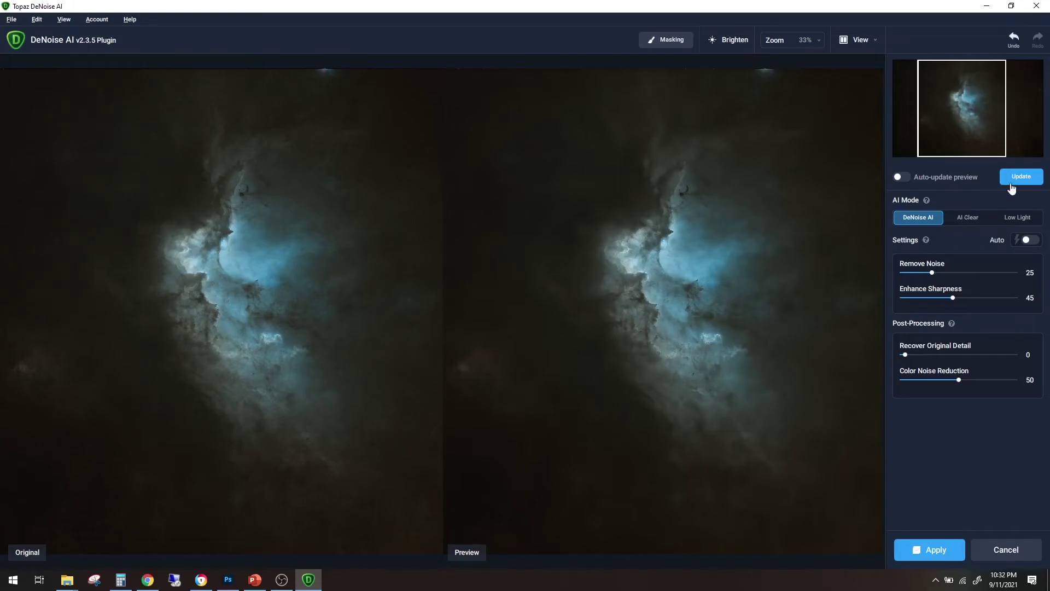
View the preview at 50% zoom and lower Remove Noise to 12
click(818, 41)
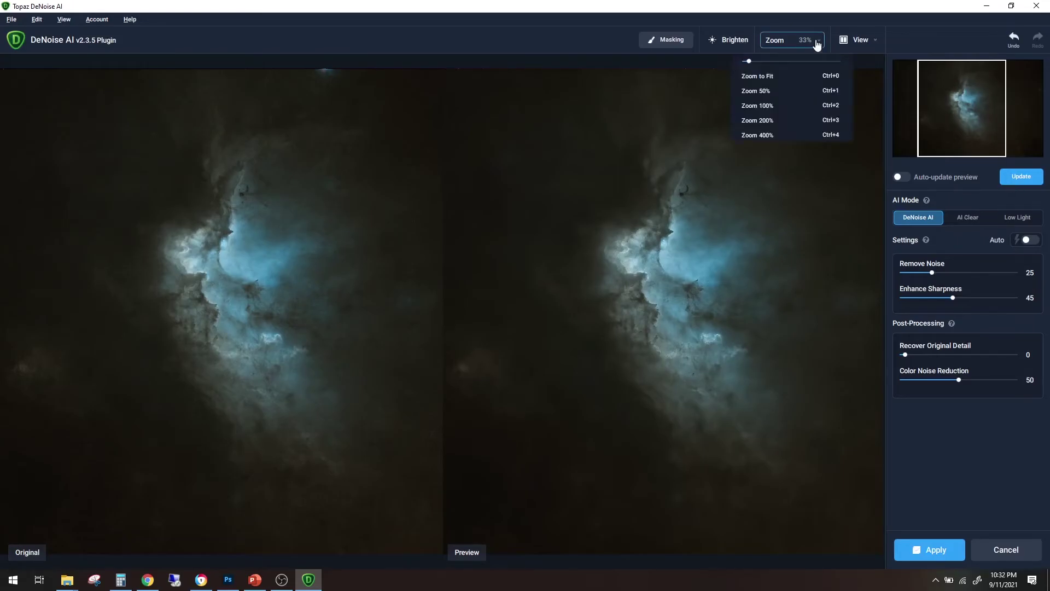
click(773, 87)
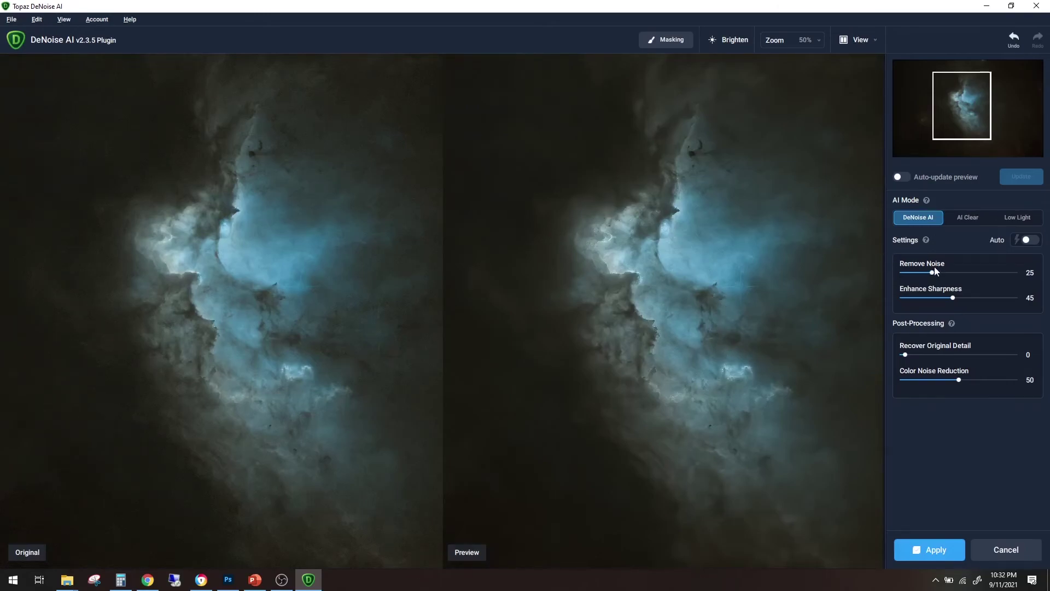
drag(931, 272, 919, 274)
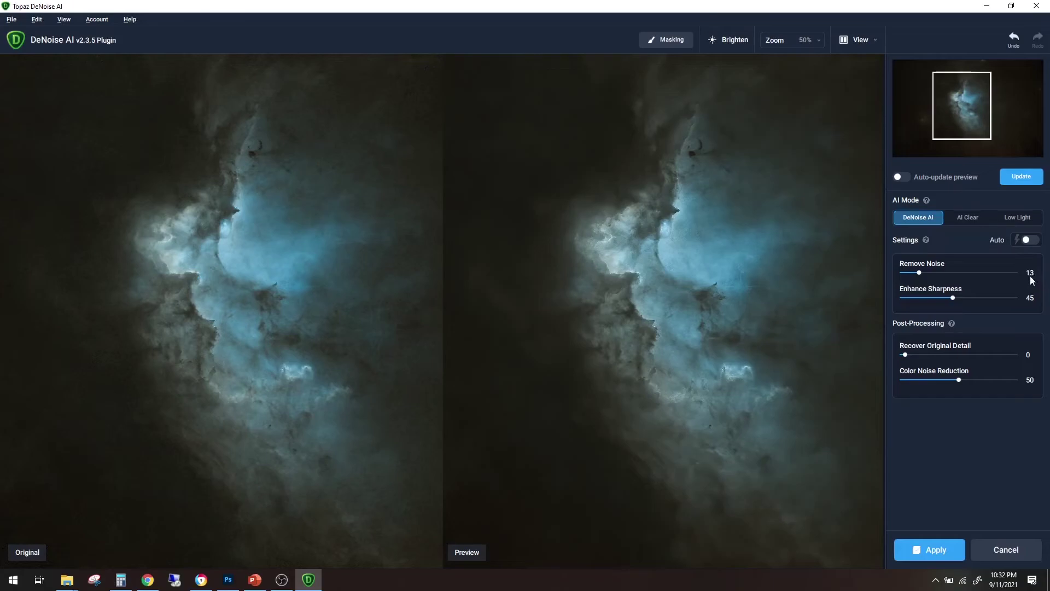
drag(920, 274, 918, 274)
click(1019, 178)
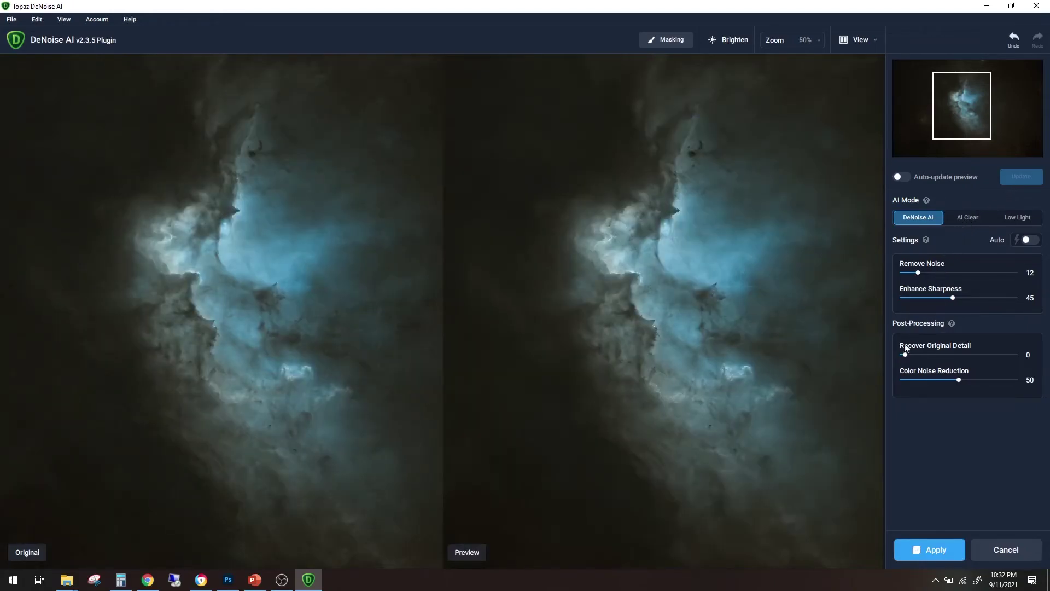
Set Recover Original Detail to about 20 and apply the denoising to the image
drag(905, 354, 938, 355)
click(1018, 177)
drag(944, 355, 929, 359)
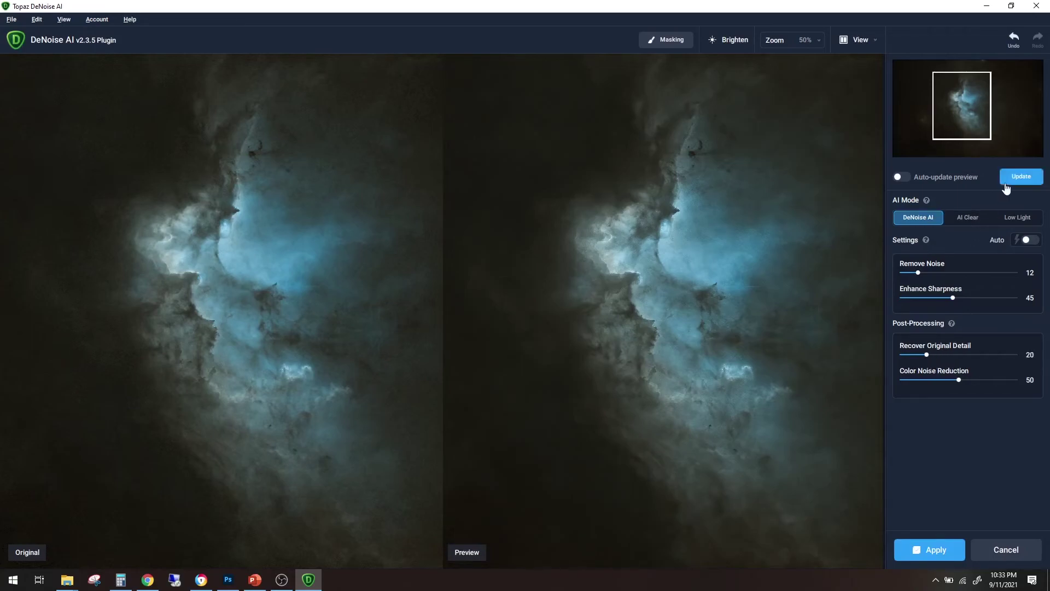
click(1016, 181)
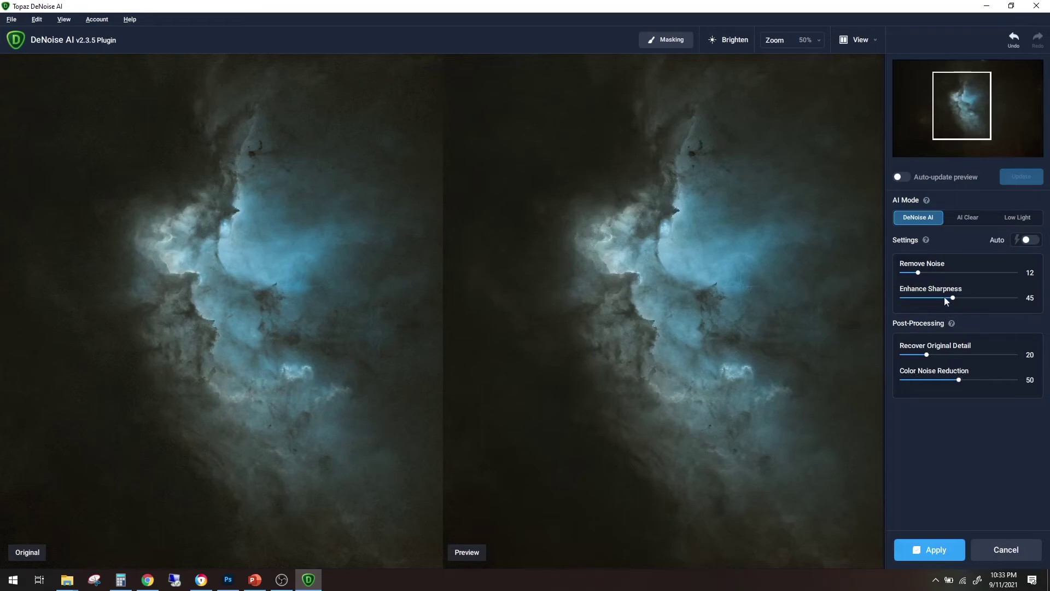
click(933, 550)
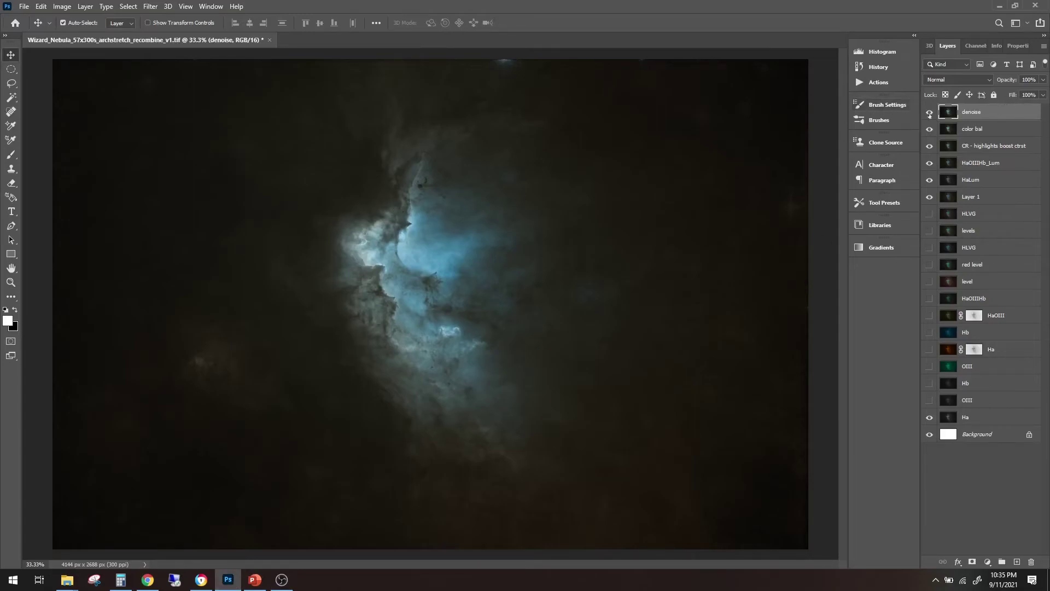
Toggle the denoise layer's visibility to compare before and after, leaving it visible
click(930, 112)
click(930, 112)
click(930, 112)
click(930, 113)
click(930, 113)
click(930, 113)
click(929, 113)
Save the nebula document and open the starnet stars-only image
key(ctrl+s)
click(24, 6)
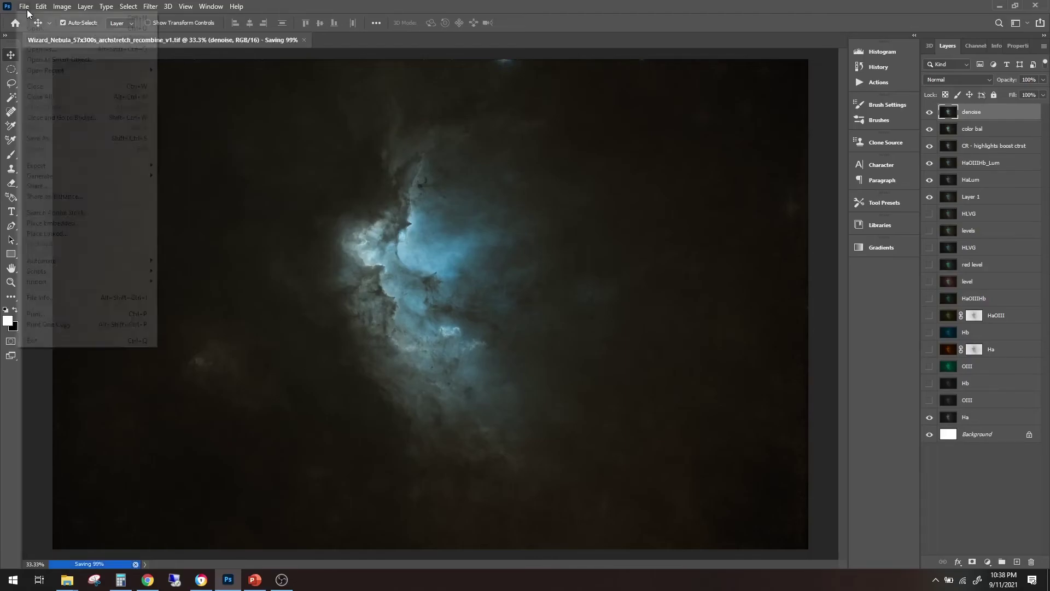
click(44, 31)
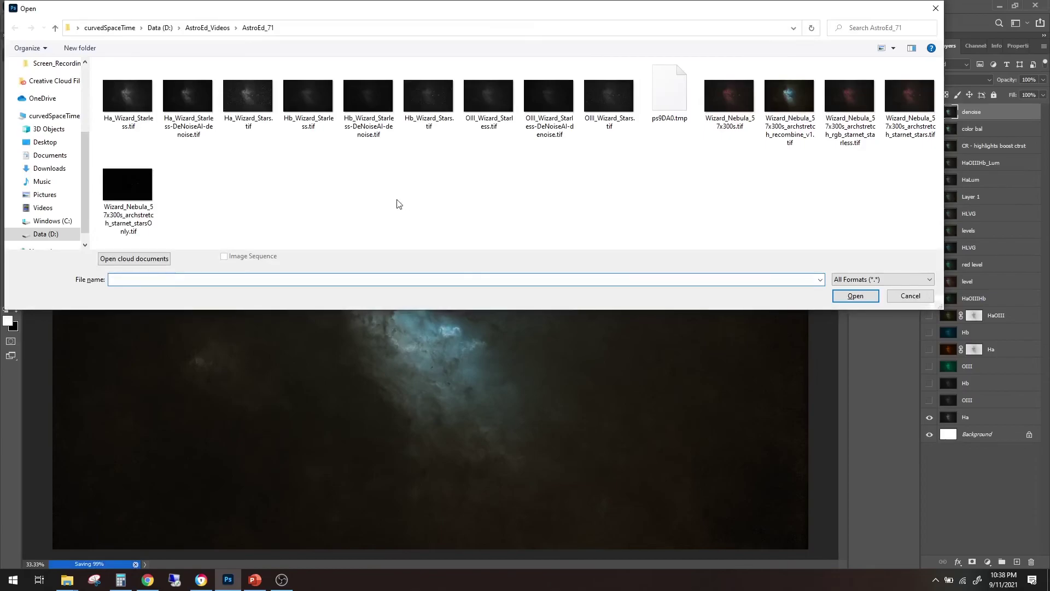
click(910, 104)
click(874, 297)
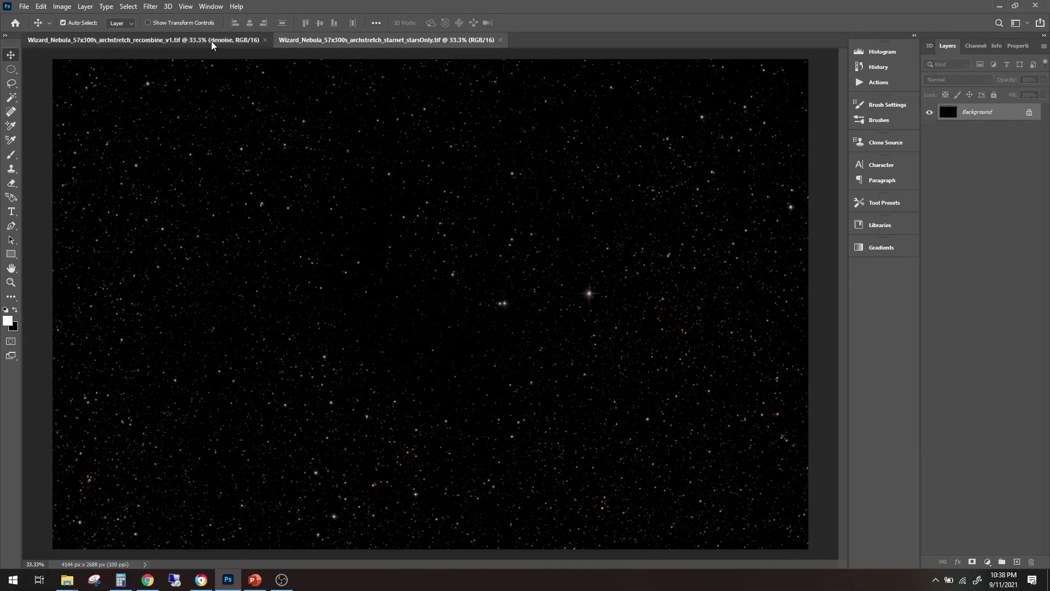
In the recombined nebula, merge all visible layers into a new Layer 2
click(211, 42)
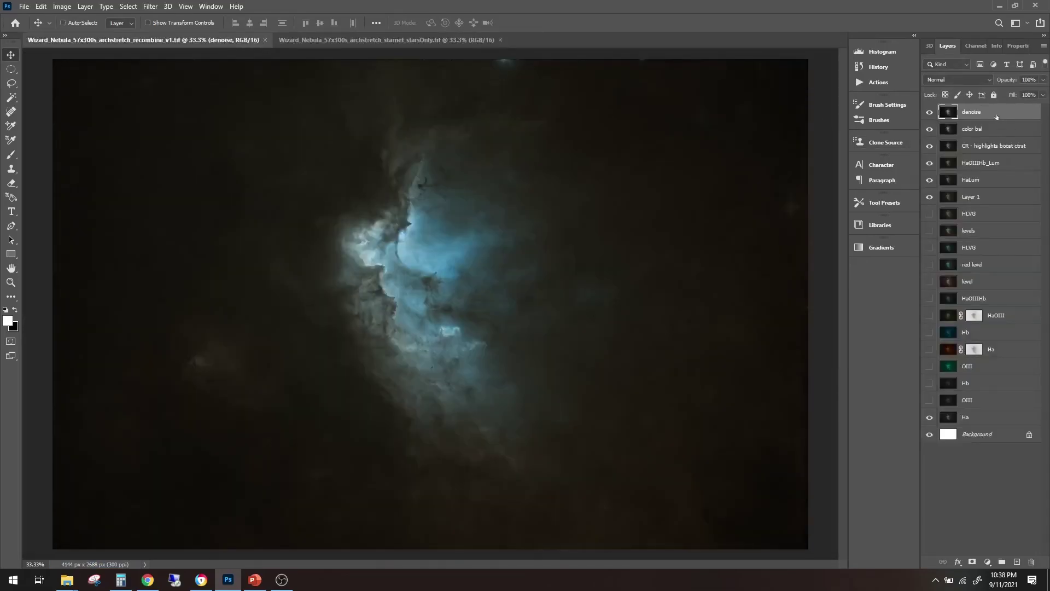
key(ctrl+shift+alt+e)
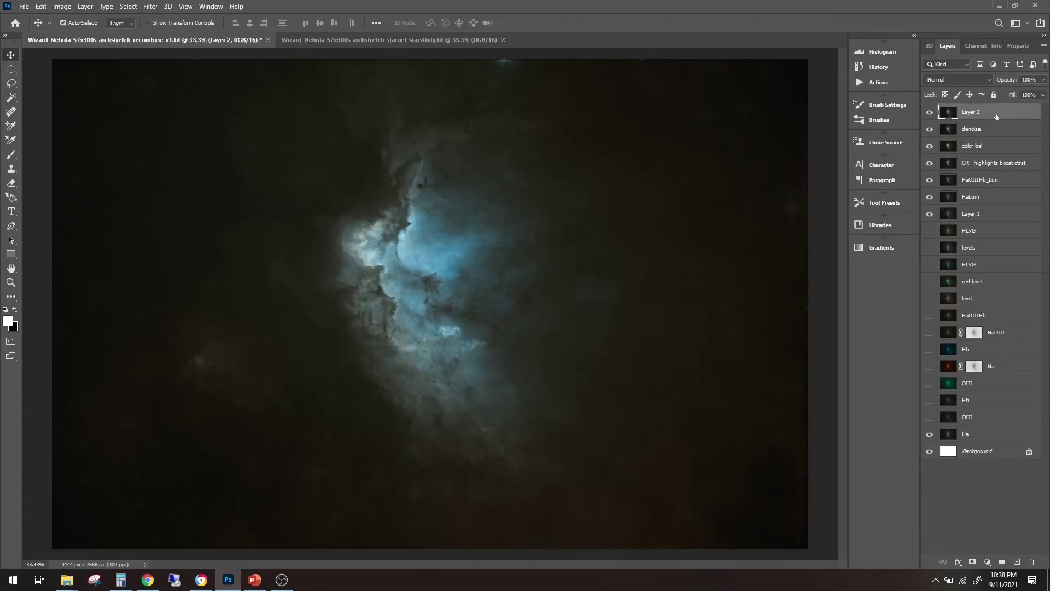
click(82, 6)
click(80, 6)
click(76, 6)
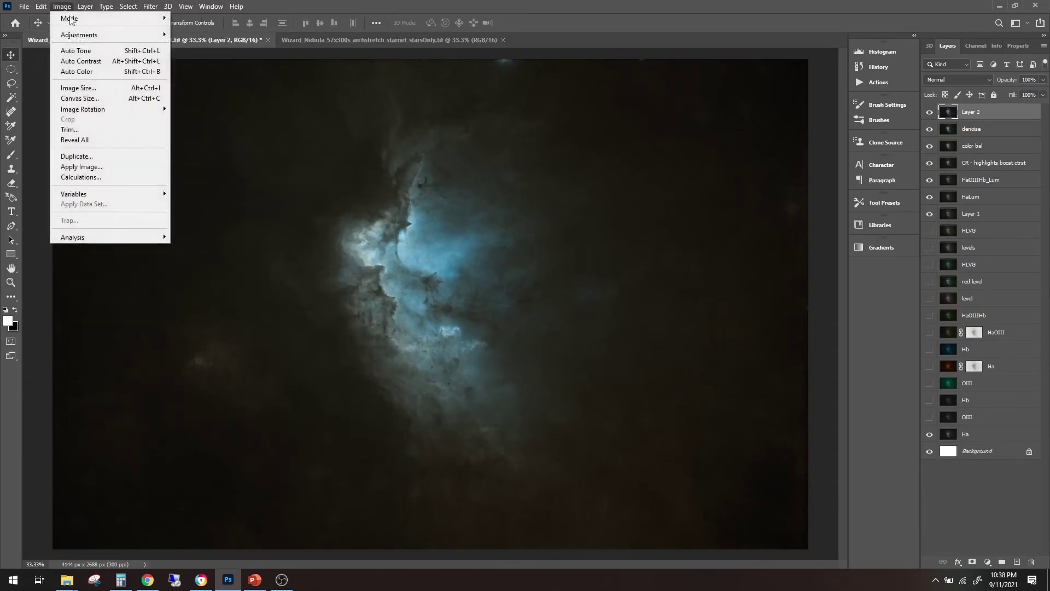
mouse_move(104, 36)
click(191, 45)
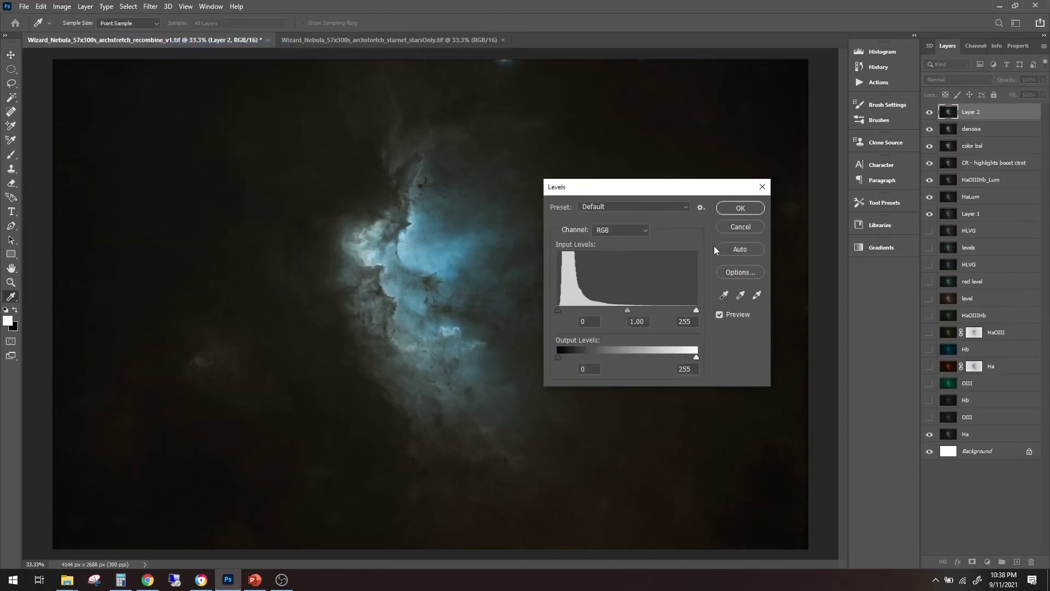
click(750, 229)
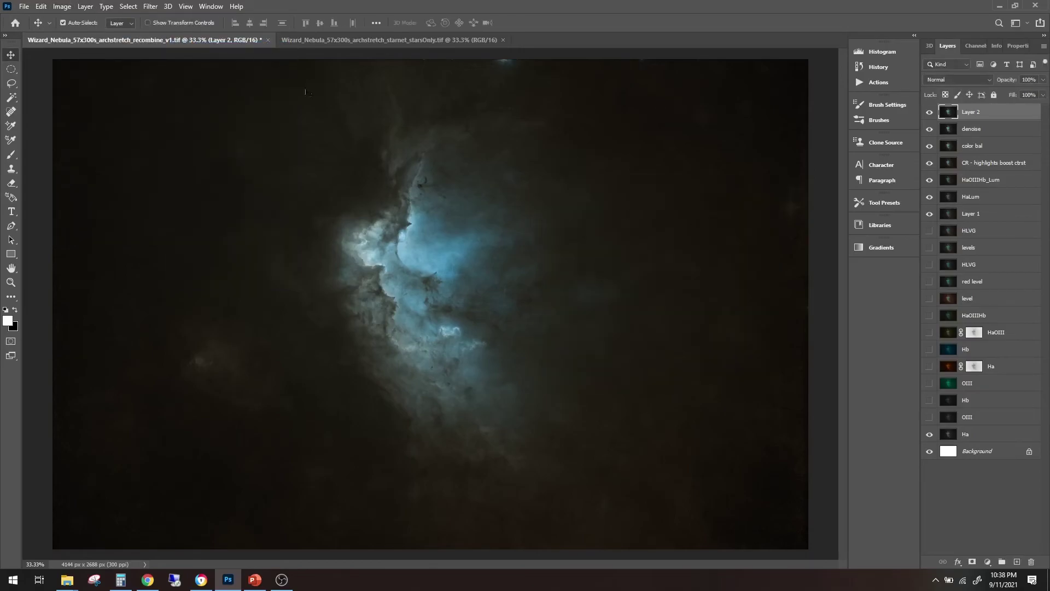
Give Layer 2 a Brightness/Contrast adjustment of Brightness 25 and Contrast 10
click(59, 6)
mouse_move(80, 35)
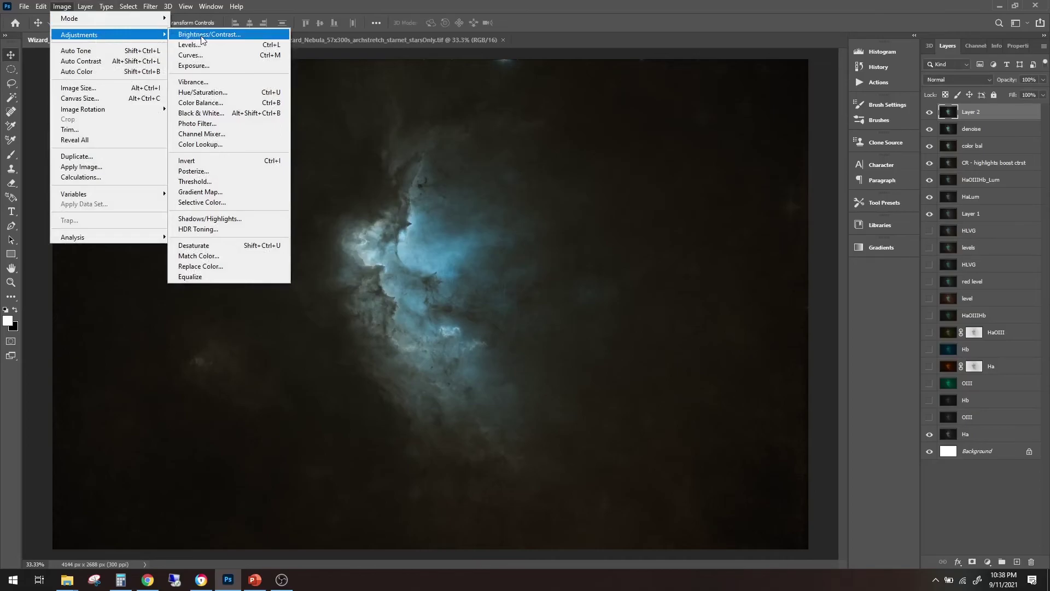
click(200, 37)
drag(686, 363, 724, 356)
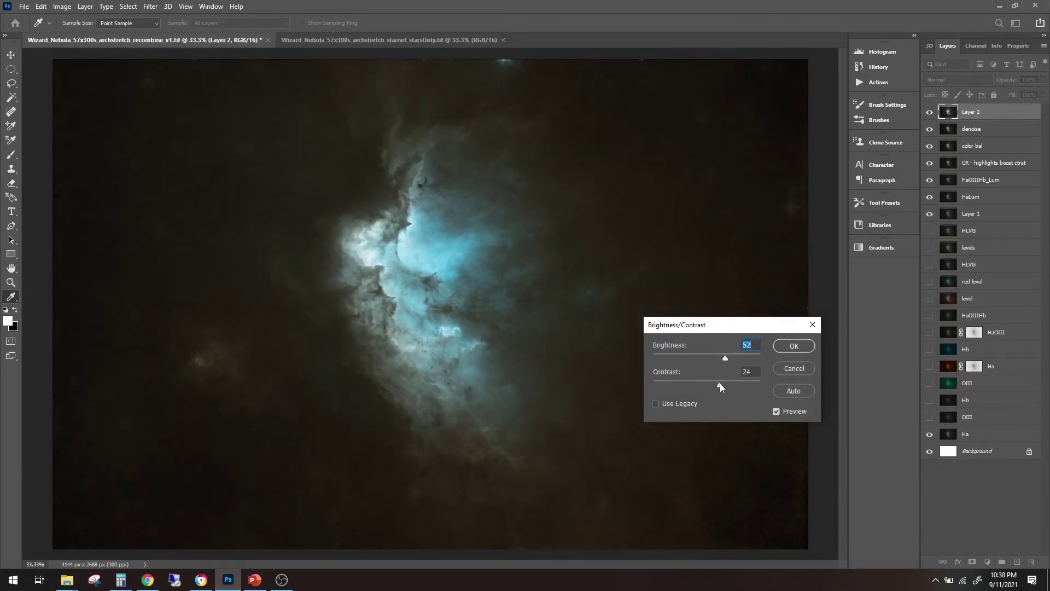
drag(725, 385, 714, 385)
text(25)
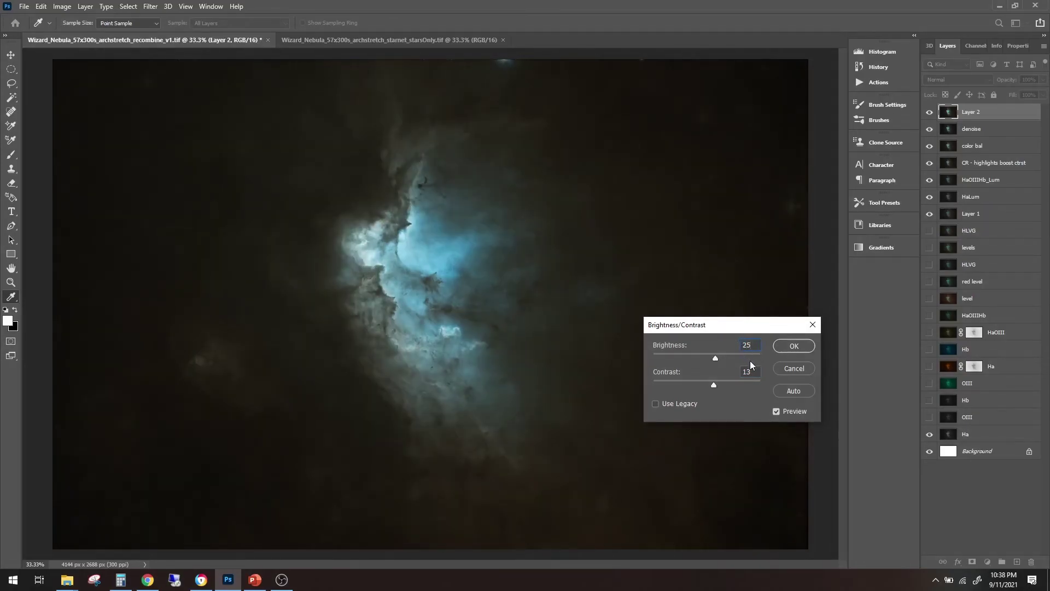
double_click(754, 372)
text(10)
Compare the preview before and after, apply the adjustment, and switch to the stars-only image
click(777, 411)
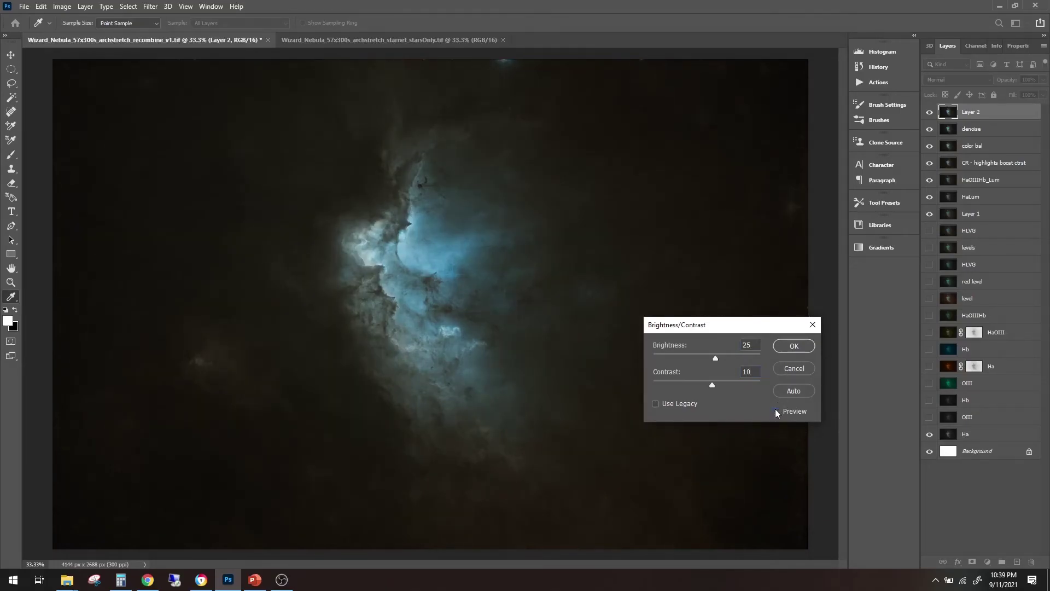
click(775, 409)
click(776, 409)
click(777, 411)
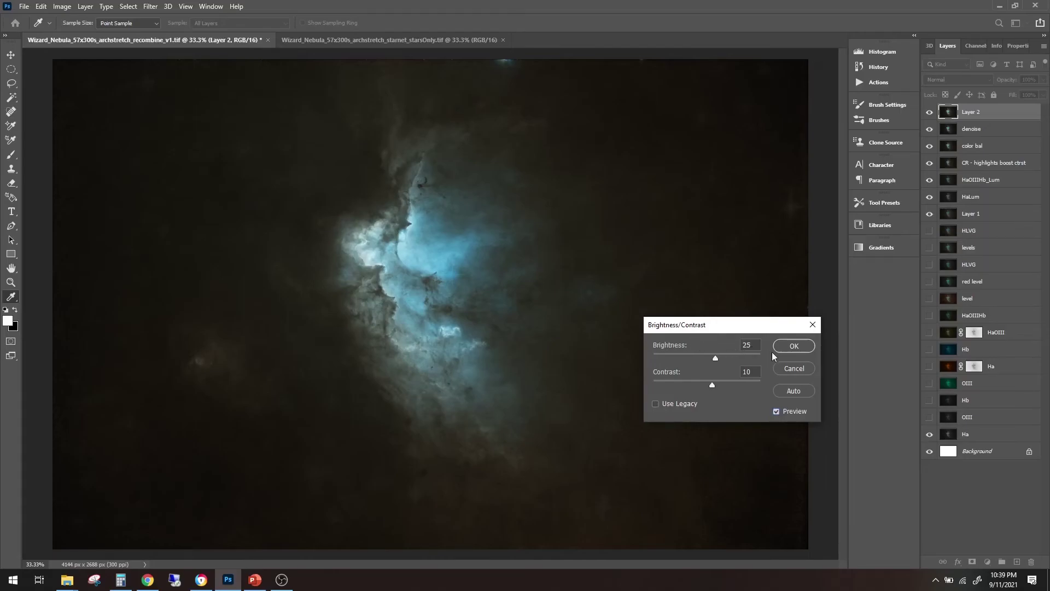
click(800, 348)
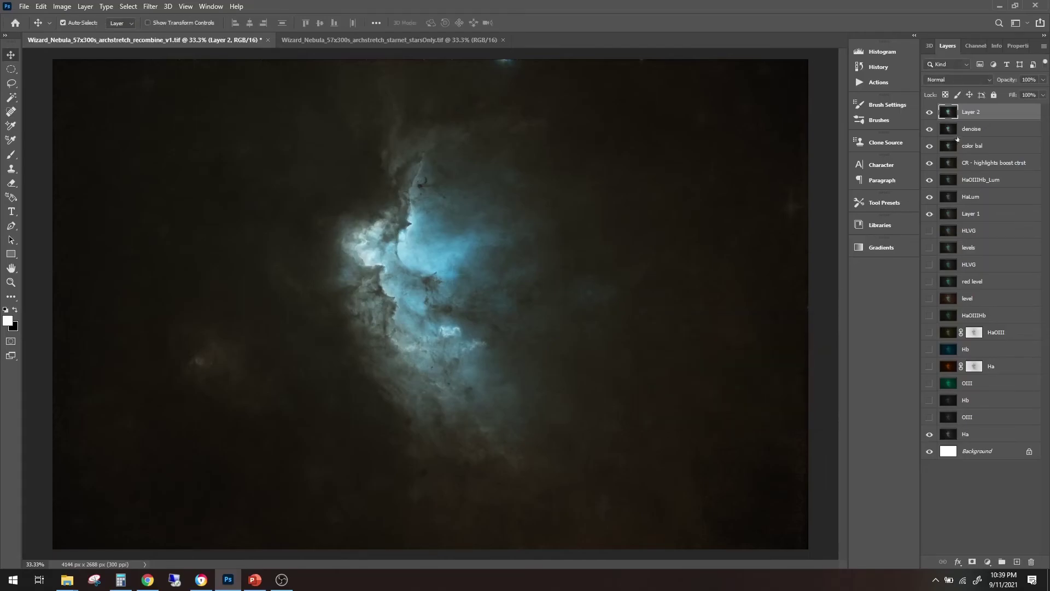
click(313, 42)
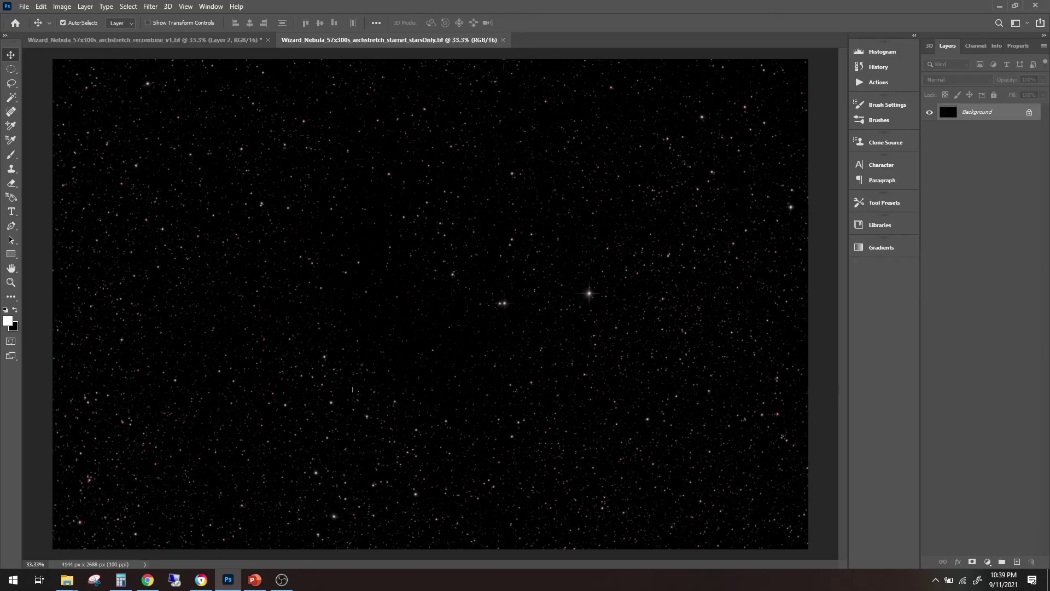
Duplicate the Background layer as a new layer named mss
right_click(993, 110)
click(989, 132)
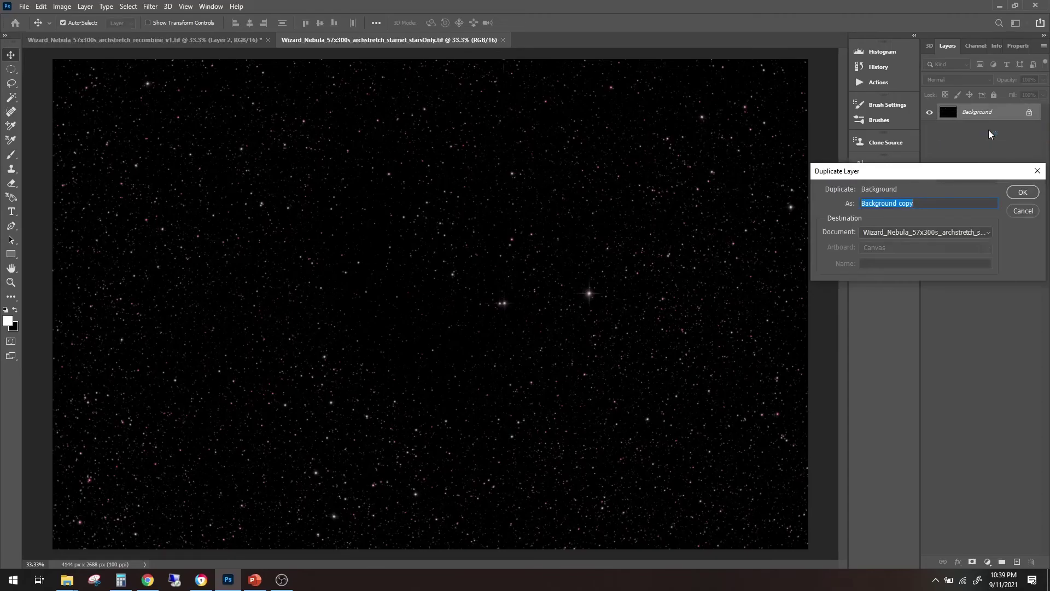
text(mss)
key(Return)
Show the Actions panel and scroll to the Astronomy Tools actions
click(891, 83)
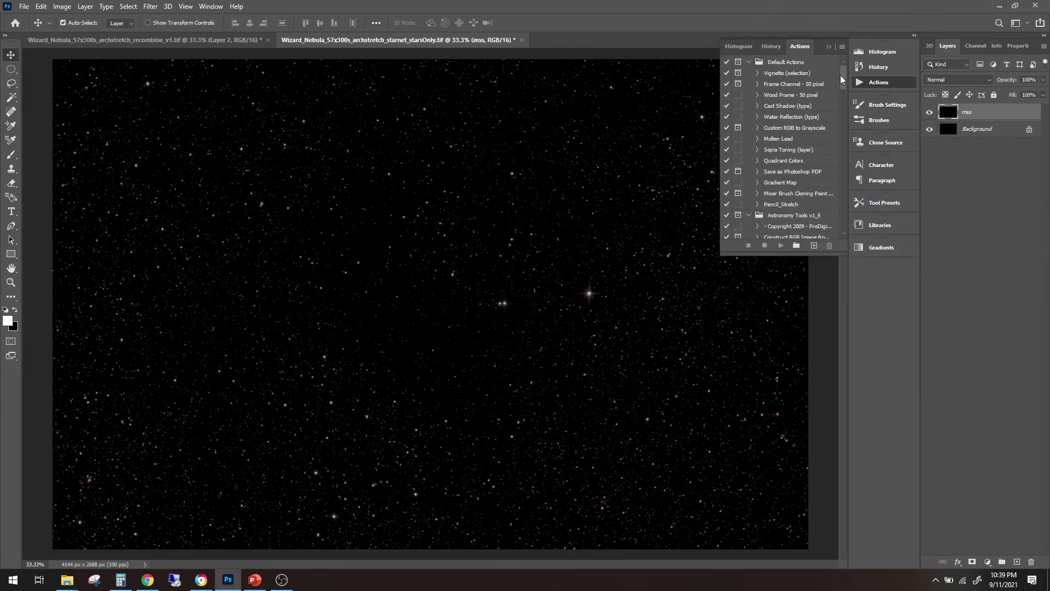
drag(843, 78, 846, 87)
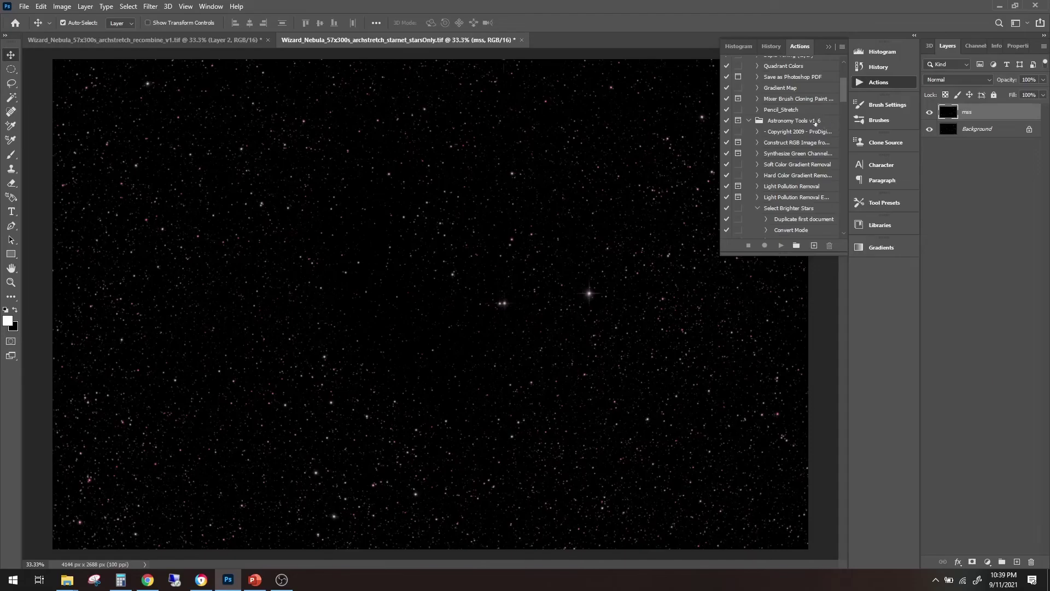
drag(843, 95, 846, 109)
click(757, 129)
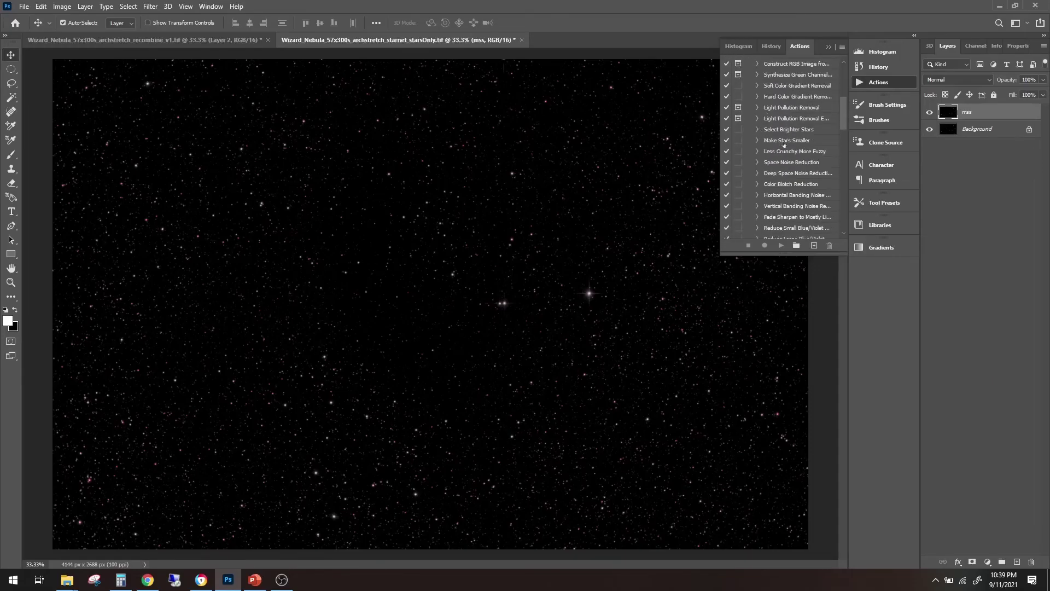
click(151, 6)
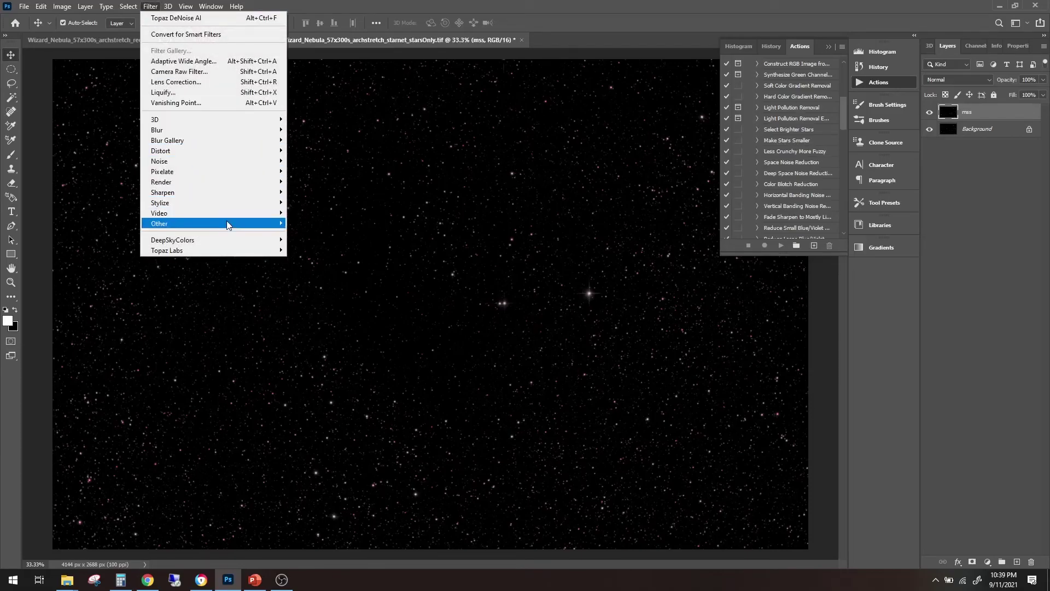
mouse_move(227, 222)
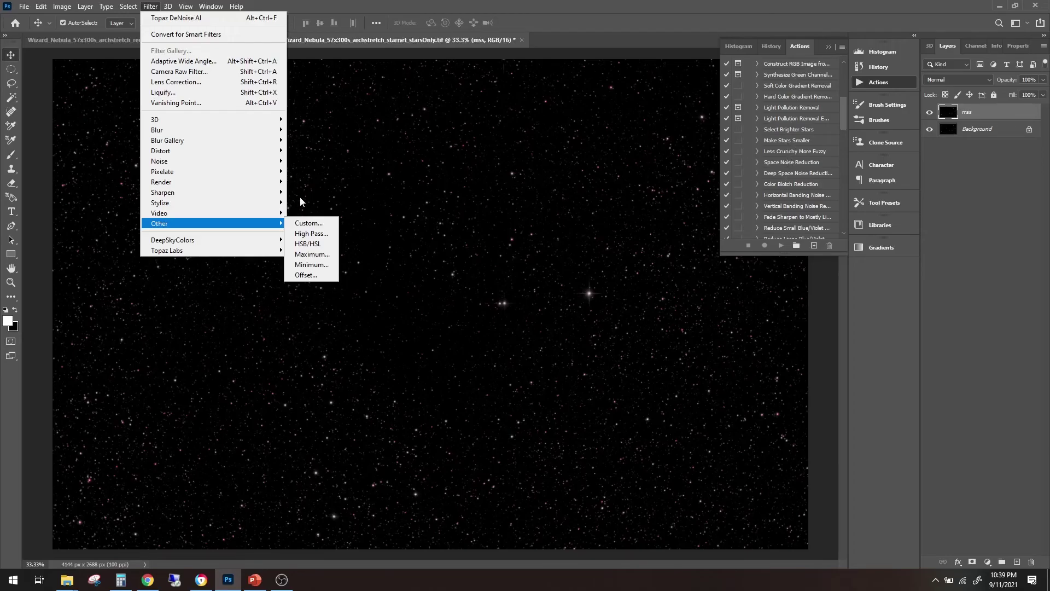
click(311, 265)
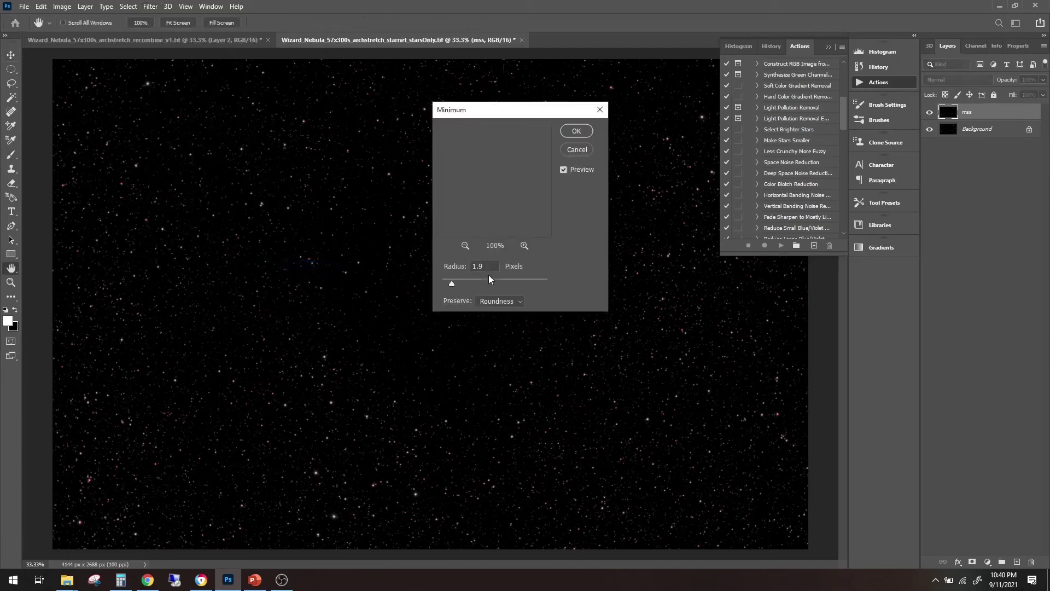
drag(491, 110, 726, 283)
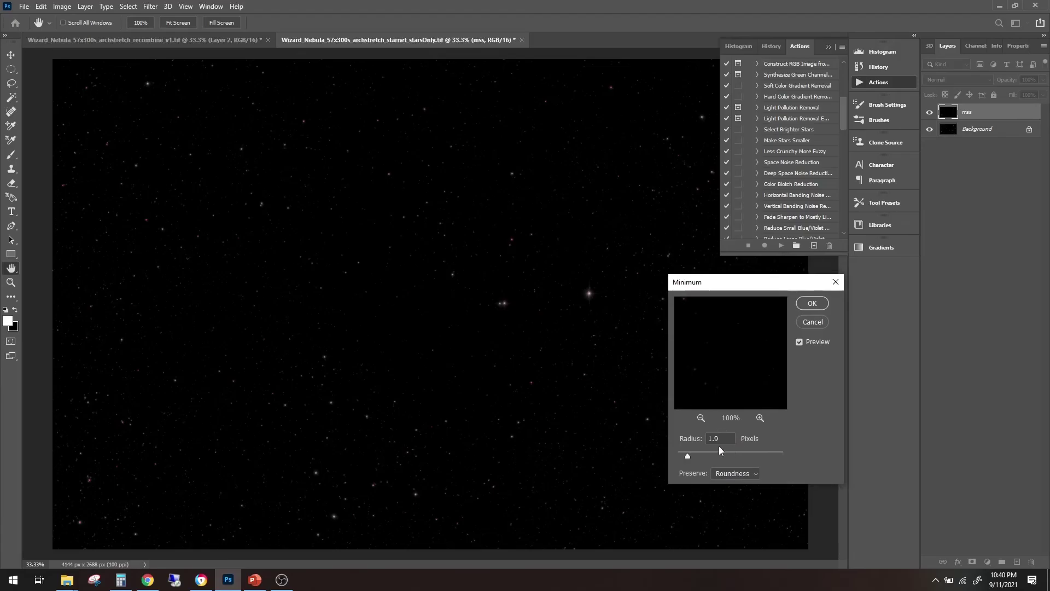
mouse_move(687, 456)
mouse_down()
mouse_move(663, 454)
mouse_move(683, 455)
mouse_up()
click(589, 294)
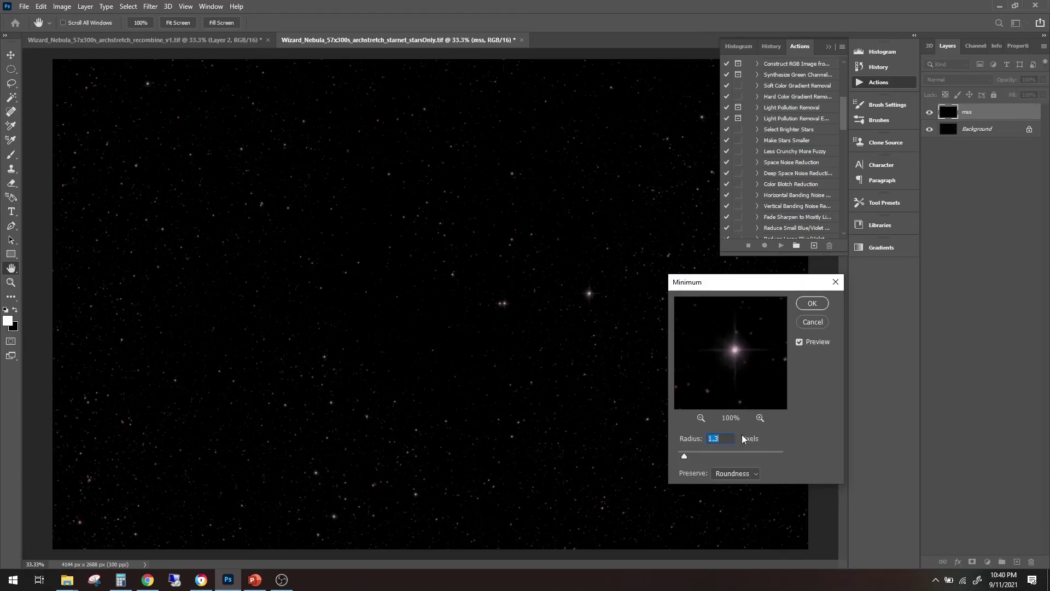
click(812, 322)
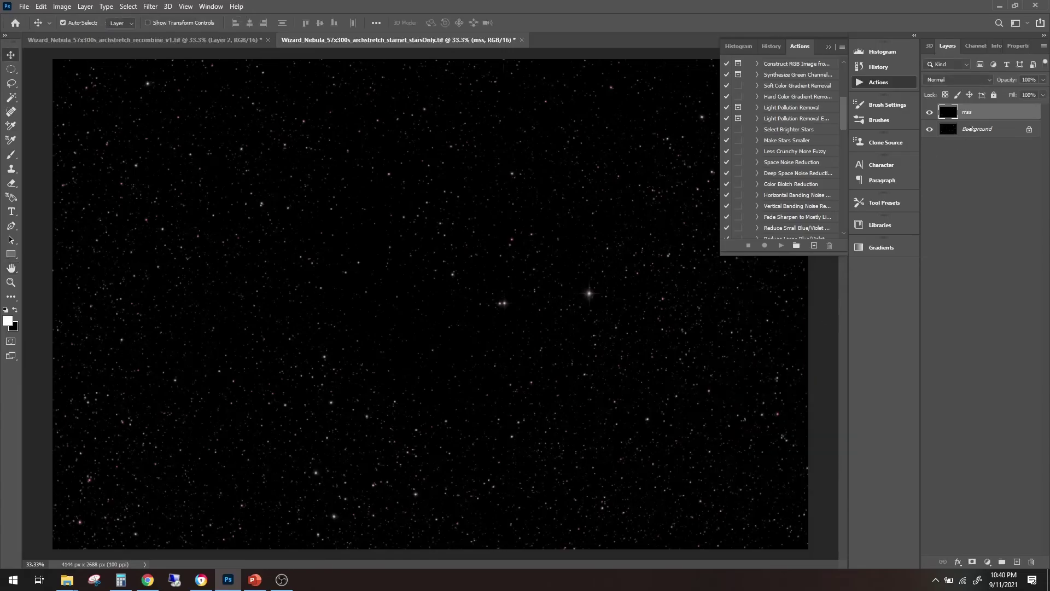
Run the Make Stars Smaller action on the mss layer's stars
click(788, 141)
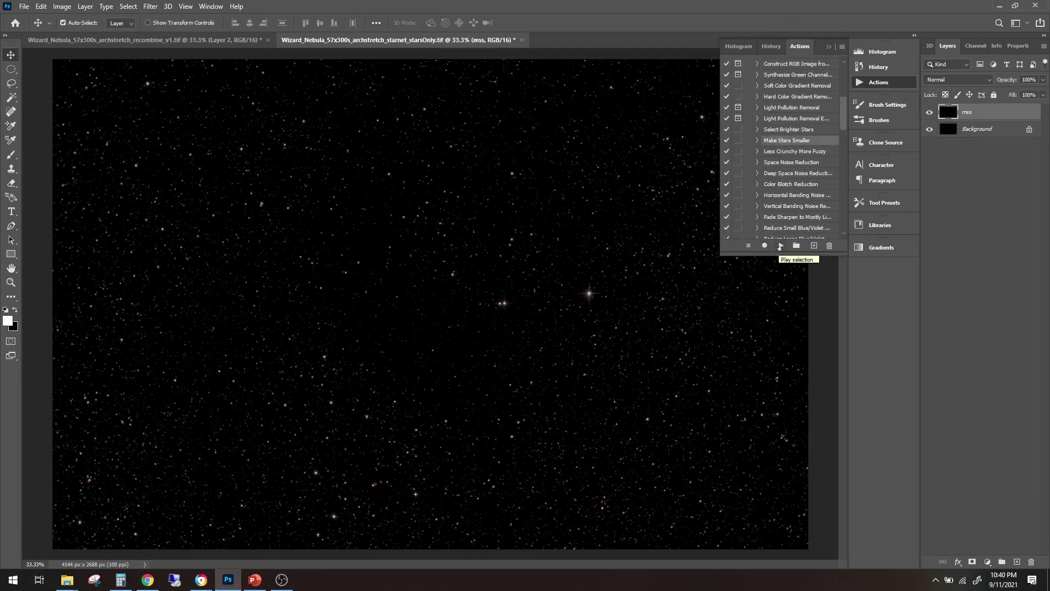
click(781, 247)
click(931, 113)
click(782, 246)
Collapse the Actions panel and merge the visible layers into a new Layer 1
click(829, 46)
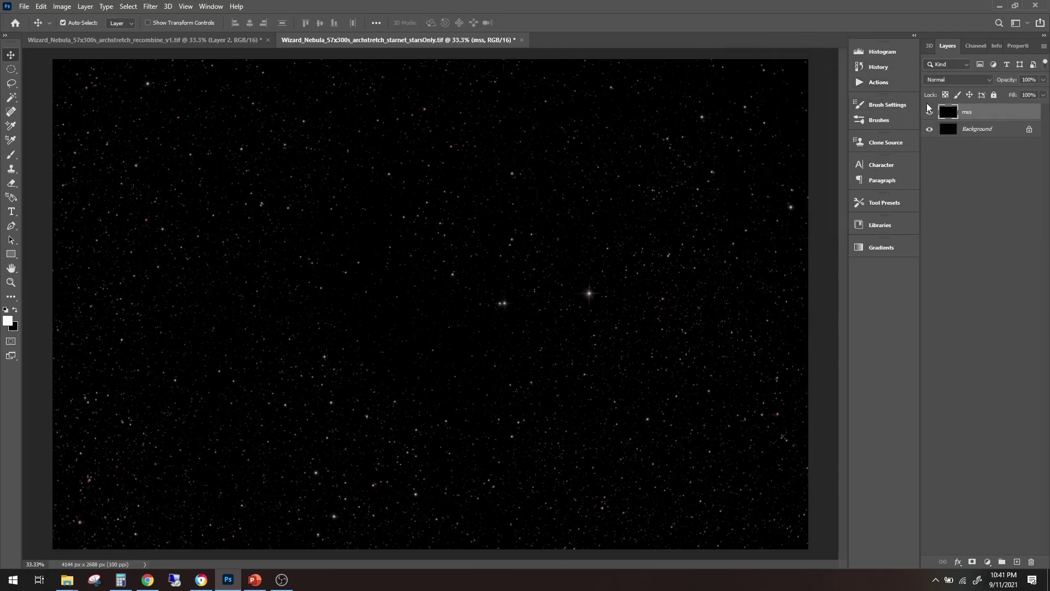
key(ctrl+shift+alt+n)
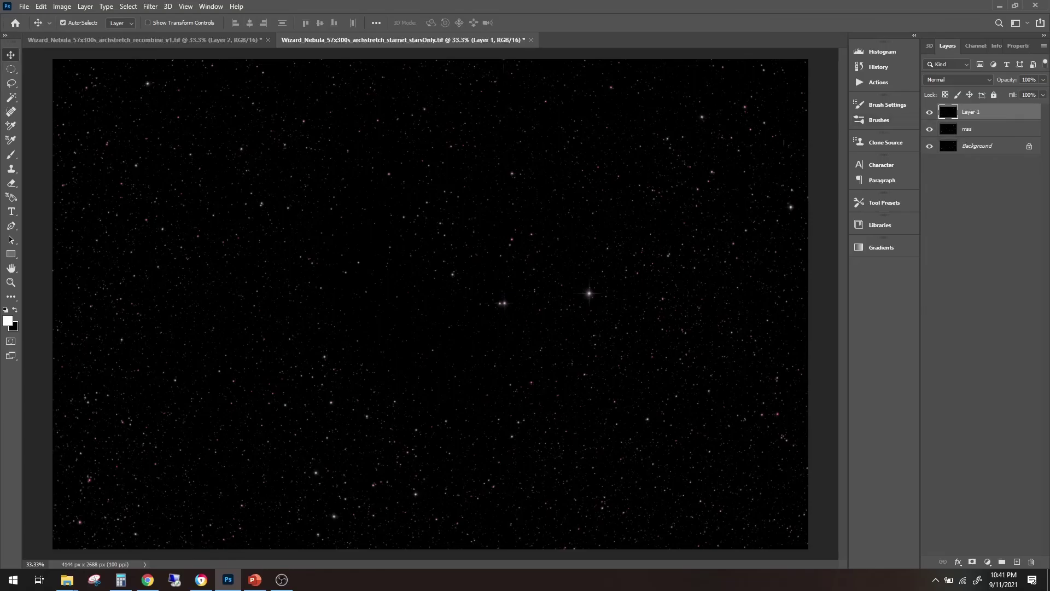
key(ctrl)
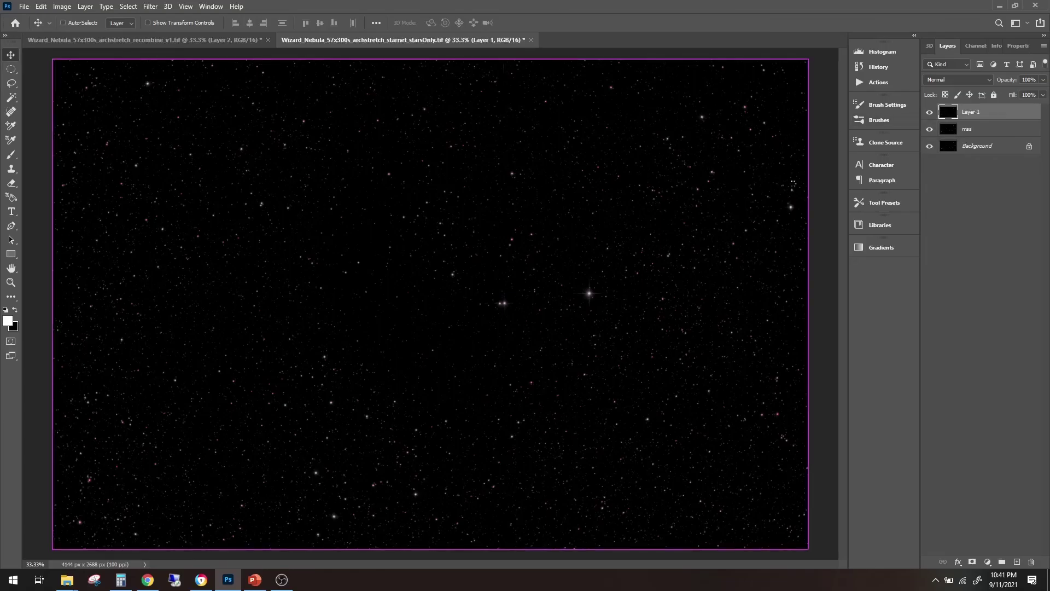
Apply a Camera Raw Filter to Layer 1 with Vibrance +20 and Saturation +10
key(ctrl+shift+a)
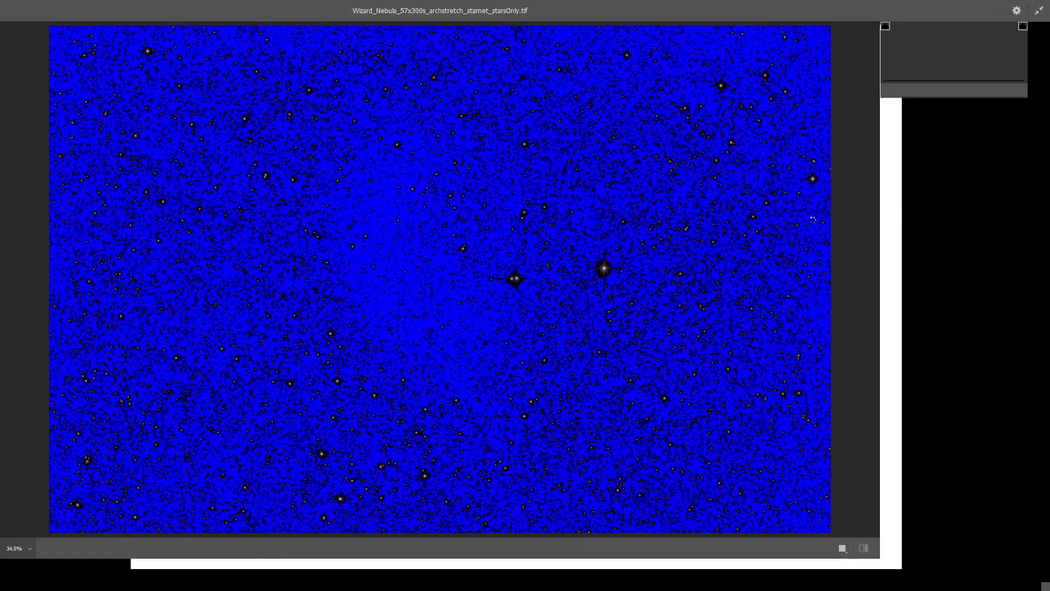
click(1027, 336)
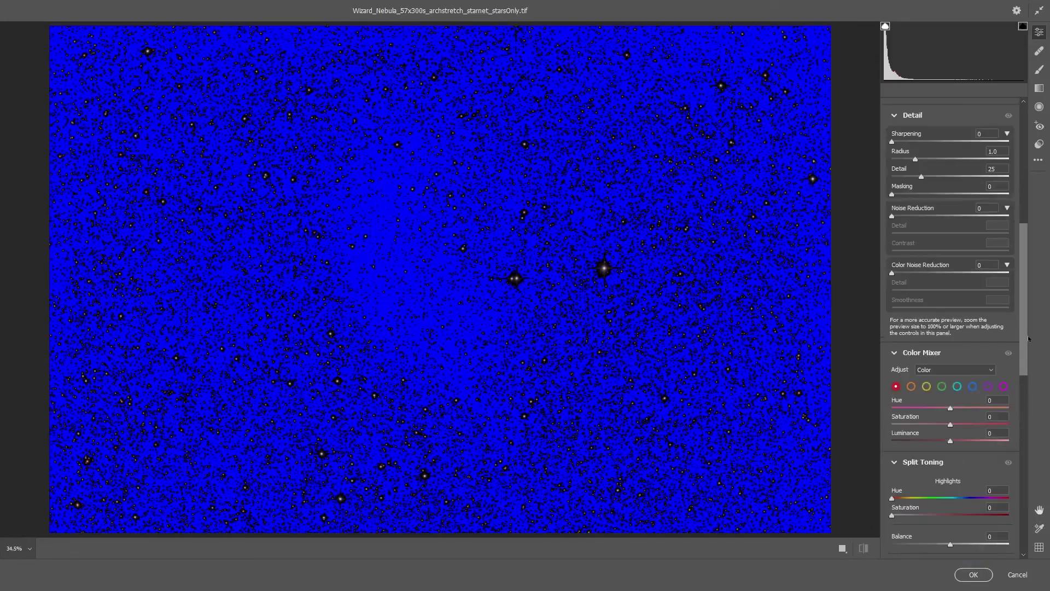
drag(1028, 343, 1027, 215)
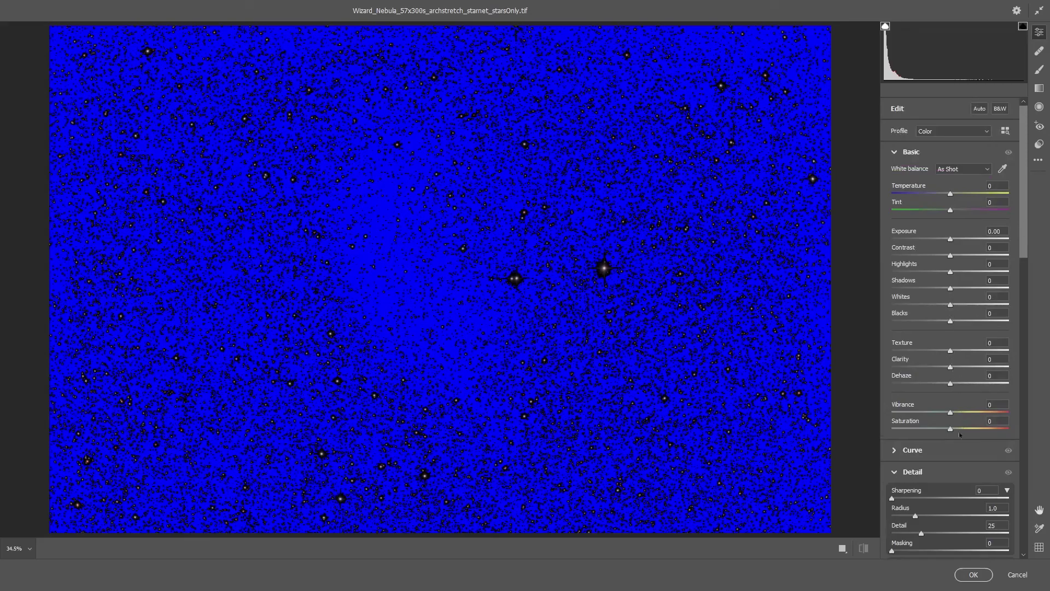
mouse_move(951, 413)
mouse_down()
mouse_move(965, 412)
mouse_move(956, 430)
mouse_up()
click(974, 574)
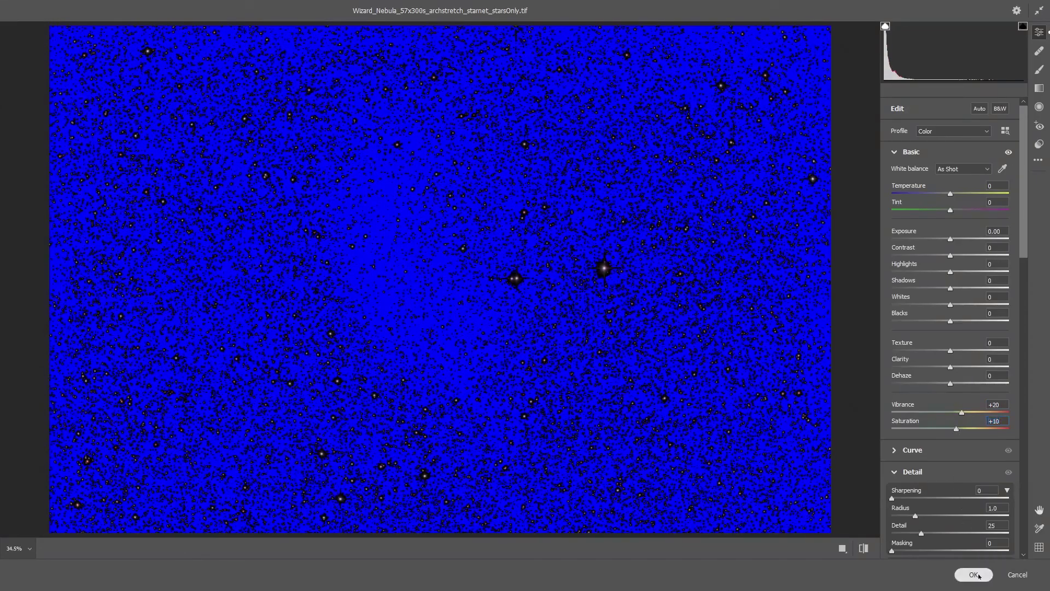
key(ctrl)
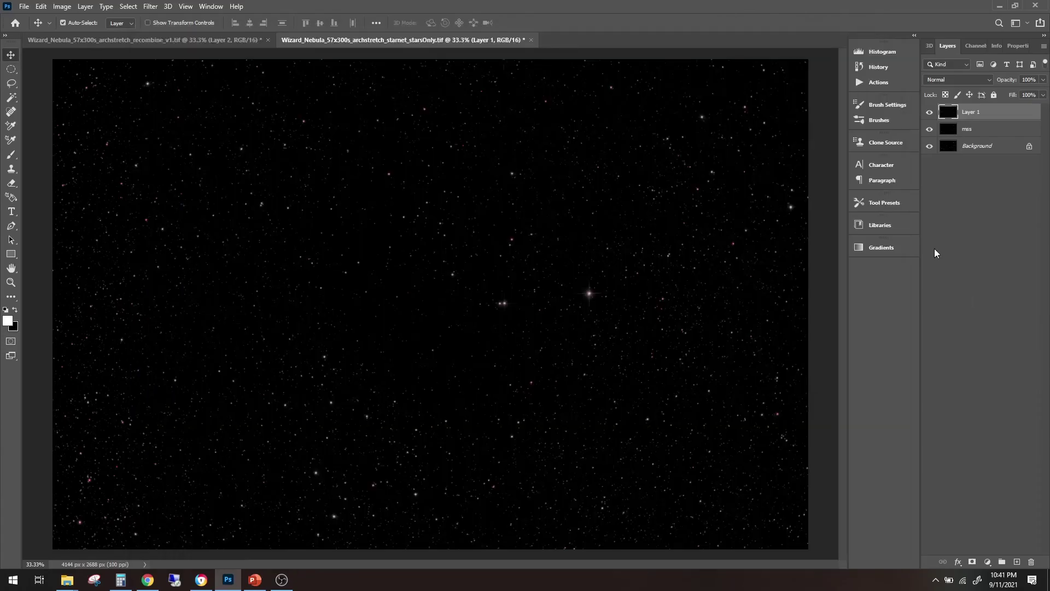
Toggle the boosted Layer 1 on and off to compare, leaving it visible
click(929, 112)
click(930, 111)
click(929, 111)
click(930, 112)
click(930, 111)
click(931, 111)
click(930, 111)
click(930, 112)
click(930, 112)
click(930, 112)
click(930, 112)
Paste the stars into recombine_v1 as Layer 3, blended with Linear Dodge (Add)
key(ctrl+a)
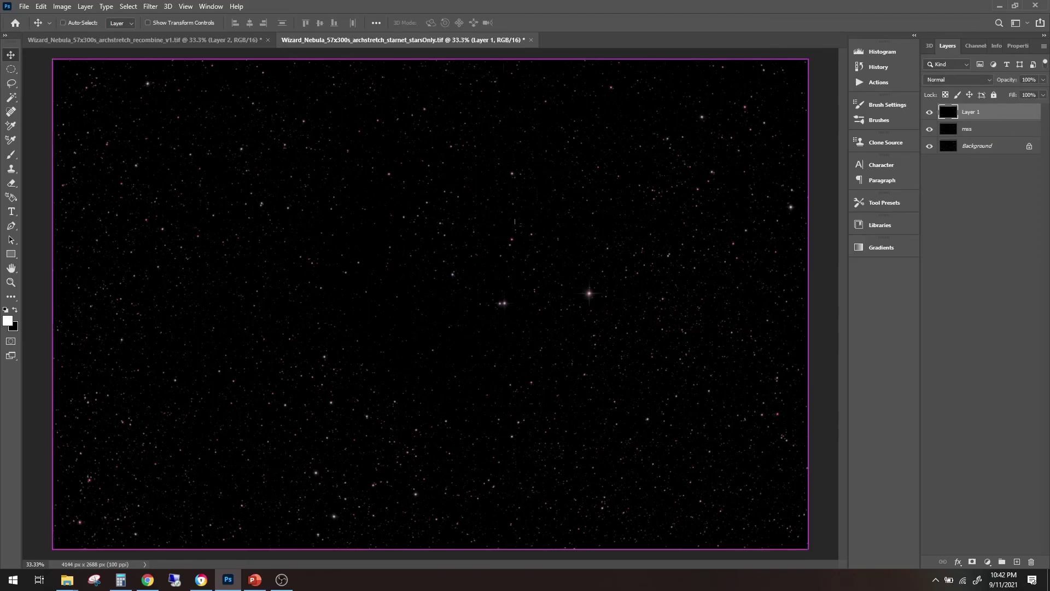
click(152, 41)
key(ctrl+v)
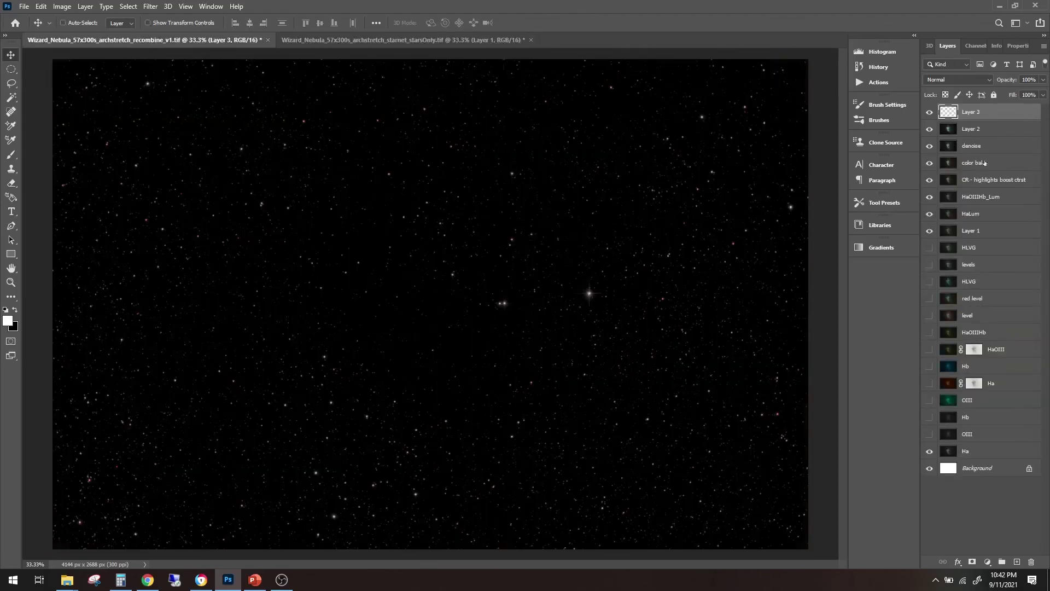
click(980, 80)
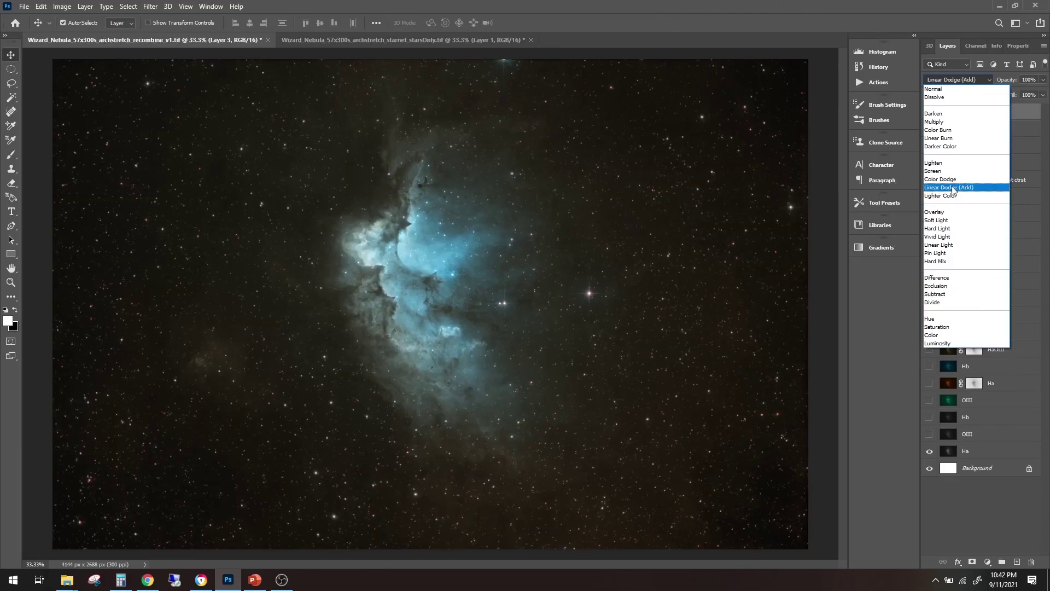
click(953, 188)
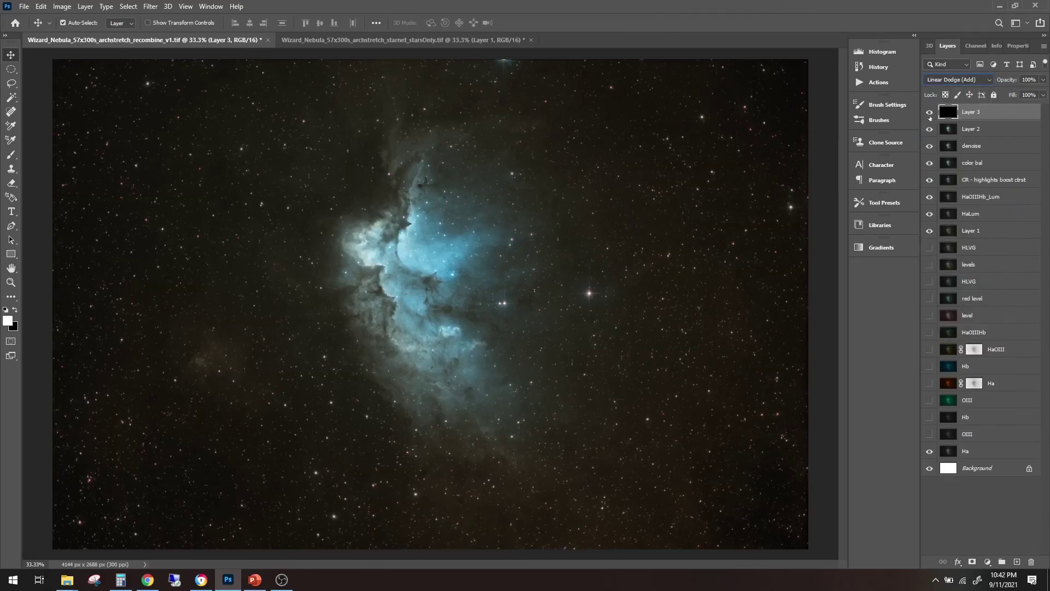
click(931, 112)
Show the added stars Layer 3 again and bring up the File menu
click(930, 112)
click(25, 7)
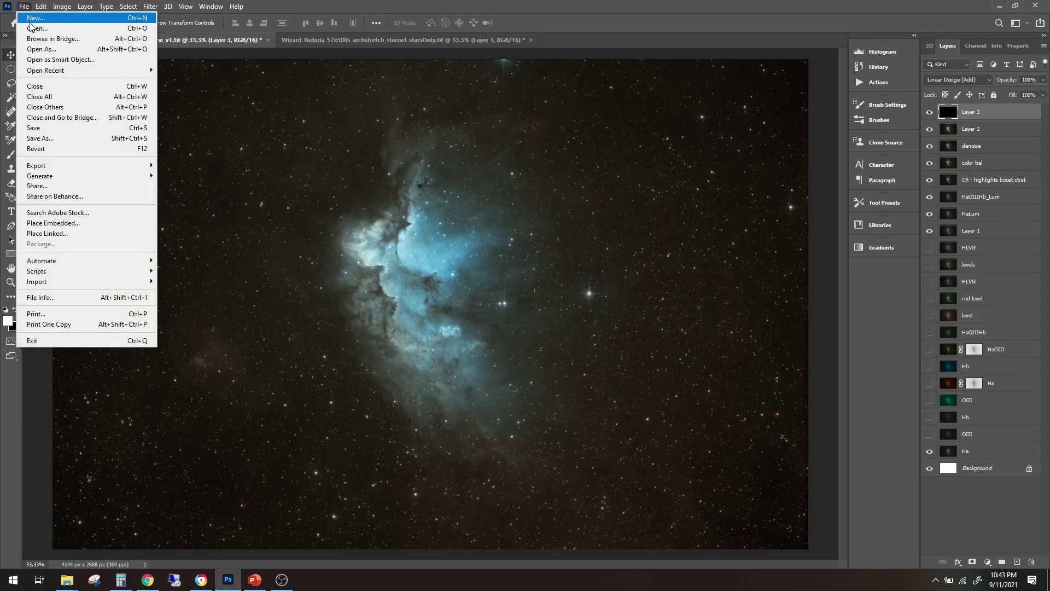
Open the original Wizard_Nebula_57x300s_archstretch_starnet_stars.tif as a third document
click(33, 28)
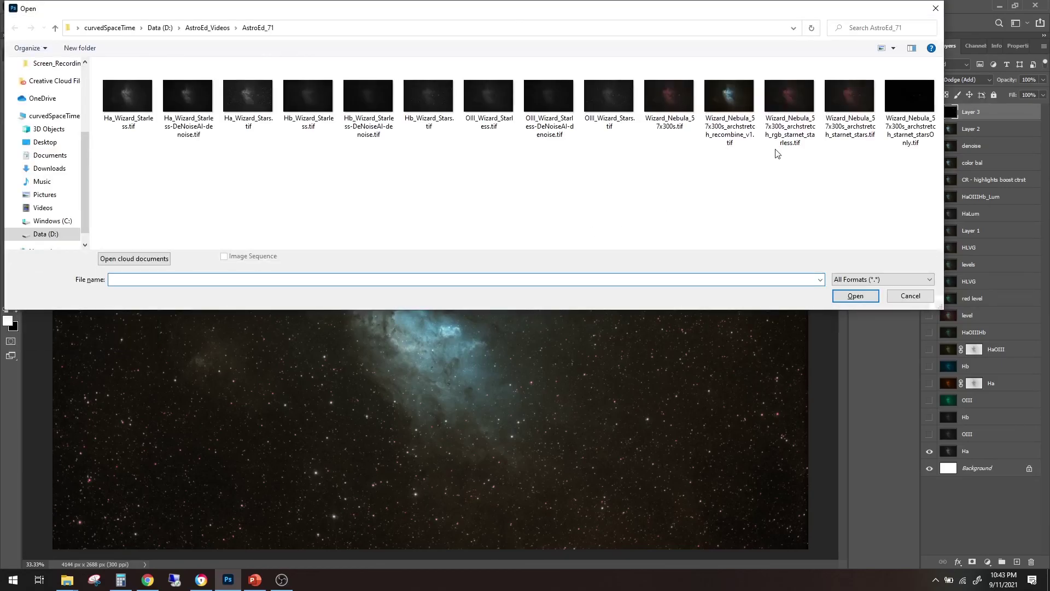
click(849, 107)
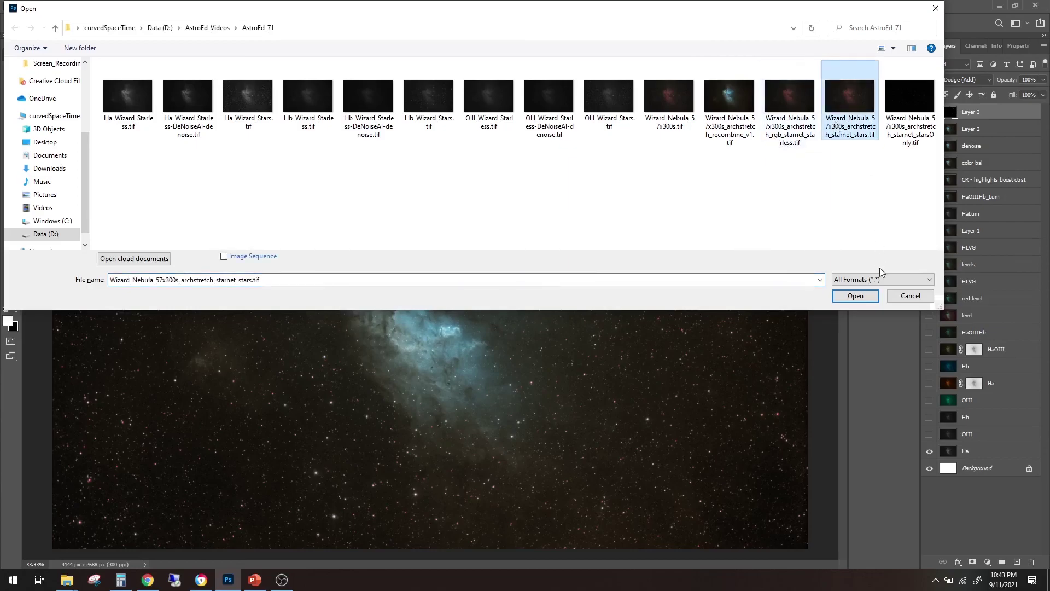
click(869, 296)
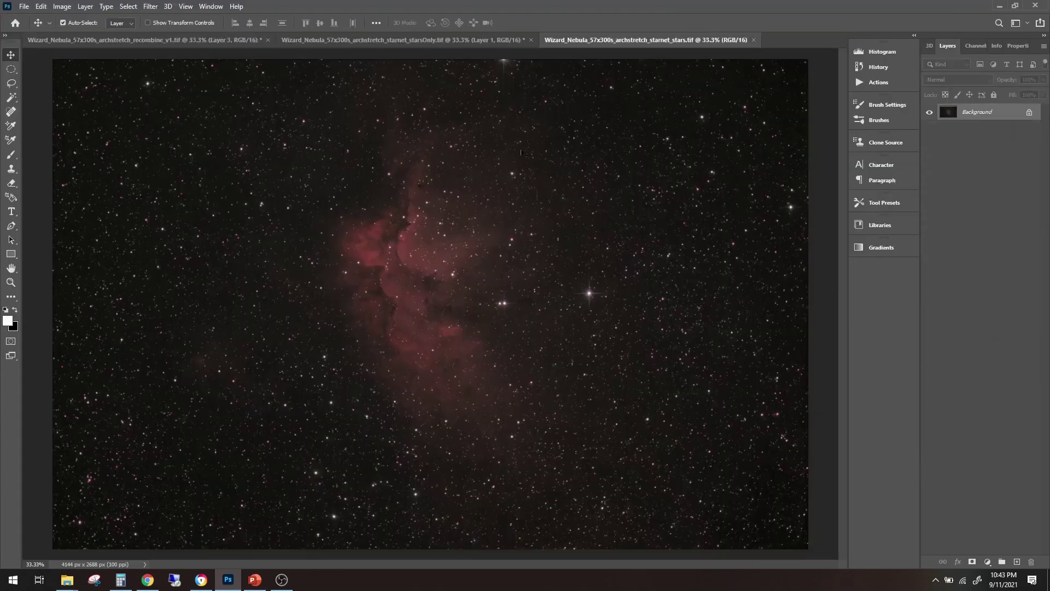
Flip between the stars-only, recombined nebula and original documents to compare them
click(385, 41)
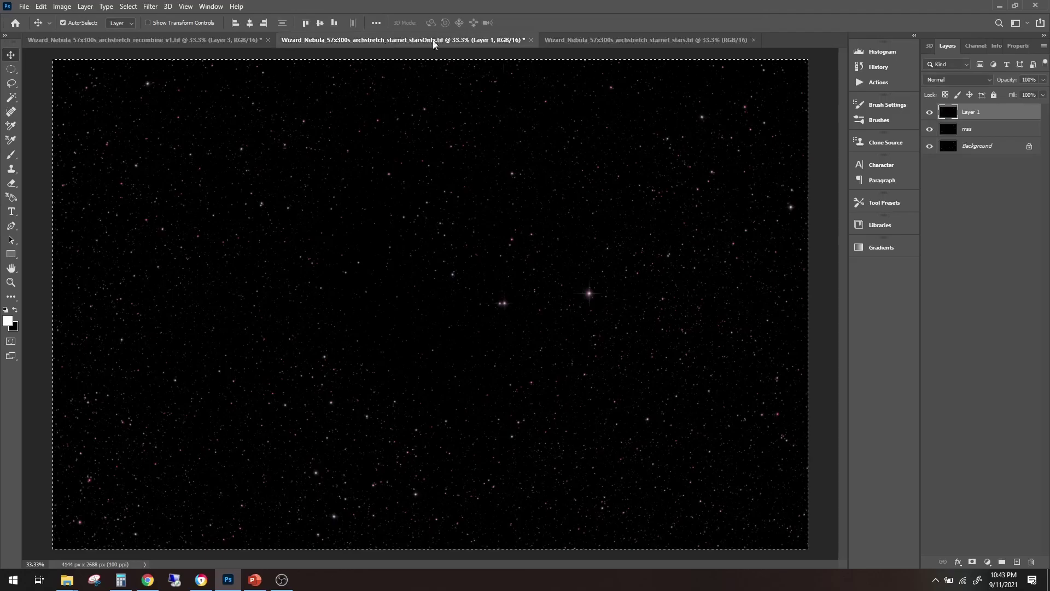
click(236, 34)
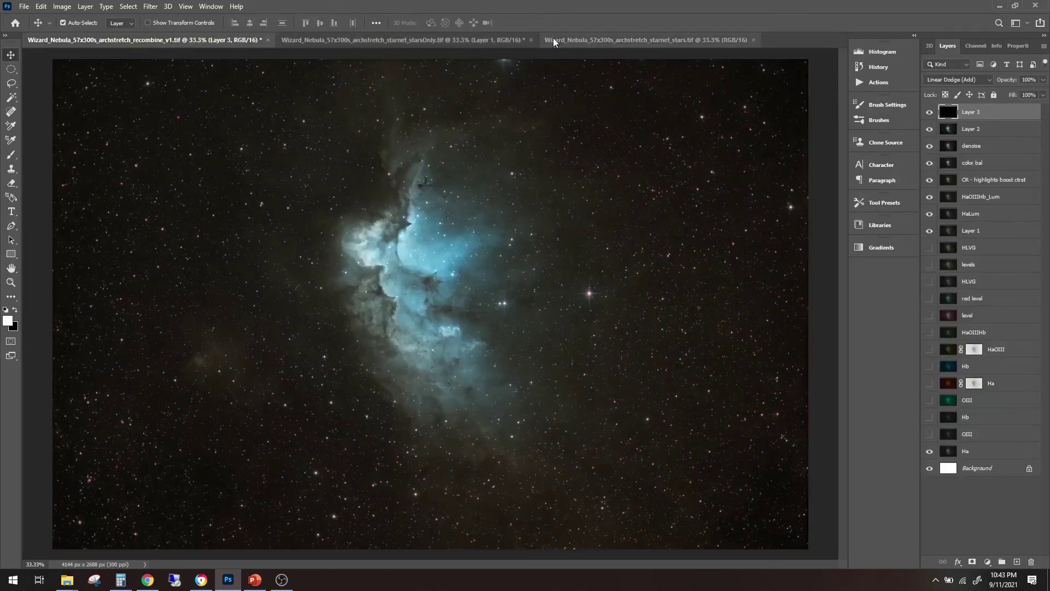
click(586, 42)
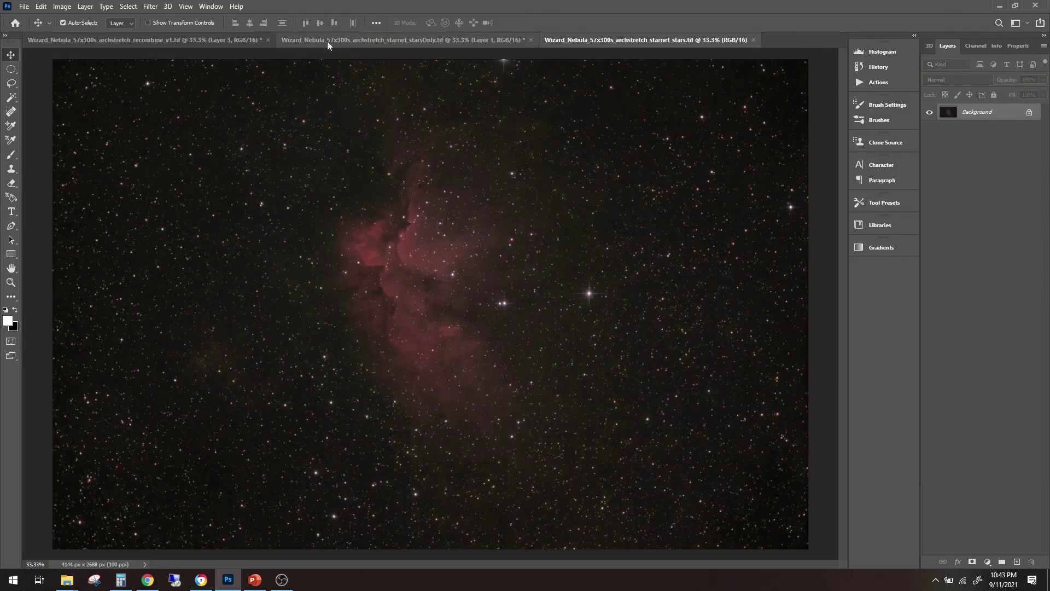
click(225, 41)
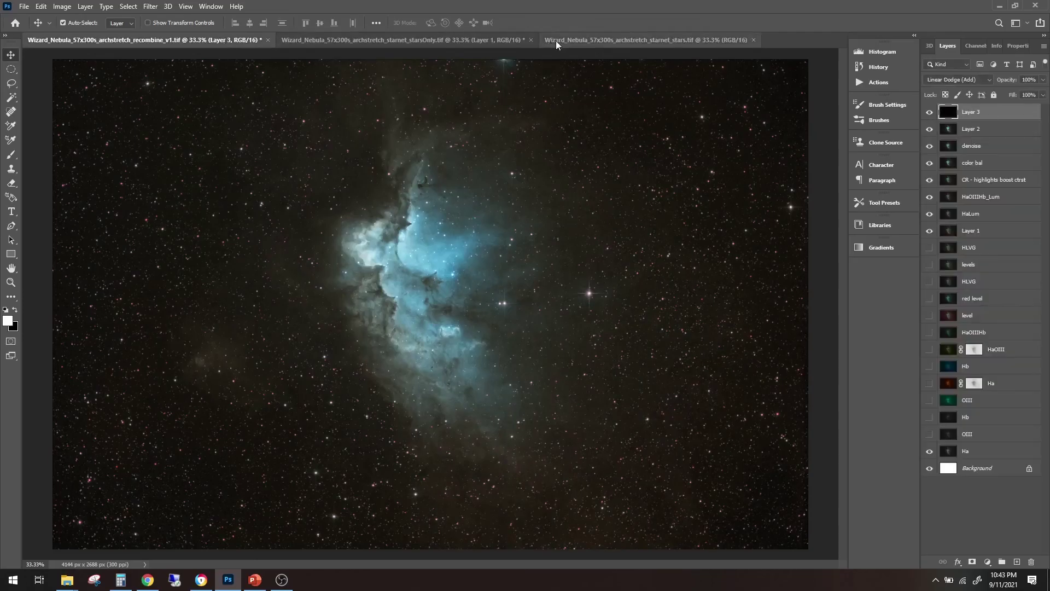
click(586, 39)
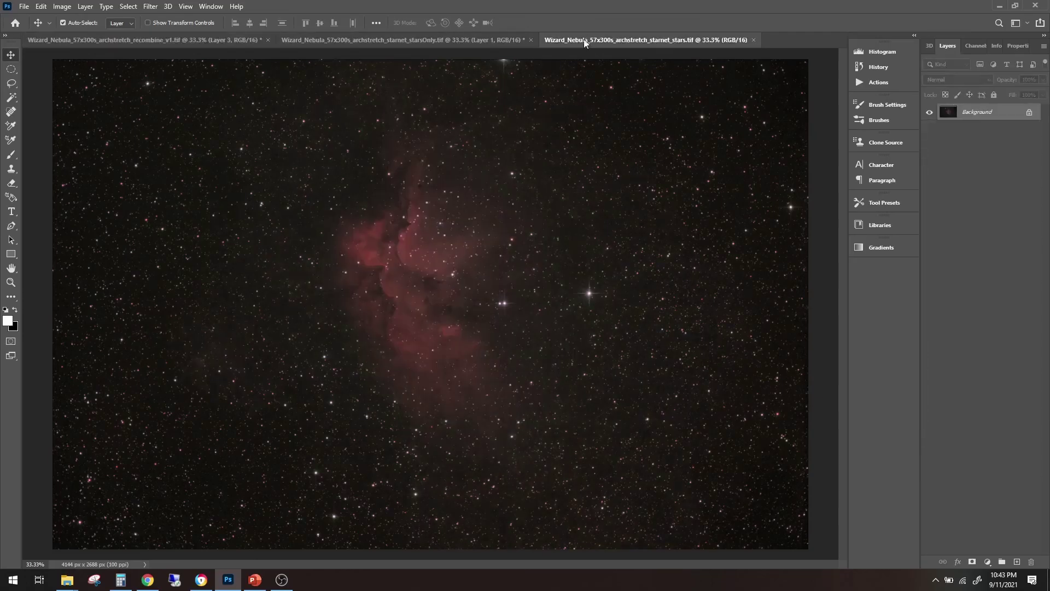
click(208, 38)
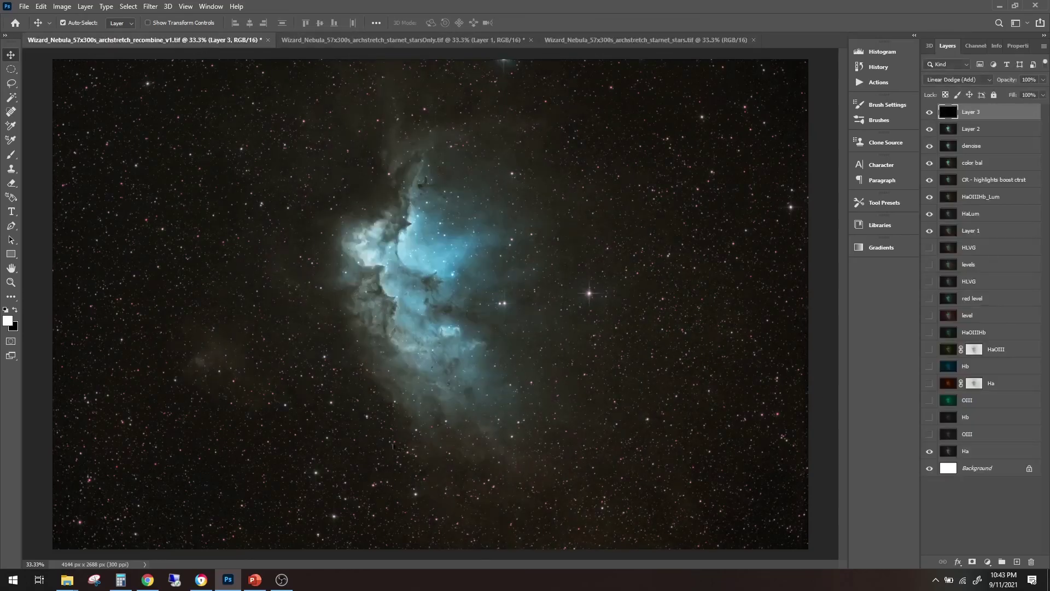